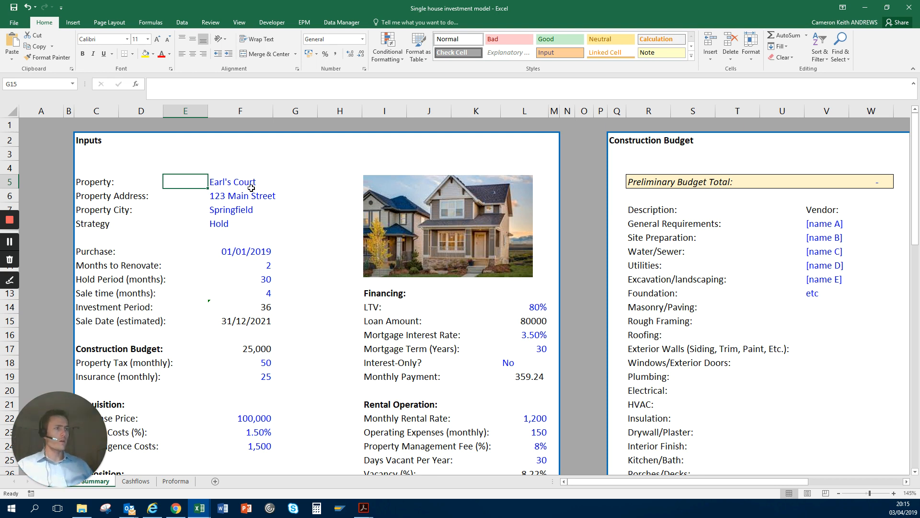
Step: Look over the Inputs block on the Summary sheet, including the property details and Strategy cells
click(262, 318)
scroll(261, 316, down, 2)
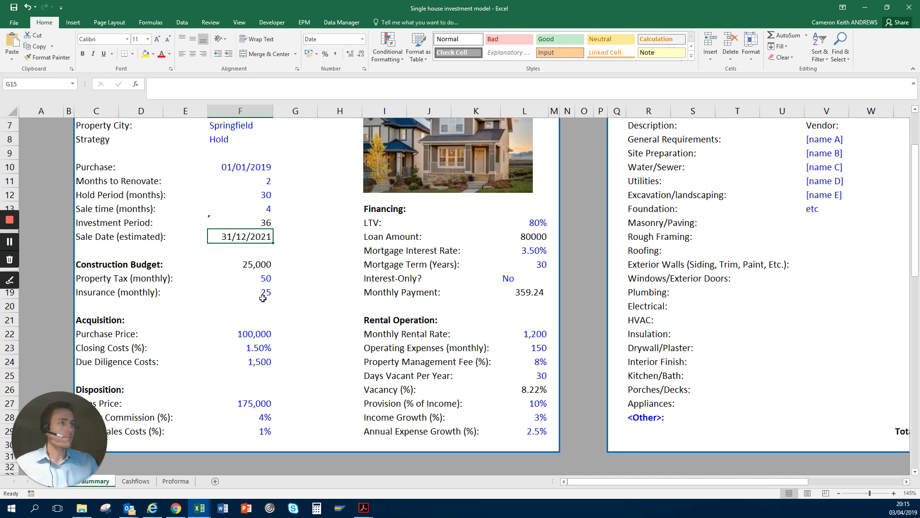
click(263, 298)
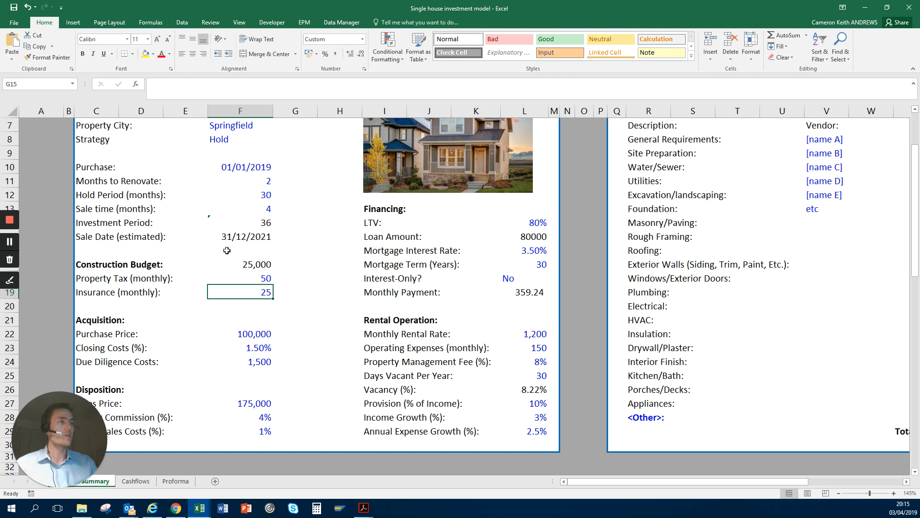
scroll(227, 251, up, 2)
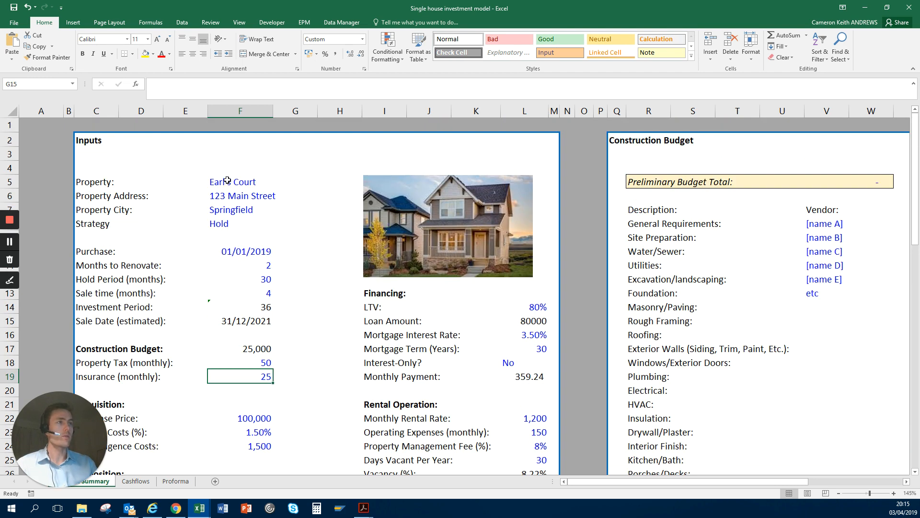
drag(226, 182, 227, 251)
click(228, 250)
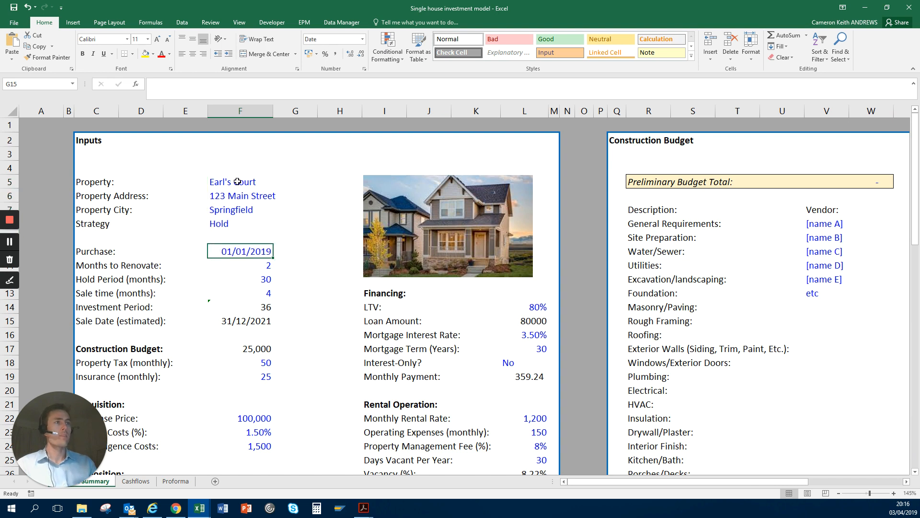
drag(237, 182, 235, 223)
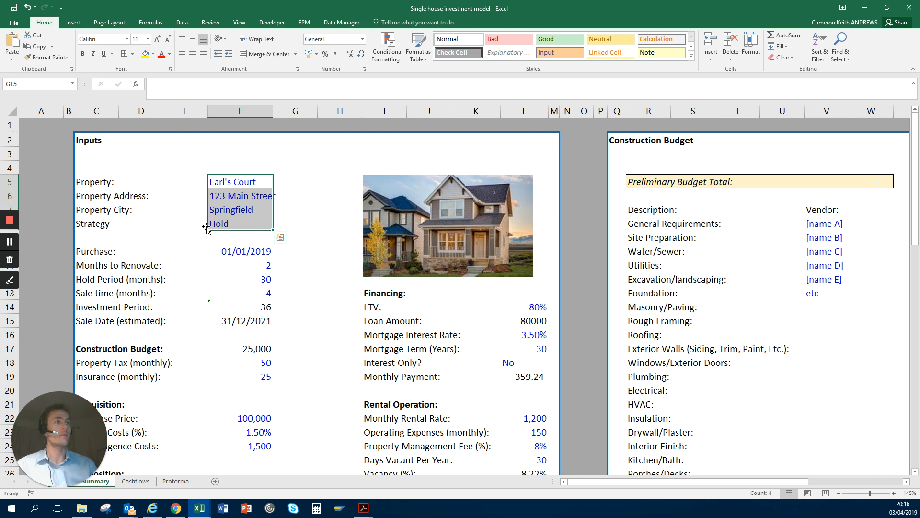
click(239, 211)
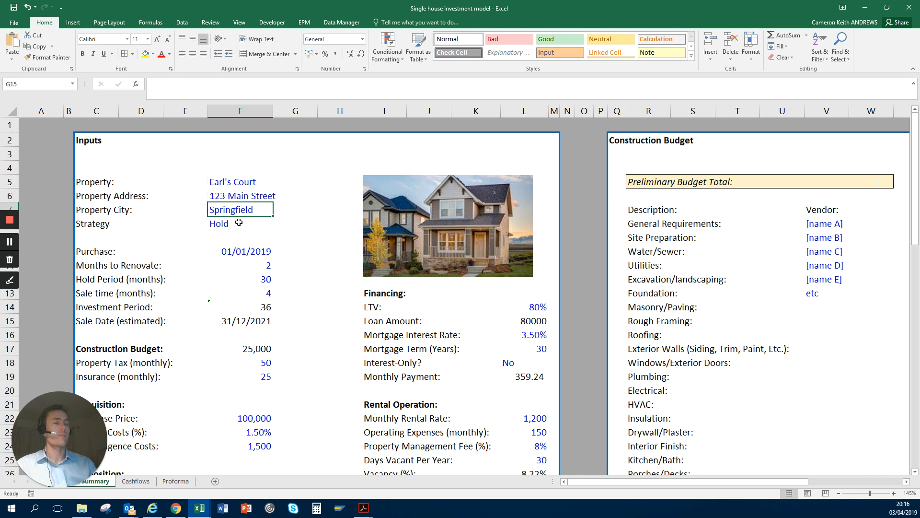
click(239, 225)
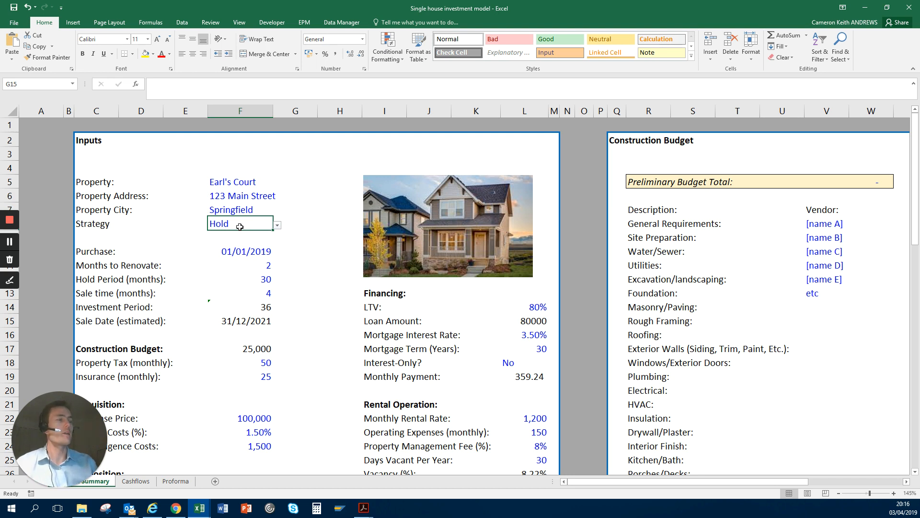
Step: Look through the purchase date and period inputs, then the budget, acquisition and disposition inputs below them
drag(256, 252, 260, 283)
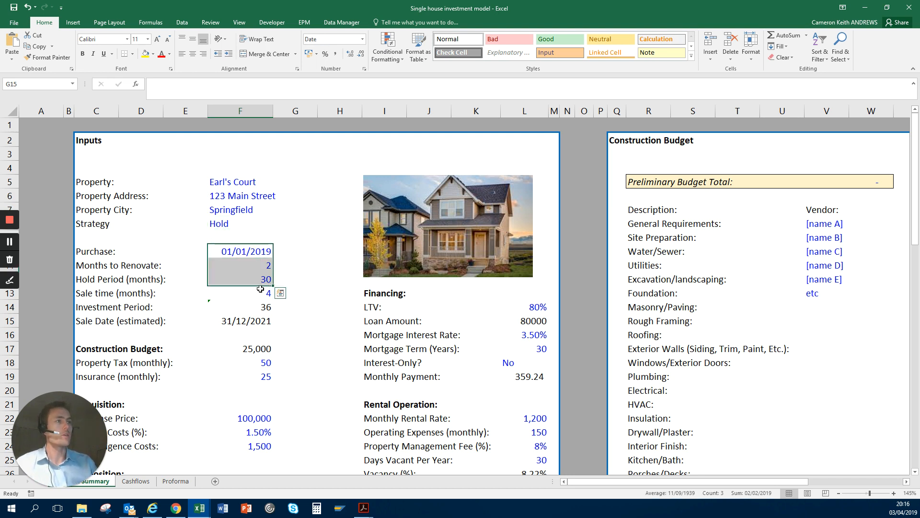
click(261, 289)
scroll(261, 289, down, 1)
click(254, 265)
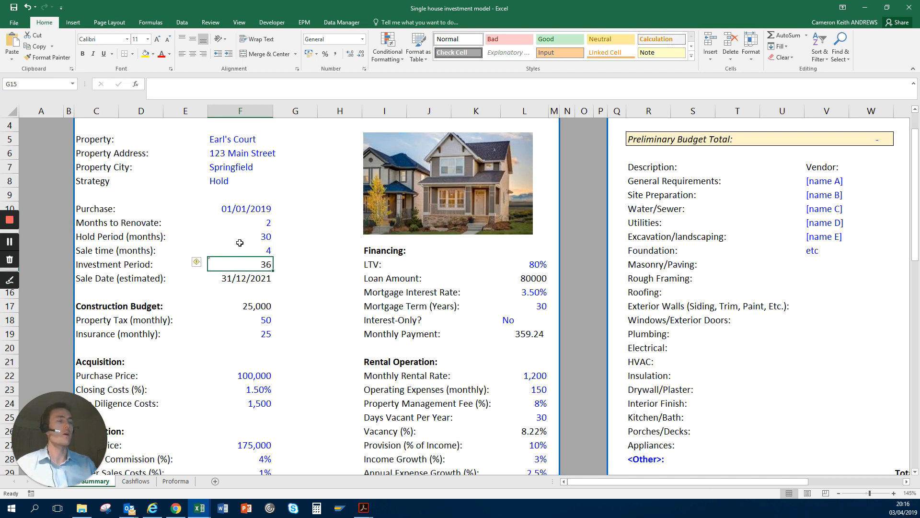
scroll(240, 245, down, 1)
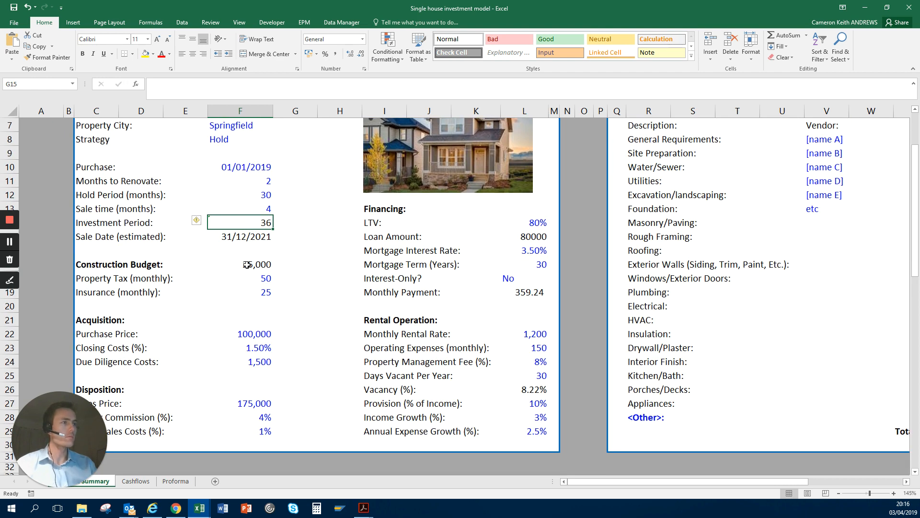
scroll(243, 271, down, 3)
scroll(235, 277, up, 5)
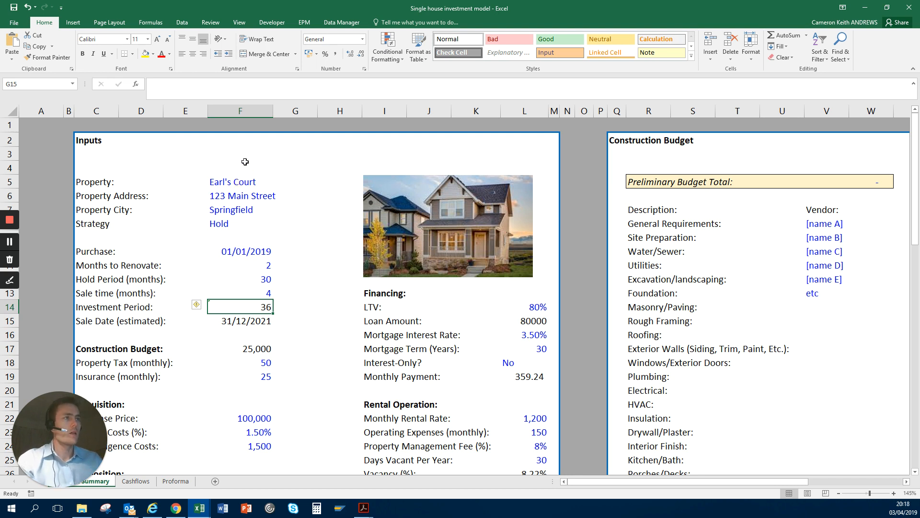
Step: Examine the upper input cells down to the sale time, and highlight the property details and strategy in F5:F8
click(237, 177)
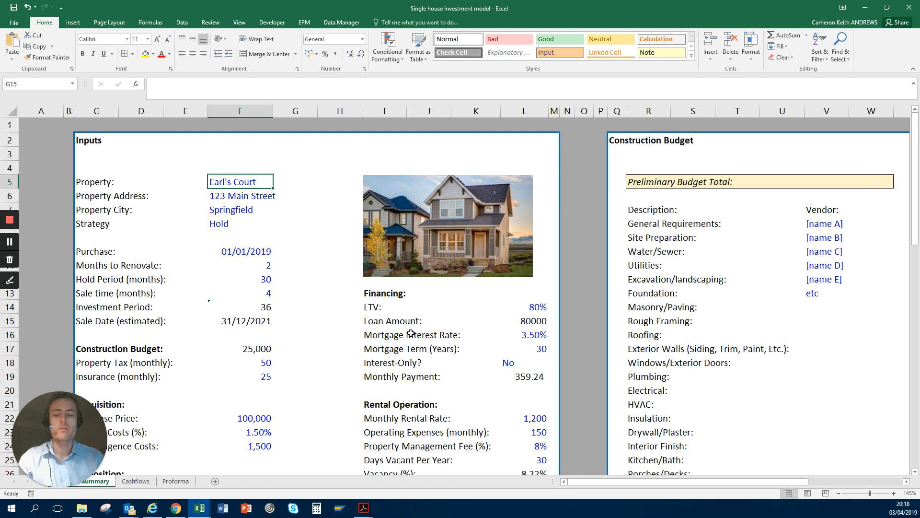
key(Down)
key(Down)
key(Down)
key(Down)
key(Down)
key(Down)
key(Down)
key(Down)
key(Down)
key(Down)
key(Up)
key(Up)
key(Up)
key(Up)
key(Up)
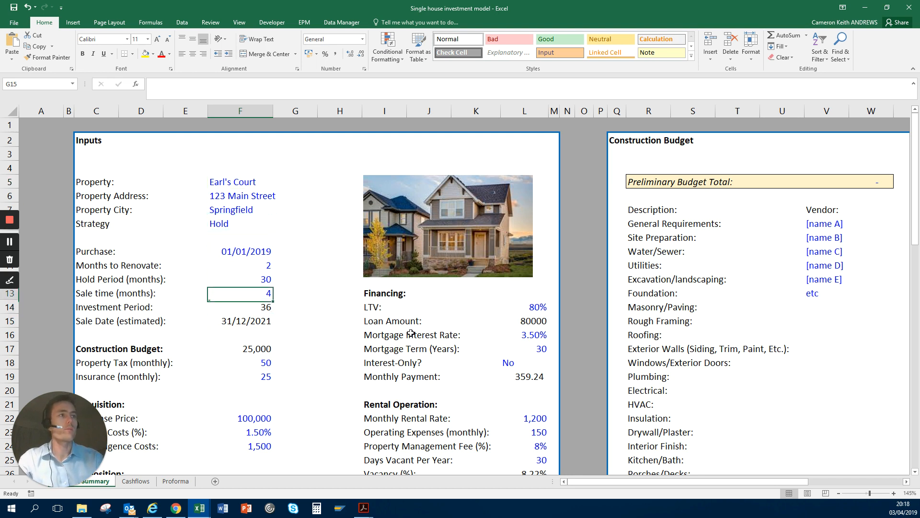
key(Up)
key(Up)
key(shift+Up)
key(shift+Up)
key(shift+Up)
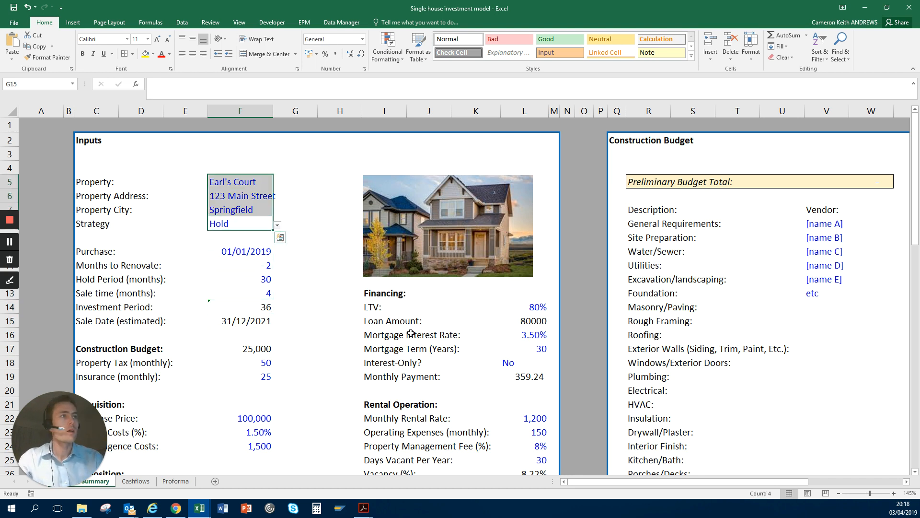
Step: Examine the property name, address and city inputs in F5:F7
key(Up)
key(Up)
key(Up)
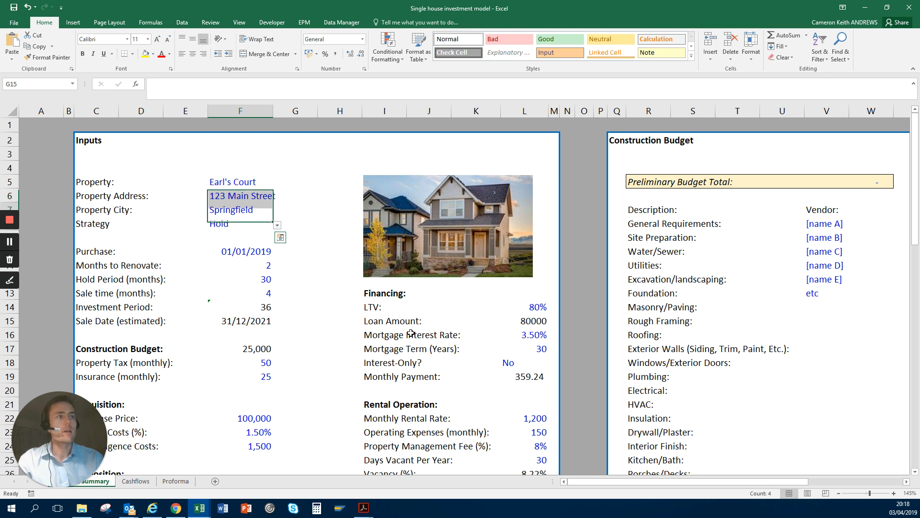
key(shift+Down)
key(shift+Down)
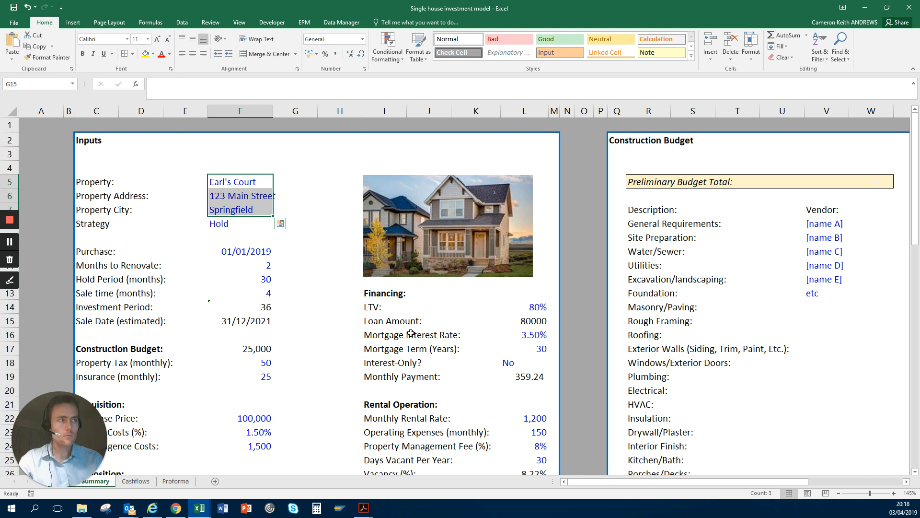
key(Right)
key(Right)
key(Left)
key(Left)
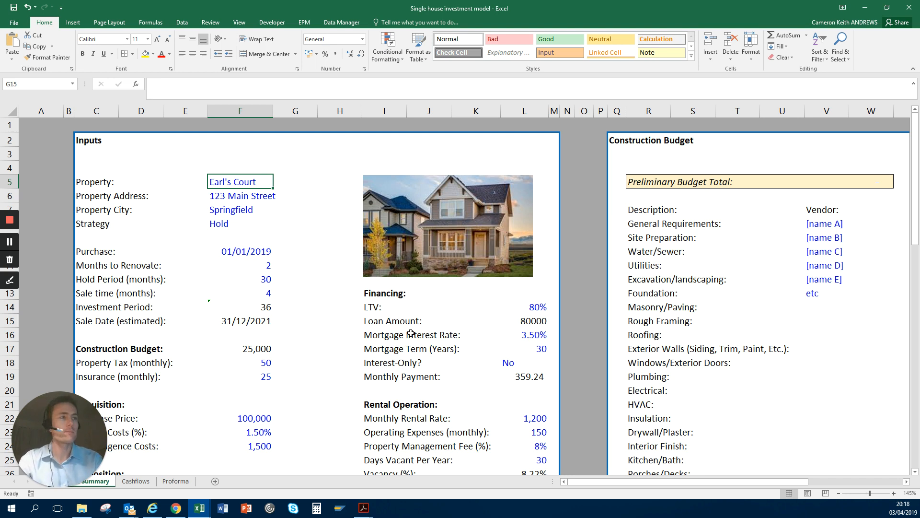
key(shift+Down)
key(shift+Down)
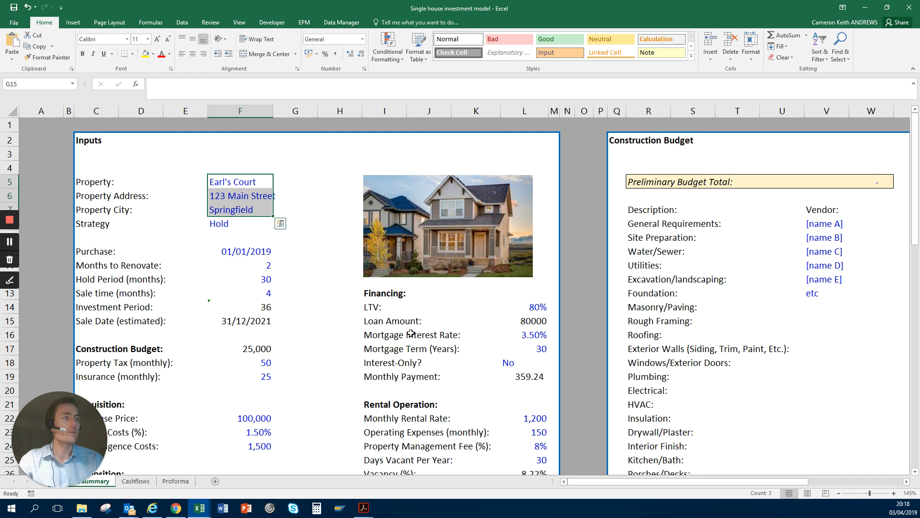
key(Right)
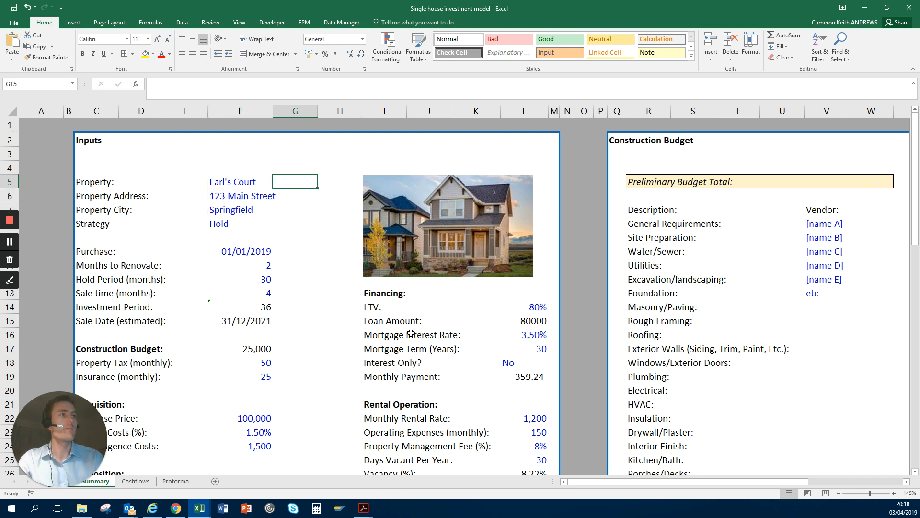
key(Down)
key(Down)
key(Left)
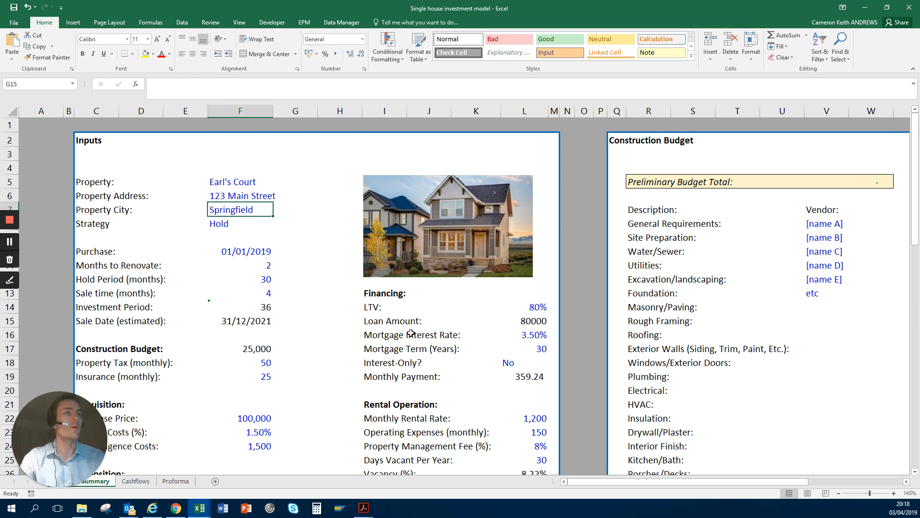
Step: Examine the options available for the Strategy input without choosing a different one
key(Down)
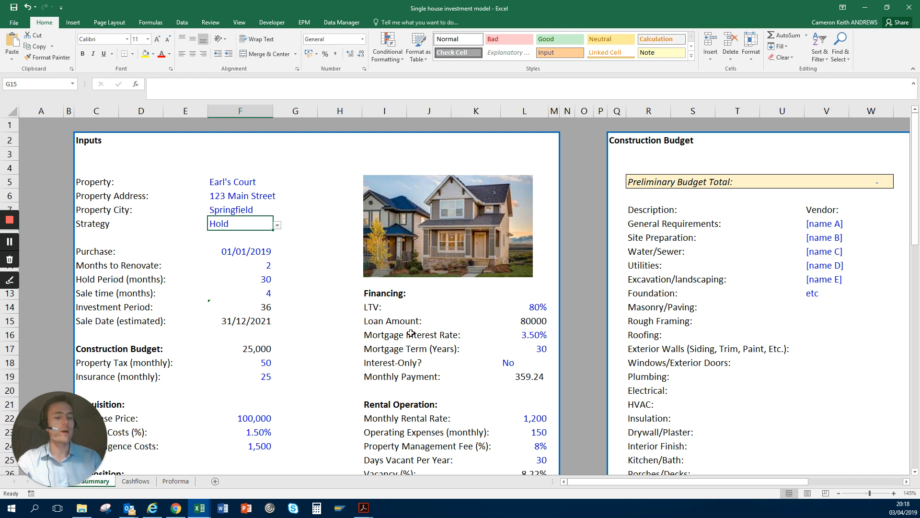
click(277, 225)
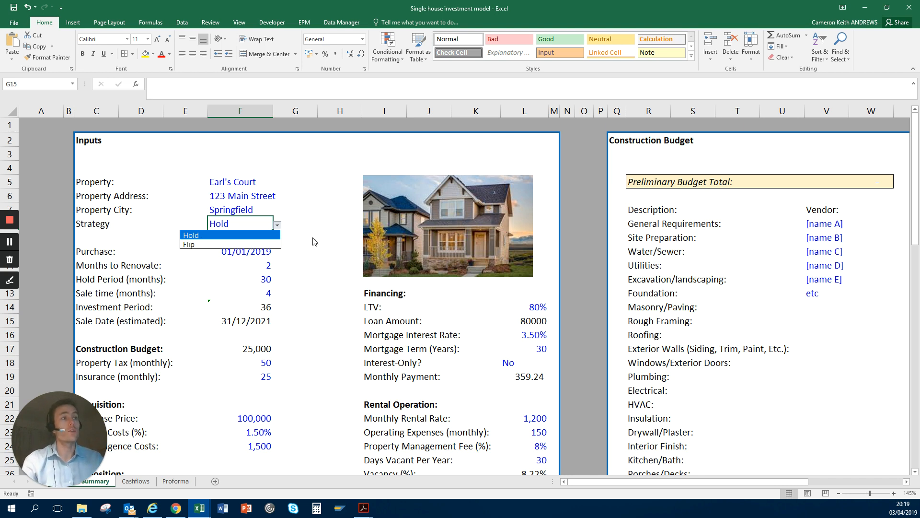
click(299, 238)
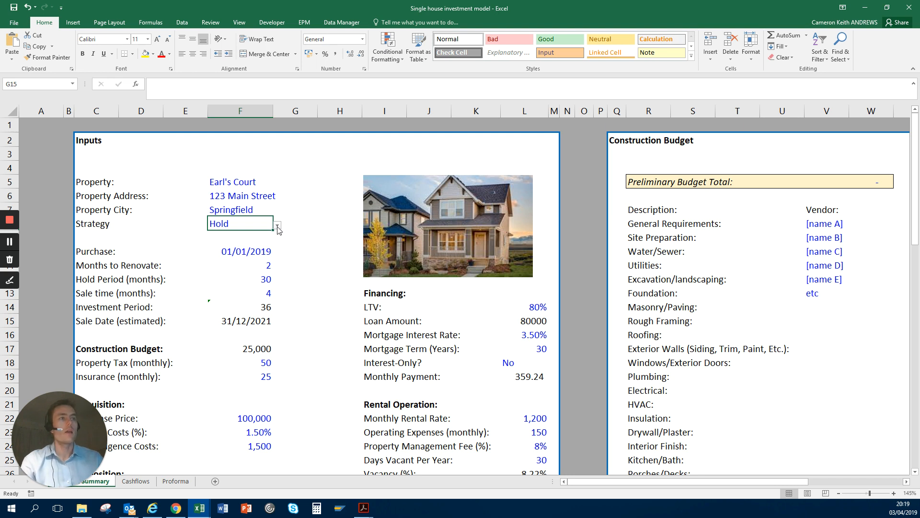
click(278, 225)
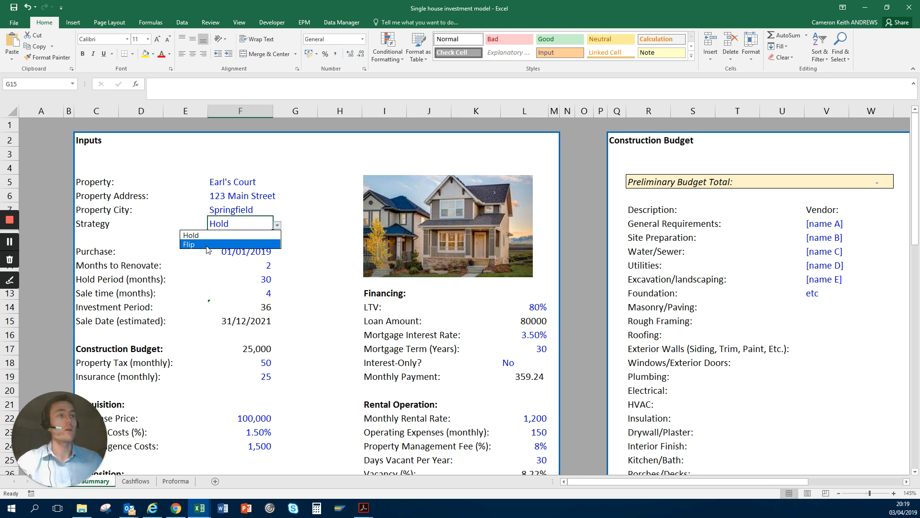
click(195, 270)
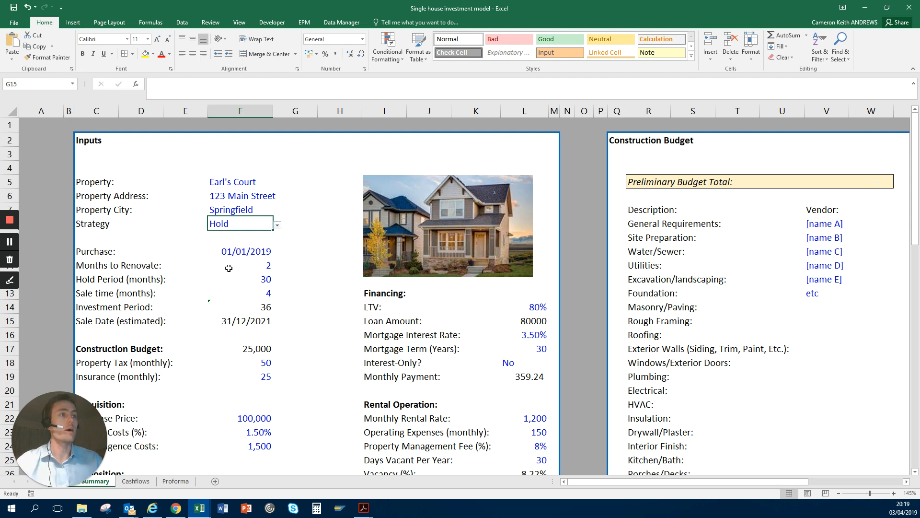
Step: Highlight the timing inputs from the purchase date through the investment period in F10:F14
click(235, 258)
click(245, 252)
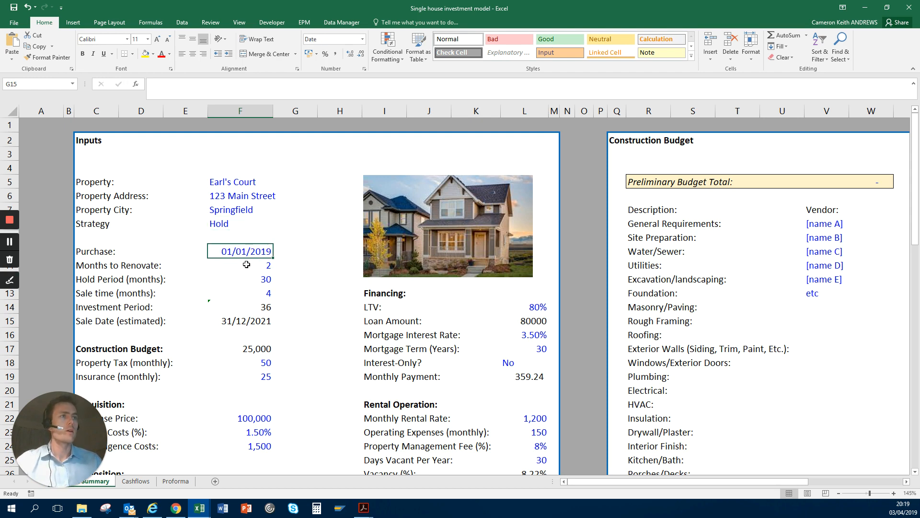
scroll(247, 259, down, 2)
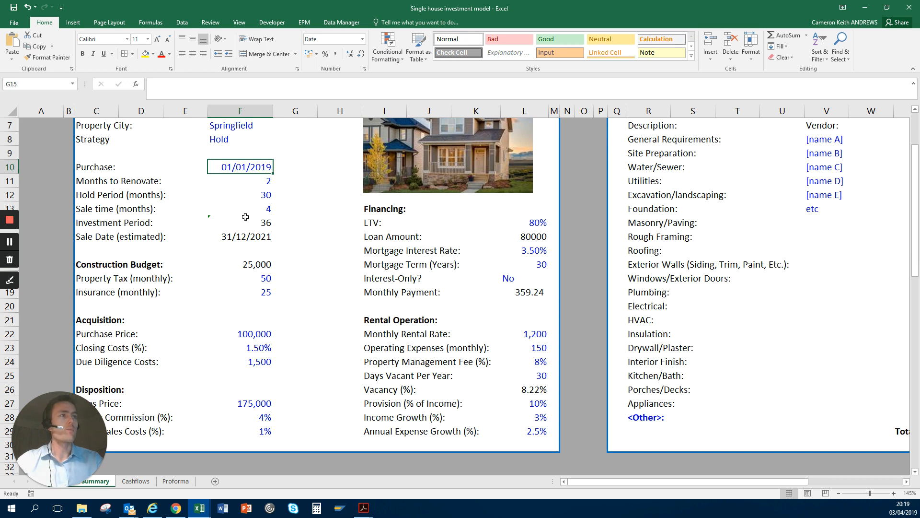
key(shift+Down)
key(shift+Down)
key(shift+Down)
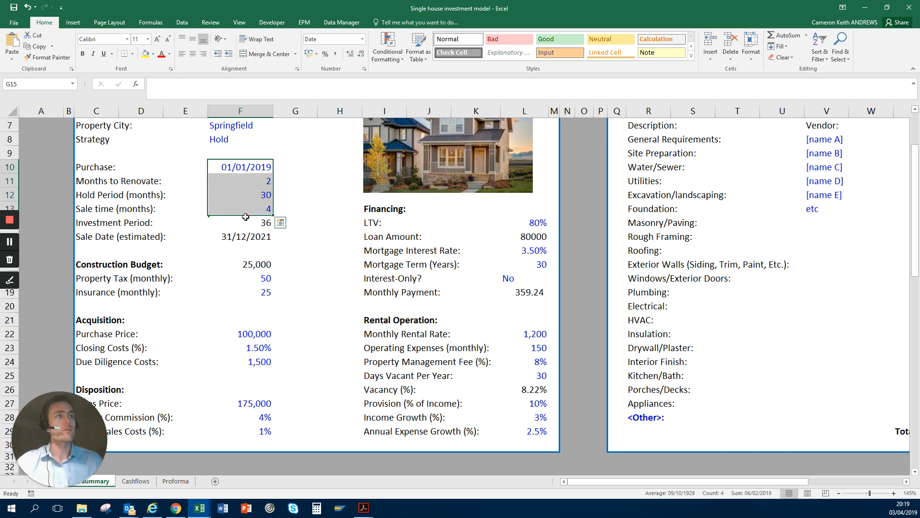
key(shift+Down)
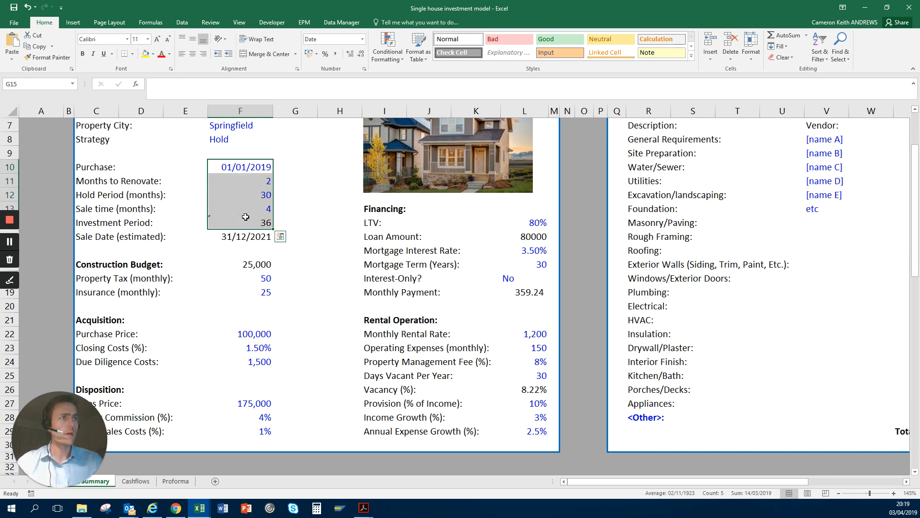
Step: Examine the months to renovate, hold period, sale time and investment period one by one in F11:F14
key(Up)
key(Up)
key(Down)
key(Down)
key(Down)
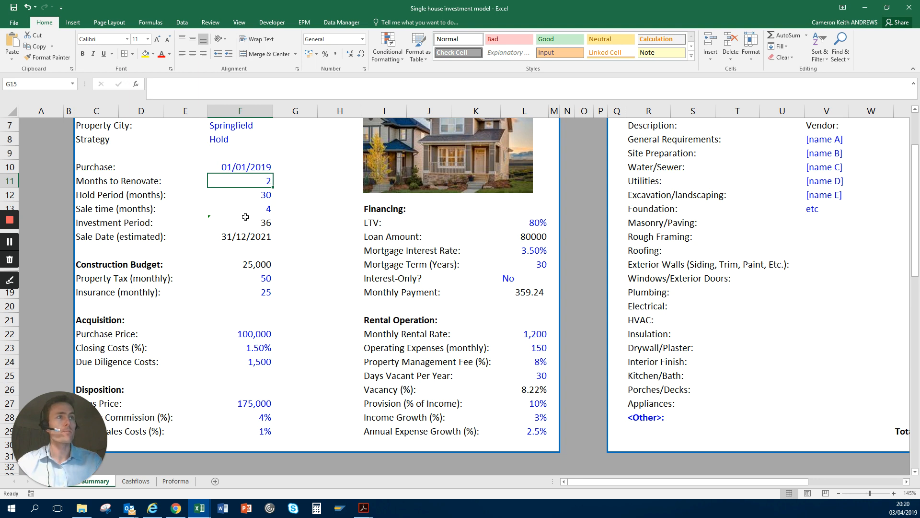
key(Down)
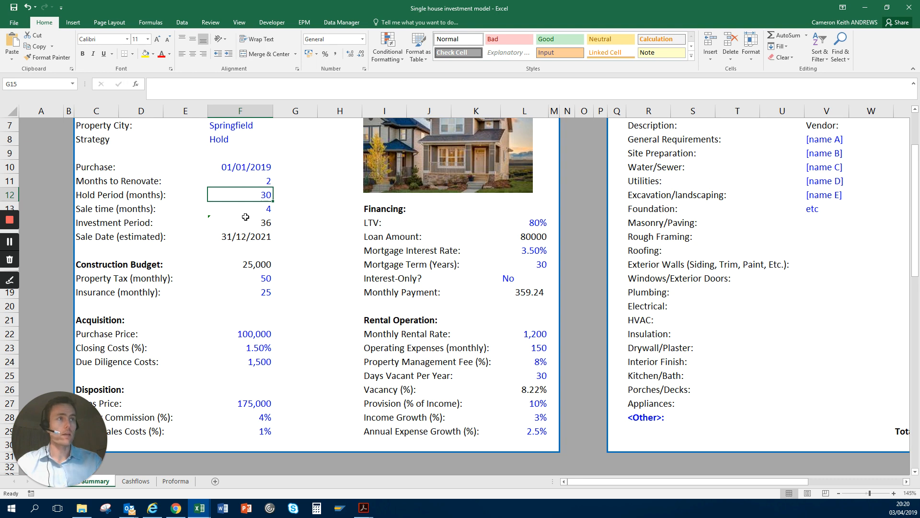
key(Down)
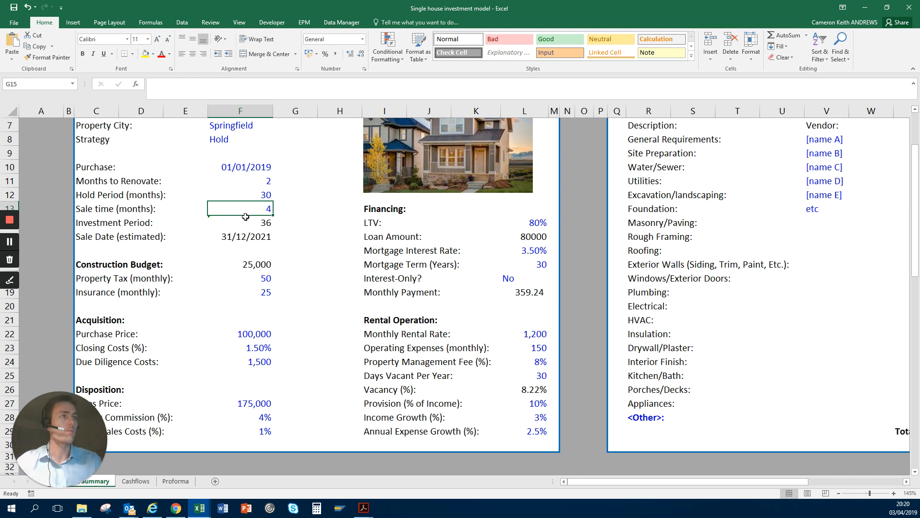
key(Down)
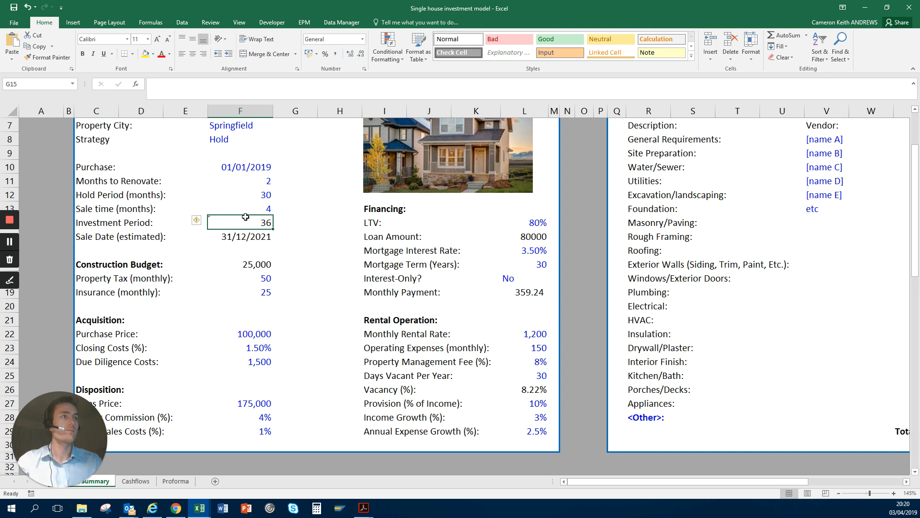
Step: Inspect the estimated sale date cell F15 in edit mode without changing its contents
key(Down)
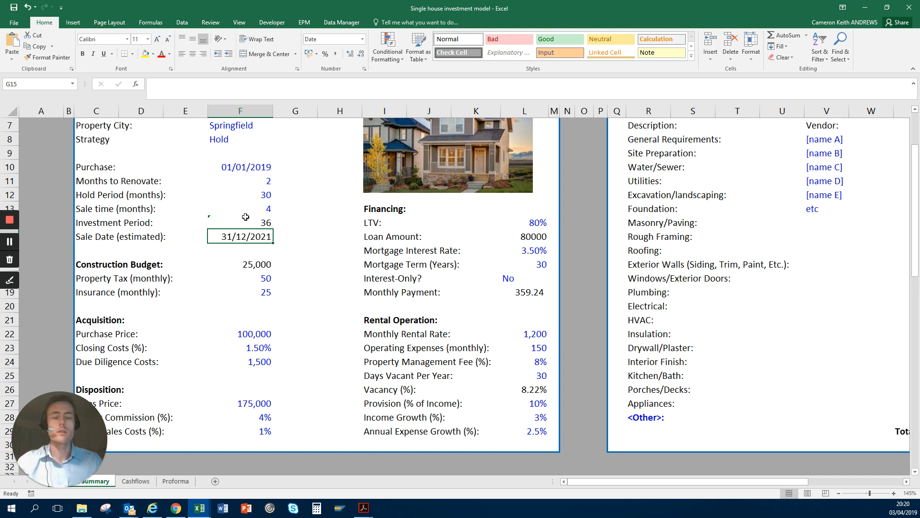
key(F2)
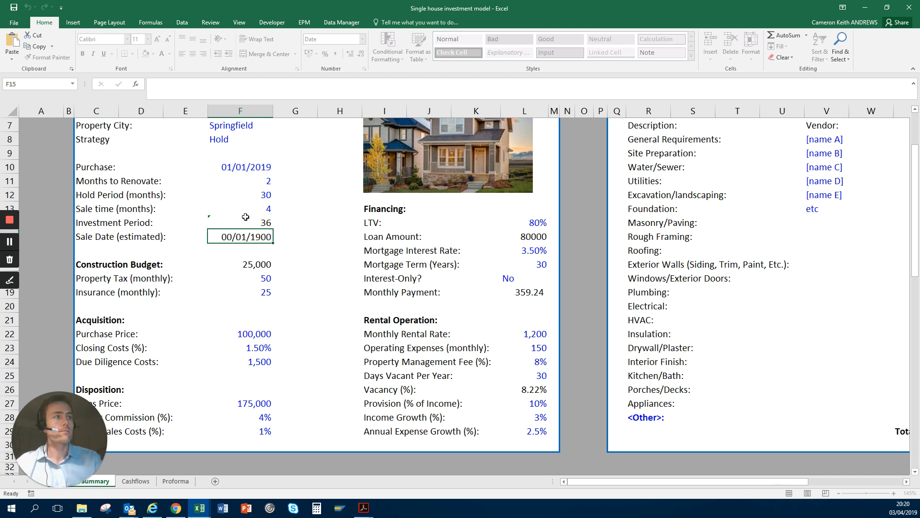
key(Return)
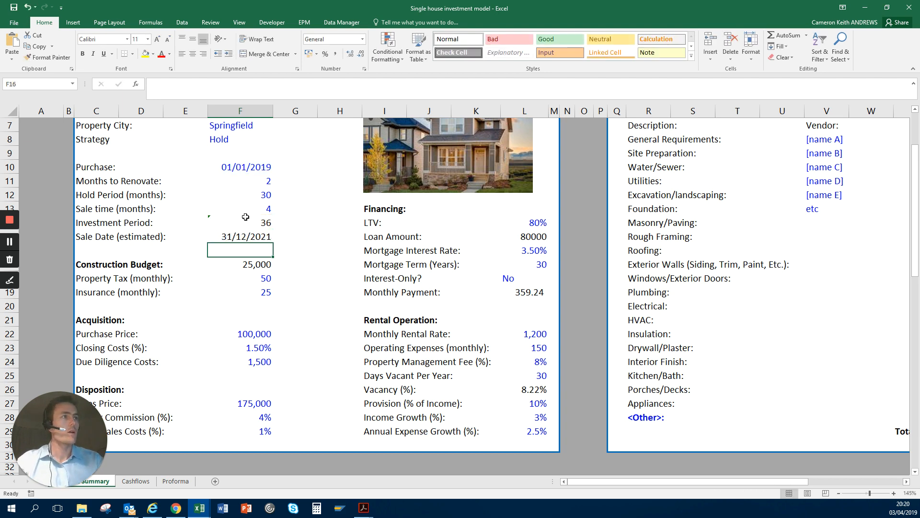
Step: Review the purchase date and months to renovate in F10:F11, and the investment period and estimated sale date in F14:F15
key(Up)
key(Up)
key(Up)
key(Up)
key(Up)
key(Up)
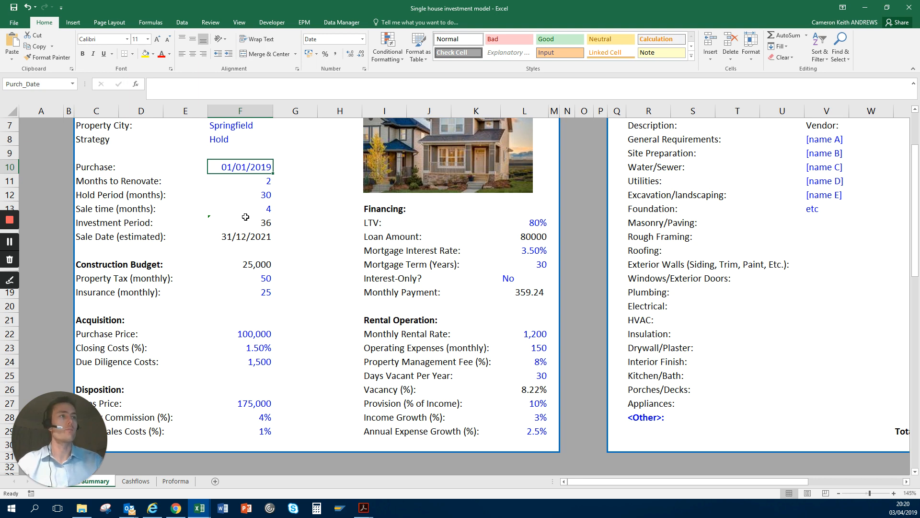
key(Down)
key(Down)
key(Up)
key(Up)
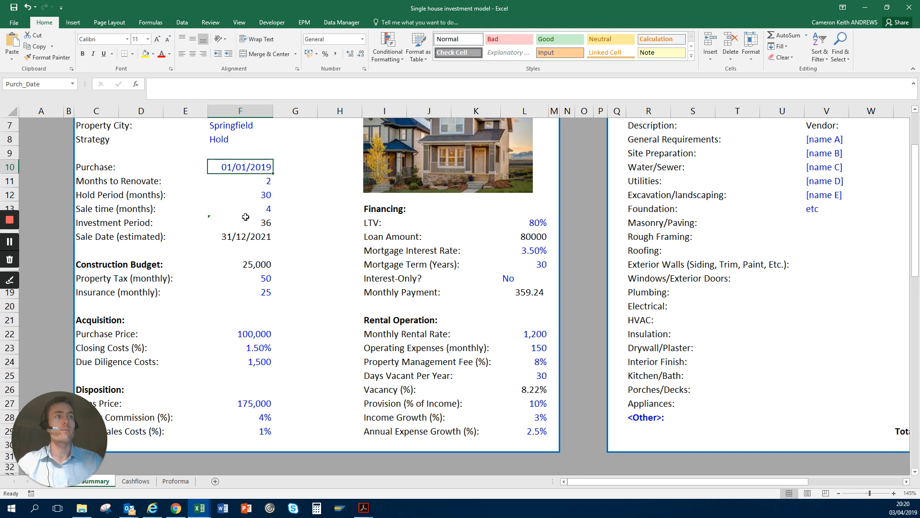
key(shift+Down)
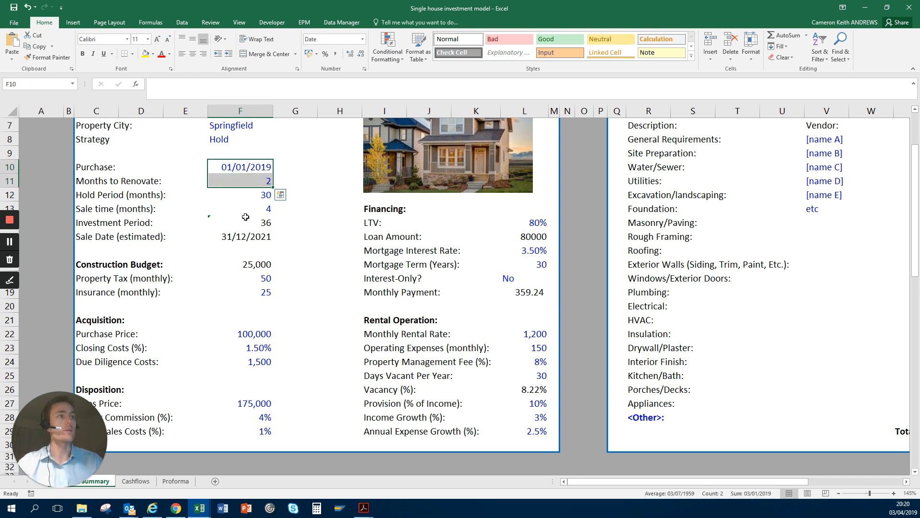
click(246, 217)
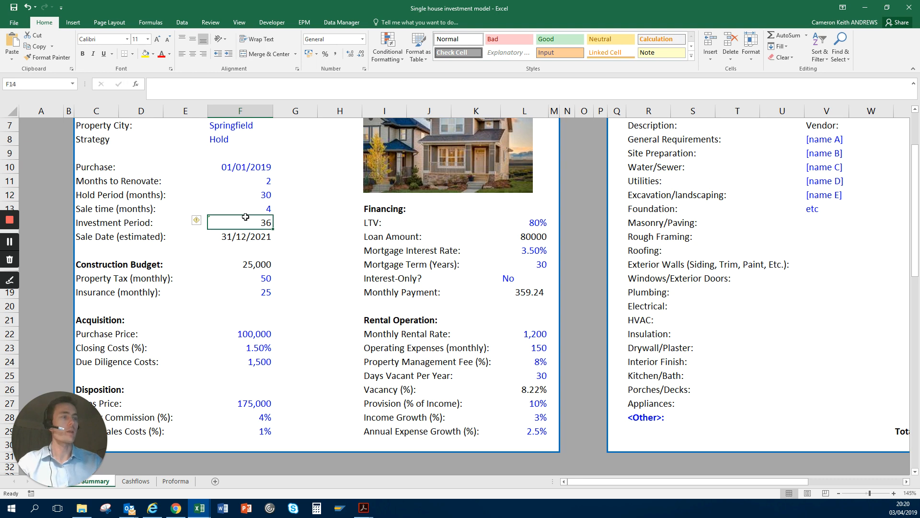
key(Down)
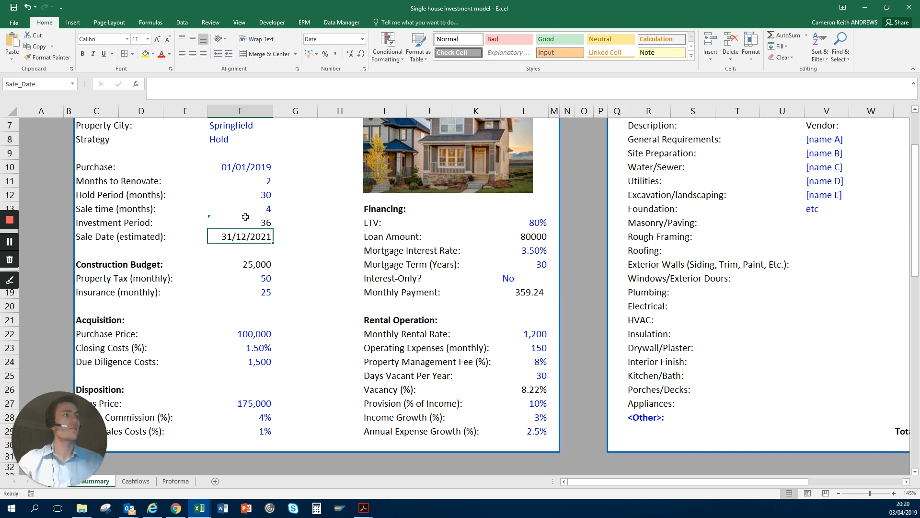
Step: Examine the construction budget in F17
key(Right)
key(Right)
key(Left)
key(Left)
key(Down)
key(Down)
key(Down)
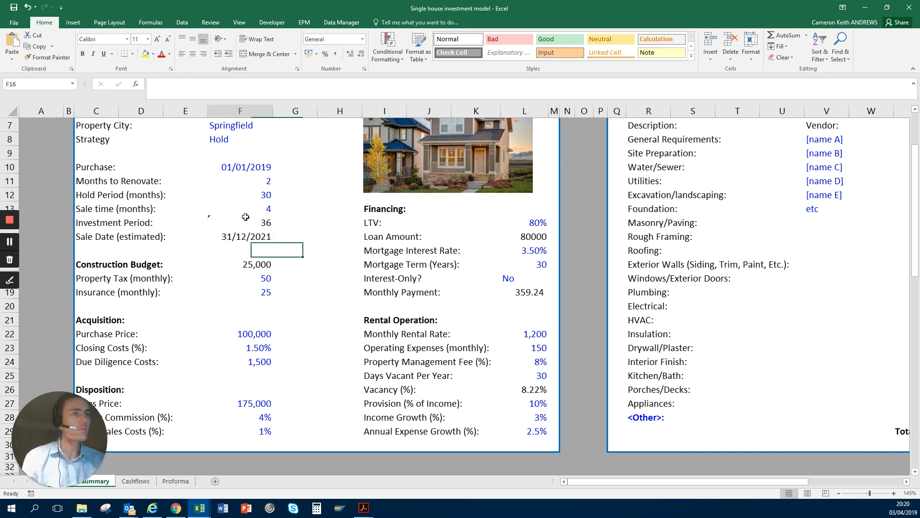
key(Up)
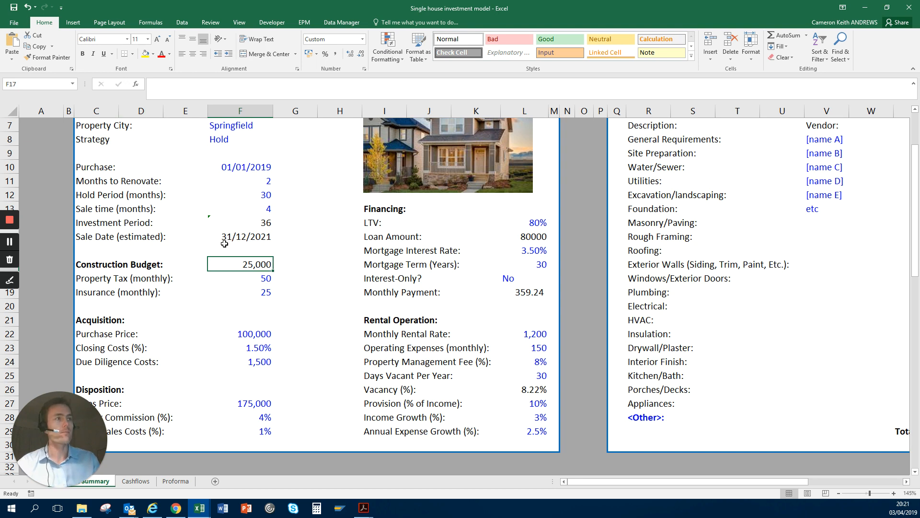
Step: Highlight the monthly property tax and insurance in F18:F19, and return to the construction budget in F17
key(Down)
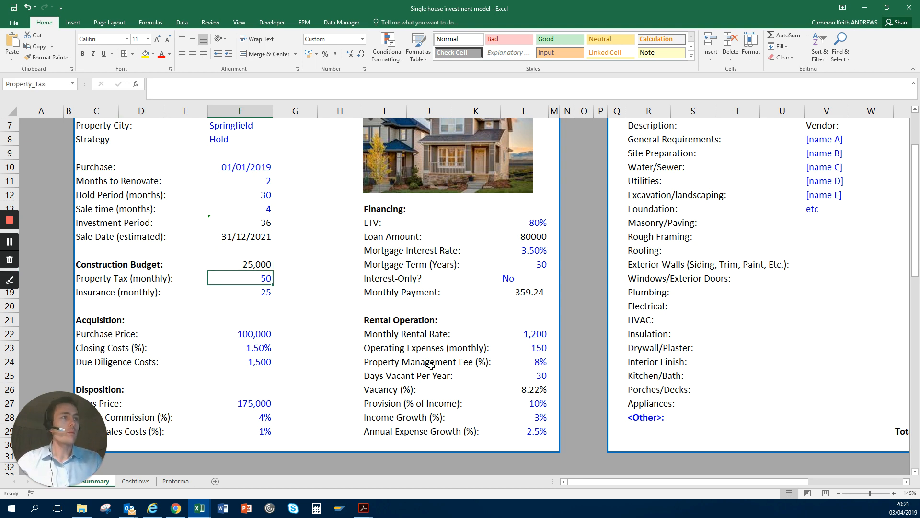
key(shift+Down)
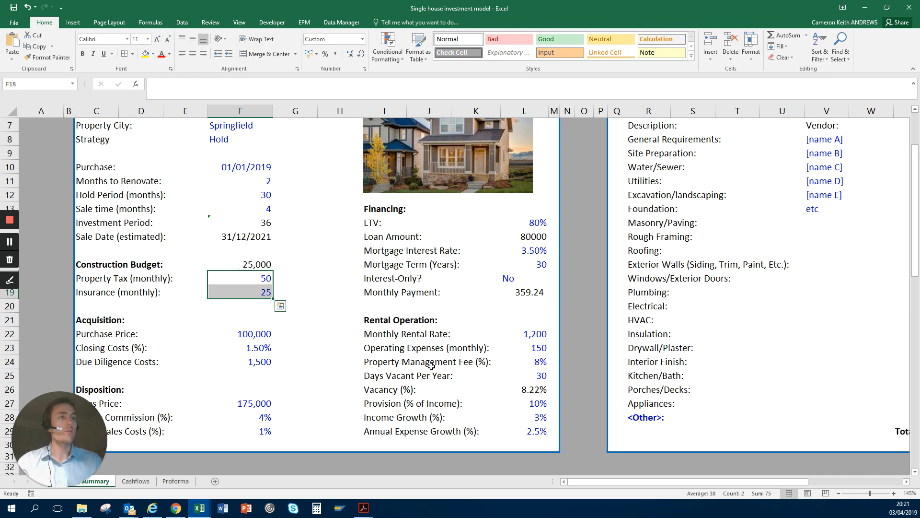
key(Down)
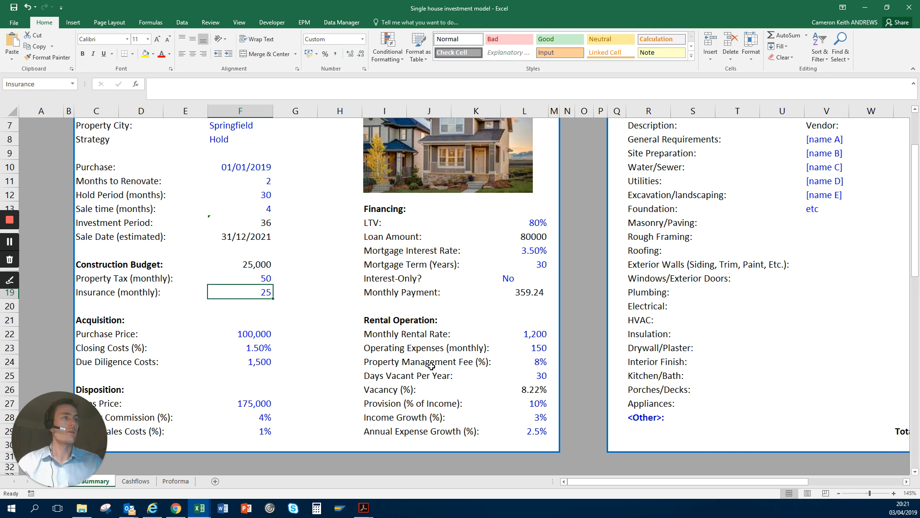
key(Up)
key(Up)
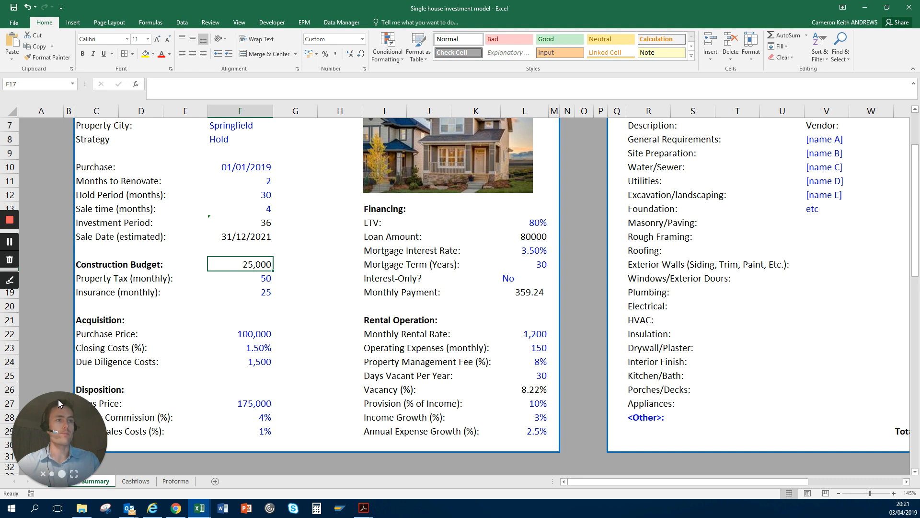
Step: Examine the Summary section below the inputs, including the equity and returns figures, and return to the inputs
drag(59, 399, 56, 375)
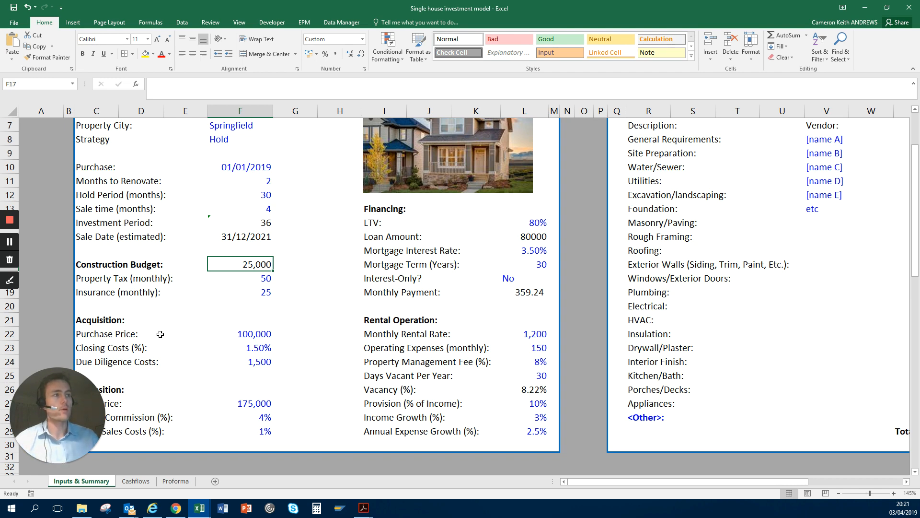
scroll(165, 316, down, 10)
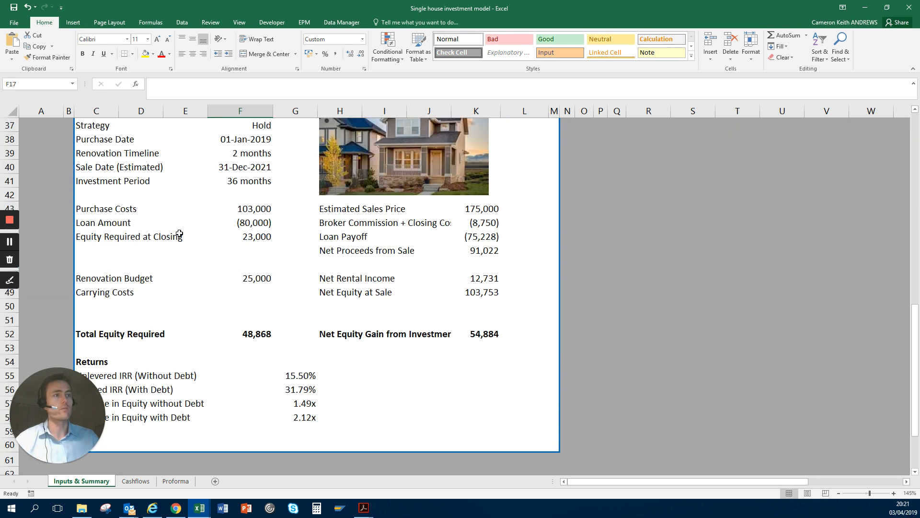
scroll(187, 325, up, 5)
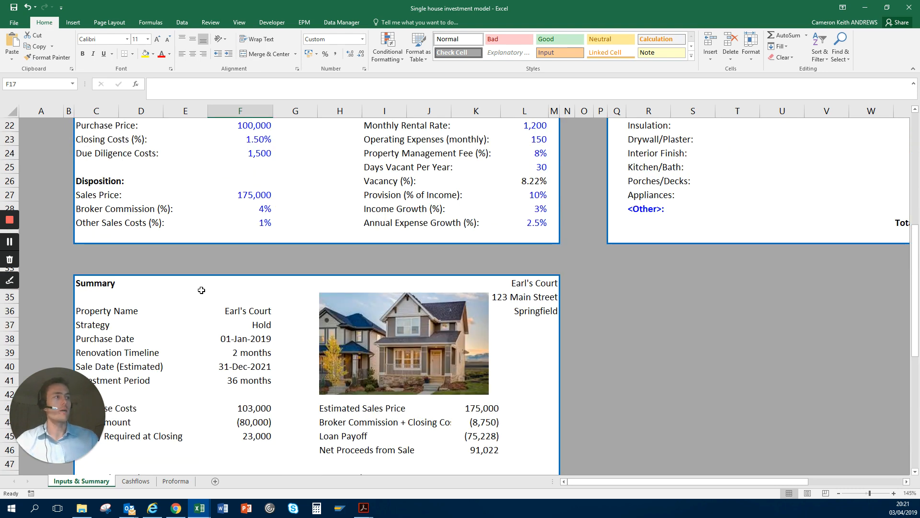
scroll(202, 287, up, 5)
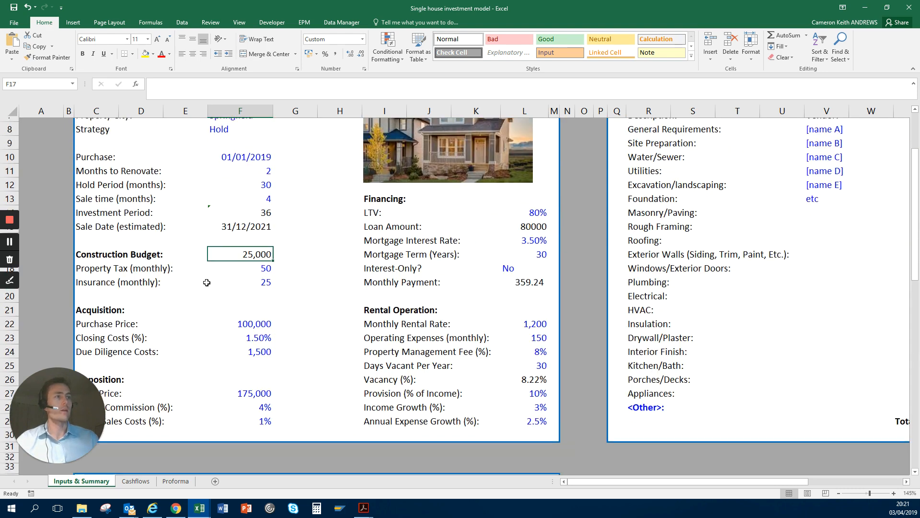
scroll(207, 282, down, 5)
scroll(225, 268, up, 4)
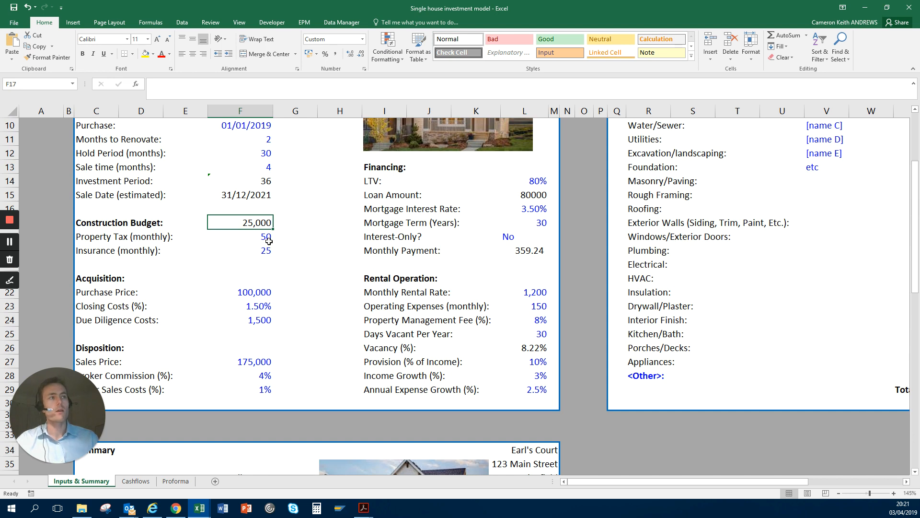
Step: Examine the purchase price in F22 alongside the construction budget, property tax and insurance inputs
click(245, 293)
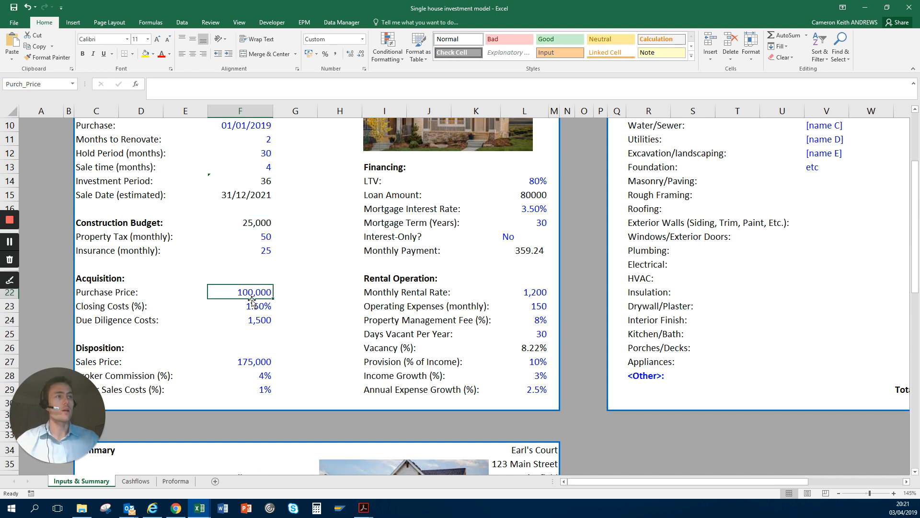
scroll(248, 286, down, 1)
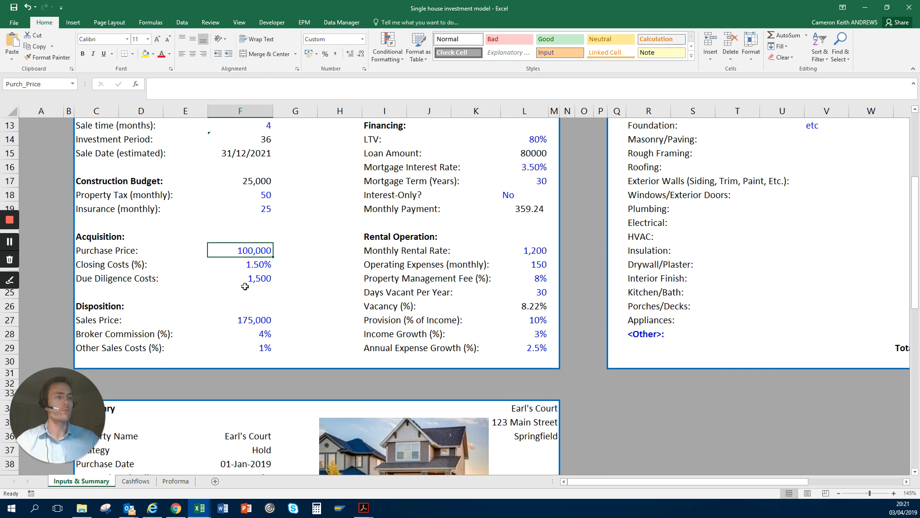
scroll(249, 286, down, 1)
scroll(213, 386, up, 4)
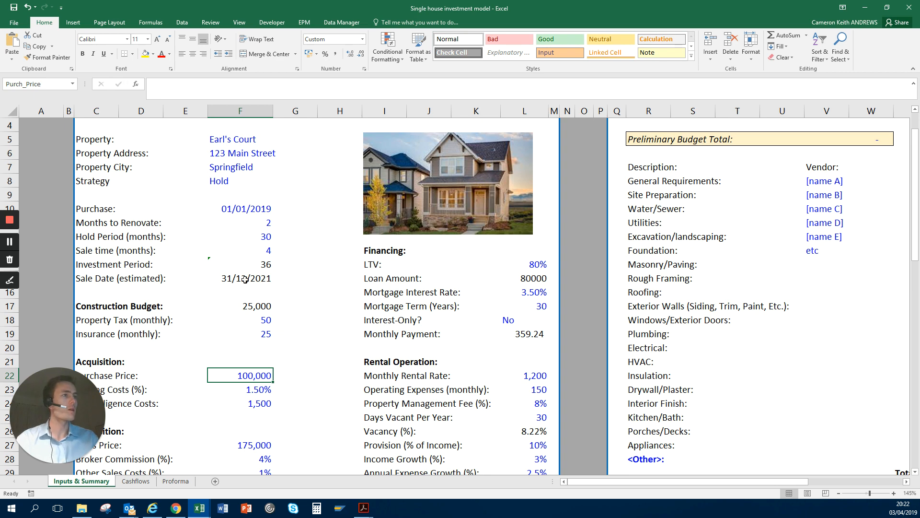
scroll(207, 349, down, 1)
scroll(207, 350, down, 2)
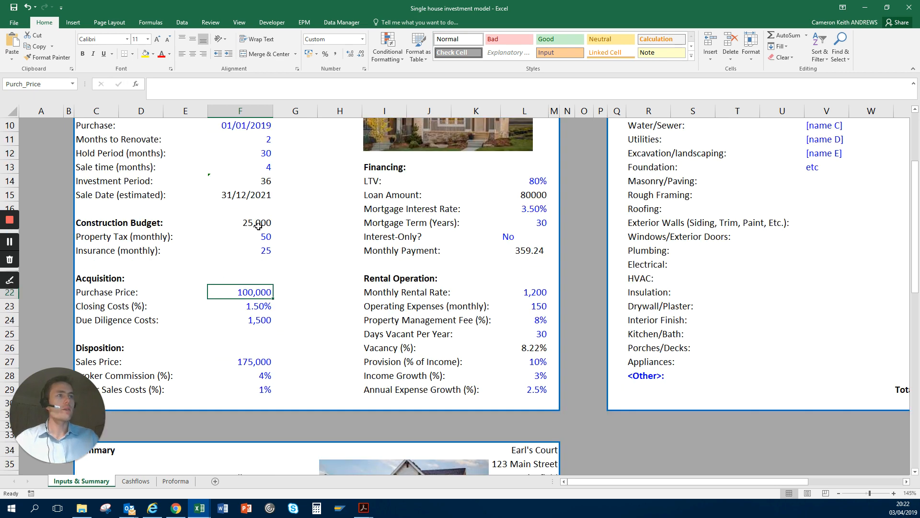
drag(254, 225, 265, 247)
click(215, 292)
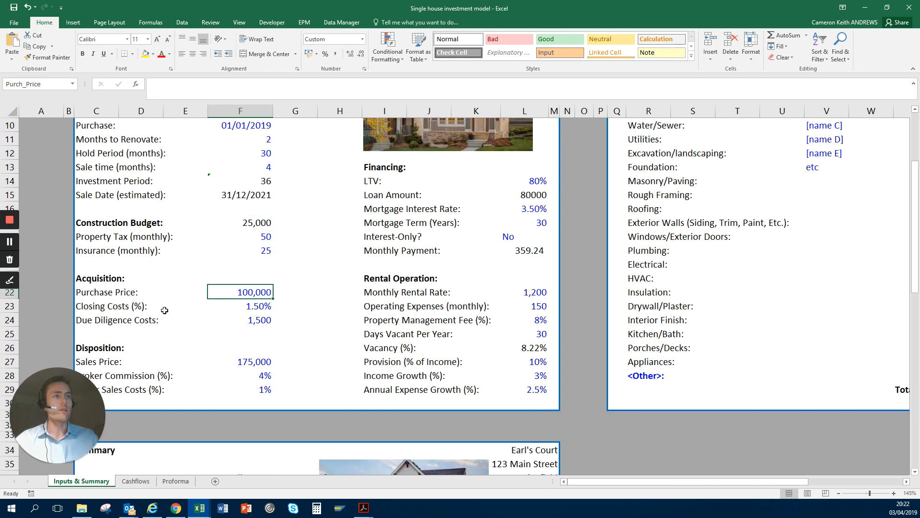
Step: Examine the closing costs percentage and the due diligence costs in F23:F24
click(248, 305)
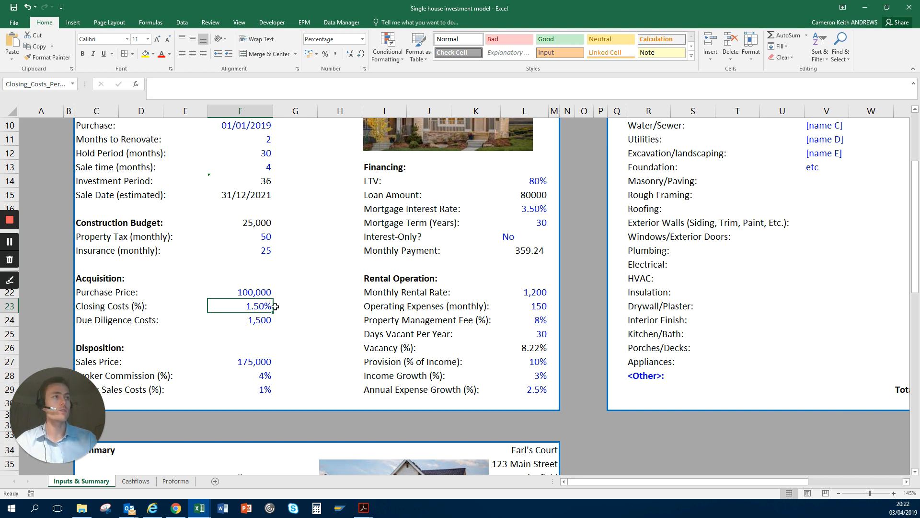
key(Down)
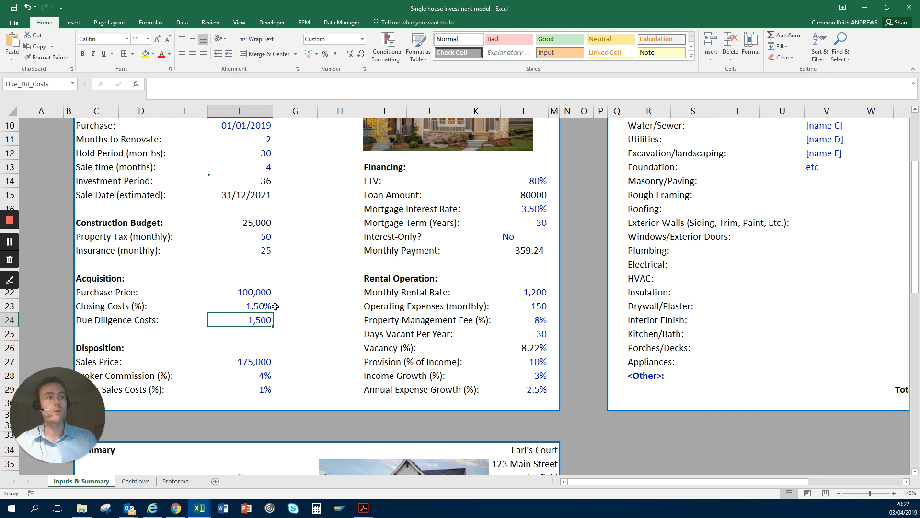
key(Right)
key(Down)
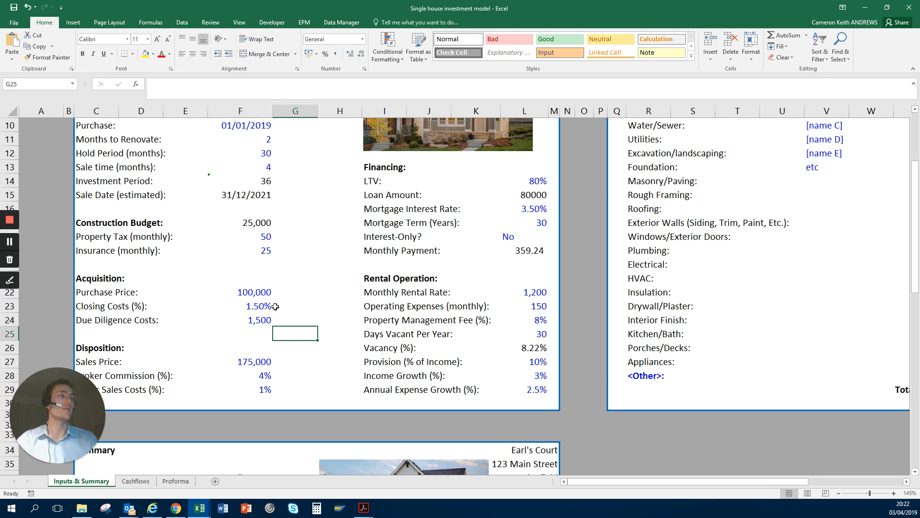
key(Left)
key(Up)
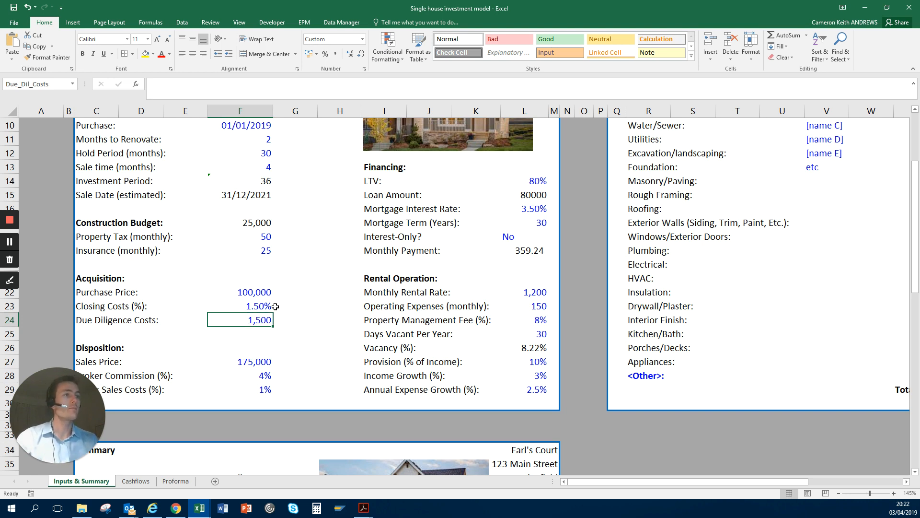
Step: Examine the sales price in F27, and highlight it with the broker commission and other sales costs in F27:F29
scroll(275, 306, down, 1)
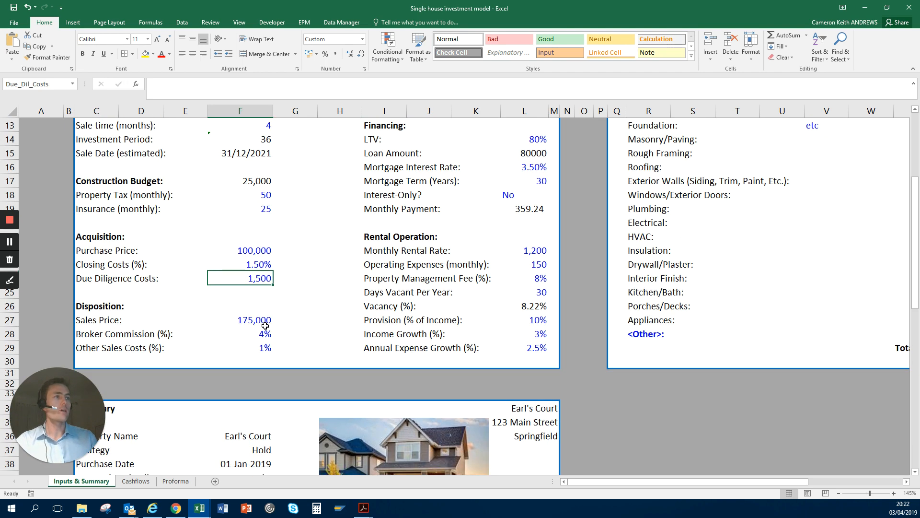
click(245, 322)
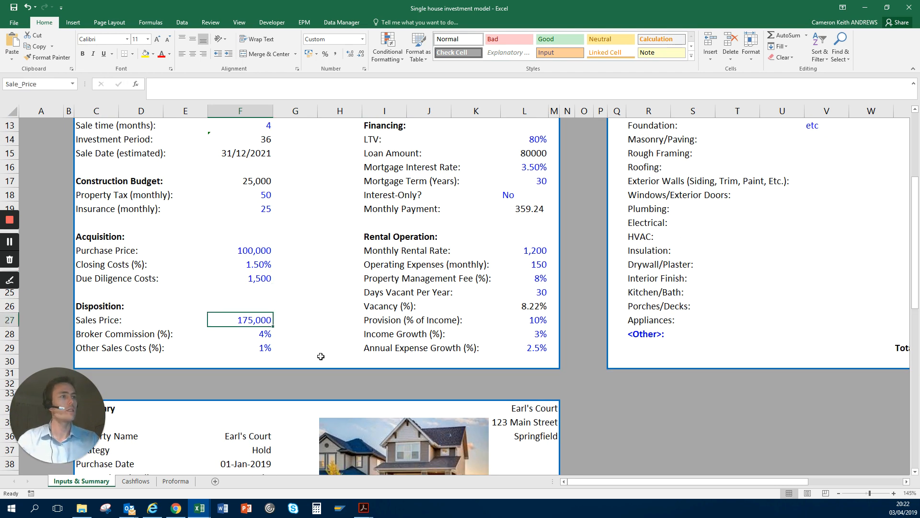
key(shift+Down)
key(shift+Down)
key(Up)
key(Up)
key(Up)
key(Up)
key(Up)
key(Up)
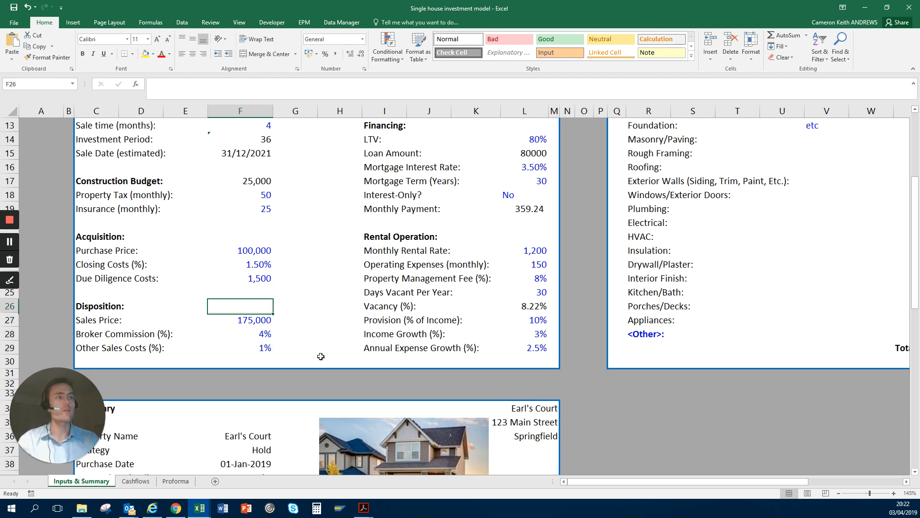
Step: Examine the sales price in F27 against the investment period in F14, and highlight it with the broker commission in F27:F28
key(Down)
key(Down)
key(Down)
key(Down)
key(Down)
key(Down)
key(Down)
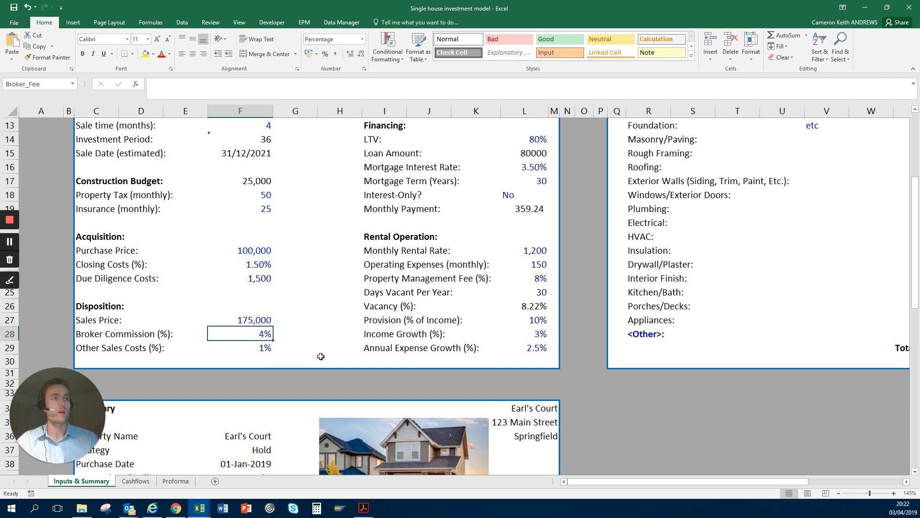
key(Up)
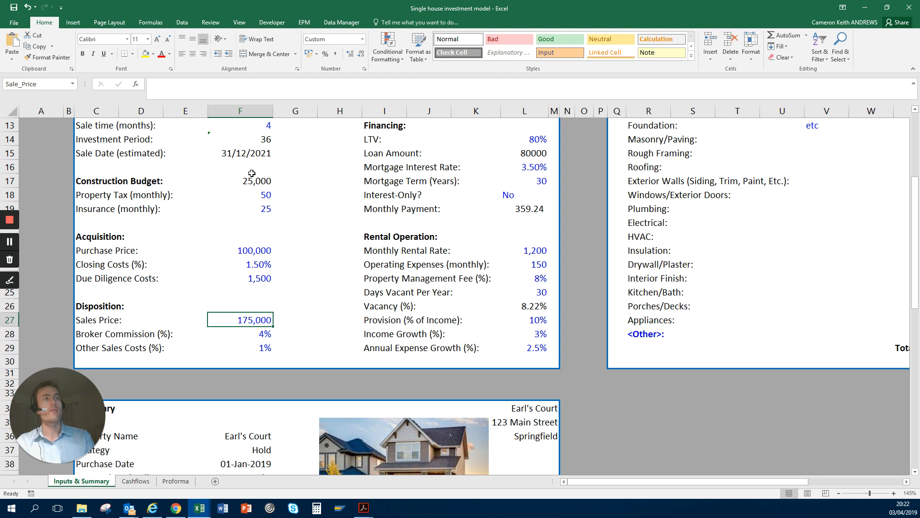
click(261, 144)
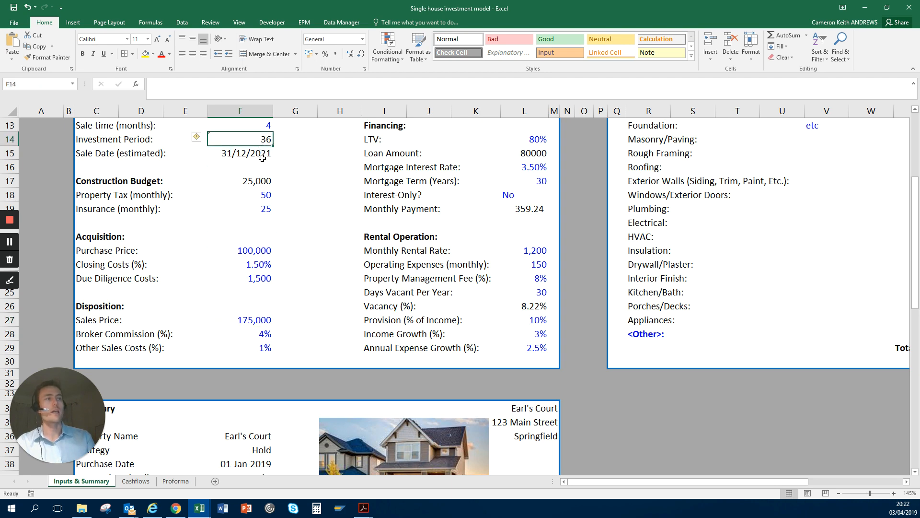
scroll(242, 158, up, 1)
scroll(225, 201, down, 1)
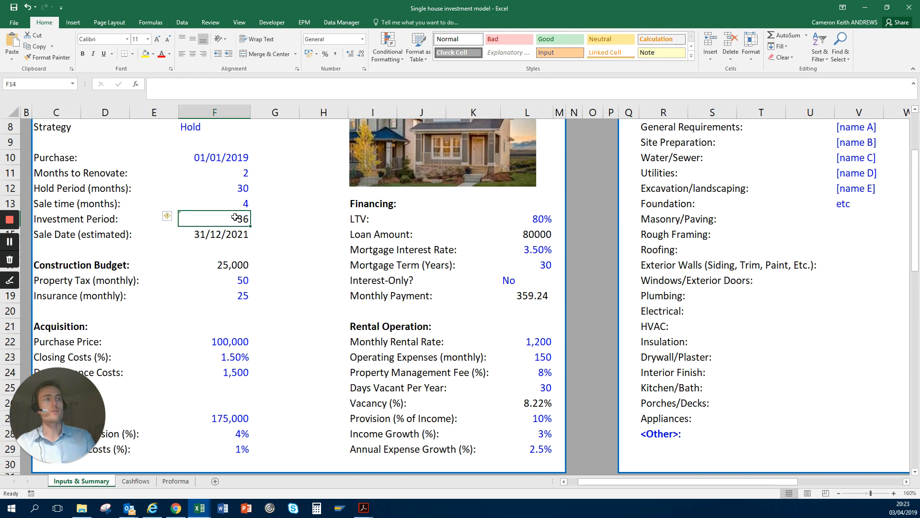
scroll(230, 240, up, 1)
drag(236, 328, 238, 341)
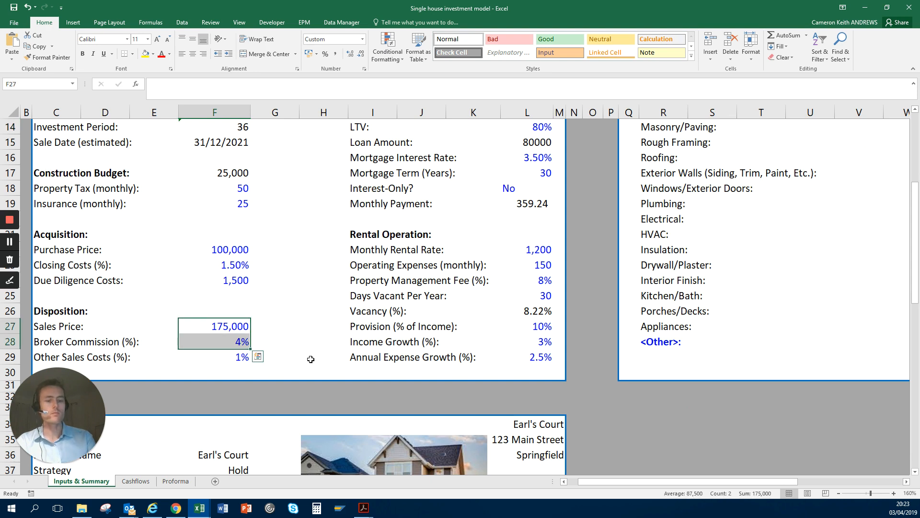
Step: Examine the broker commission and other sales costs percentages in F28:F29
key(Down)
key(Left)
key(Left)
key(Left)
key(Left)
key(Left)
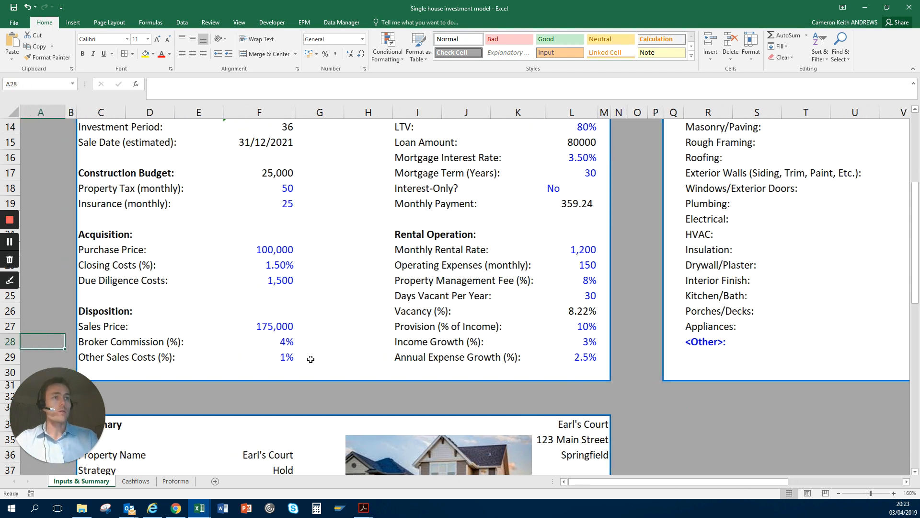
key(Right)
key(Right)
key(Right)
key(Right)
key(Right)
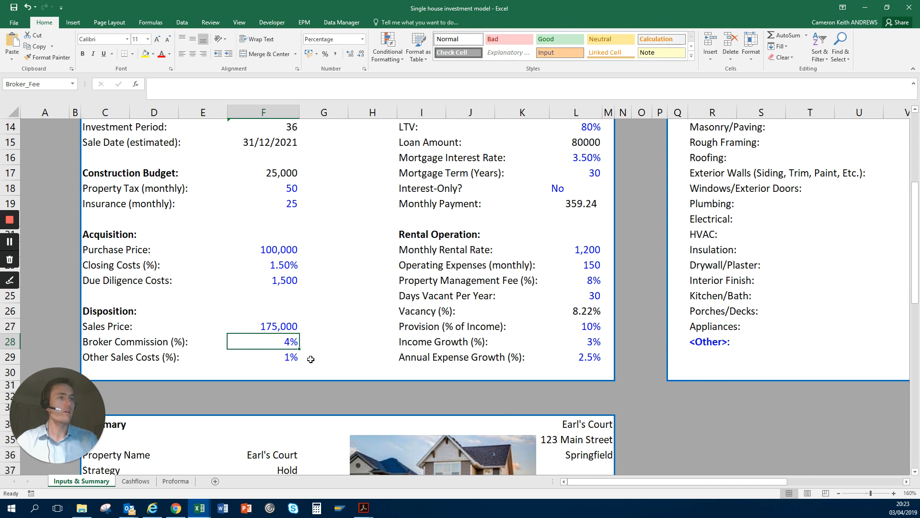
key(shift+Down)
key(Right)
key(Right)
key(Right)
key(Right)
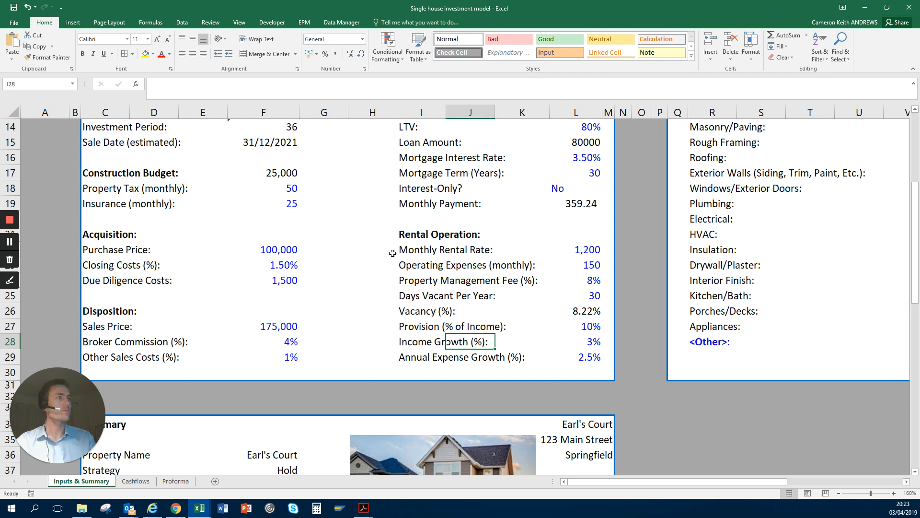
Step: Examine the LTV input under Financing, from its label in I14 to the percentage in L14
scroll(455, 329, up, 4)
click(439, 317)
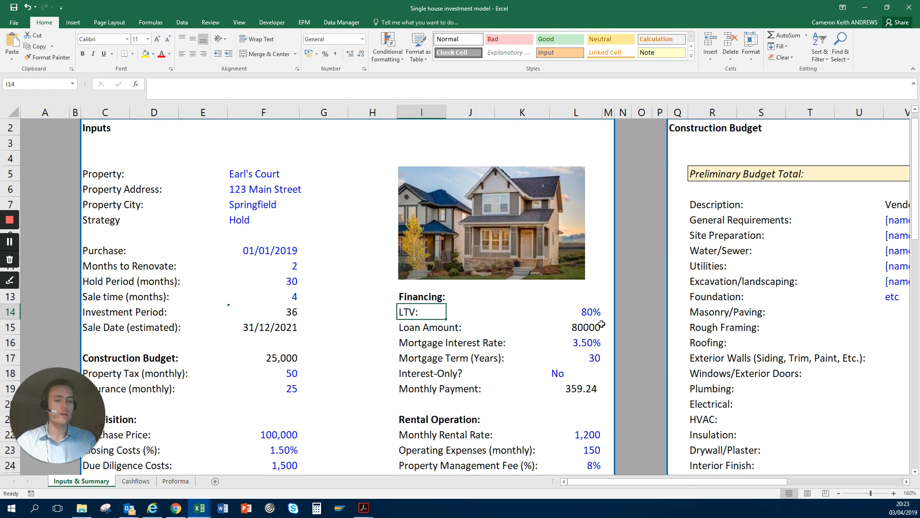
key(Right)
key(Right)
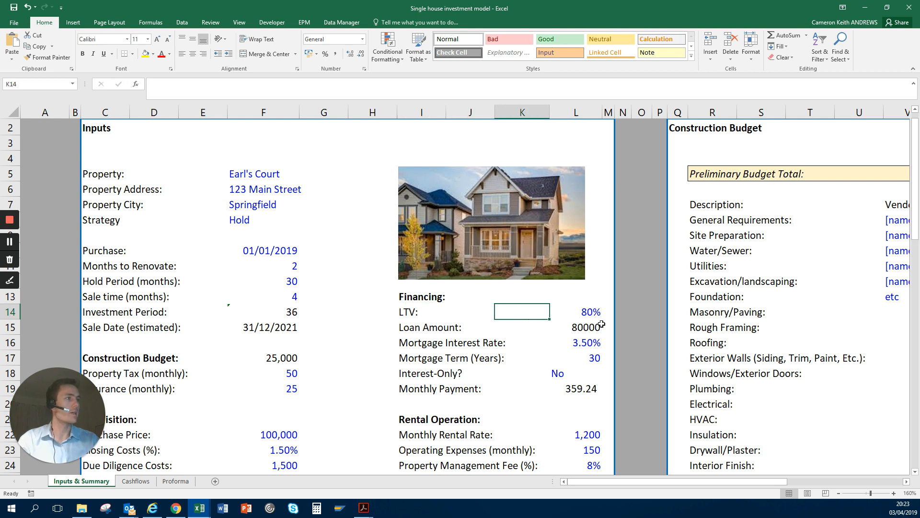
key(Left)
key(Left)
key(Right)
key(Right)
key(Right)
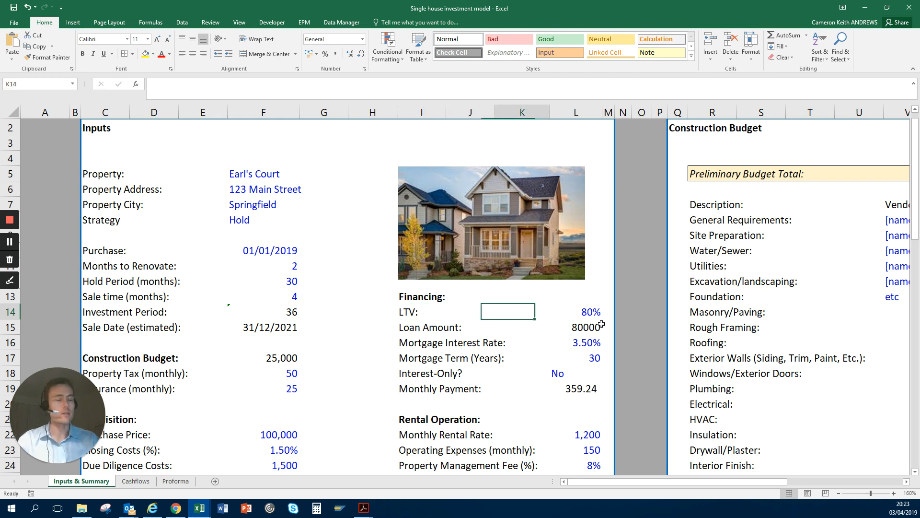
Step: Highlight the LTV, loan amount, mortgage interest rate and mortgage term in L14:L17, and return to the LTV in L14
key(shift+Down)
key(shift+Down)
key(shift+Down)
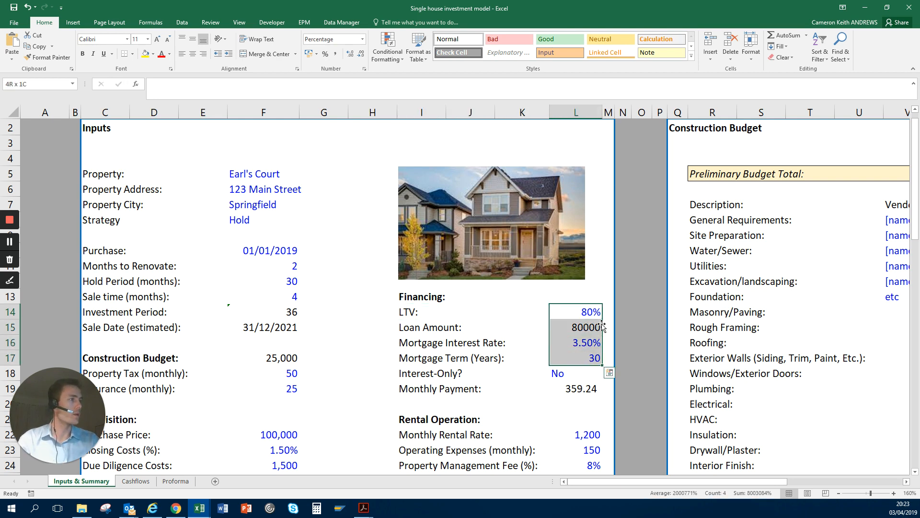
key(Left)
key(Right)
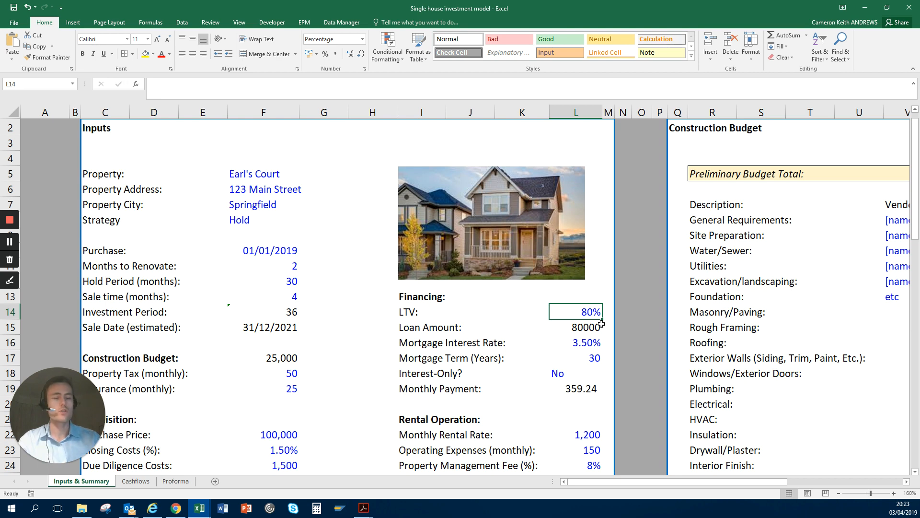
Step: Inspect the loan amount formula in L15 and the LTV and purchase price cells it references, leaving the formula as is
click(602, 326)
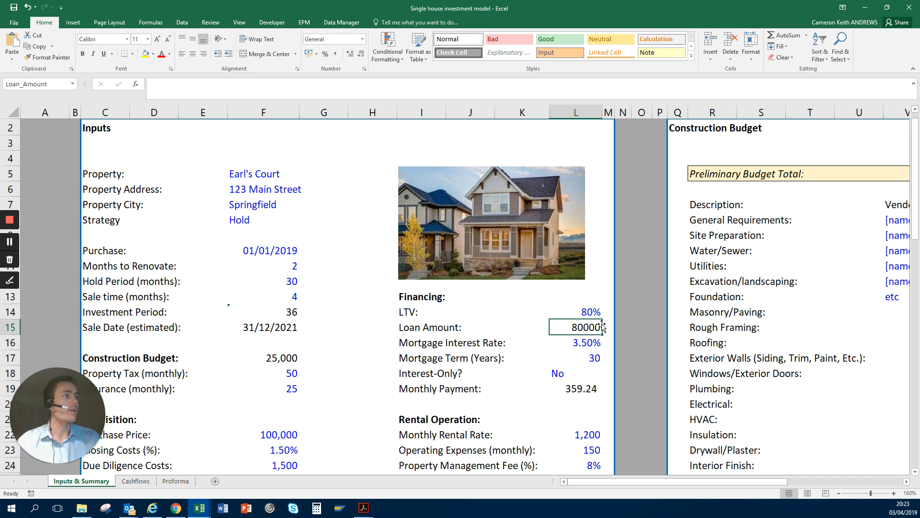
key(F2)
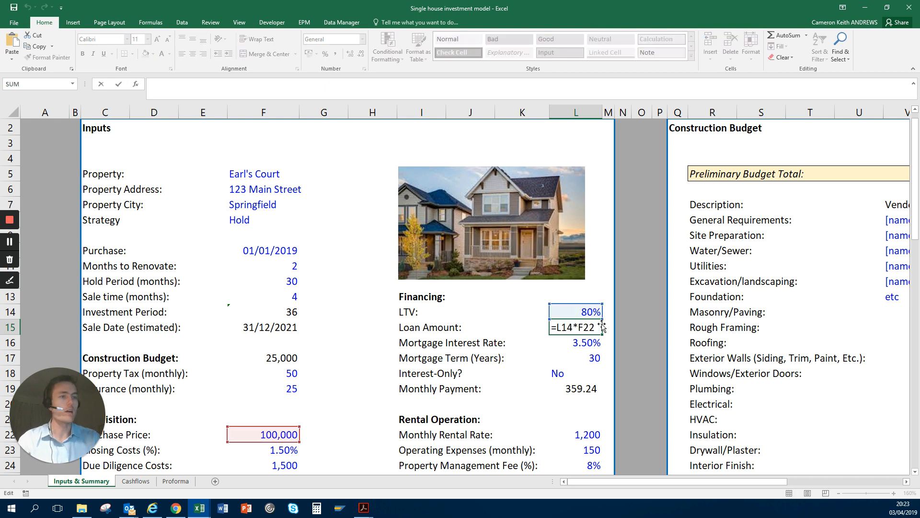
key(F2)
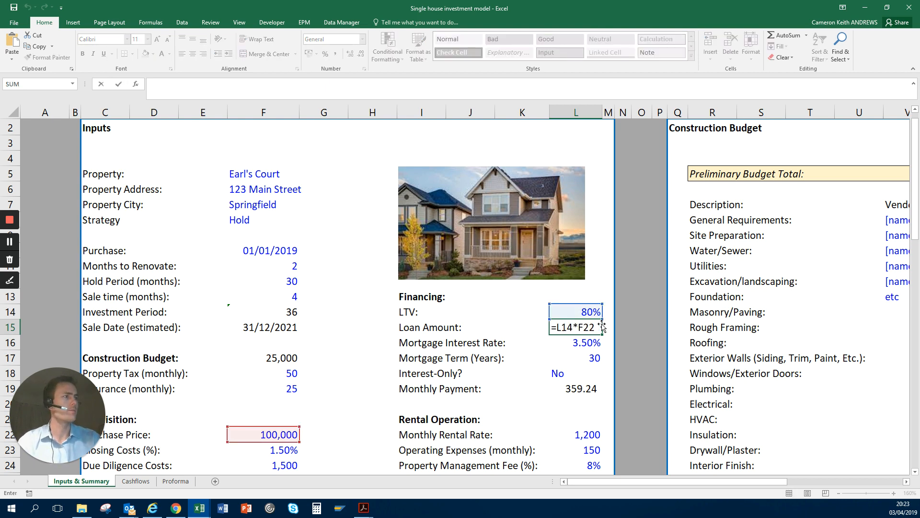
key(Return)
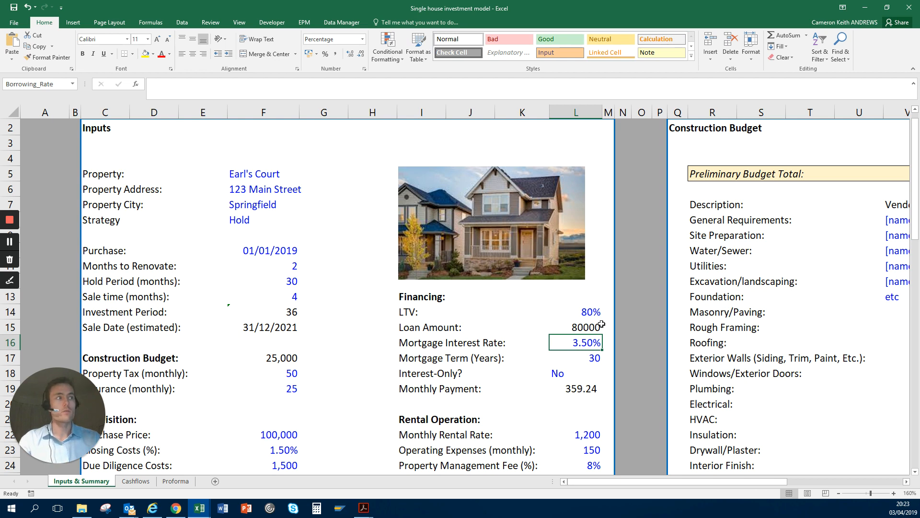
Step: Examine the mortgage interest rate, mortgage term and Interest-Only inputs in L16:L18
key(Down)
key(Down)
key(Down)
key(Down)
key(Down)
key(Down)
key(Down)
key(Down)
key(Down)
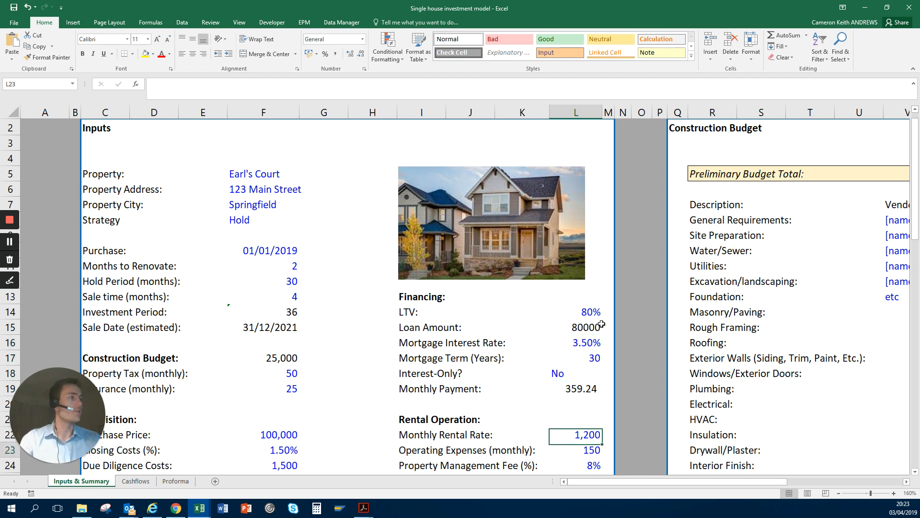
key(Up)
key(Up)
key(Up)
key(Up)
key(Up)
key(Up)
key(Up)
key(Up)
key(Up)
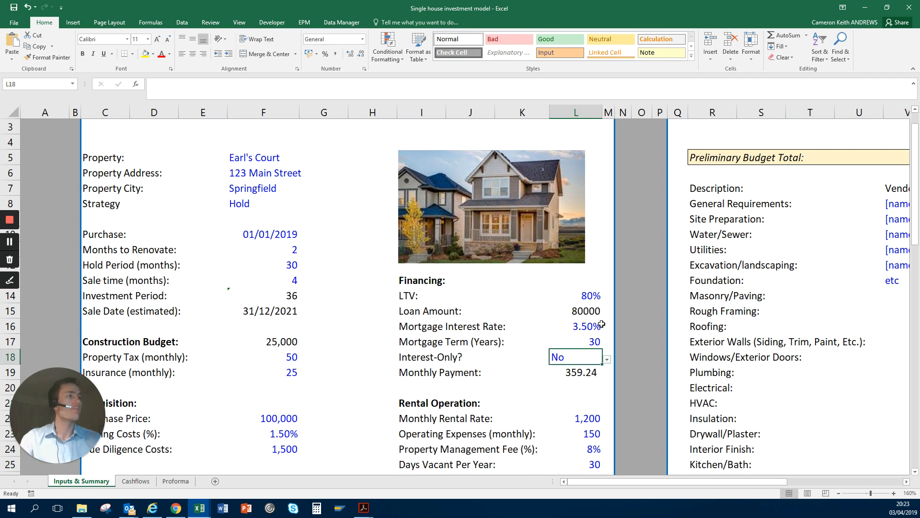
key(Down)
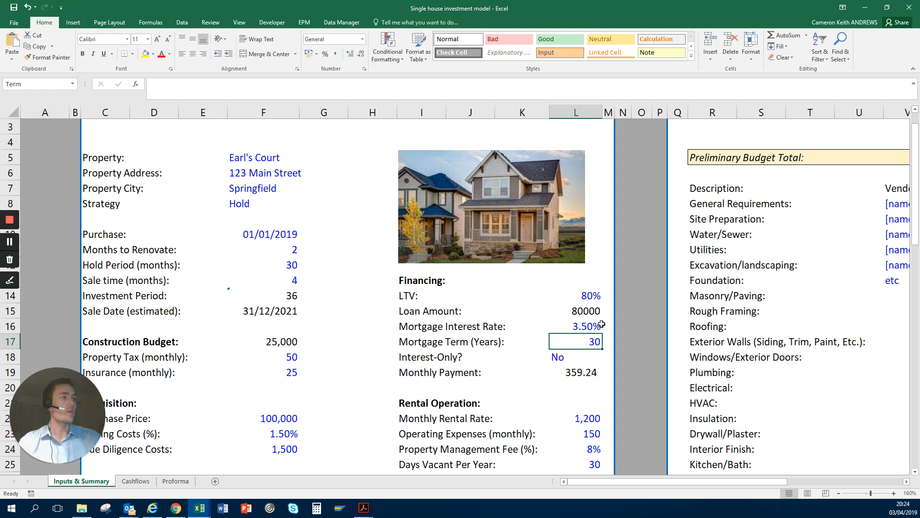
key(Down)
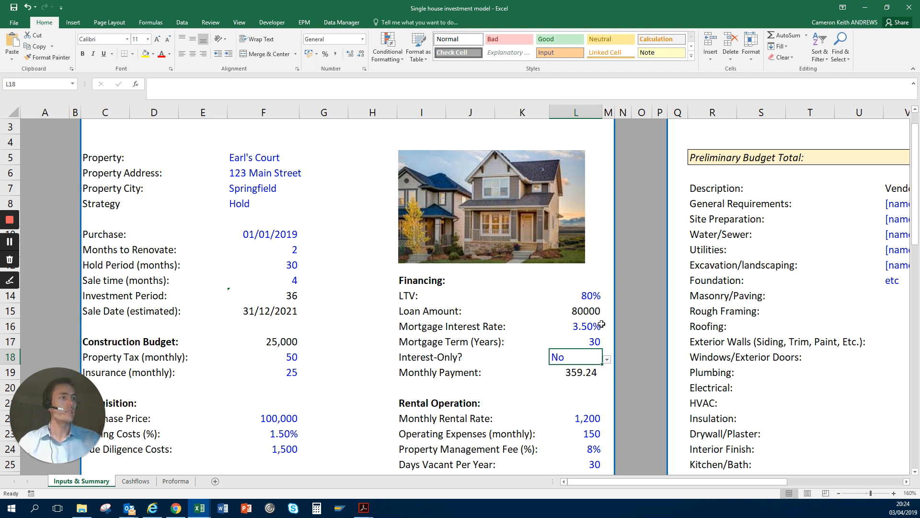
Step: Examine the Interest-Only option in L18 together with the monthly payment in L19
key(Left)
key(Left)
key(Left)
key(Right)
key(Right)
key(Right)
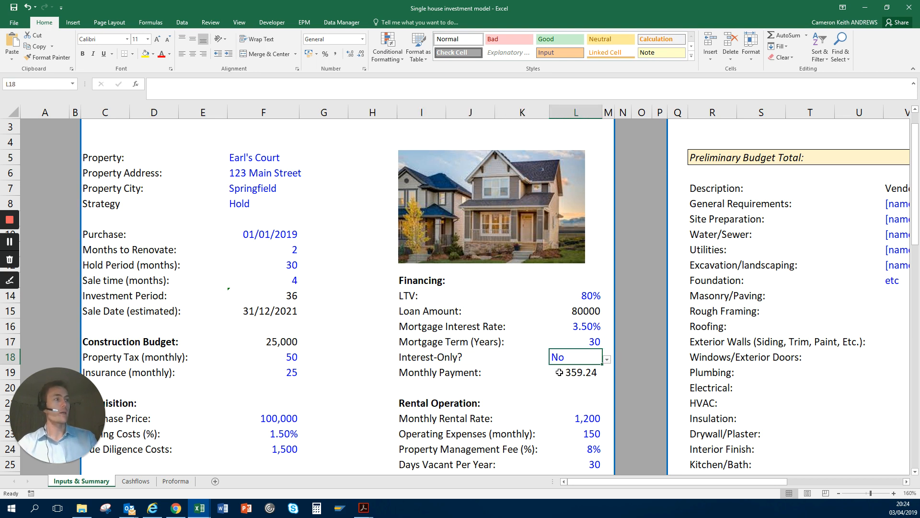
click(581, 372)
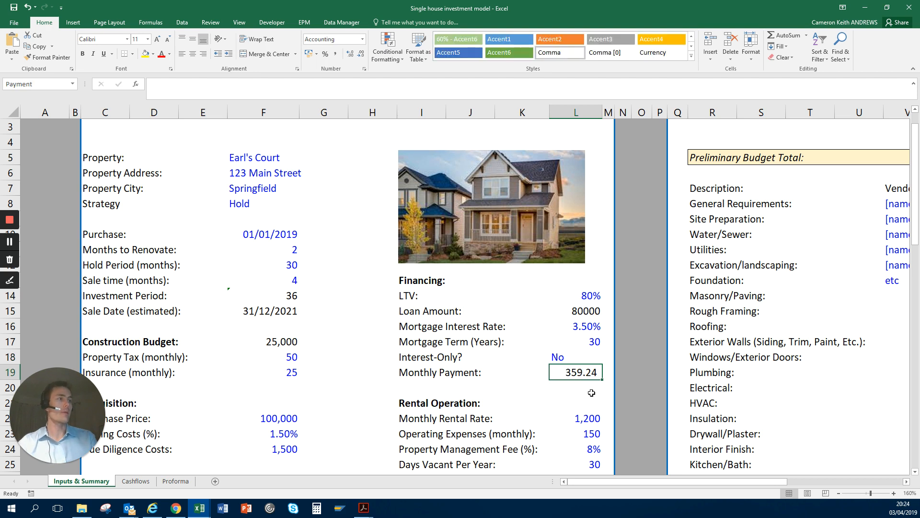
click(575, 359)
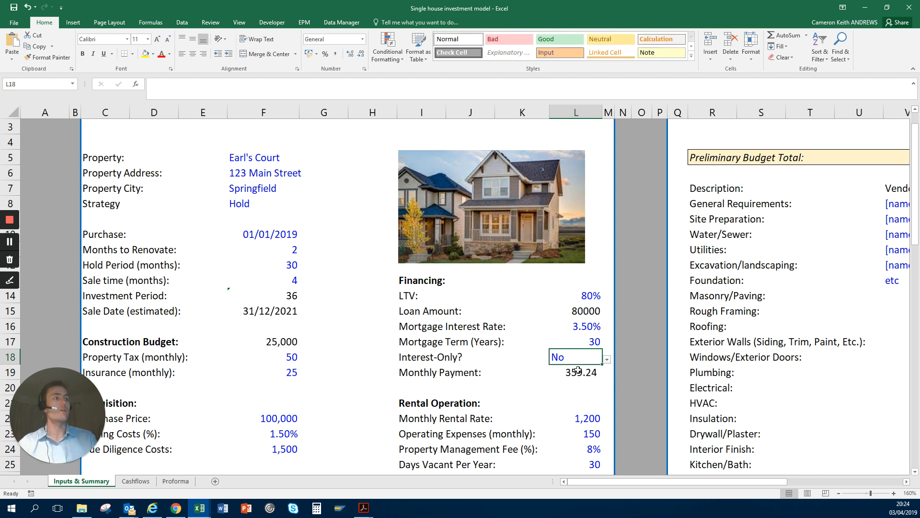
click(578, 369)
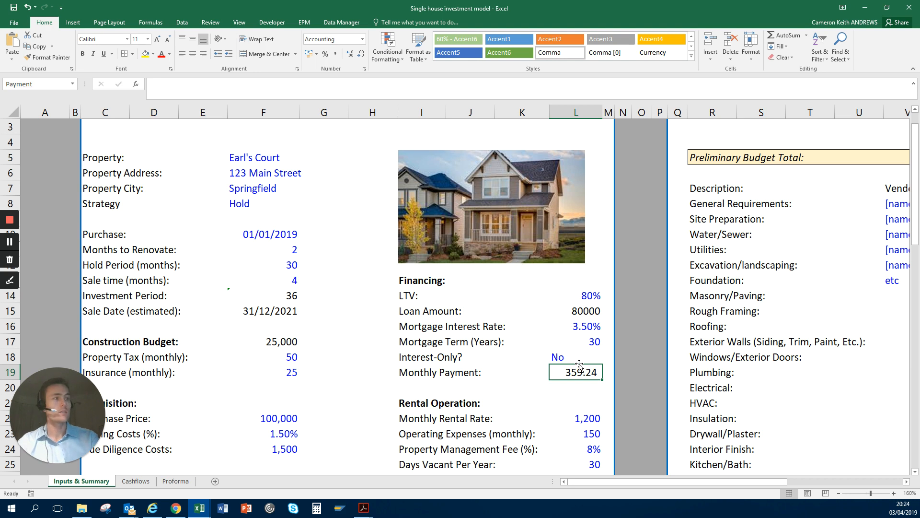
shift+click(579, 363)
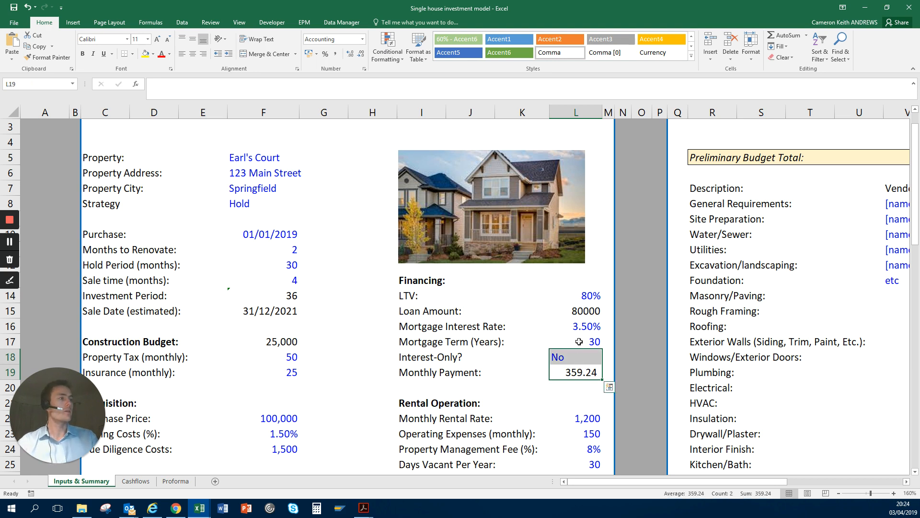
click(568, 360)
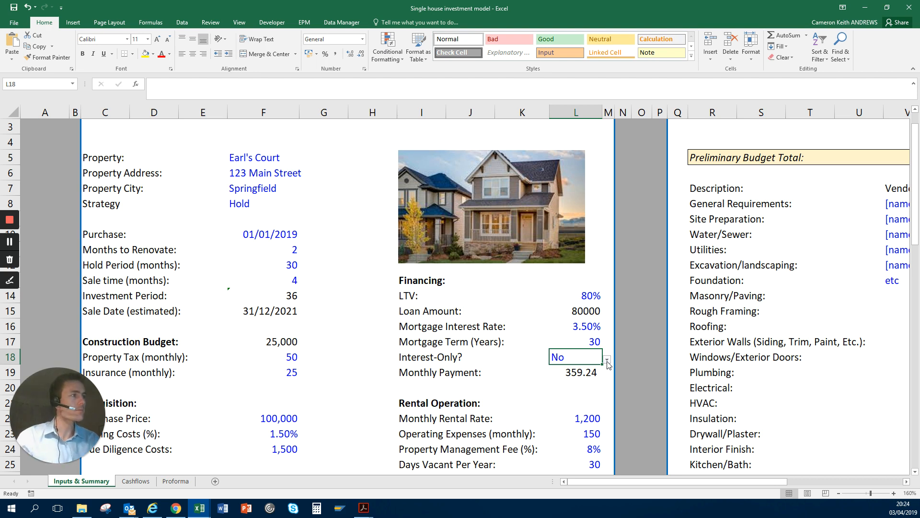
Step: Set the Interest-Only option in L18 to Yes and check its effect on the monthly payment in L19
key(Up)
key(Down)
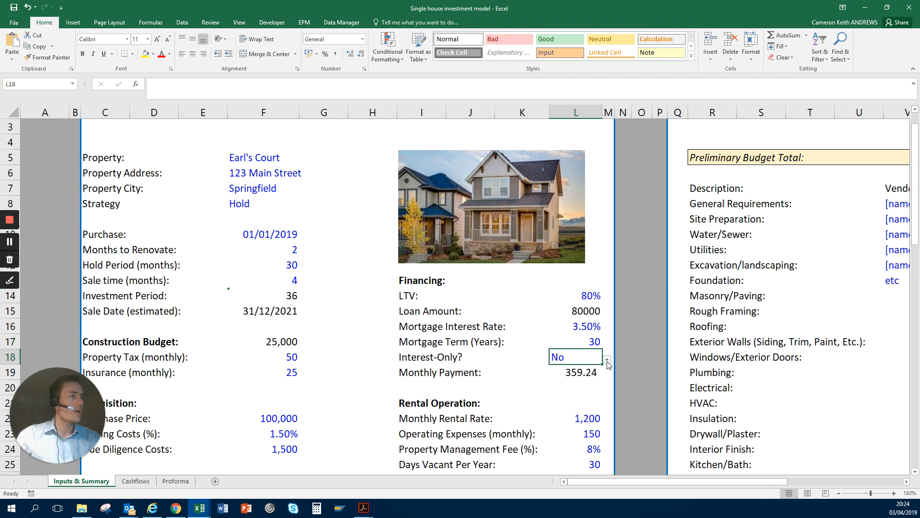
click(607, 360)
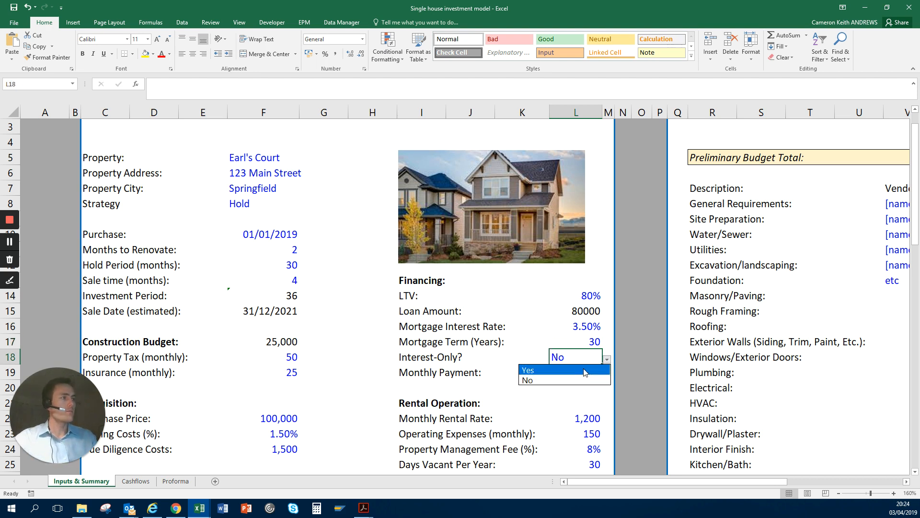
click(567, 370)
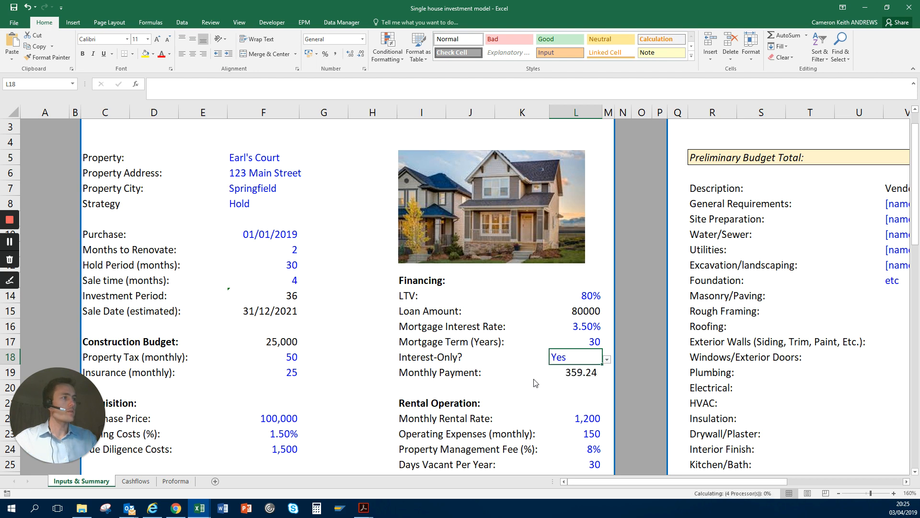
click(493, 371)
click(590, 341)
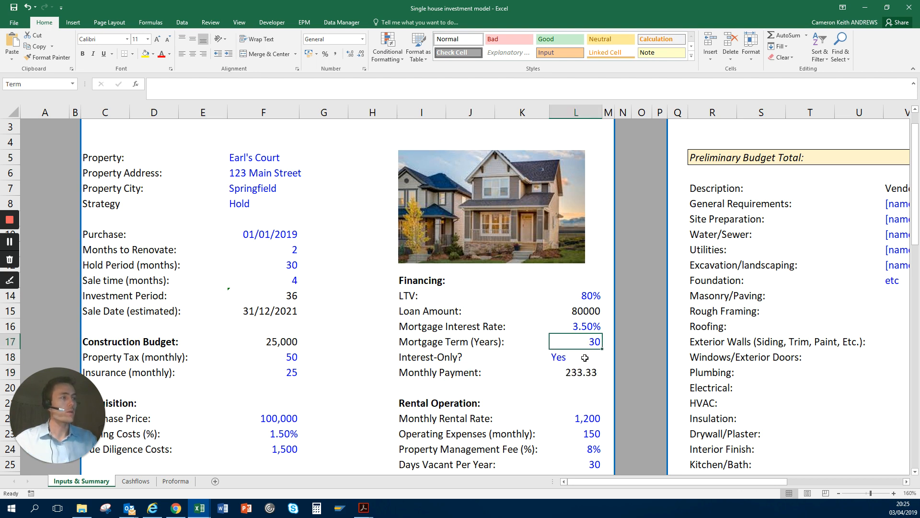
click(590, 357)
click(583, 370)
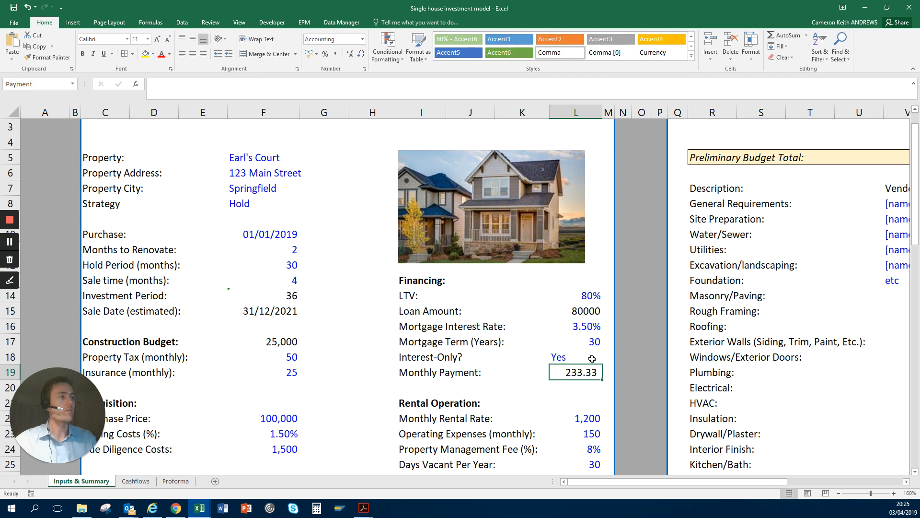
Step: Set the Interest-Only option in L18 back to No and check the monthly payment in L19
click(583, 359)
click(607, 361)
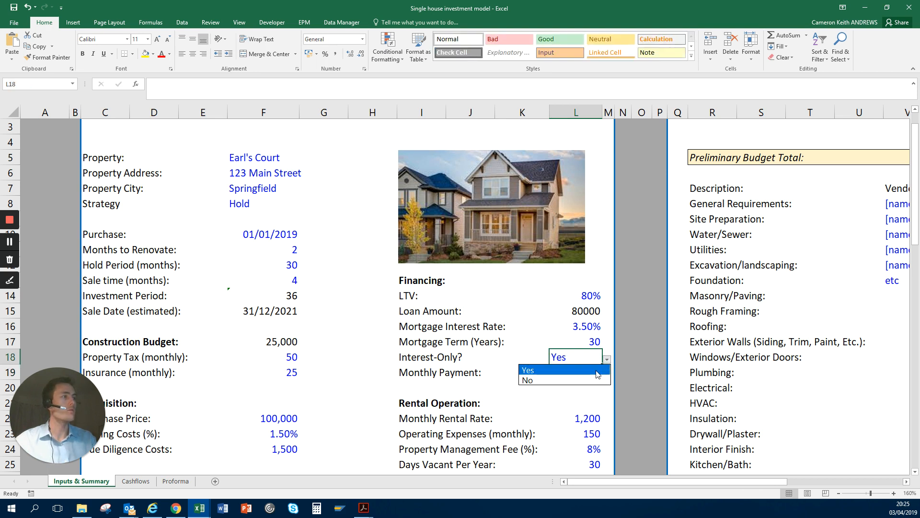
click(589, 377)
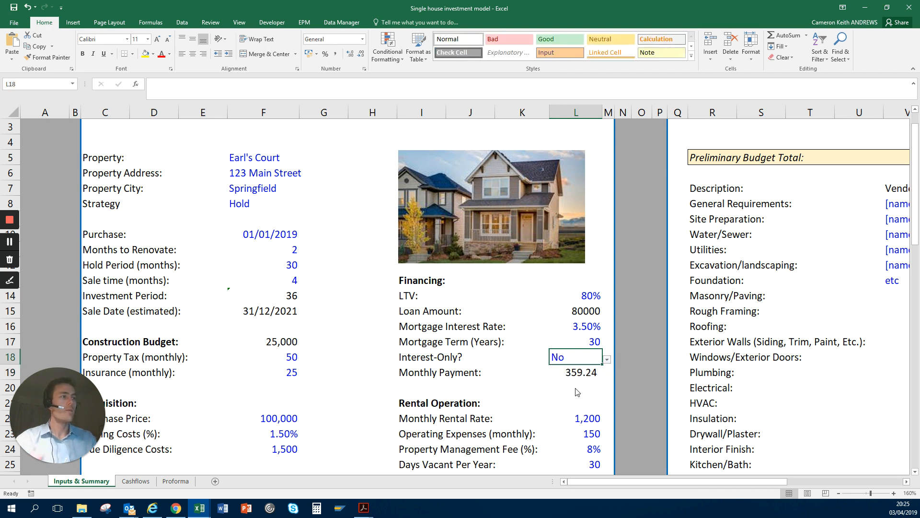
key(Down)
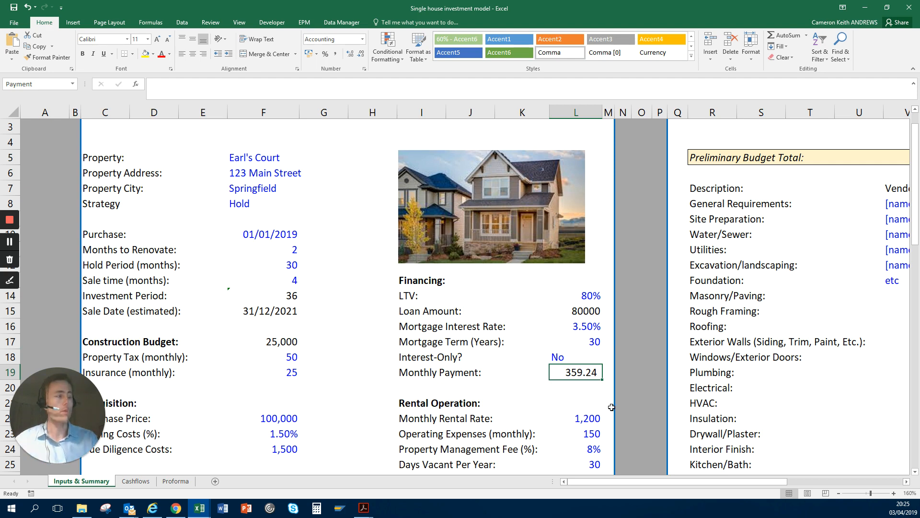
Step: Go to the Rental Operation inputs and select the Monthly Rental Rate in L22
key(Down)
key(Down)
key(Down)
key(Down)
key(Down)
key(Down)
key(Down)
key(Down)
key(Down)
key(Down)
key(Down)
key(Down)
key(Down)
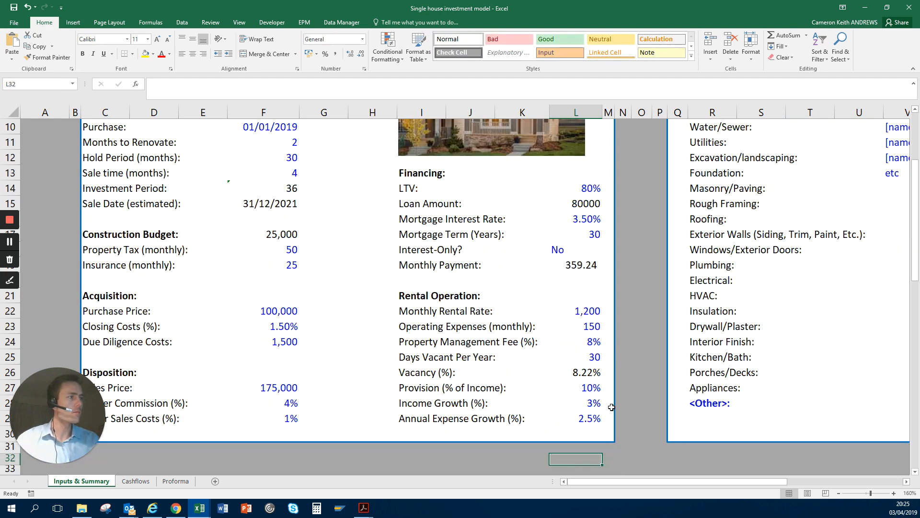
key(Up)
key(Up)
key(Up)
key(Up)
key(Up)
key(Up)
key(Up)
key(Up)
key(Up)
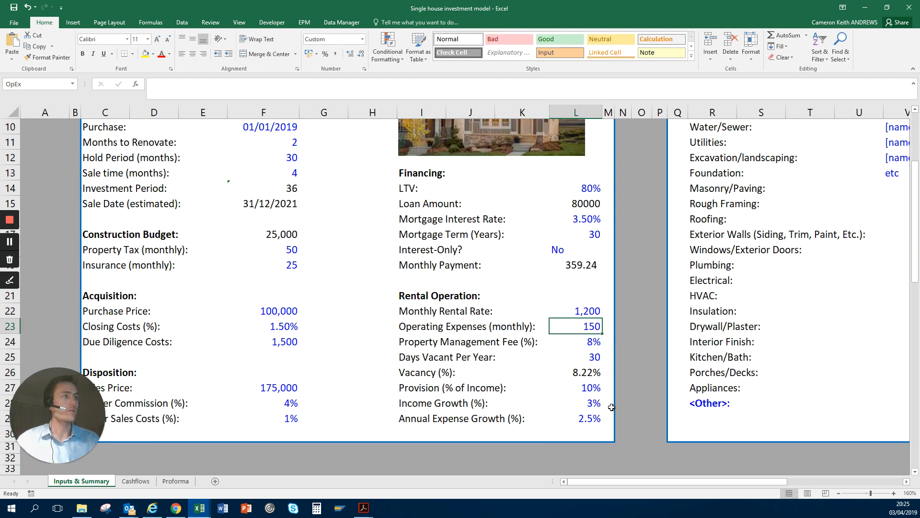
key(Up)
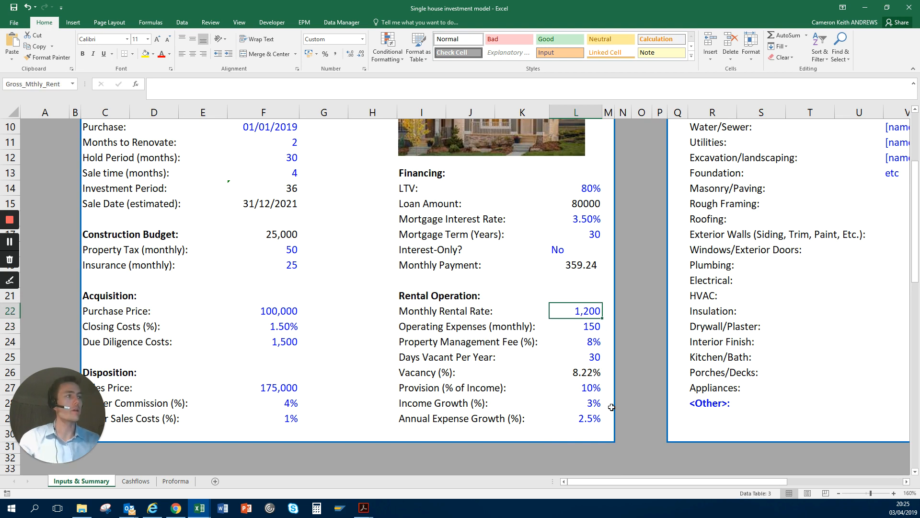
Step: Examine the Monthly Rental Rate, Operating Expenses and Property Management Fee inputs in L22:L24
key(shift+Down)
key(shift+Down)
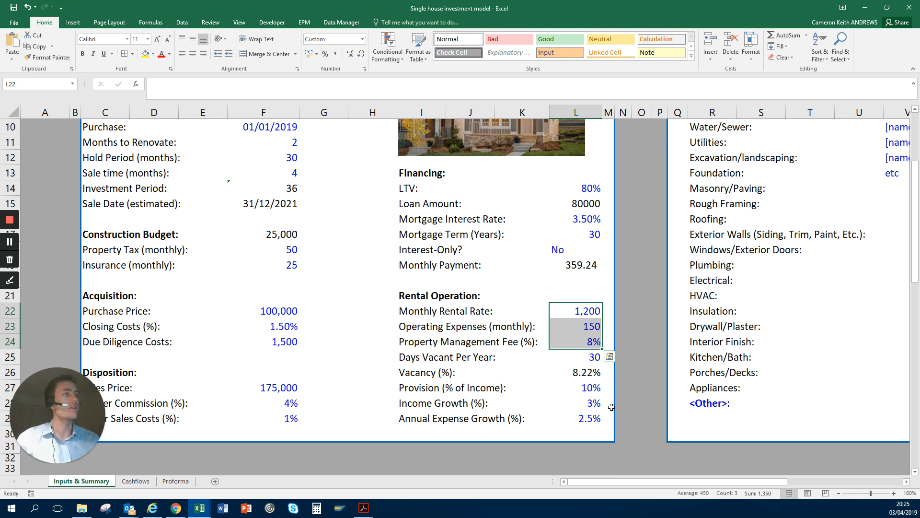
key(shift+Up)
key(shift+Up)
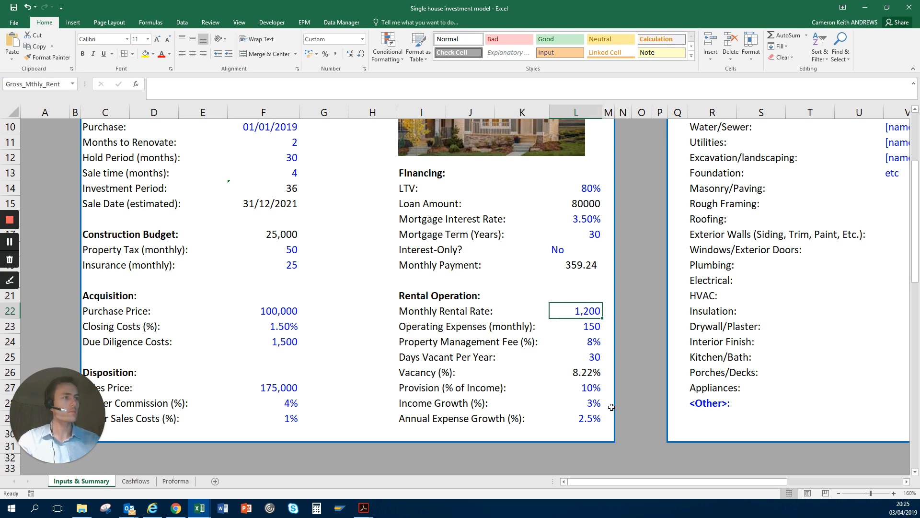
key(shift+Down)
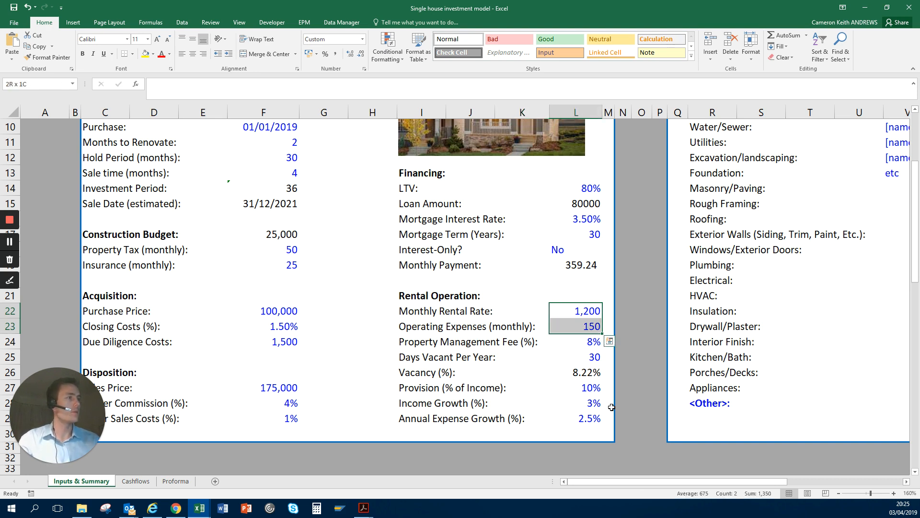
key(shift+Down)
key(shift+Up)
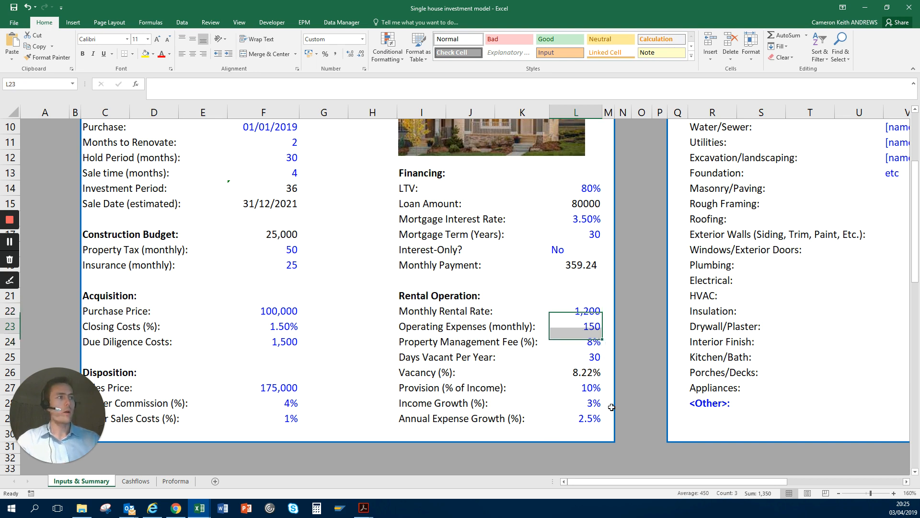
key(Down)
key(Down)
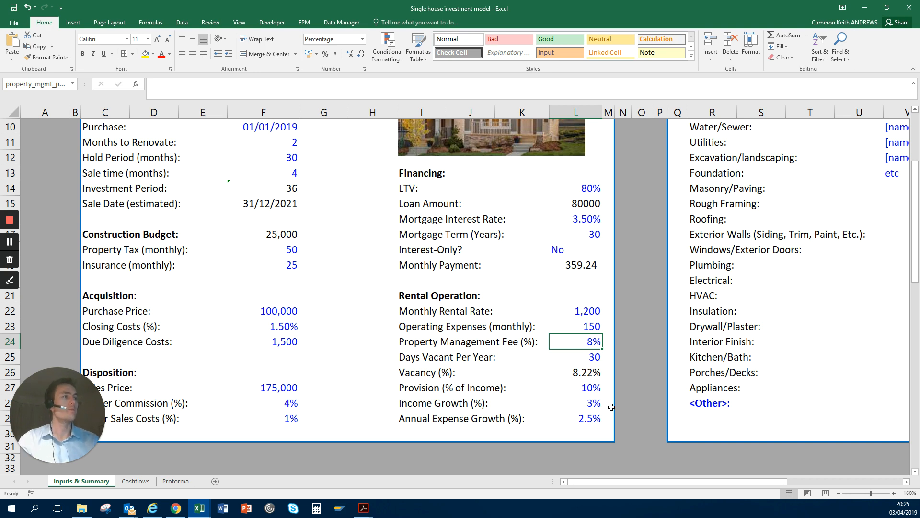
Step: Examine the Days Vacant Per Year input in L25 together with the Vacancy percentage in L26
key(Down)
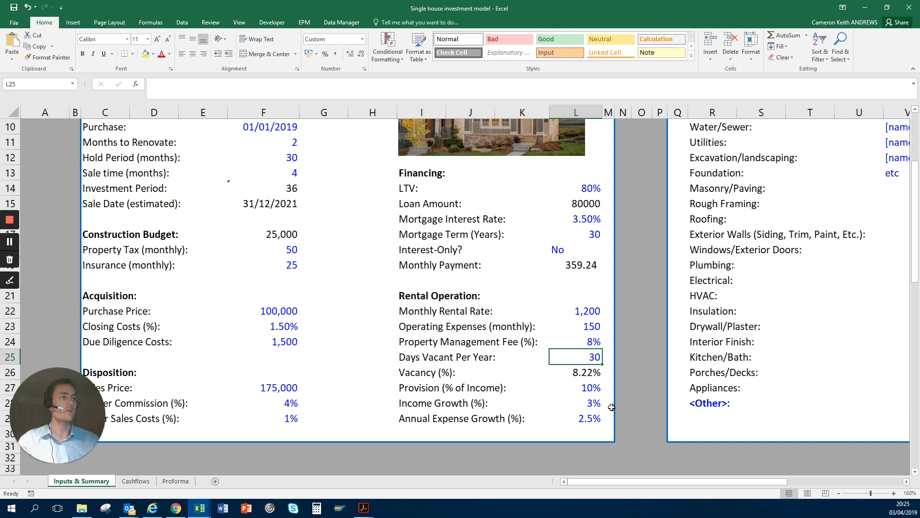
key(shift+Down)
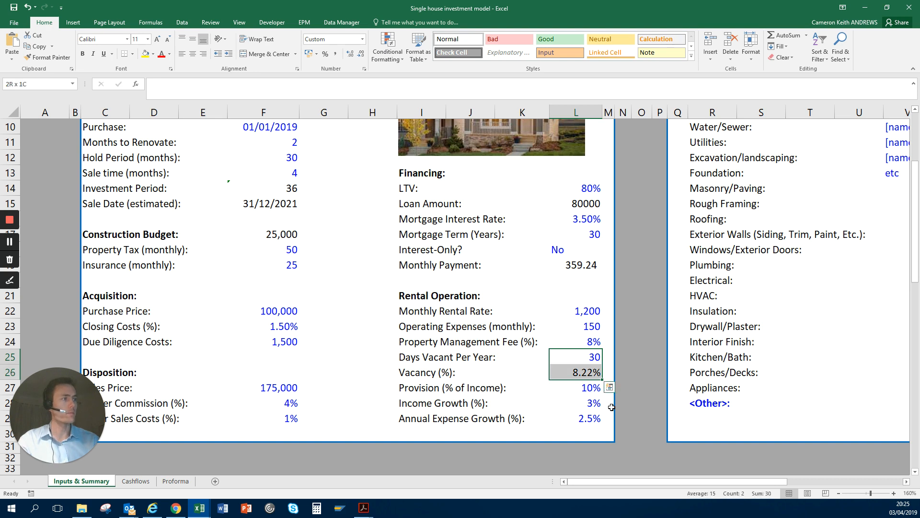
key(Down)
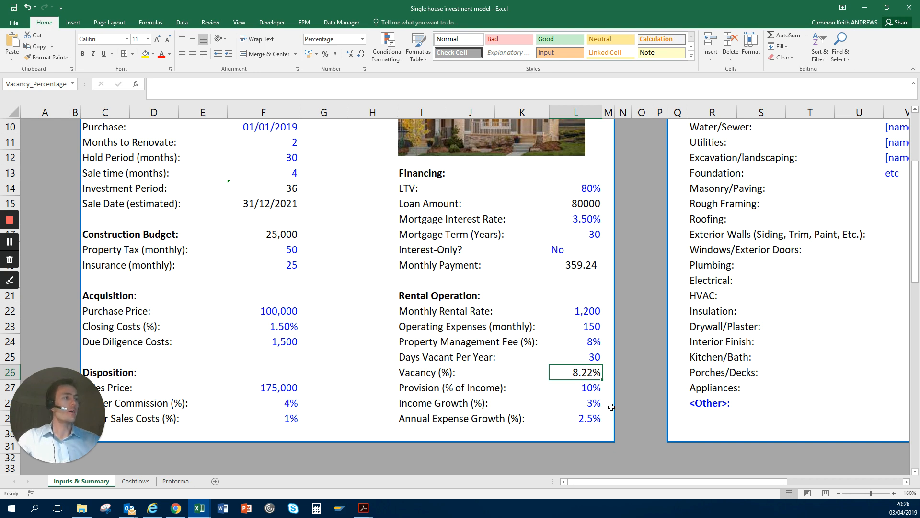
key(Down)
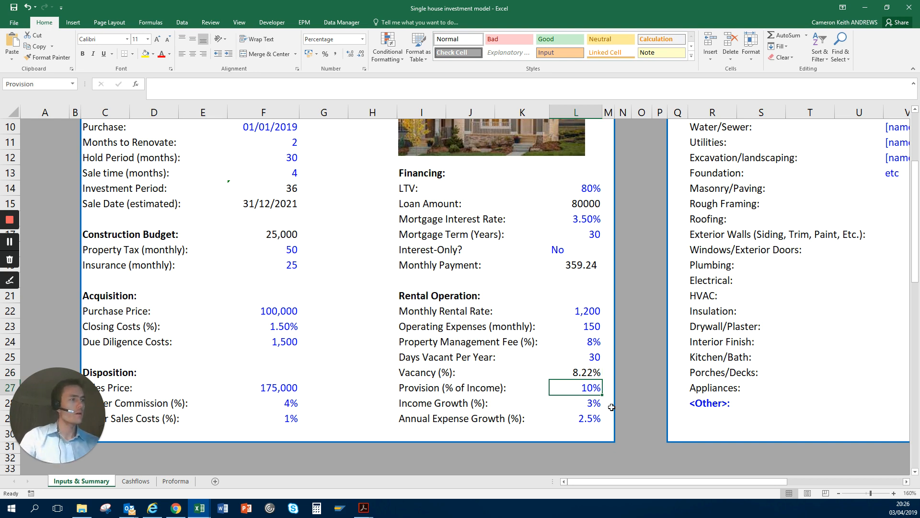
key(Up)
key(Up)
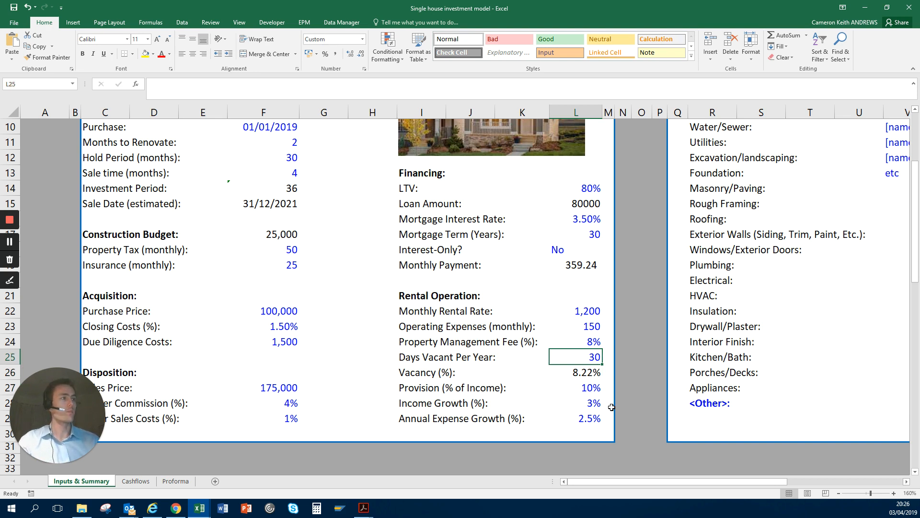
key(Down)
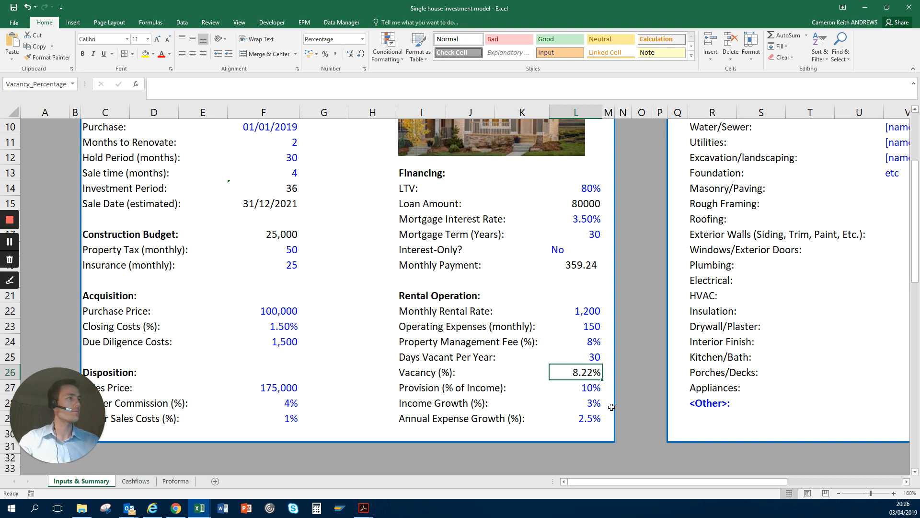
Step: Examine the Provision input in L27 and the Income Growth and Annual Expense Growth rows in I28:L29
key(Down)
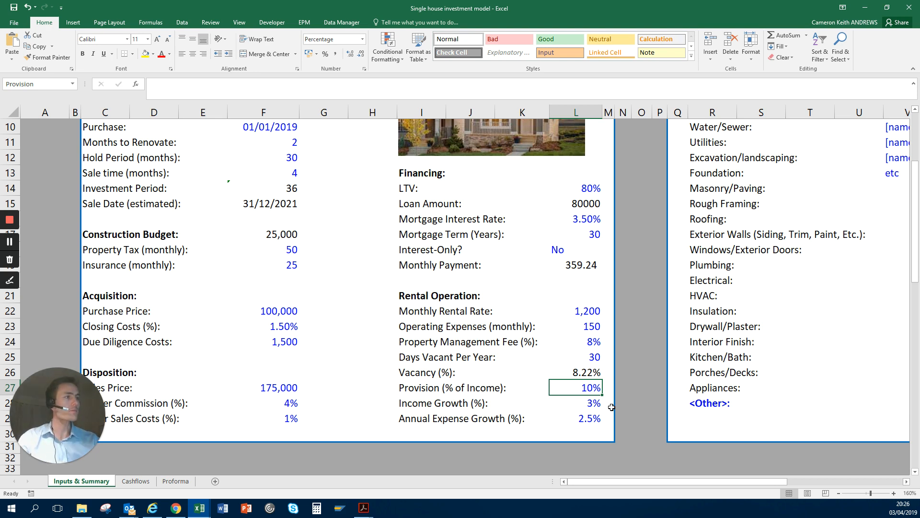
key(Down)
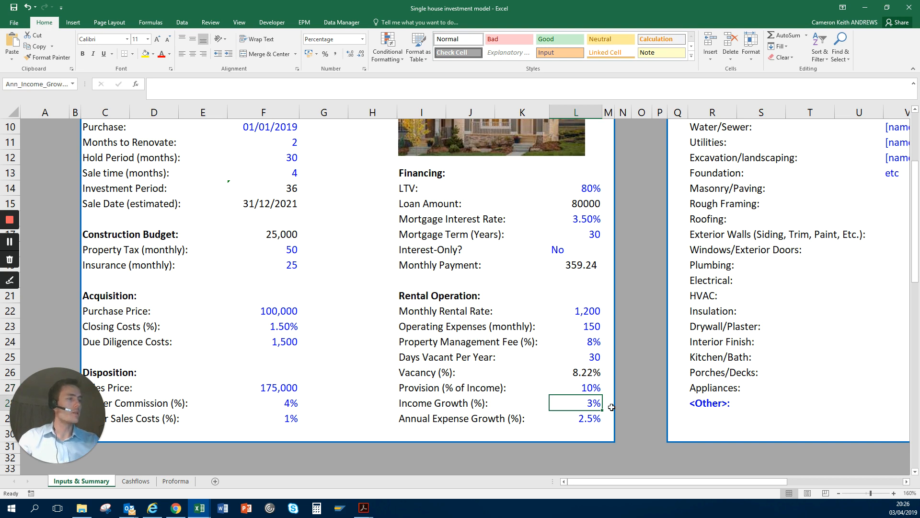
key(shift+Down)
key(shift+Left)
key(shift+Left)
key(shift+Left)
key(shift+Left)
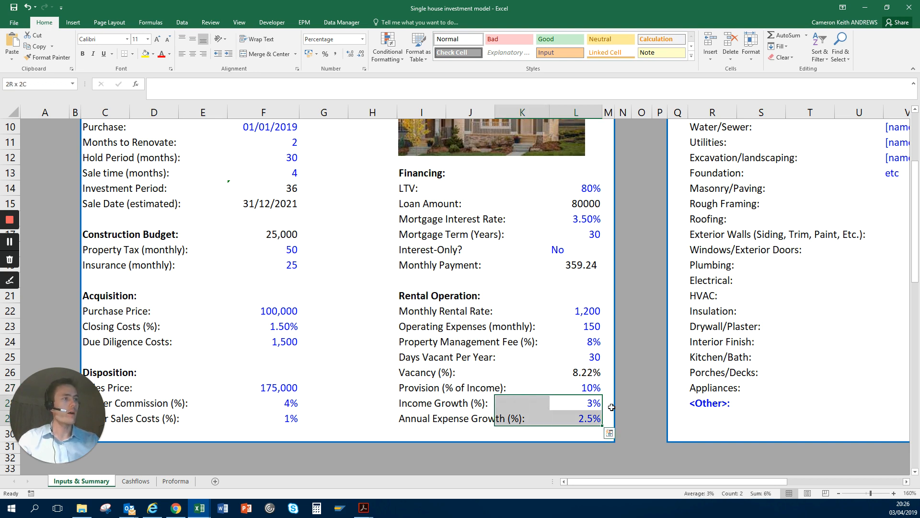
key(shift+Right)
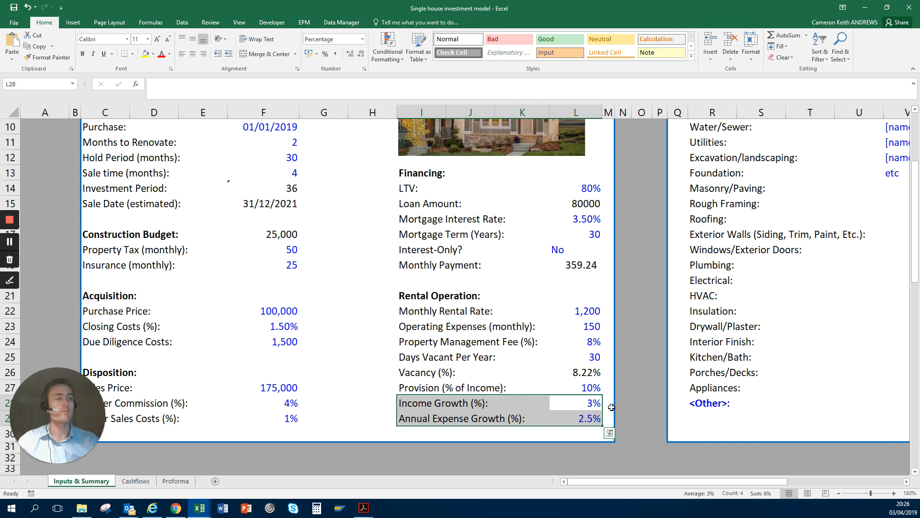
key(Down)
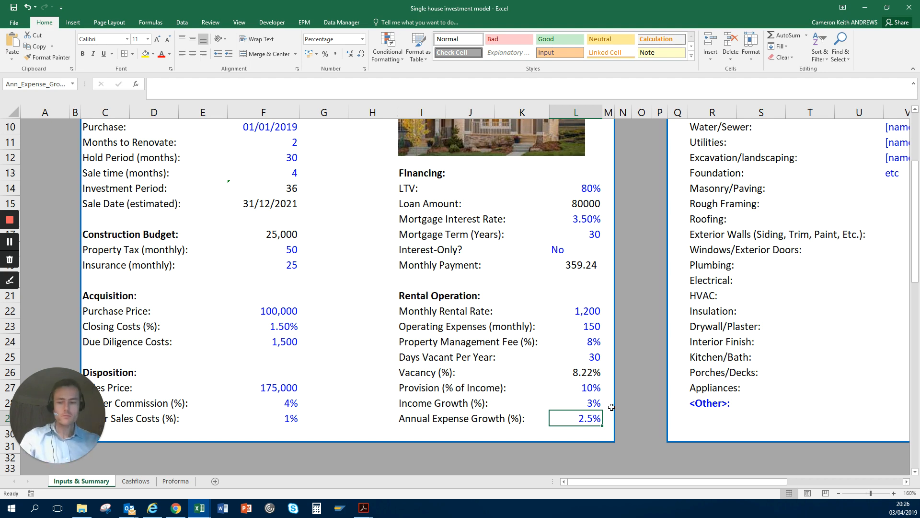
Step: Go to the Construction Budget section and look over its Estimated Cost column
key(Right)
key(Right)
key(Right)
key(Right)
key(Right)
key(Right)
key(Right)
key(Right)
key(Right)
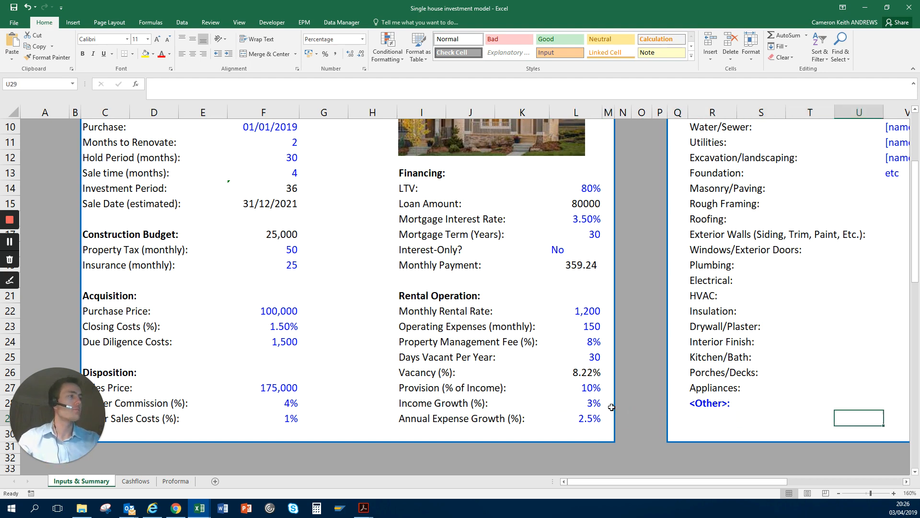
key(Right)
key(Right)
key(Right)
key(Right)
key(Up)
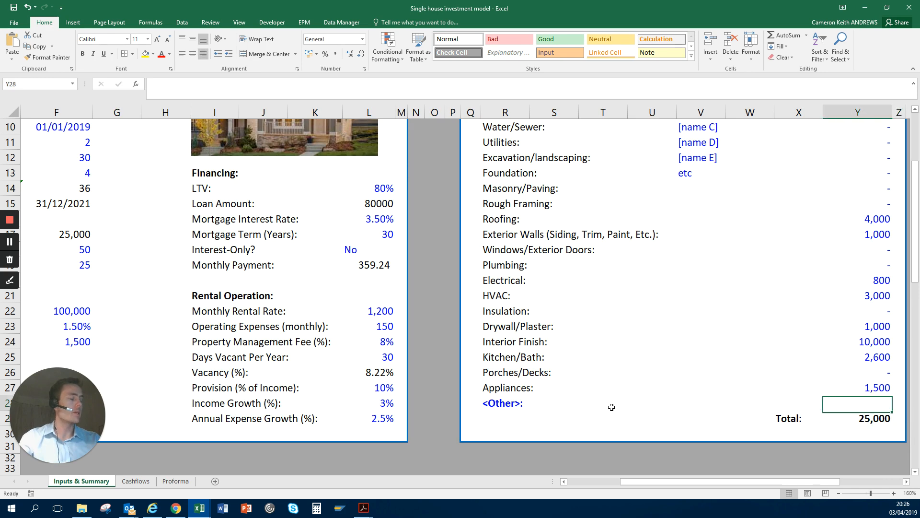
key(Up)
key(Up)
key(Up)
key(Up)
key(Up)
key(Up)
key(Up)
key(Up)
key(Up)
key(Up)
key(Up)
key(Up)
key(Up)
key(Up)
key(Up)
key(Up)
key(Up)
key(Up)
key(Up)
key(Up)
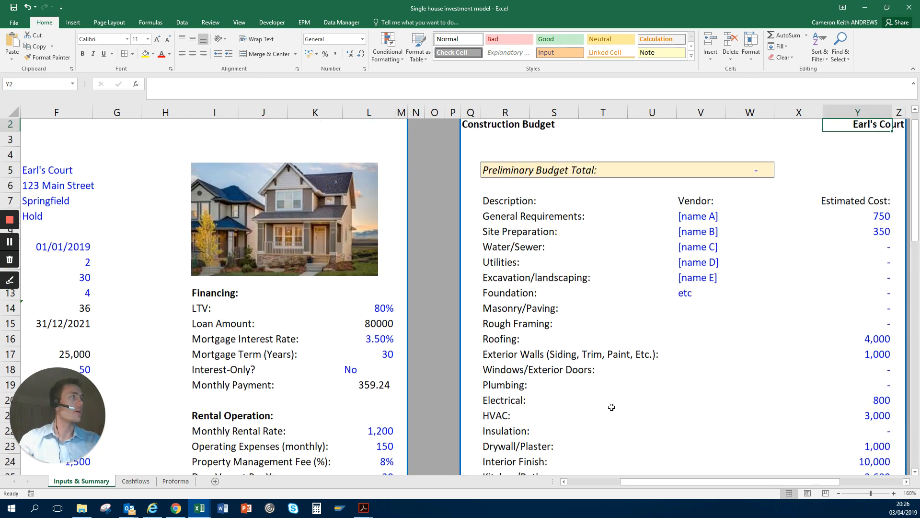
key(Down)
key(Down)
key(Down)
key(Down)
key(Down)
key(Down)
key(Down)
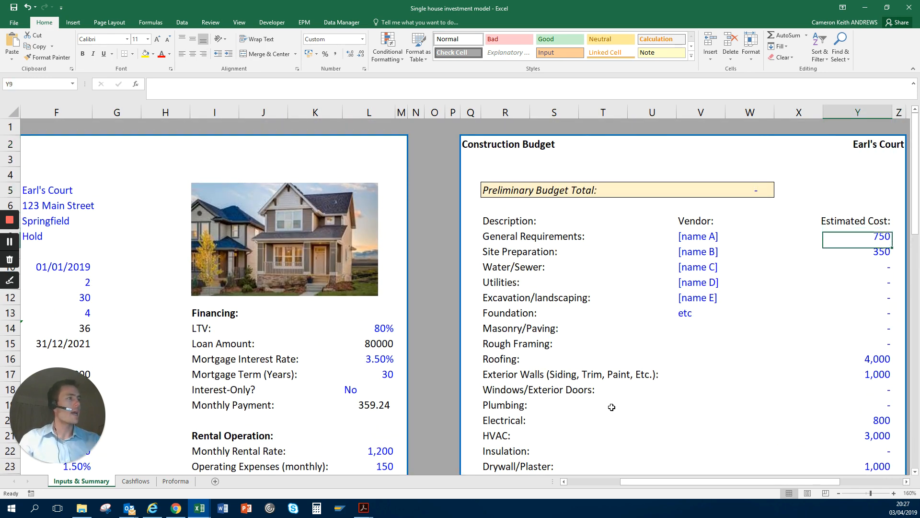
Step: Enlarge the Construction Budget and review the estimated costs from General Requirements to Rough Framing in Y8:Y15
key(Down)
key(Up)
key(Right)
key(Right)
key(Right)
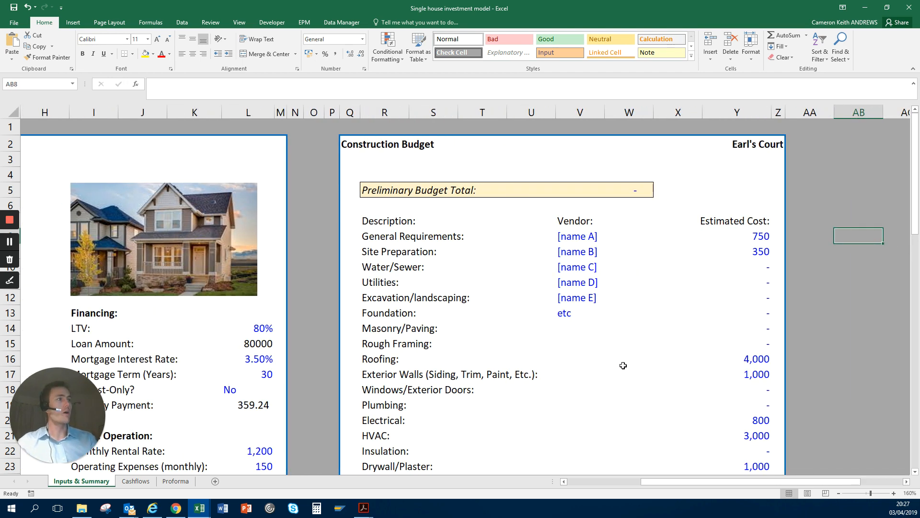
scroll(624, 359, up, 3)
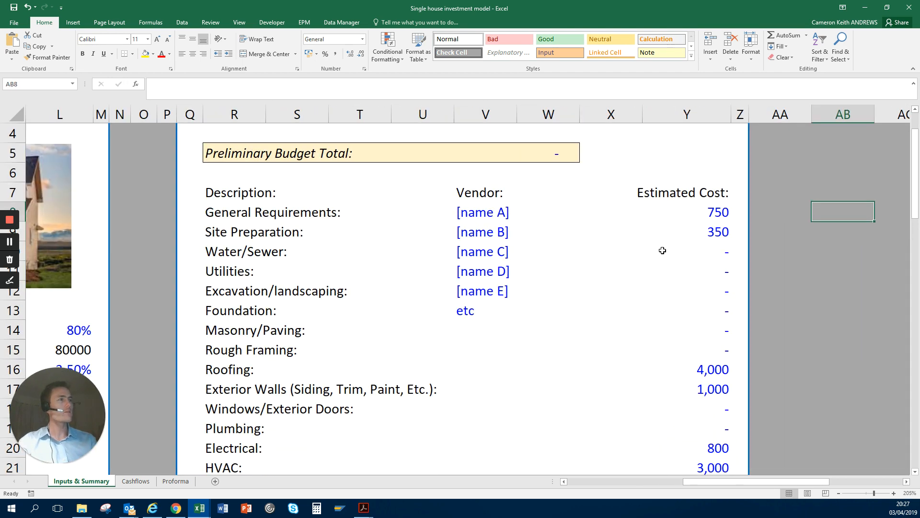
click(723, 211)
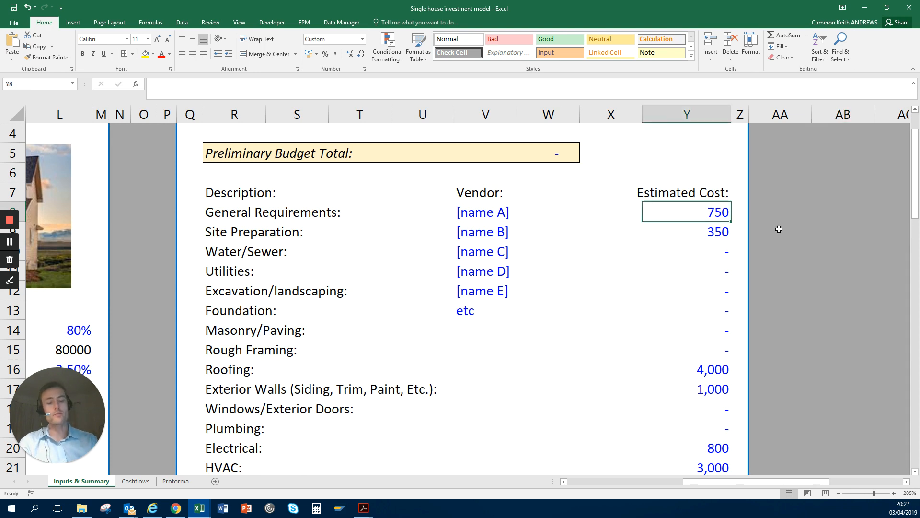
key(Down)
key(Down)
key(Down)
key(Down)
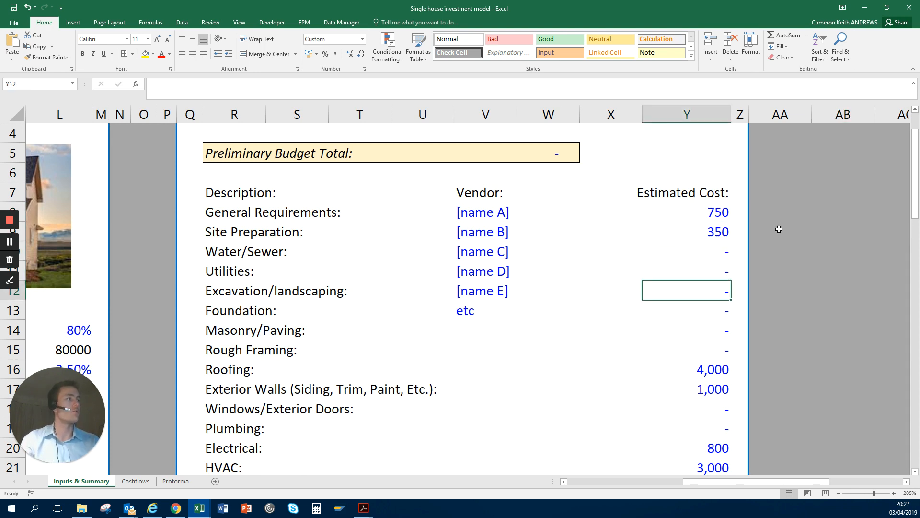
key(Down)
key(Down)
key(Down)
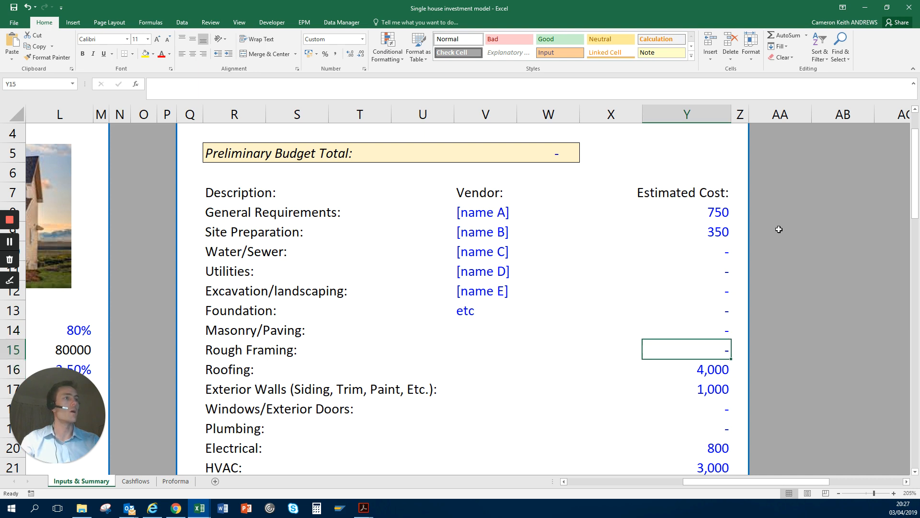
Step: Select the complete rows 8 to 15, covering the budget lines from General Requirements to Rough Framing
key(Up)
key(Up)
key(Up)
key(Up)
key(Up)
key(Up)
key(Up)
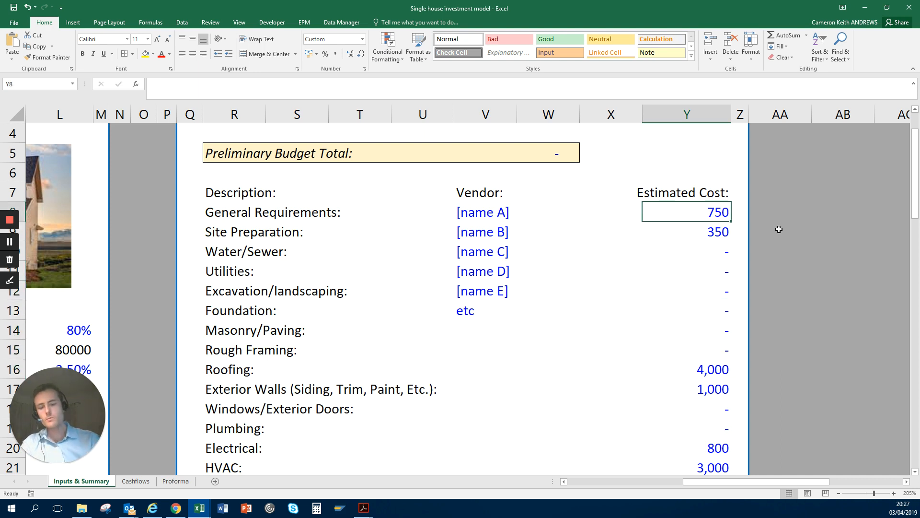
key(shift+space)
key(shift+Down)
key(shift+Down)
key(shift+Down)
key(shift+Down)
key(shift+Down)
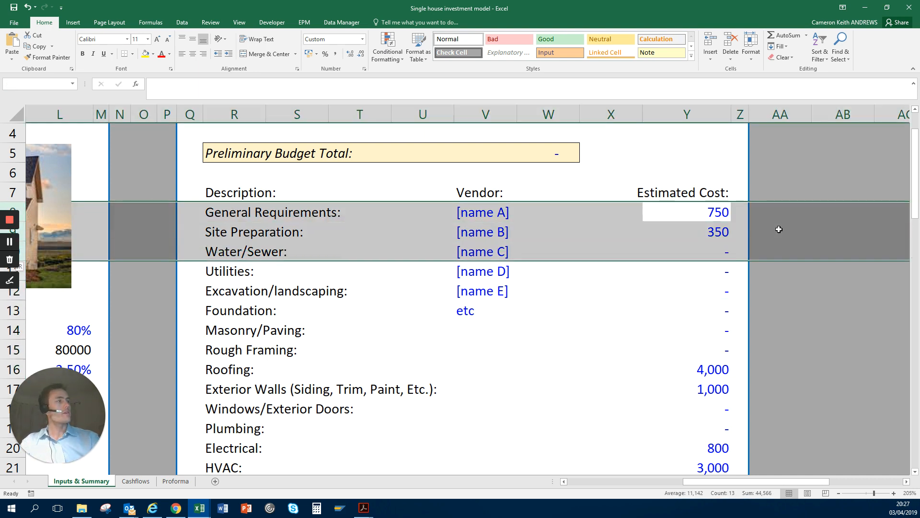
key(shift+Down)
key(shift+Down)
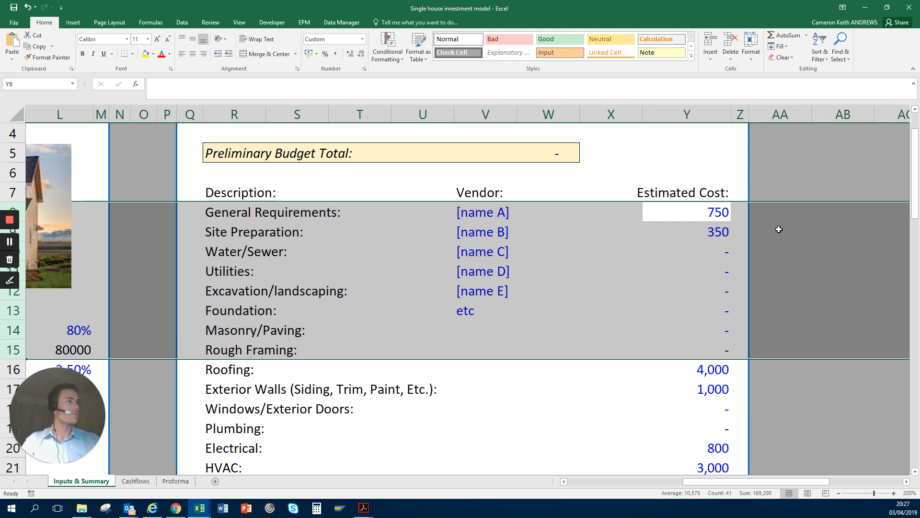
Step: Examine the remaining estimated costs down to the budget Total in Y29 and the Other line in Y28
key(Down)
key(Down)
key(Down)
key(Down)
key(Down)
key(Down)
key(Down)
key(Down)
key(Down)
key(Down)
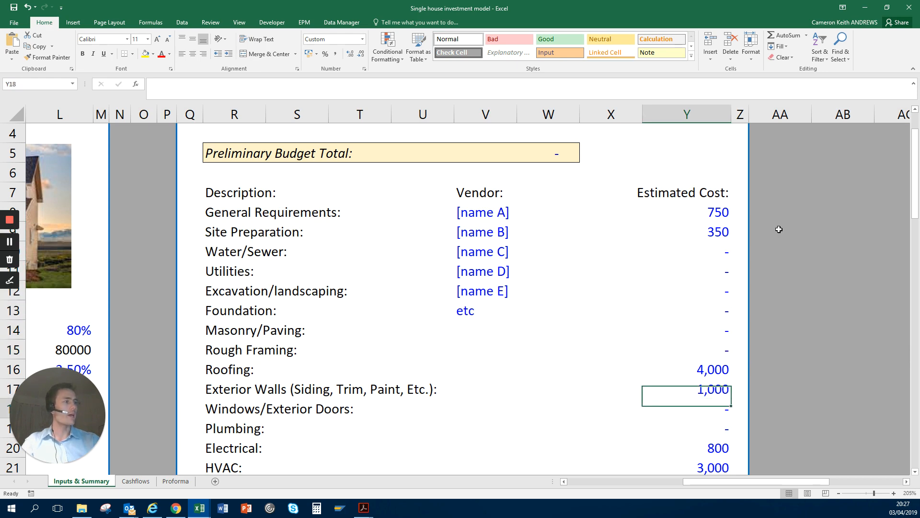
key(Down)
key(Down)
key(Down)
key(Down)
key(Down)
key(Down)
key(Down)
key(Down)
key(Down)
key(Down)
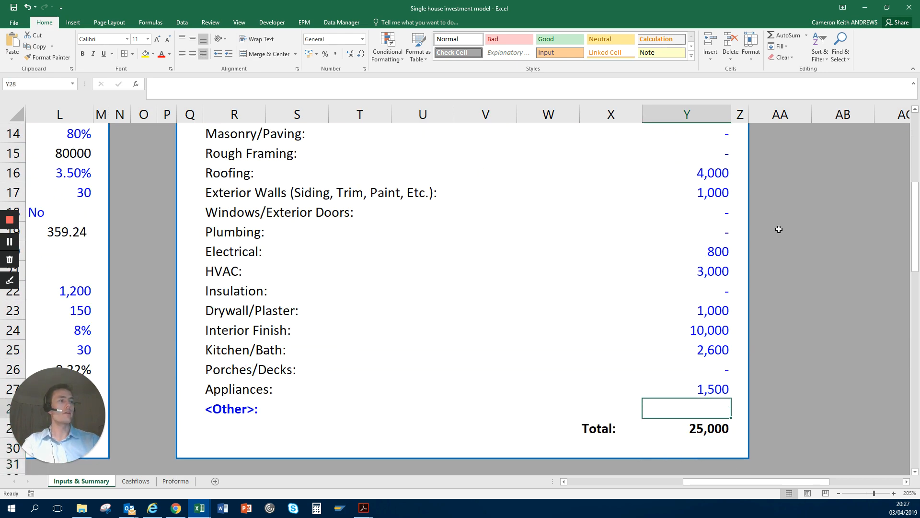
key(Down)
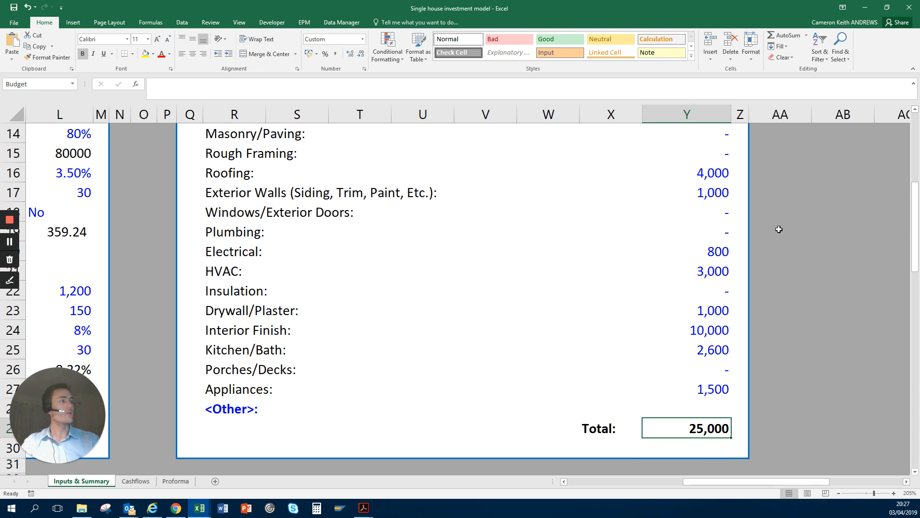
key(Up)
key(Up)
key(Up)
key(Up)
key(Up)
key(Up)
key(Up)
key(Up)
key(Up)
key(Up)
key(Up)
key(Up)
key(Up)
key(Up)
key(Up)
key(Up)
key(Up)
key(Up)
key(Up)
key(Up)
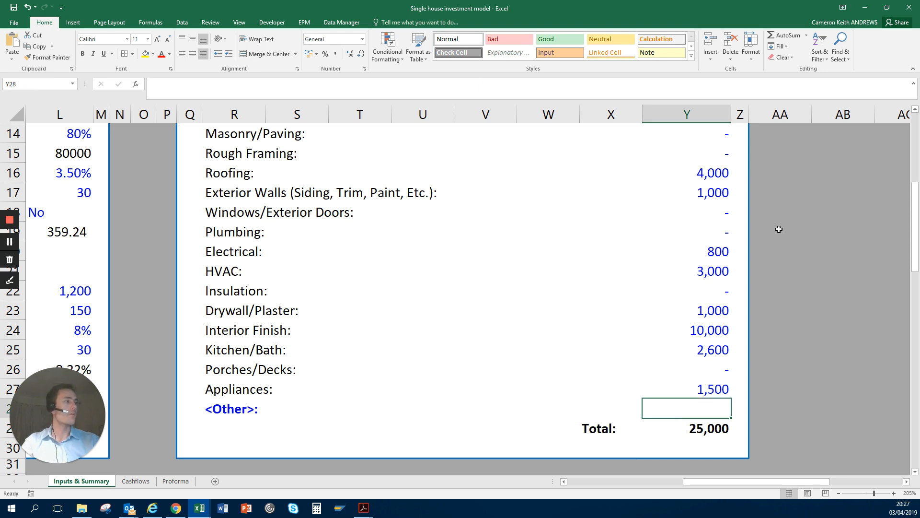
Step: Go back to the top of the Construction Budget and select the Preliminary Budget Total amount in W5
key(Left)
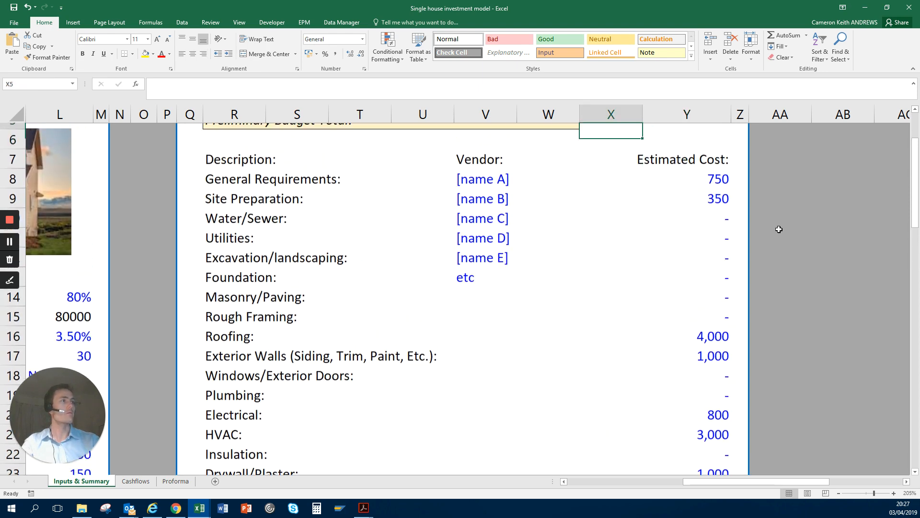
key(Left)
key(Left)
key(Up)
key(Up)
key(Up)
key(Down)
key(Down)
key(Right)
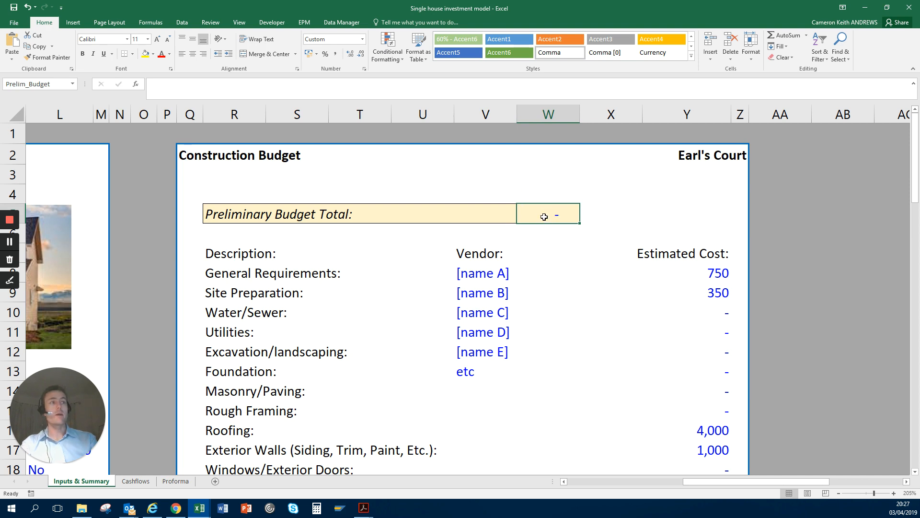
click(554, 230)
click(554, 221)
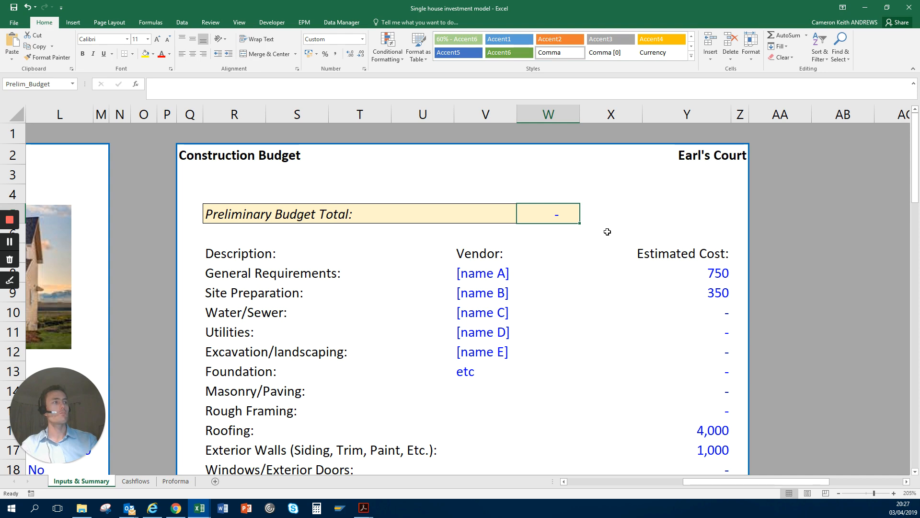
Step: Set the Preliminary Budget Total in W5 to 20000
scroll(669, 261, down, 6)
scroll(671, 249, down, 4)
scroll(692, 247, up, 3)
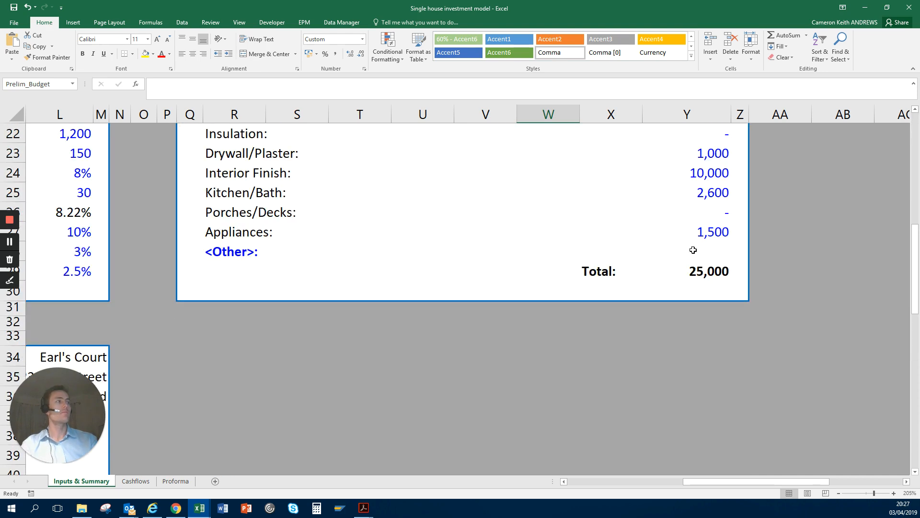
scroll(570, 247, up, 1)
scroll(570, 247, up, 6)
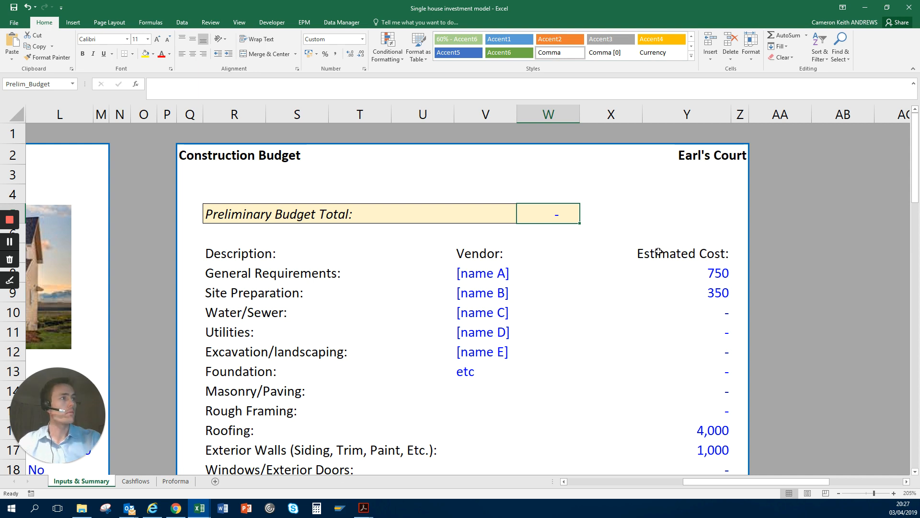
text(20000)
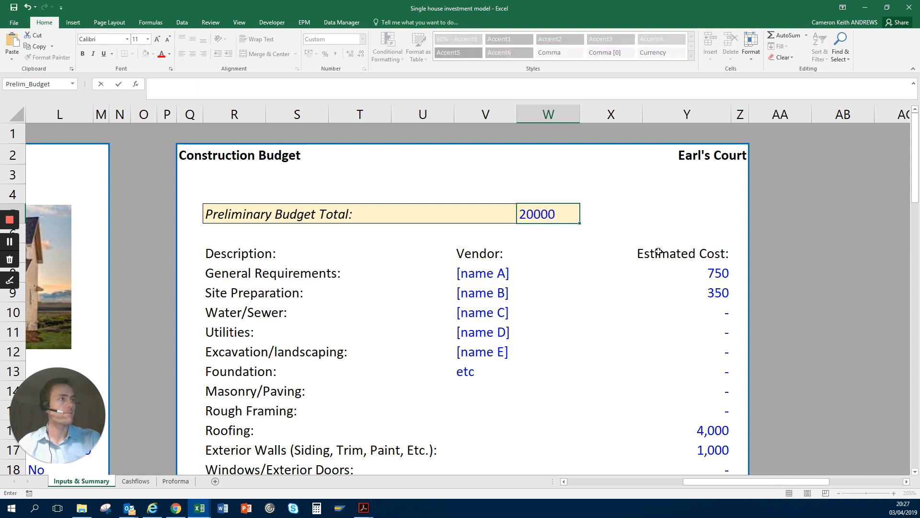
key(Return)
Step: Return to the Inputs section and check the Construction Budget amount in F17 with the preliminary total entered
key(Down)
key(Down)
key(Left)
key(Left)
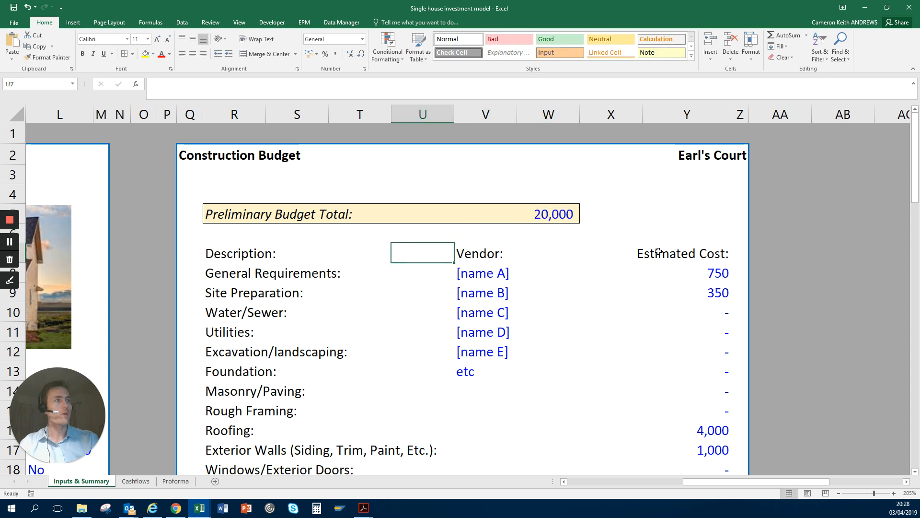
key(Left)
key(Left)
key(Left)
key(Left)
key(Left)
key(Left)
key(Left)
key(Left)
key(Left)
key(Left)
key(Left)
key(Left)
key(Left)
key(Left)
key(Left)
key(Left)
key(Left)
key(Down)
key(Down)
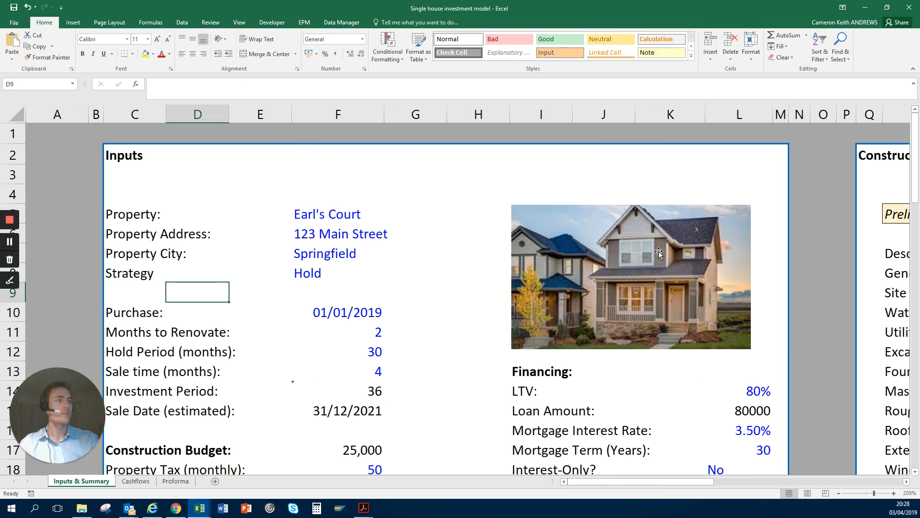
key(Right)
key(Right)
key(Down)
key(Down)
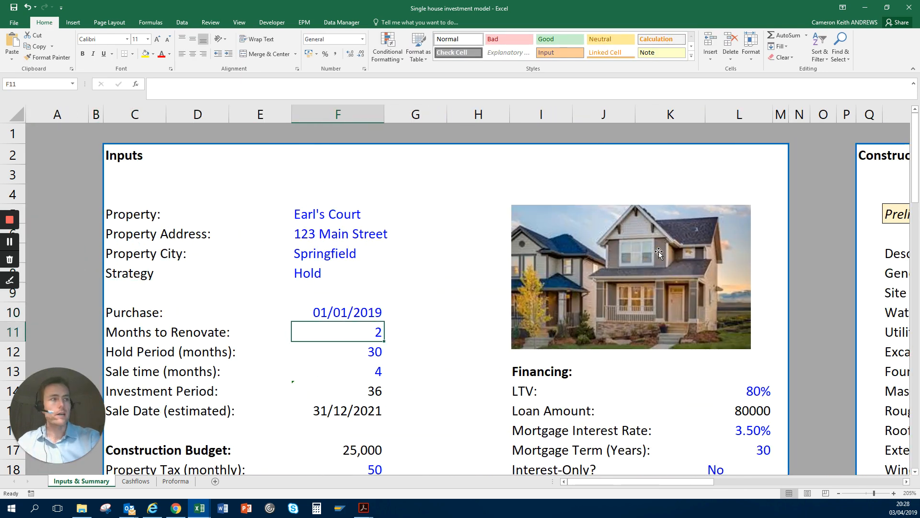
key(Down)
key(Down)
Step: Clear the Total at the end of the Construction Budget's Estimated Cost column in Y29
key(Down)
key(Down)
key(Down)
key(Down)
key(Right)
key(Right)
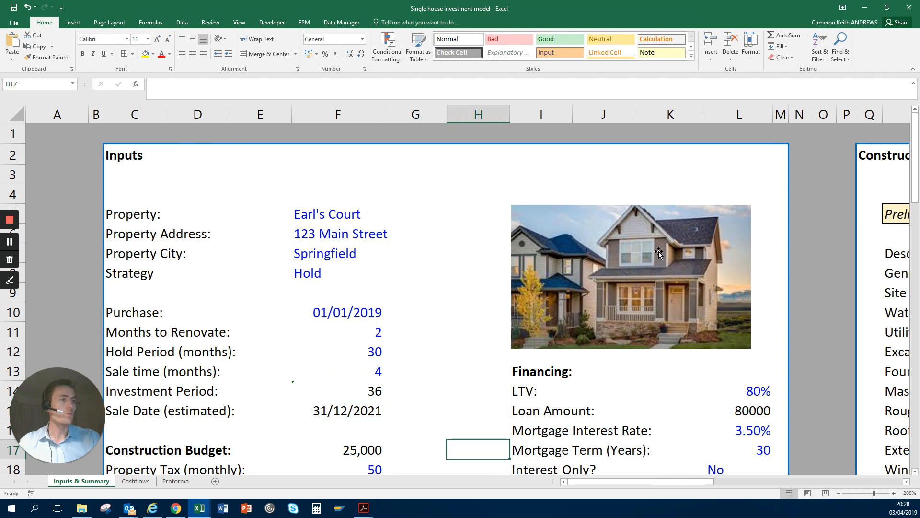
key(Right)
key(Right)
key(Right)
key(Right)
key(Right)
key(Right)
key(Right)
key(Right)
key(Right)
key(Right)
key(Right)
key(Right)
key(Down)
key(Down)
key(Down)
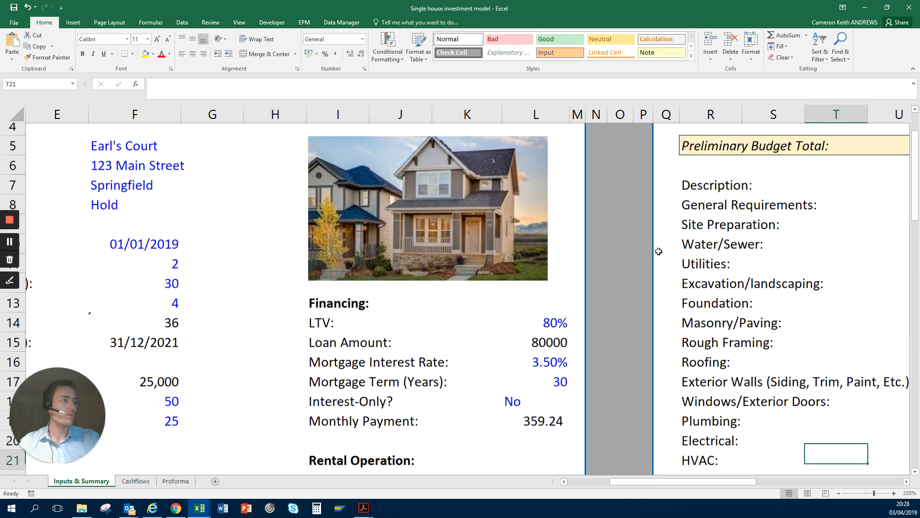
key(Right)
key(Right)
key(Down)
key(Down)
key(Down)
key(Right)
key(Right)
key(Down)
key(Right)
key(Down)
key(Down)
key(Down)
key(Down)
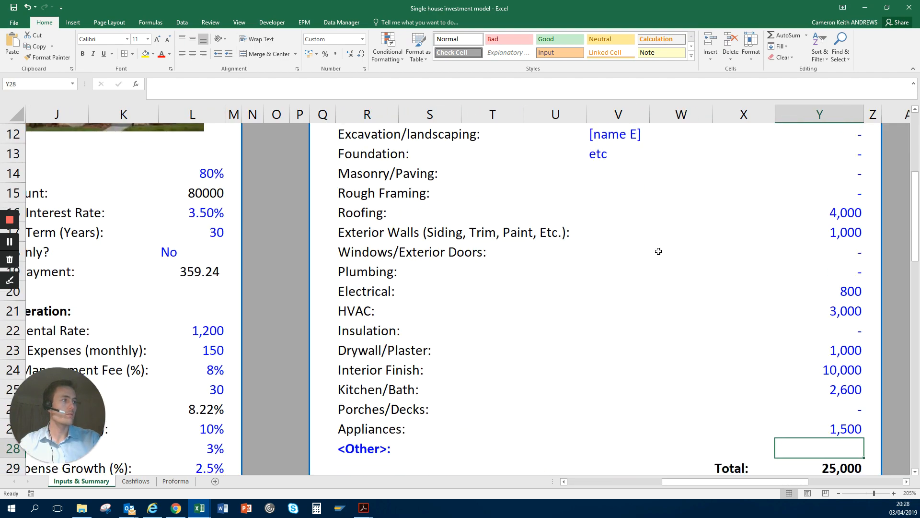
key(Down)
key(Down)
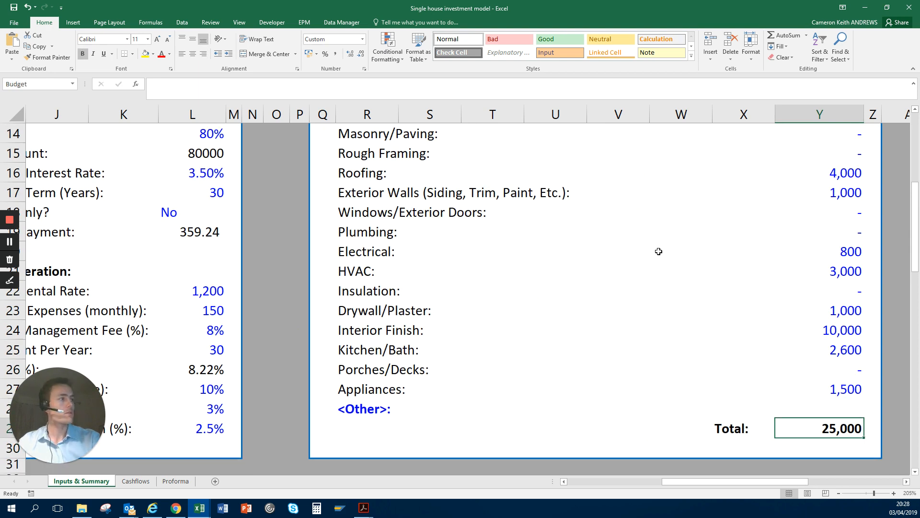
key(F2)
key(Escape)
Step: Examine the Construction Budget amount in F17 of the Inputs section with the detailed Total cleared
key(Left)
key(Left)
key(Left)
key(Left)
key(Left)
key(Up)
key(Up)
key(Up)
key(Up)
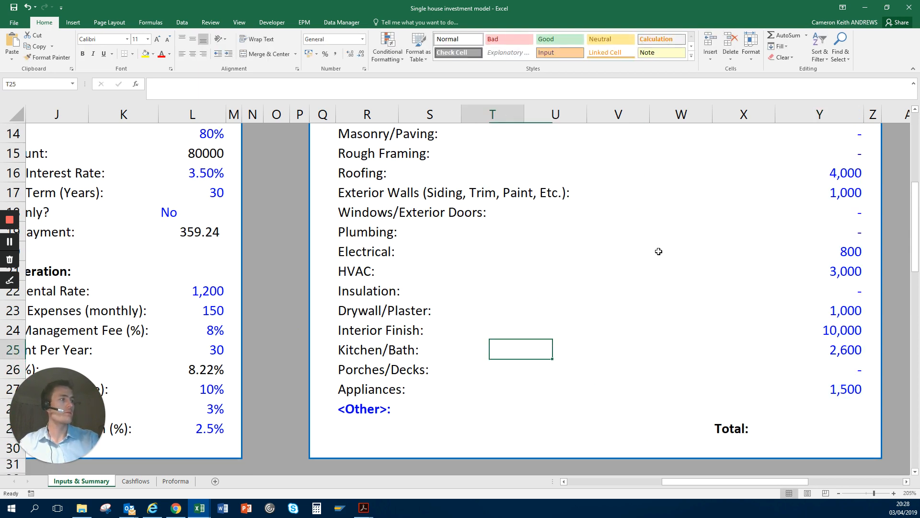
key(Up)
key(Up)
key(Left)
key(Left)
key(Left)
key(Left)
key(Left)
key(Left)
key(Left)
key(Left)
key(Left)
key(Left)
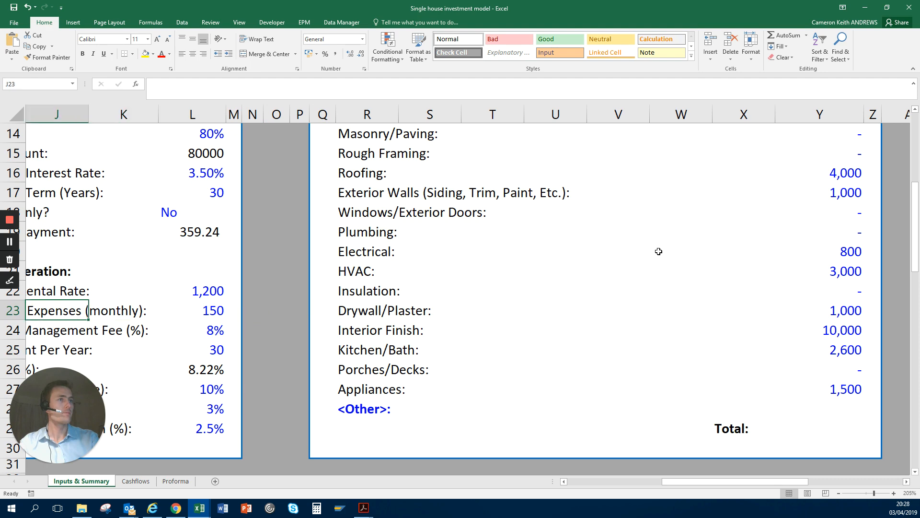
key(Left)
key(Left)
key(Left)
key(Left)
key(Up)
key(Up)
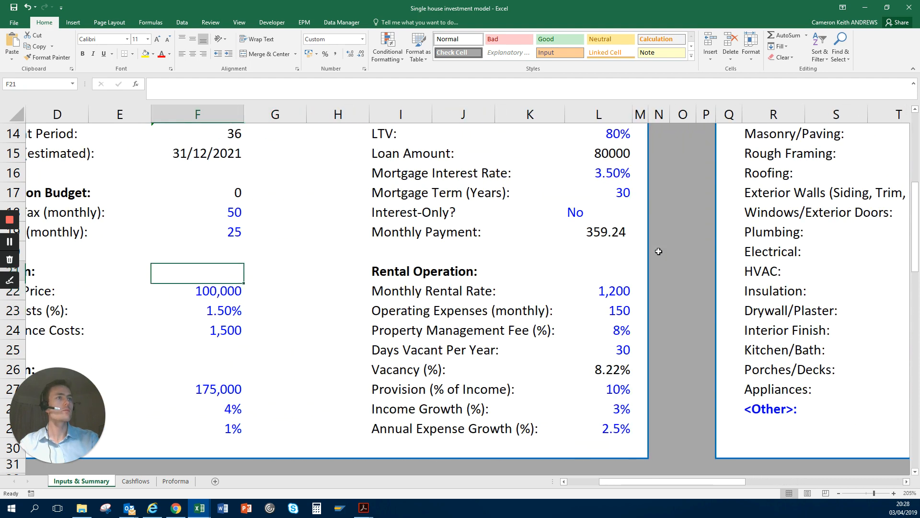
key(Left)
key(Up)
key(Up)
key(Up)
key(Up)
key(Up)
key(Up)
key(Up)
key(Up)
key(Up)
key(Up)
key(Up)
key(Left)
key(Up)
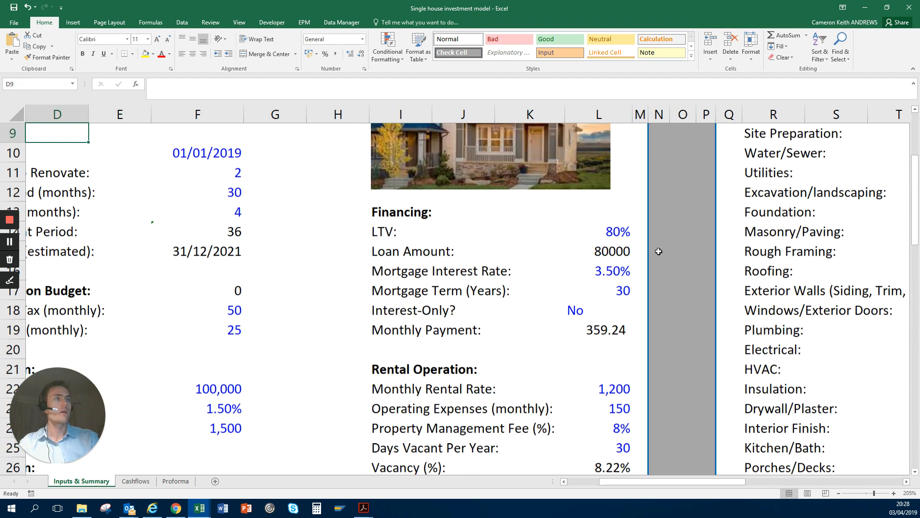
key(Left)
key(Right)
key(Right)
key(Right)
key(Right)
key(Right)
key(Up)
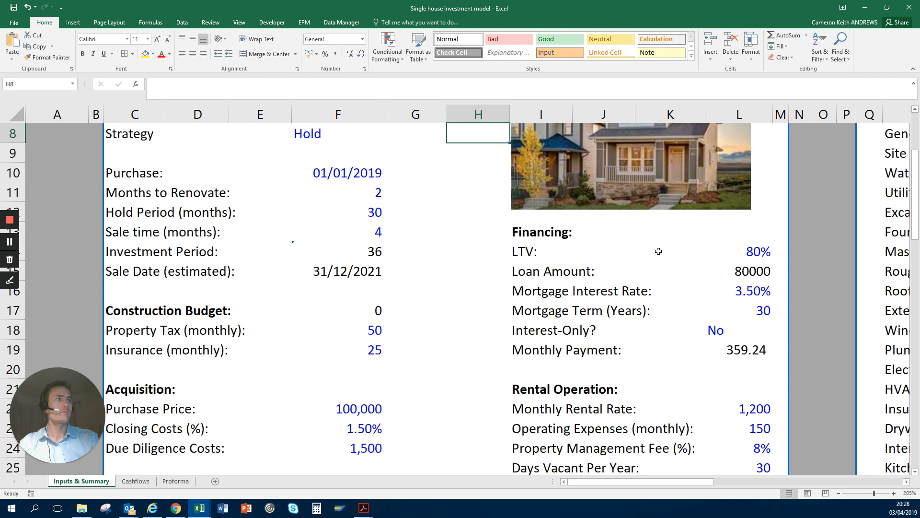
key(Up)
key(Up)
key(Up)
key(Up)
key(Up)
key(Up)
key(Up)
key(Down)
key(Down)
key(Down)
key(Down)
key(Down)
key(Down)
key(Down)
key(Down)
key(Down)
key(Down)
key(Down)
key(Down)
key(Down)
key(Down)
key(Down)
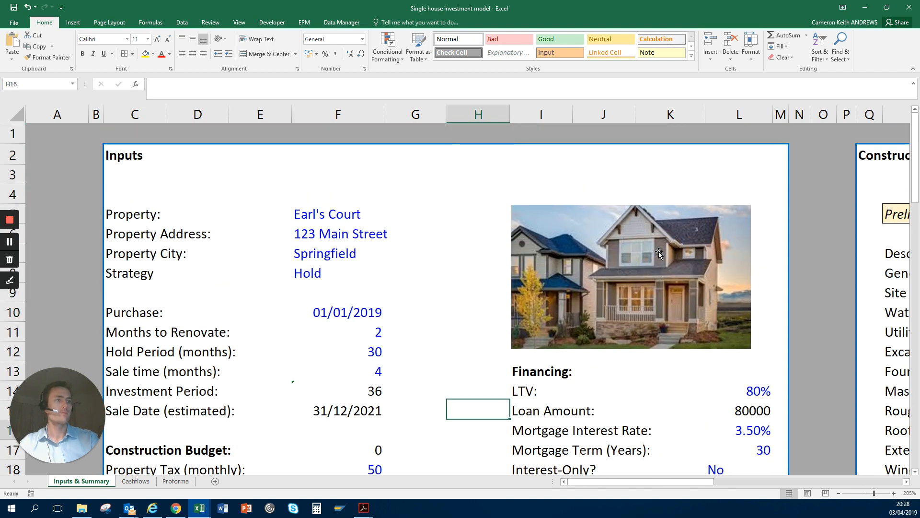
key(Down)
key(Down)
key(Down)
key(Down)
key(Down)
key(Down)
key(Down)
key(Left)
key(Left)
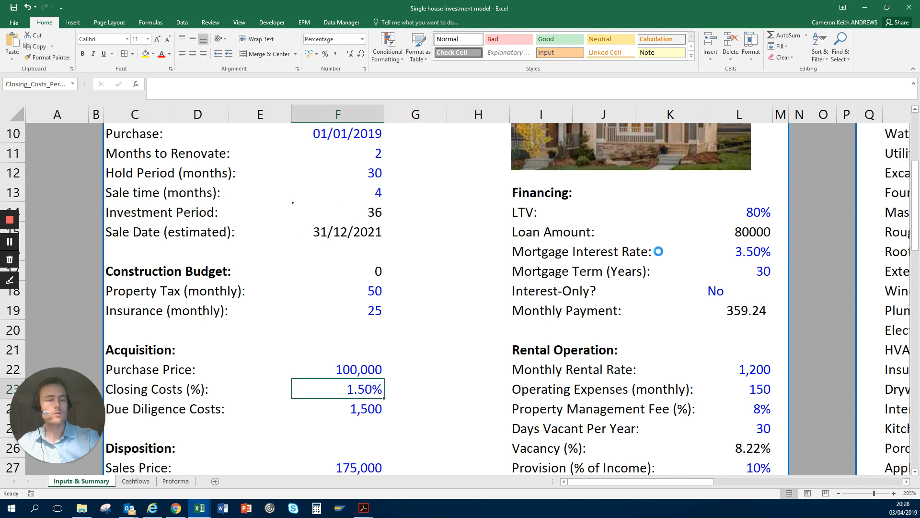
key(Up)
key(Up)
key(Up)
key(Up)
key(Up)
key(Up)
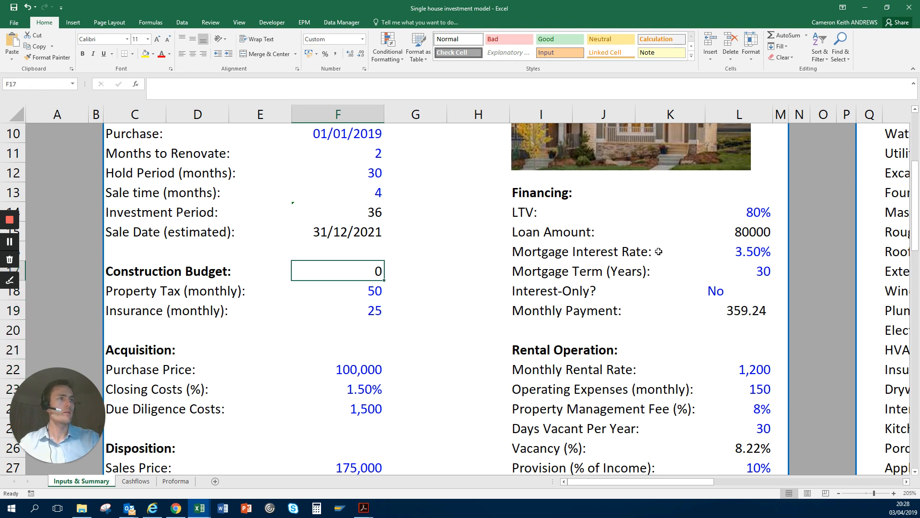
key(Right)
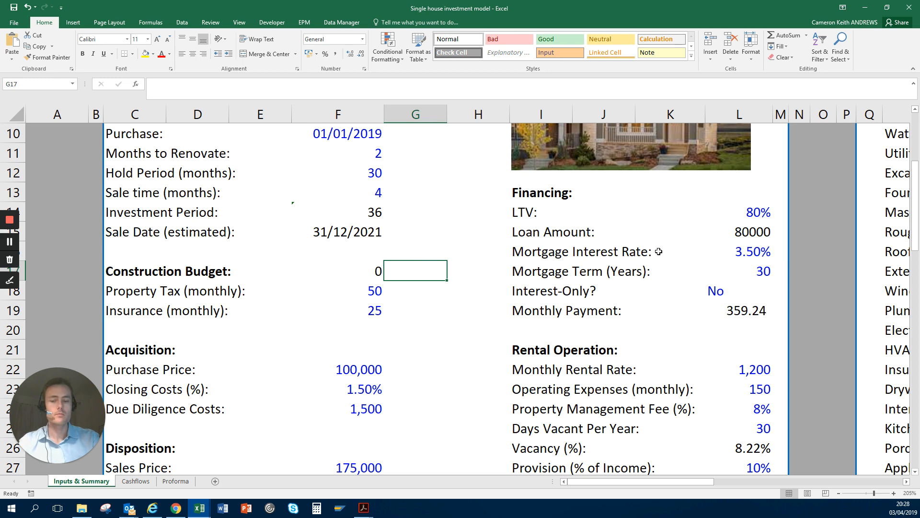
Step: Undo the clearing of the Construction Budget's Total in Y29
key(ctrl+z)
key(Down)
key(Left)
key(Up)
key(Up)
key(Up)
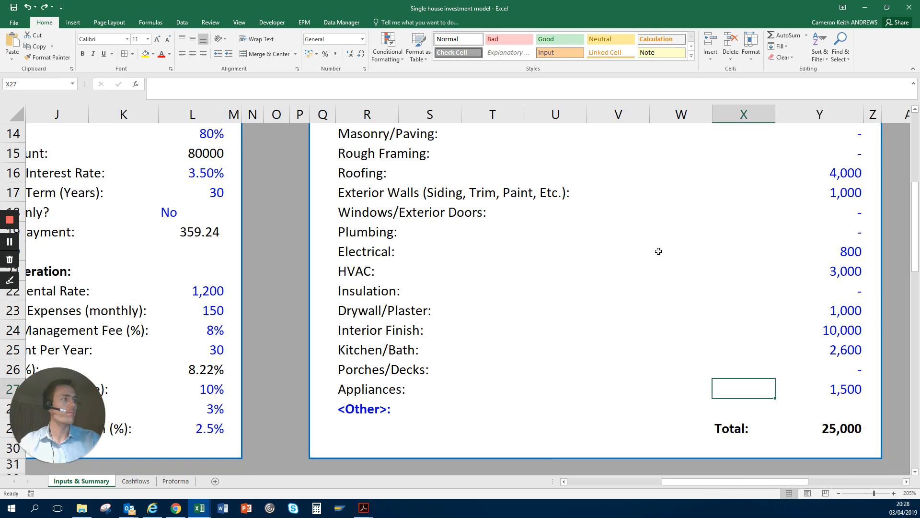
Step: Set the Preliminary Budget Total in W5 to 0
key(Left)
key(Up)
key(Up)
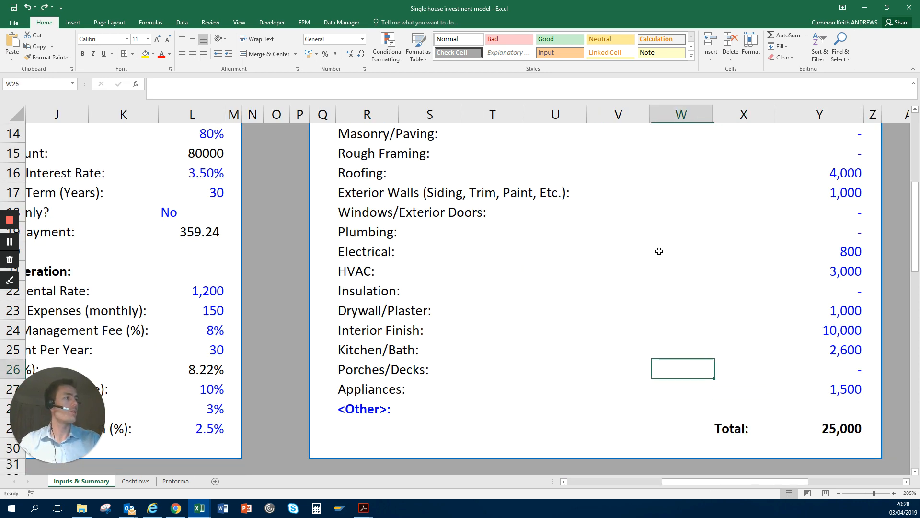
key(ctrl+Up)
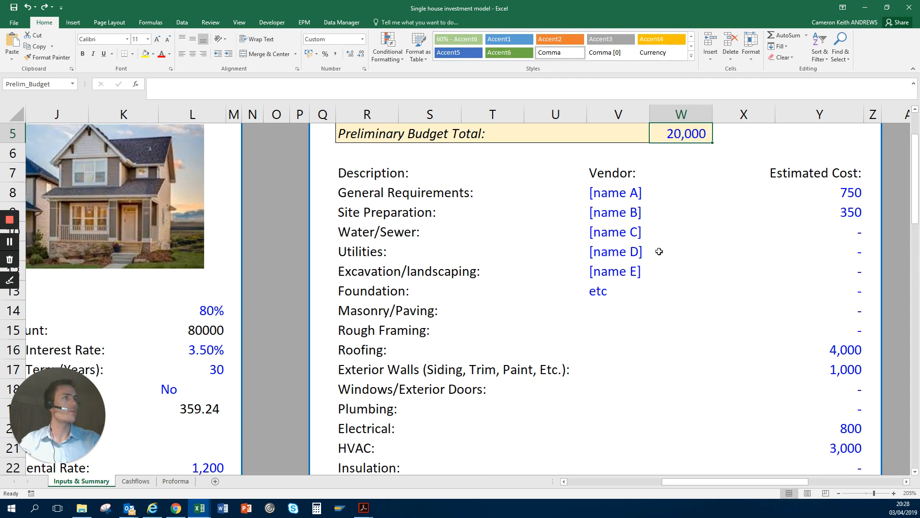
text(0)
key(ctrl+Return)
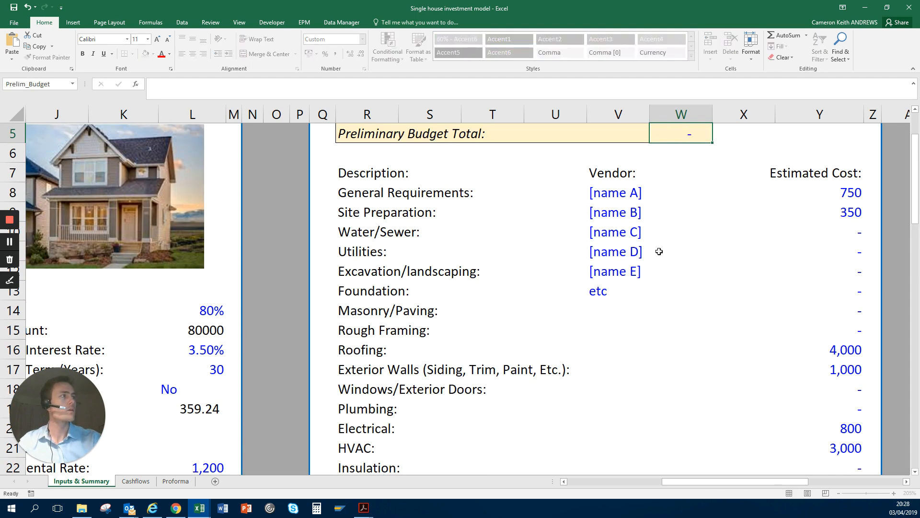
Step: Go back to the Inputs section and check the Construction Budget amount in F17
key(Down)
key(Down)
key(Down)
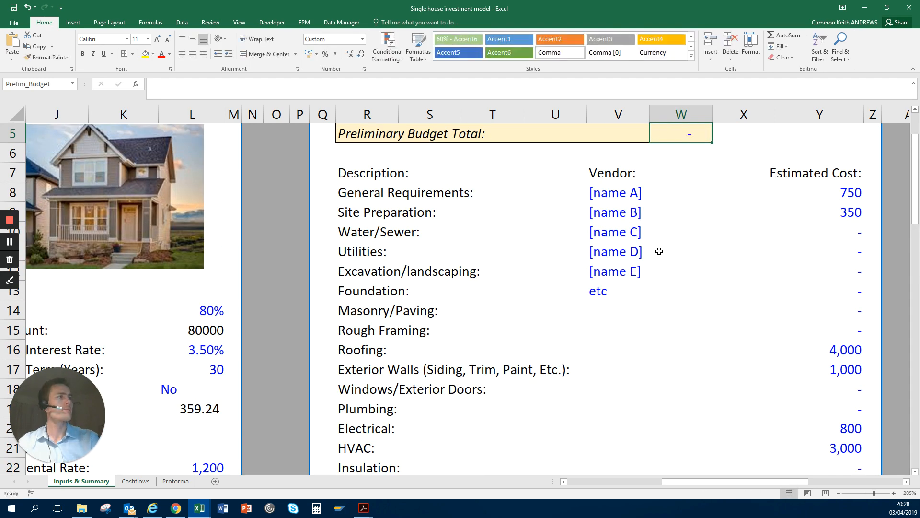
key(Down)
key(Down)
key(Down)
key(Down)
key(Down)
key(Down)
key(Down)
key(Down)
key(Down)
key(Down)
key(Down)
key(Left)
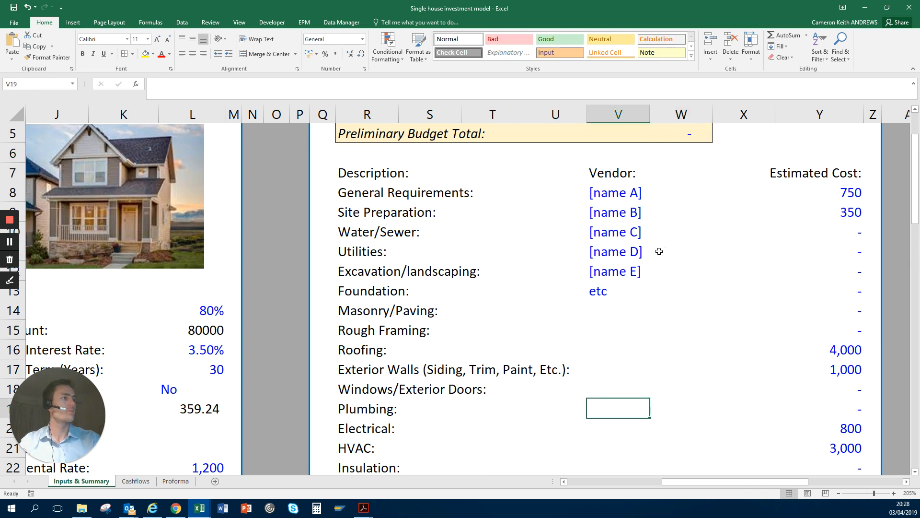
key(Up)
key(Left)
key(Left)
key(Left)
key(Left)
key(Left)
key(Left)
key(Left)
key(Left)
key(Left)
key(Left)
key(Left)
key(Left)
key(Left)
key(Left)
key(Left)
key(Left)
key(Left)
key(Left)
key(Left)
key(Left)
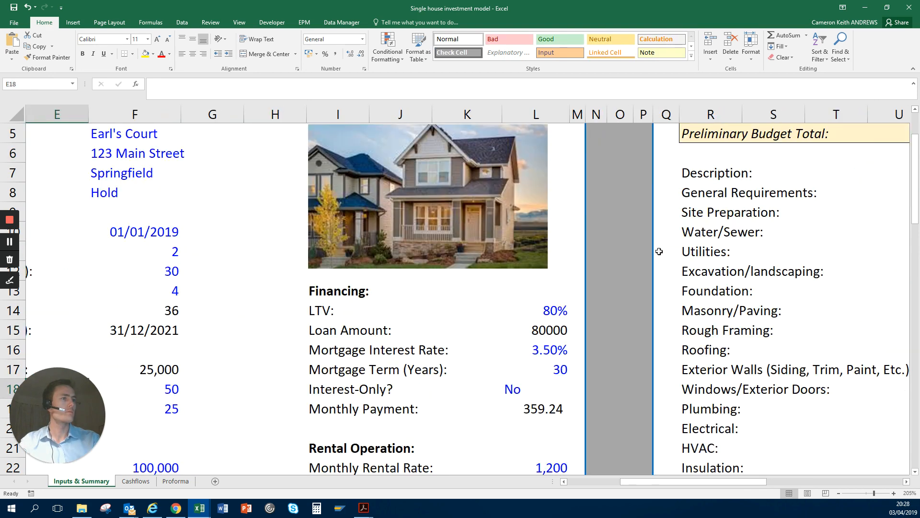
key(Right)
key(Right)
key(Right)
key(Right)
key(Up)
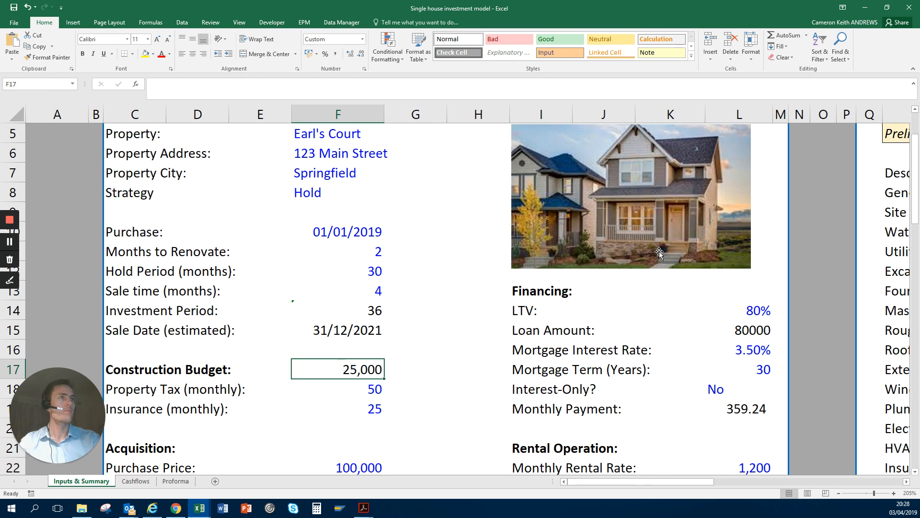
Step: Inspect the formula behind the Construction Budget amount in F17 without changing it
key(Down)
key(Up)
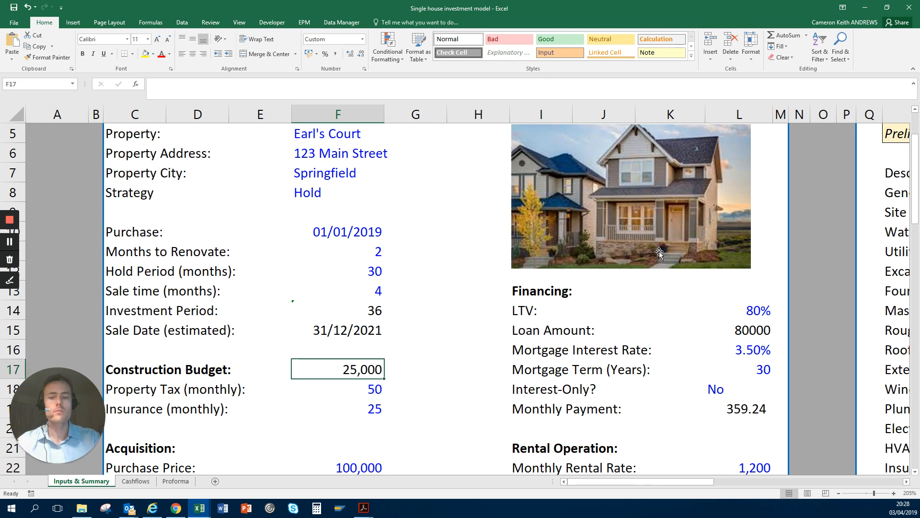
key(F2)
key(Return)
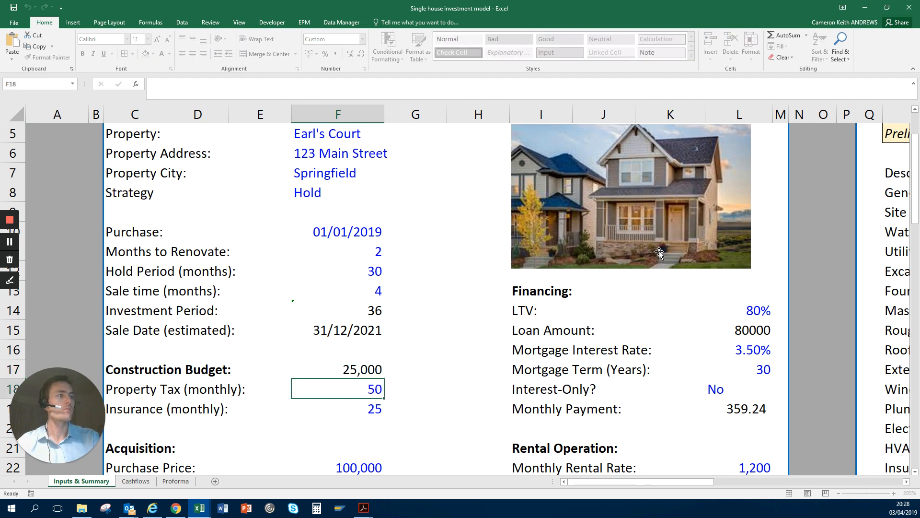
key(Up)
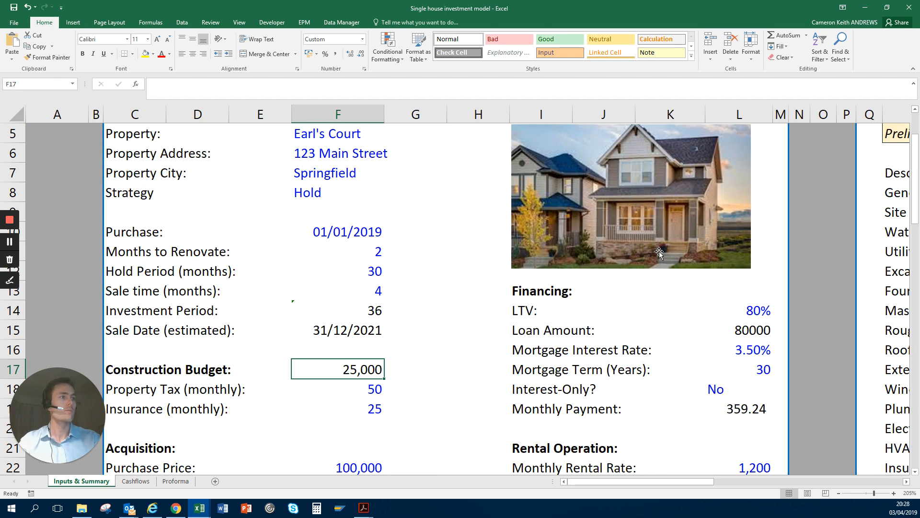
key(Right)
key(Right)
key(Right)
key(Right)
key(Right)
key(Right)
key(Right)
key(Right)
key(Right)
key(Right)
key(Right)
key(Right)
key(Right)
key(Right)
key(Right)
key(Right)
key(Right)
key(Right)
key(Right)
key(Right)
key(Right)
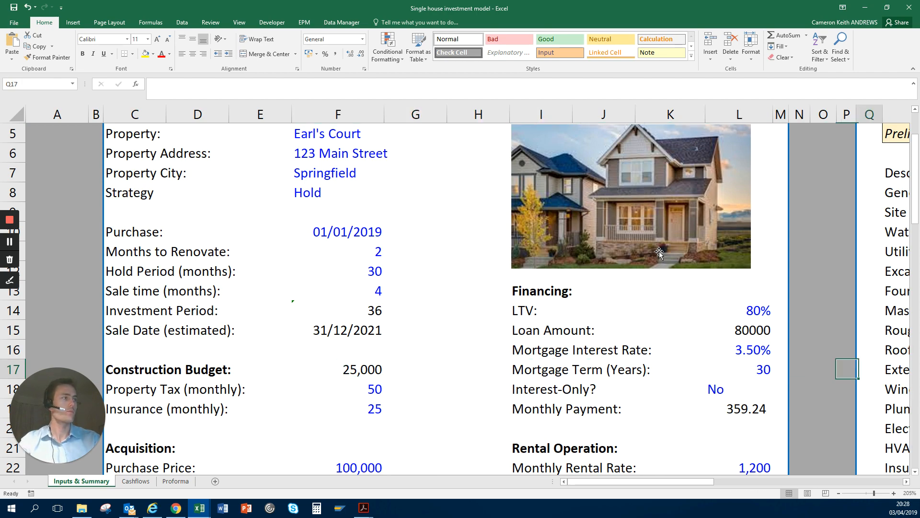
key(Left)
key(Left)
key(Left)
key(Left)
key(Left)
key(Left)
key(Left)
key(Left)
key(Left)
key(Left)
key(Left)
key(Left)
key(Left)
key(Left)
key(Left)
key(Left)
key(Left)
key(Left)
key(Left)
key(Left)
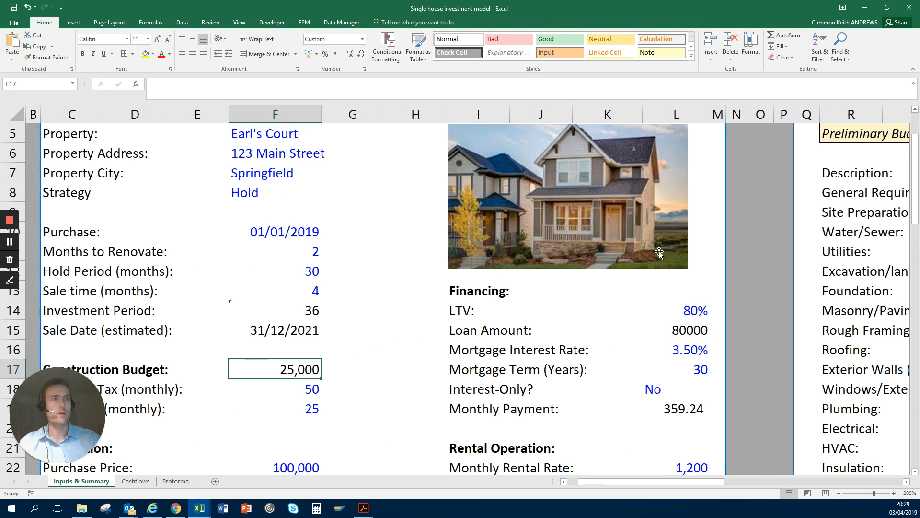
Step: Trace the F17 Construction Budget formula across to the detailed construction budget lines and their Total in column Y
key(F2)
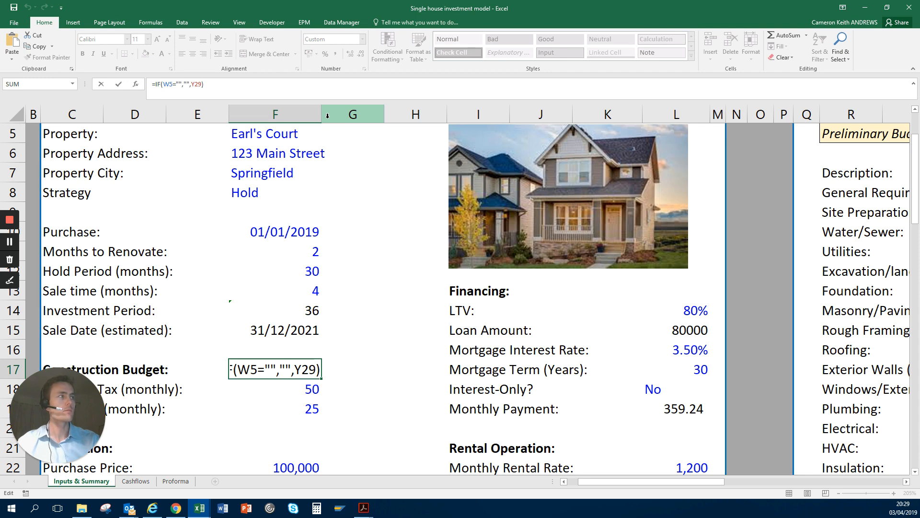
key(Tab)
key(Tab)
key(Tab)
key(Tab)
key(Tab)
key(Tab)
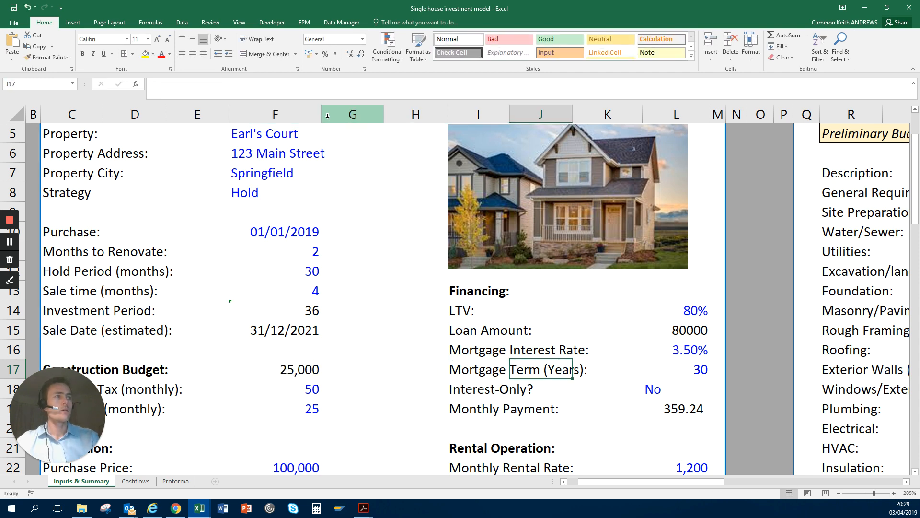
key(Tab)
key(Tab)
key(Tab)
key(Tab)
key(Tab)
key(Tab)
key(Tab)
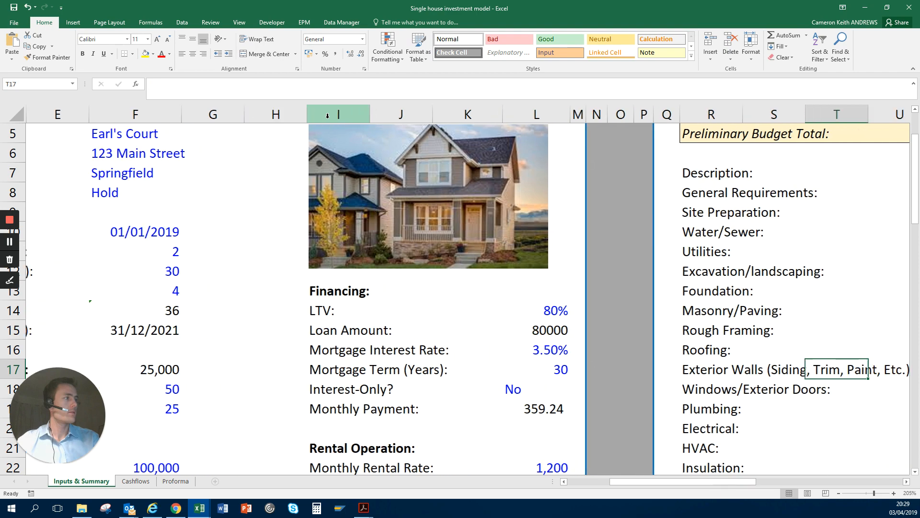
key(Down)
key(Down)
key(Down)
key(Down)
key(Down)
key(Down)
key(Down)
key(Down)
key(Down)
key(Down)
key(Down)
key(Left)
key(Left)
key(Left)
key(Left)
key(Left)
key(Left)
key(Left)
key(Left)
key(Left)
key(Left)
key(Left)
key(Left)
key(Left)
key(Left)
key(Left)
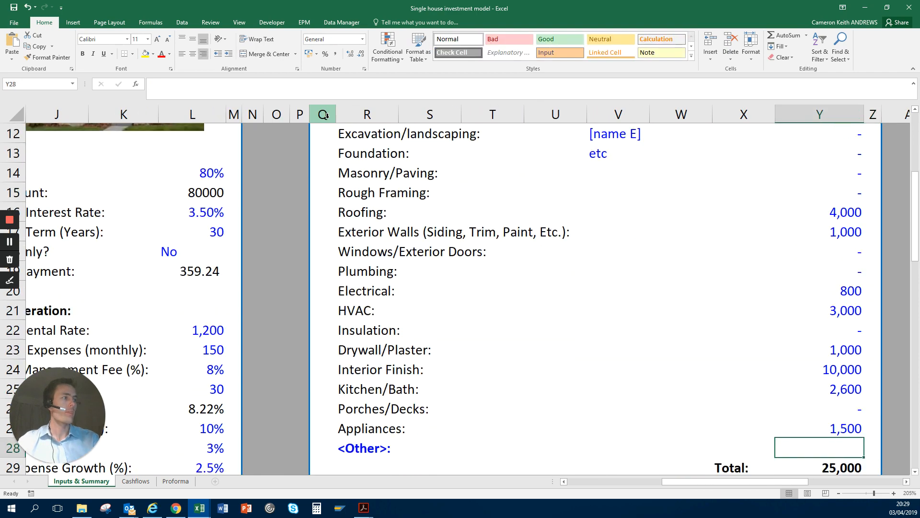
key(Down)
Step: Look over the Disposition inputs and the beginning of the Summary section below them
key(Left)
key(Left)
key(Left)
key(Left)
key(Left)
key(Left)
key(Left)
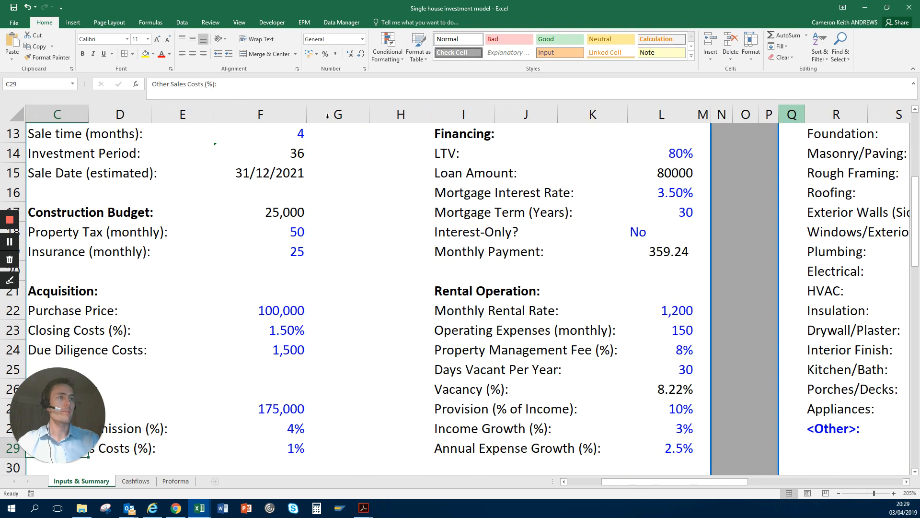
key(Down)
key(Down)
key(Down)
key(Down)
key(Down)
key(Down)
key(Down)
key(Down)
key(Down)
key(Down)
key(Up)
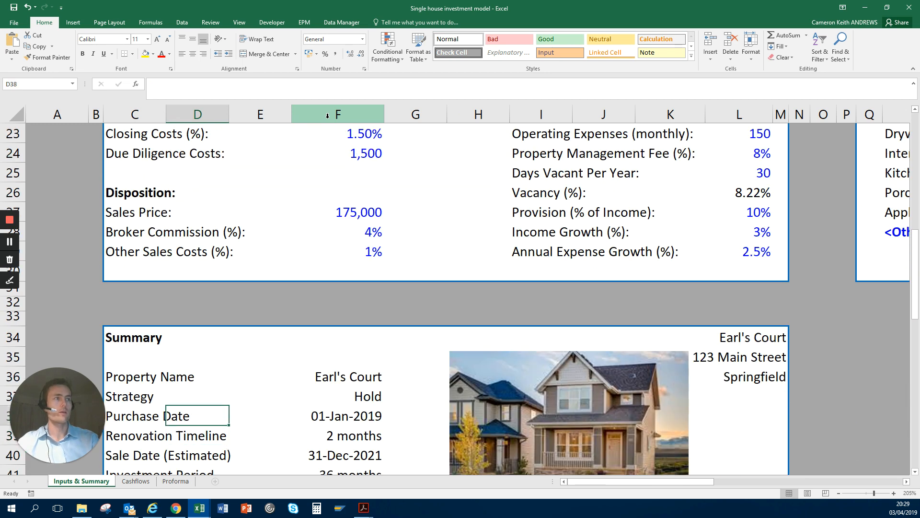
key(Up)
key(Up)
key(Up)
key(Up)
key(Up)
key(Up)
key(Up)
key(Up)
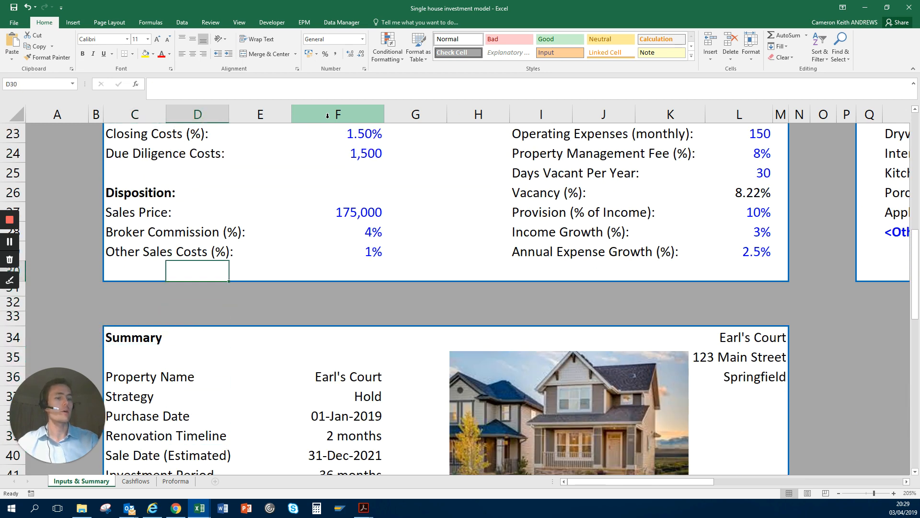
key(Up)
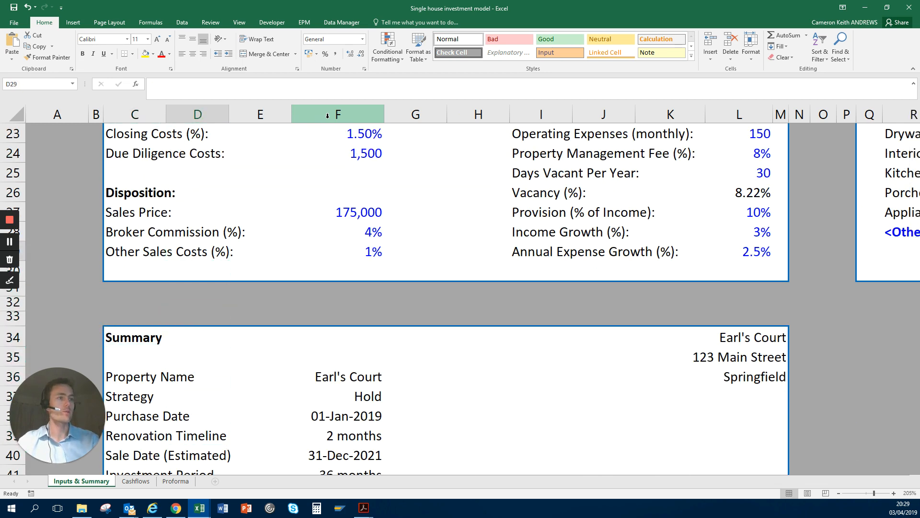
Step: Go to the Cashflows sheet and highlight the Year, Month and Month Ending headers with their first period in C2:D4
key(ctrl+Page_Down)
key(Up)
key(Up)
key(Up)
key(Up)
key(Up)
key(Up)
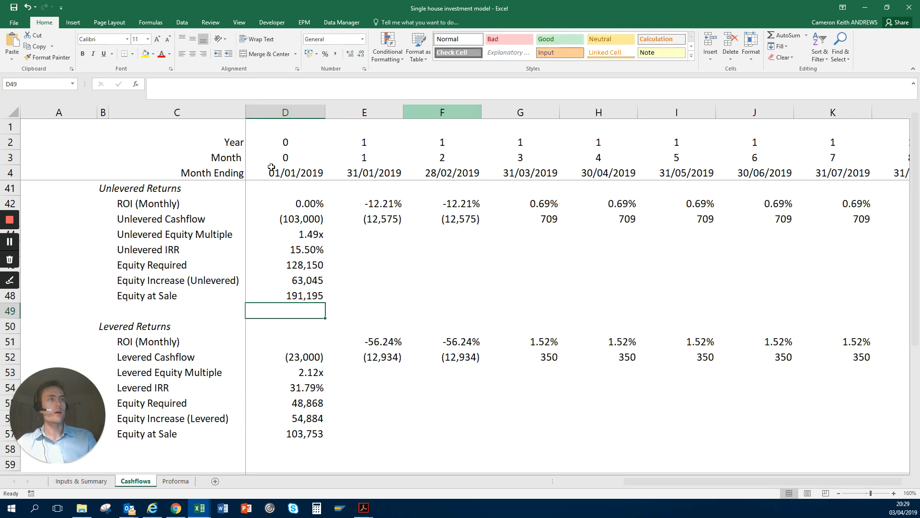
click(277, 141)
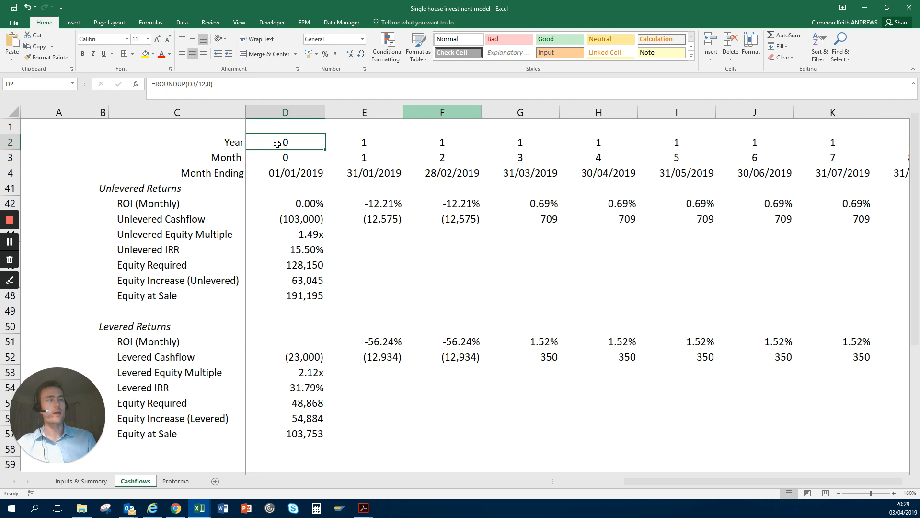
drag(266, 173, 226, 142)
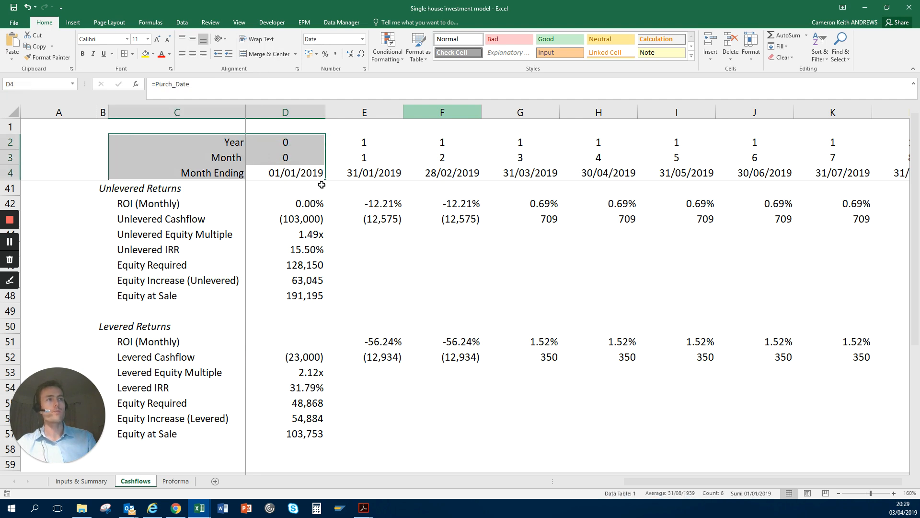
Step: Compare the Month Ending formulas in D4 and E4
key(Left)
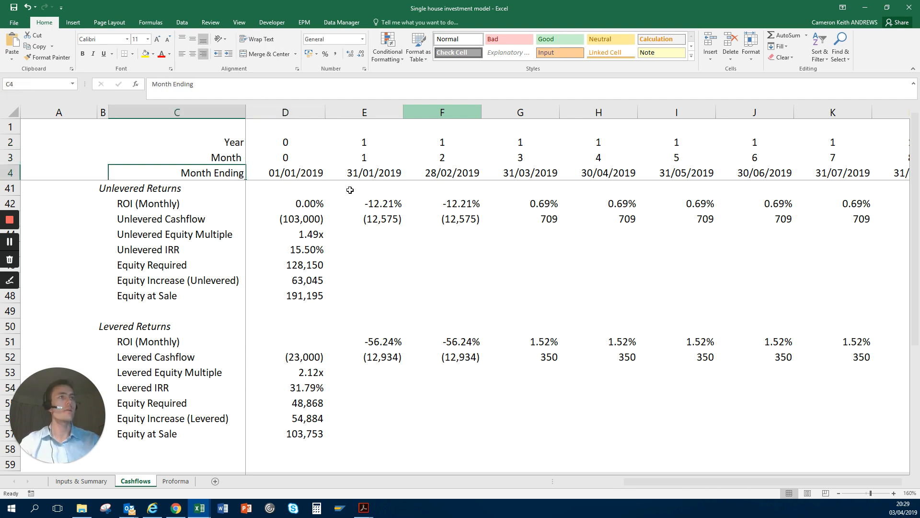
key(Right)
key(Left)
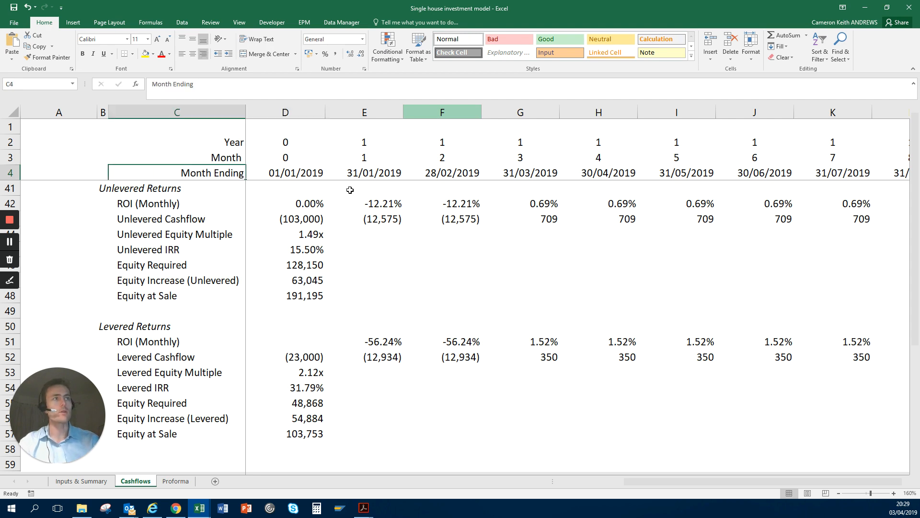
key(Right)
key(Right)
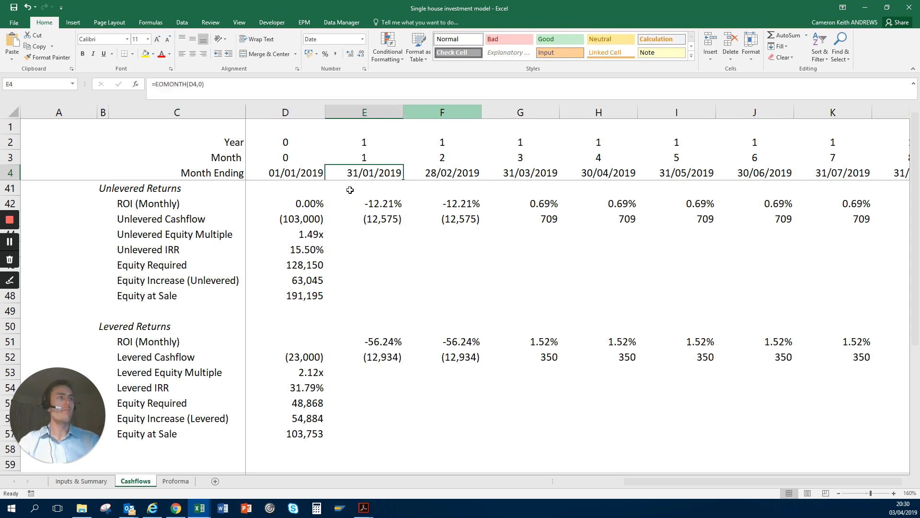
key(Left)
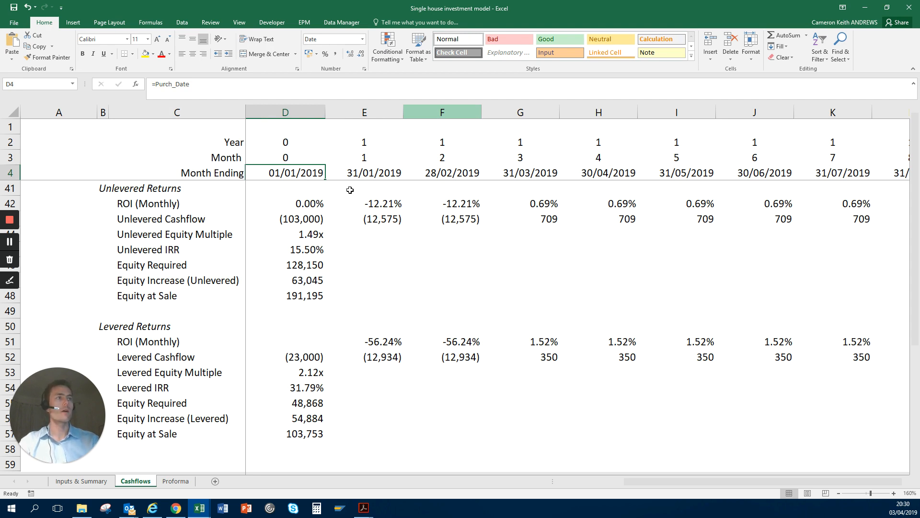
Step: Examine the Month row from E3 through the final month in column BL and return to the first months
key(Up)
key(Left)
key(Right)
key(Right)
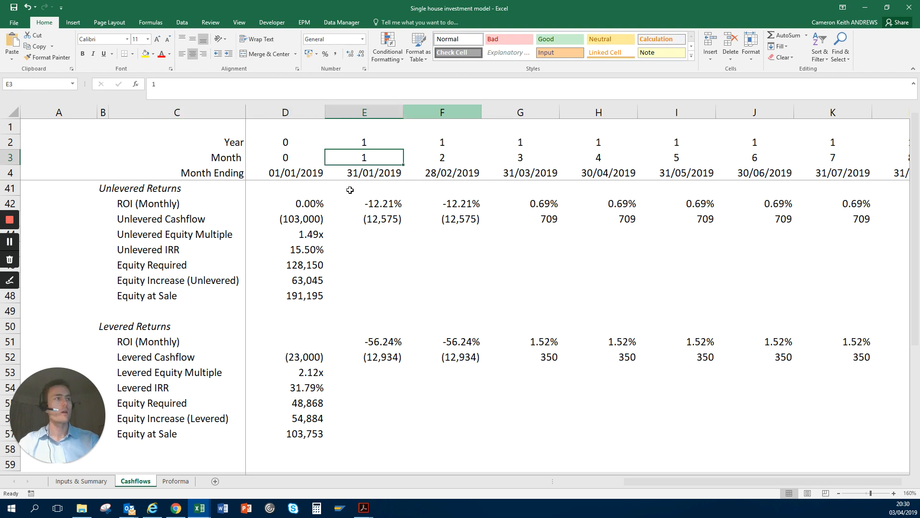
key(ctrl+shift+Right)
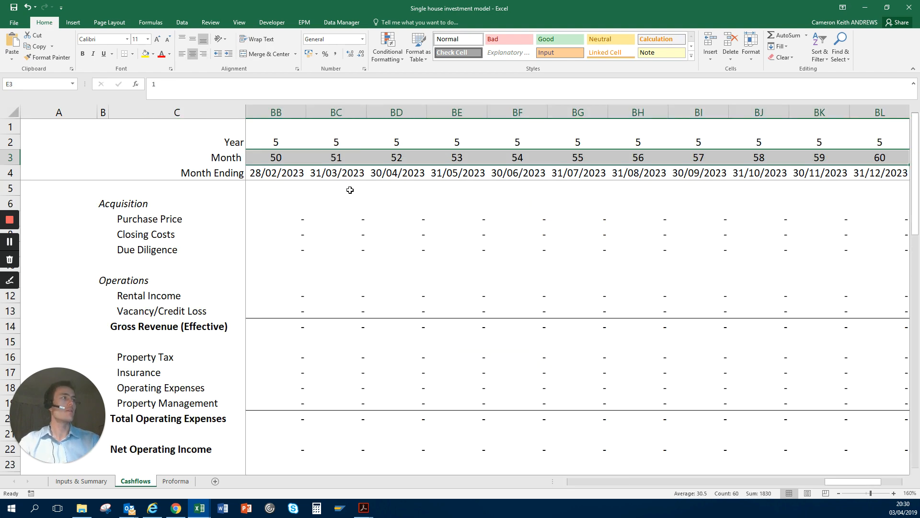
key(Right)
key(Right)
key(ctrl+Right)
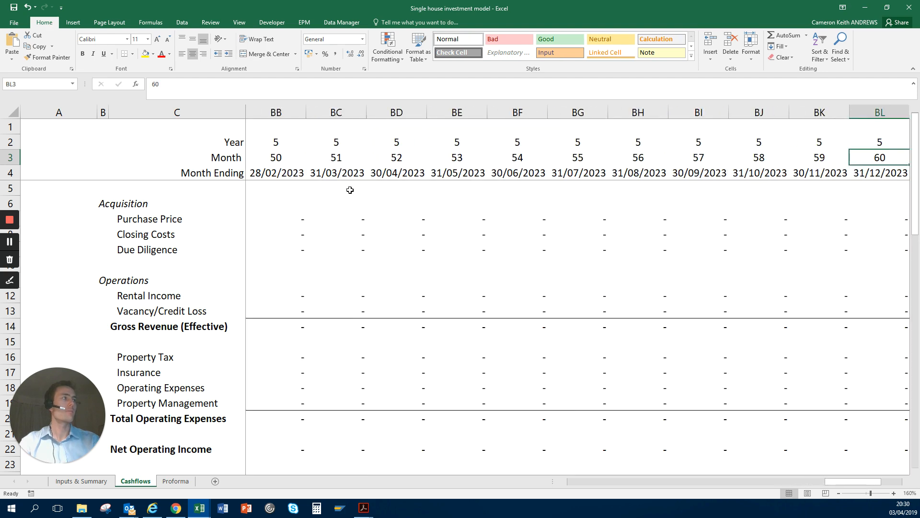
key(ctrl+Left)
key(Right)
key(Right)
key(Right)
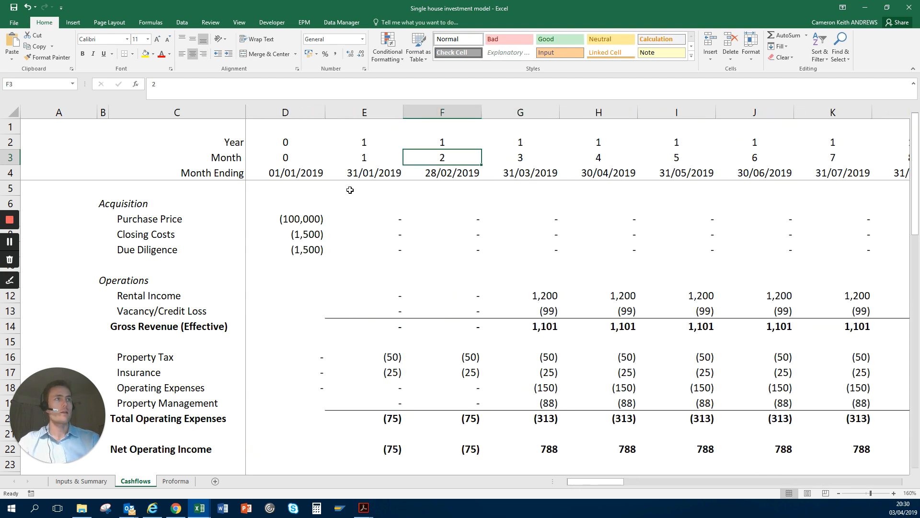
Step: Inspect the Year formula in E2 and the Month Ending formula in E4
key(Left)
key(Left)
key(Up)
key(Left)
key(Right)
key(Right)
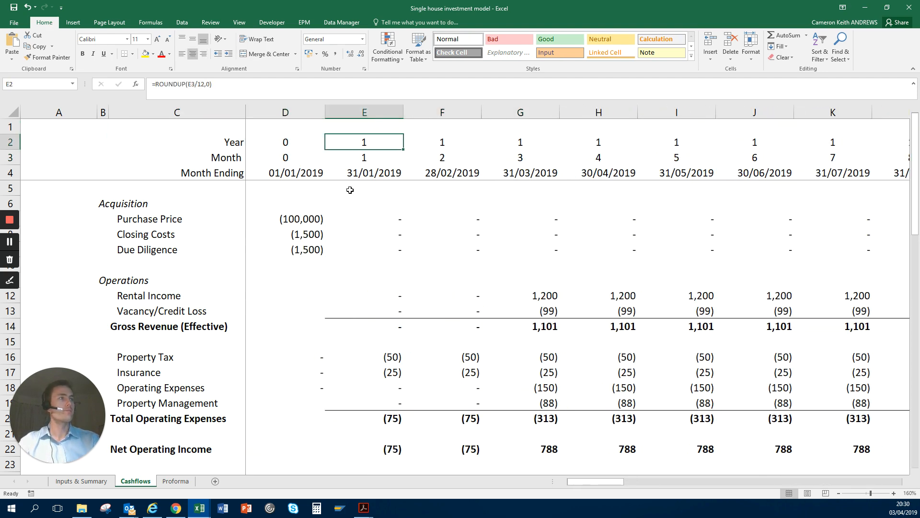
key(Down)
key(Down)
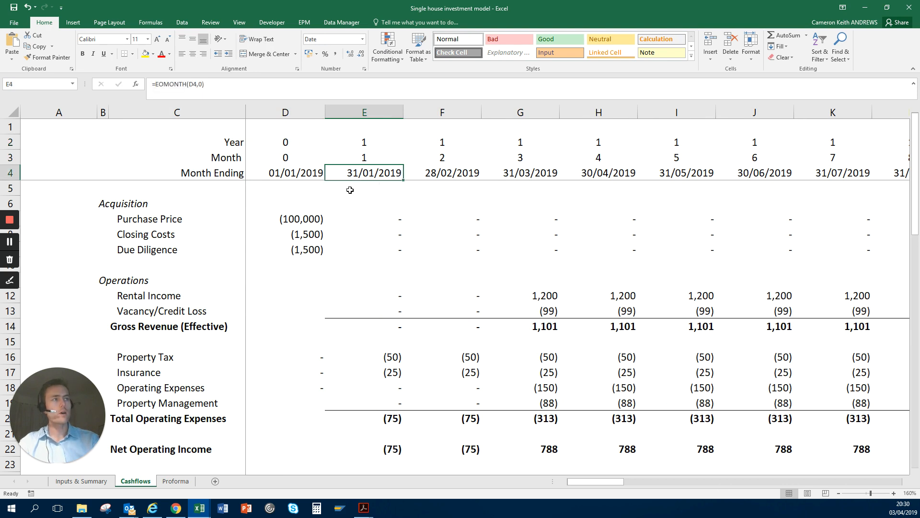
Step: Inspect the Purchase Price formulas in E7 and D7 along with the first Month Ending date they refer to
key(Down)
key(Down)
key(Down)
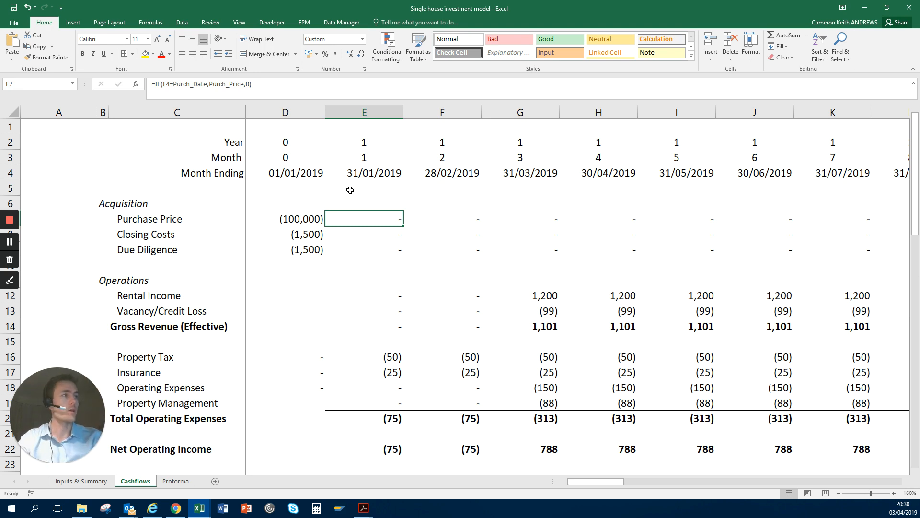
key(Left)
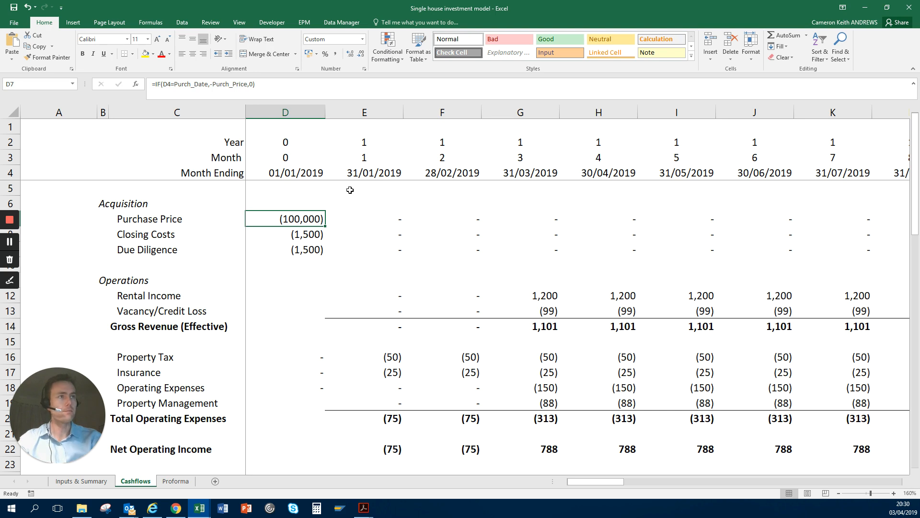
key(Up)
key(Up)
key(Up)
key(Down)
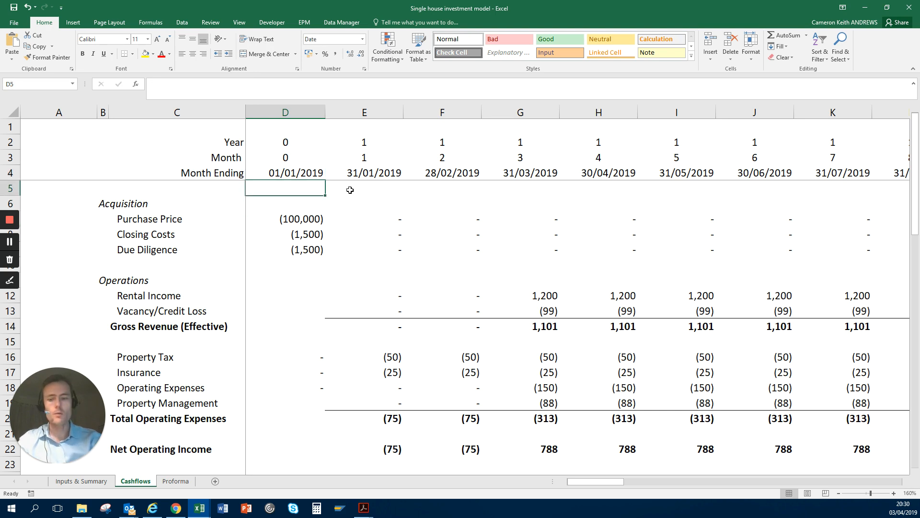
Step: Select the month 0 acquisition amounts for Purchase Price, Closing Costs and Due Diligence in D7:D9
key(ctrl+space)
key(Down)
key(Down)
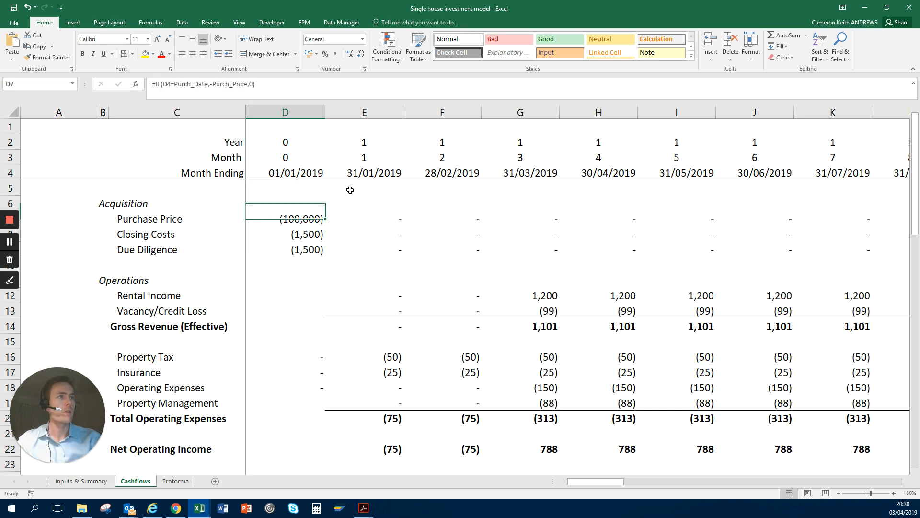
key(Down)
key(Up)
key(shift+Down)
key(shift+Down)
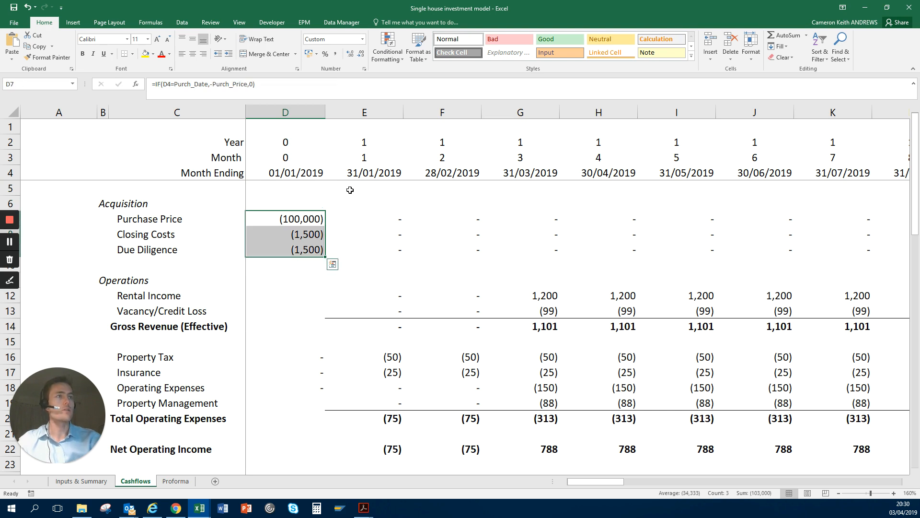
Step: Compare the Purchase Price formula in E7 with the one in D7, opening the D7 formula without changing it
key(Right)
key(Right)
key(Left)
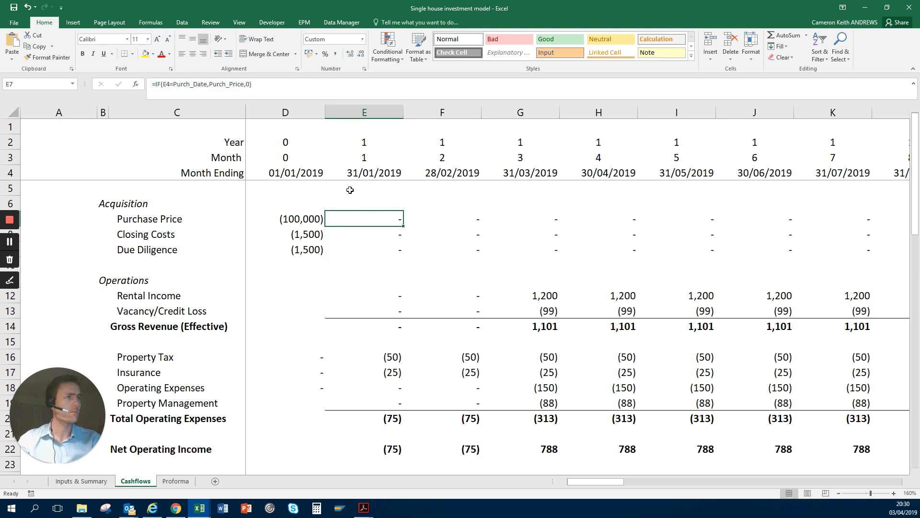
key(Left)
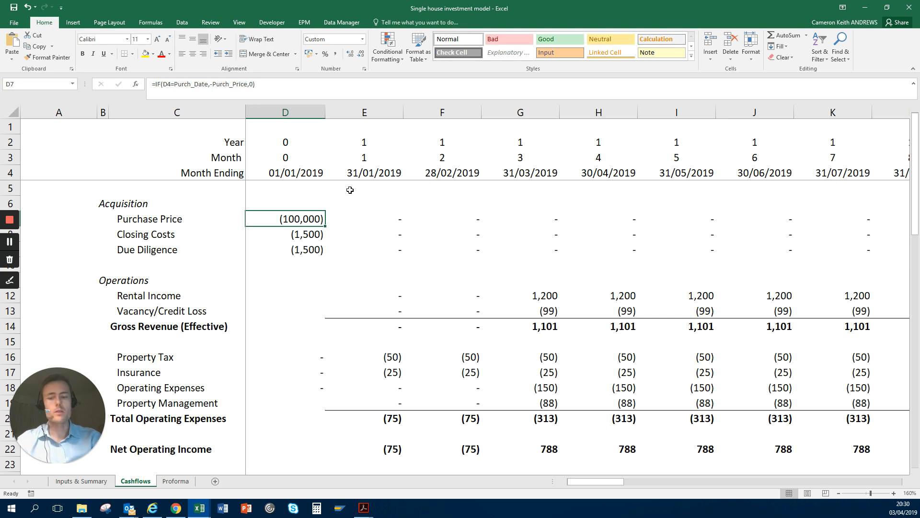
key(F2)
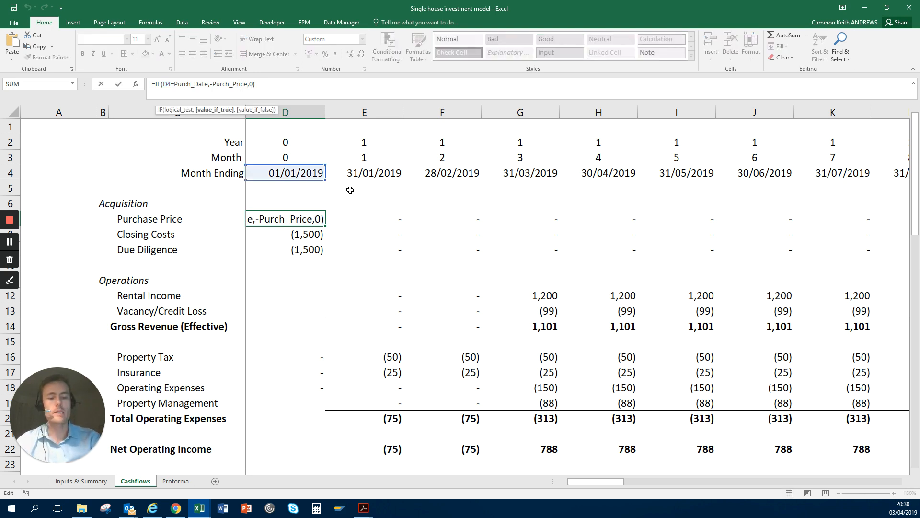
key(Return)
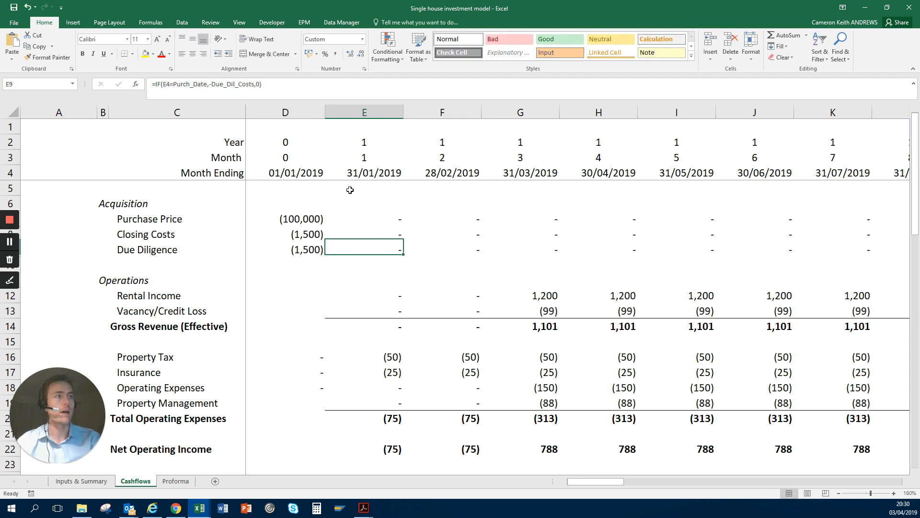
key(Down)
Step: Go back to the Inputs & Summary sheet and check the defined name of the Purchase Price input in F22
key(ctrl+Page_Up)
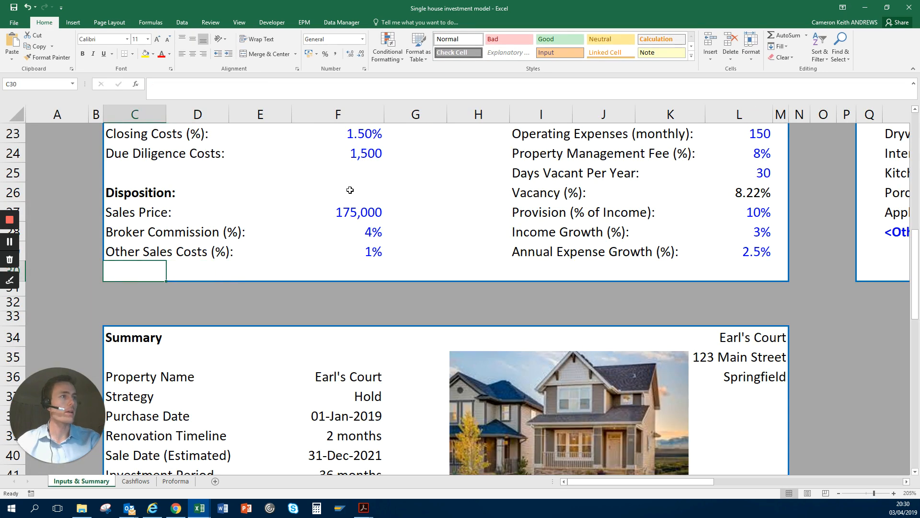
key(Right)
key(Right)
key(Right)
key(Right)
key(Right)
key(Right)
key(Up)
key(Up)
key(Right)
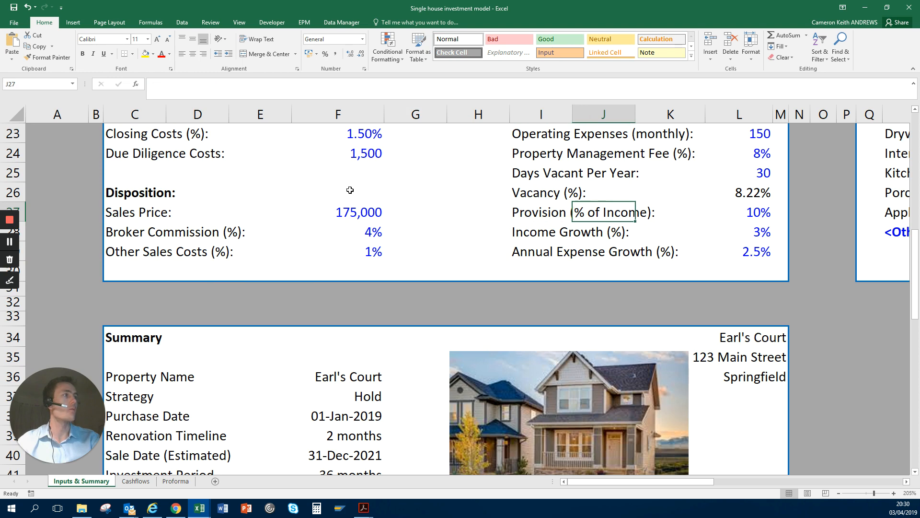
key(Up)
key(Up)
key(Up)
key(Up)
key(Up)
key(Up)
key(Up)
key(Up)
key(Up)
key(Left)
key(Left)
key(Left)
key(Left)
key(Left)
key(Left)
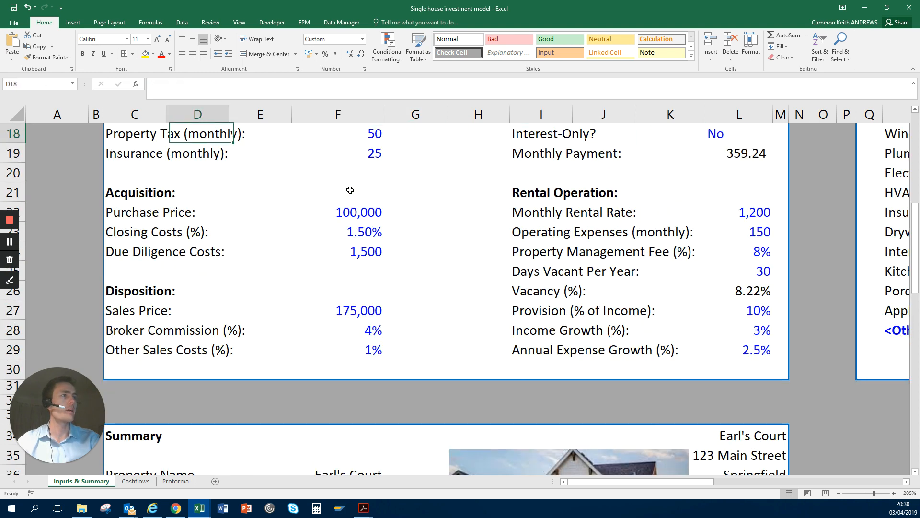
key(Down)
key(Right)
key(Right)
key(Right)
key(Right)
key(Down)
key(Down)
key(Left)
key(Down)
key(Left)
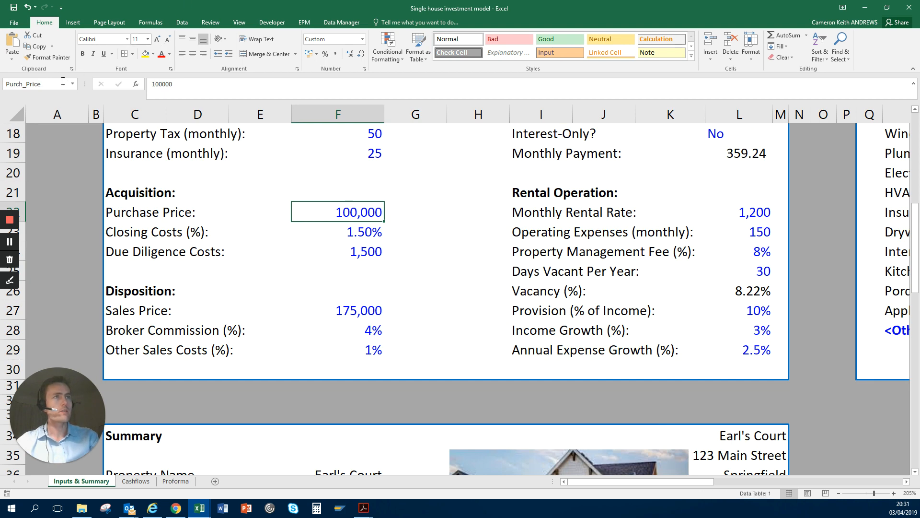
scroll(50, 94, up, 2)
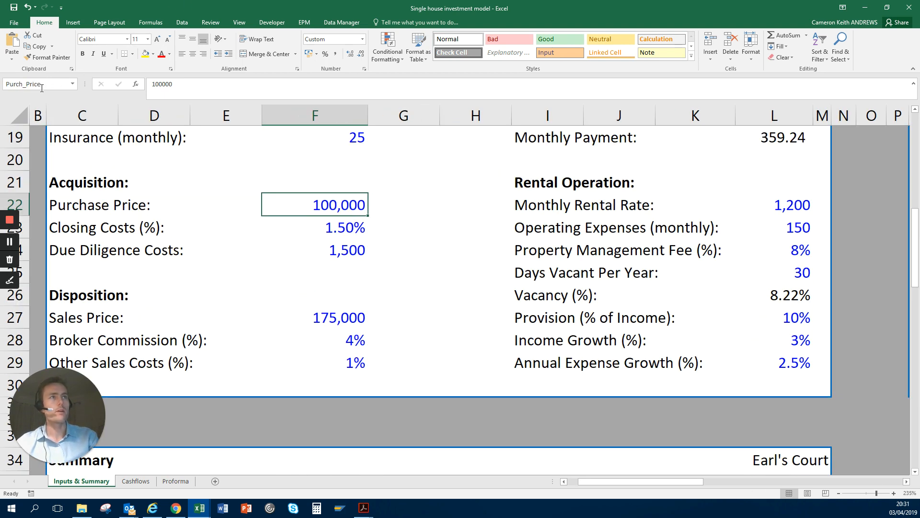
Step: Compare the defined name of the Purchase Price input in F22 with the reference of the empty cell G22 beside it
click(39, 85)
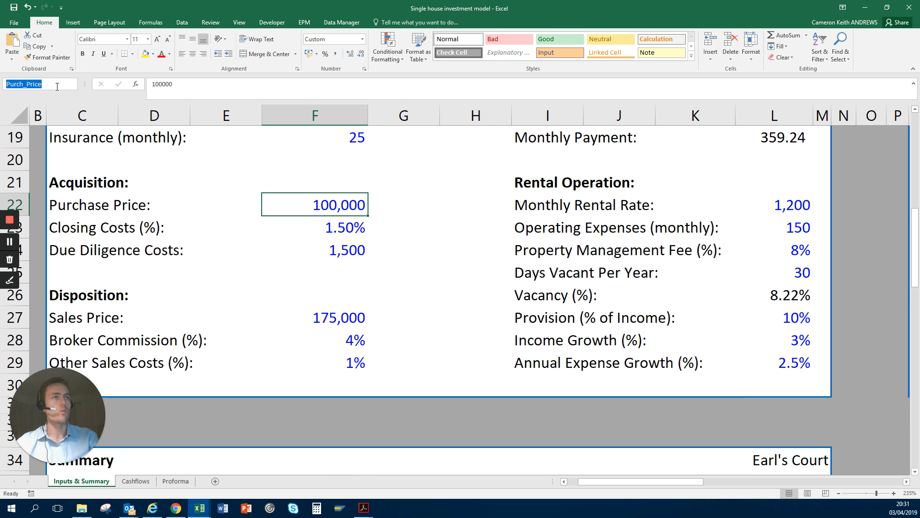
click(391, 209)
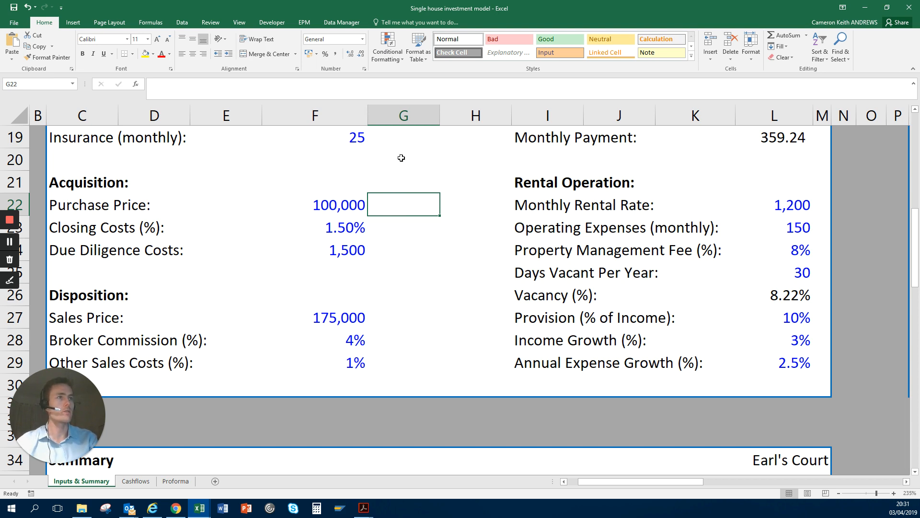
click(332, 205)
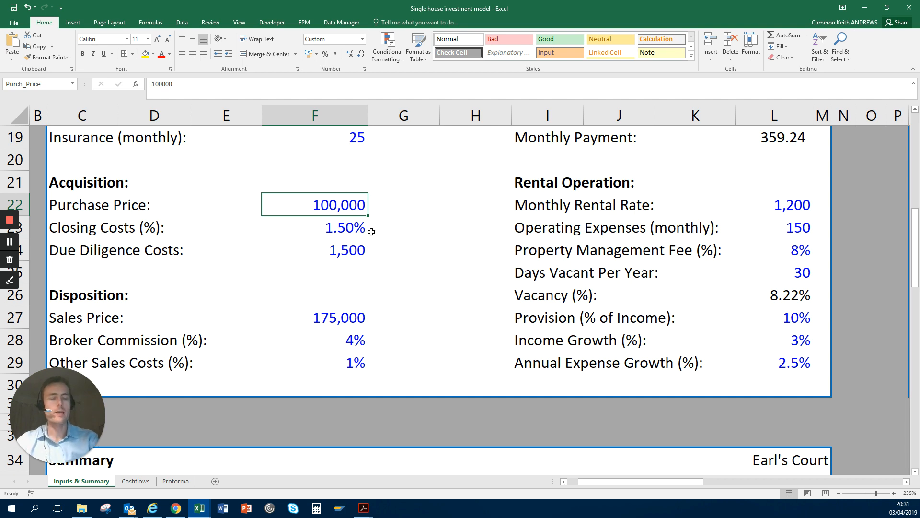
Step: Return to the Cashflows sheet and open the Purchase Price formula in D7 to examine its named inputs, leaving it unchanged
key(ctrl+Page_Down)
key(Up)
key(Up)
key(Up)
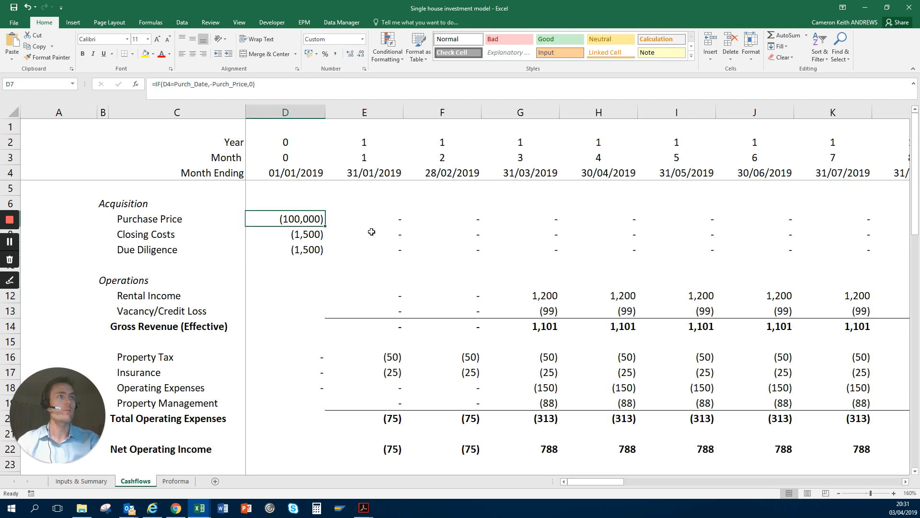
click(213, 85)
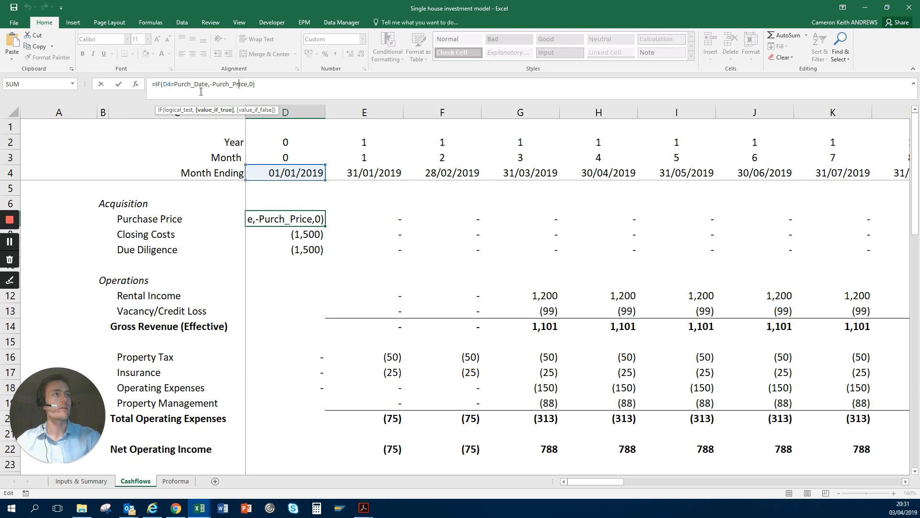
key(ctrl+Return)
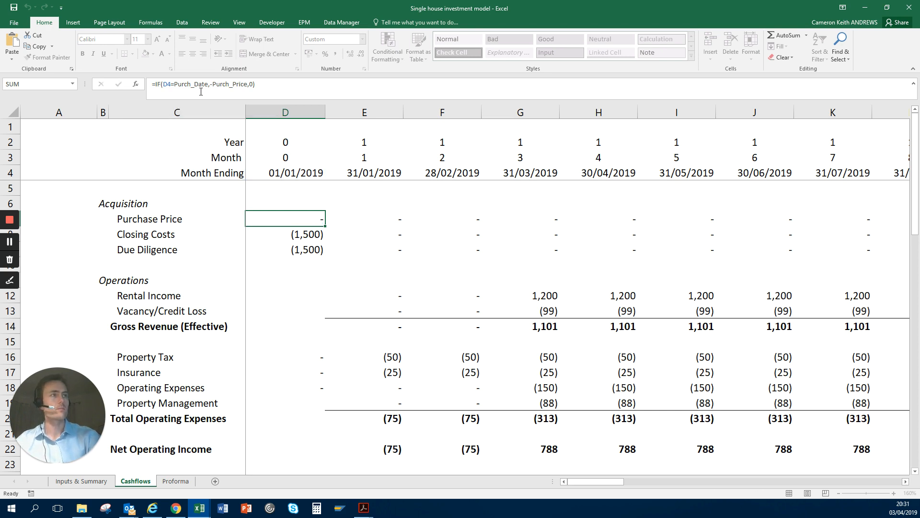
Step: Look over the Acquisition rows on the Cashflows sheet and go on to the Operations heading in row 11
key(Right)
key(Right)
key(Down)
key(Left)
key(Down)
key(Down)
key(Down)
key(Down)
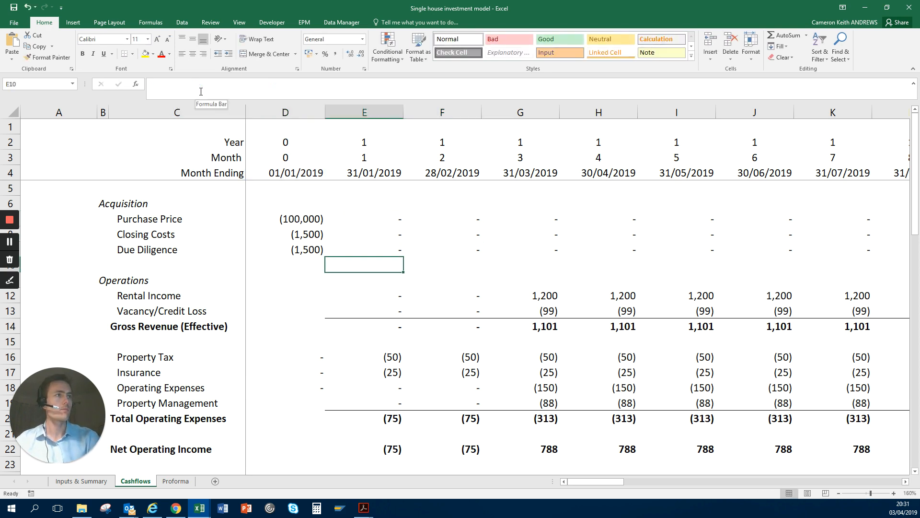
key(Left)
key(Left)
key(Up)
key(Up)
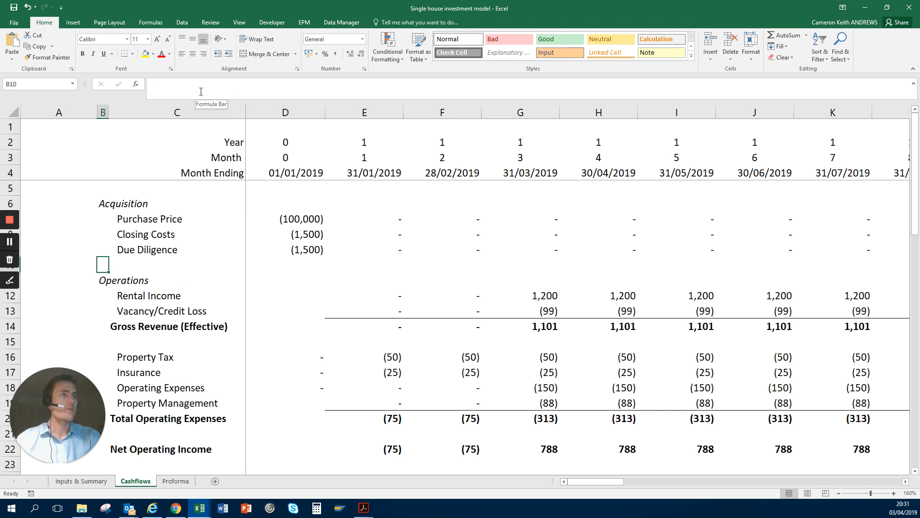
key(Up)
key(shift+Up)
key(shift+Up)
key(shift+Up)
key(Down)
key(Down)
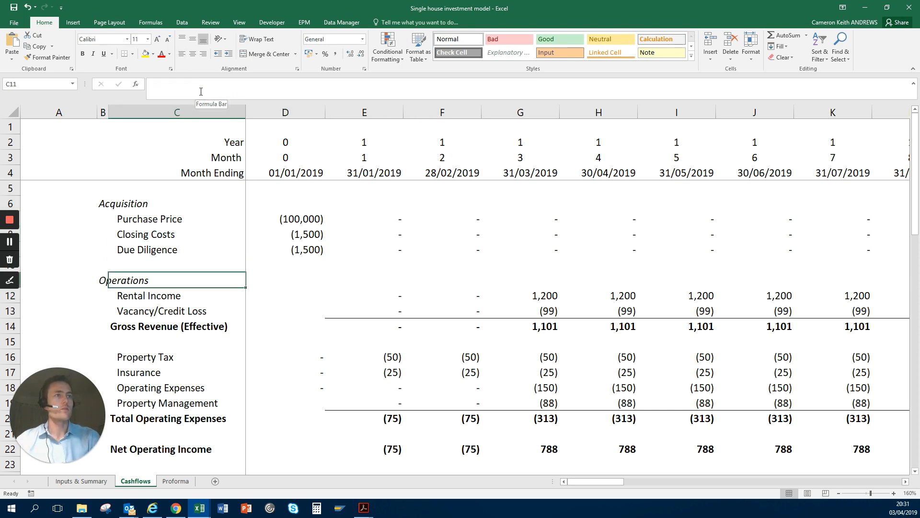
Step: Examine the Rental Income formula in E12 and select the month 1 and 2 amounts in E12:F12
key(Down)
key(shift+Down)
key(Right)
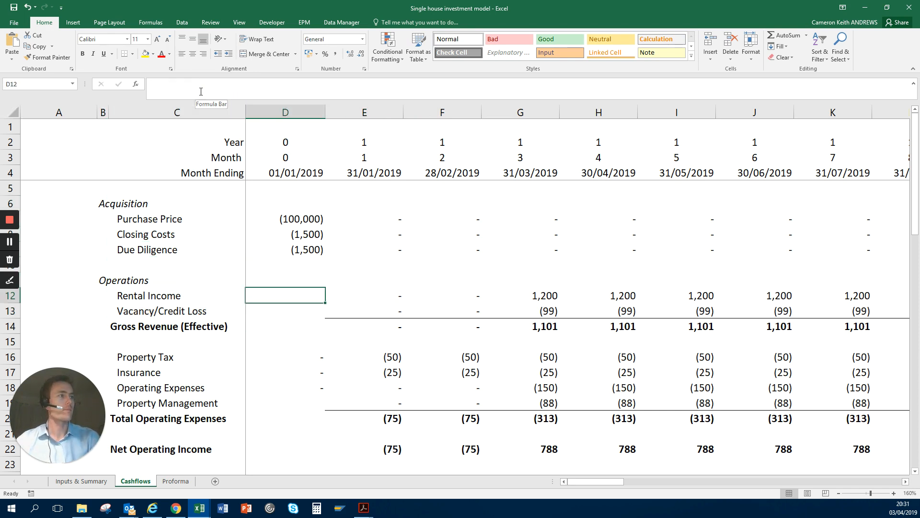
key(Right)
key(Right)
key(Left)
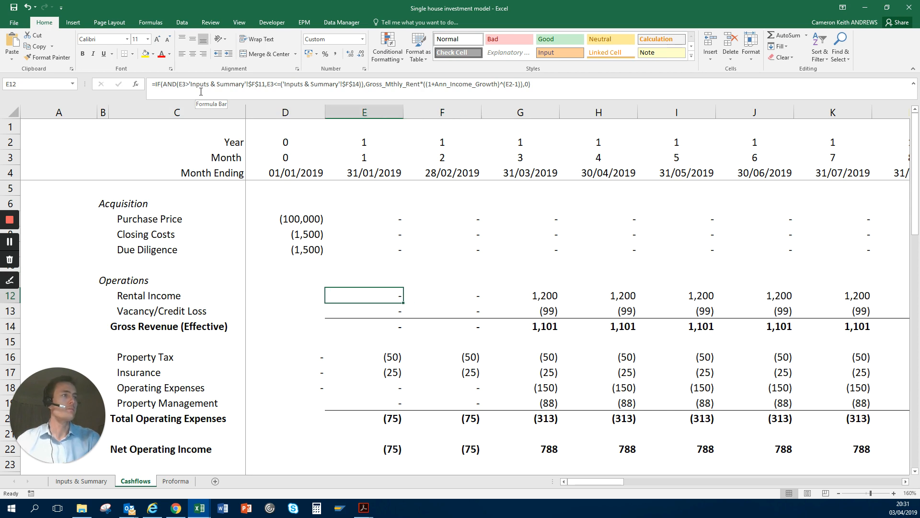
key(shift+Right)
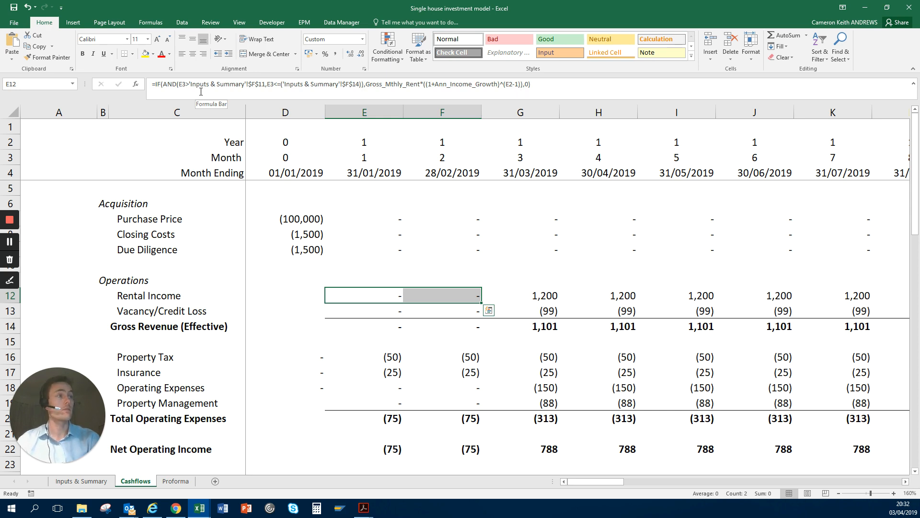
Step: Select the Rental Income amounts from month 3 in G12 through to month 60 at the end of the timeline
key(Right)
key(Right)
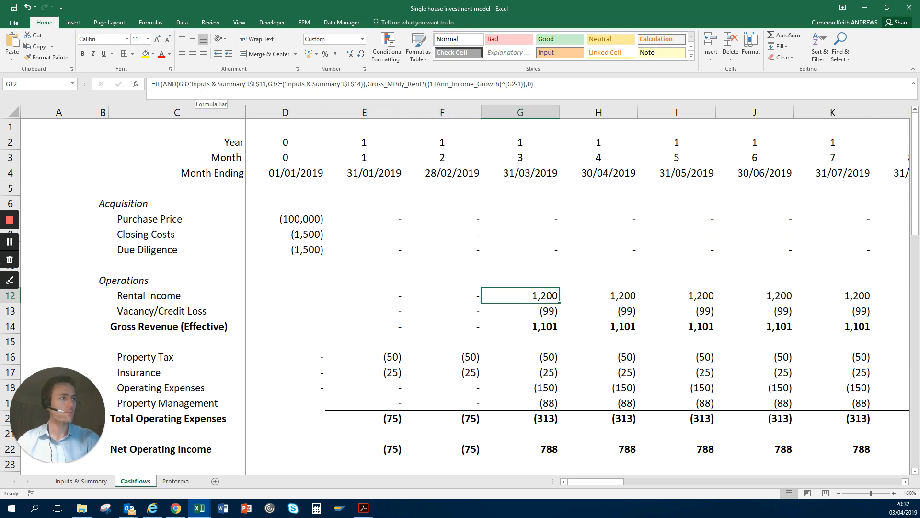
key(ctrl+shift+Right)
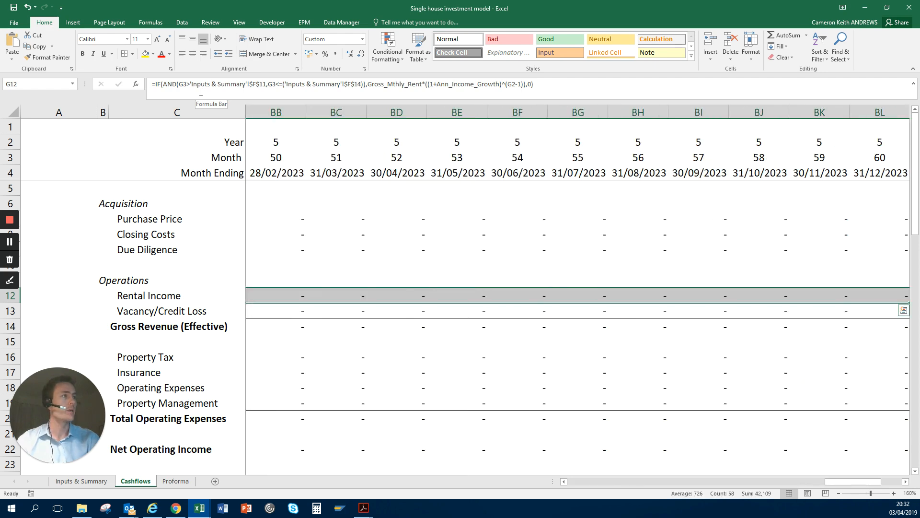
Step: Examine Rental Income where year 2 begins, opening the month 13 formula in Q12 without changing it
key(ctrl+Left)
key(Right)
key(Right)
key(Right)
key(Right)
key(Right)
key(Right)
key(Right)
key(Right)
key(Right)
key(Right)
key(Right)
key(Right)
key(Right)
key(Right)
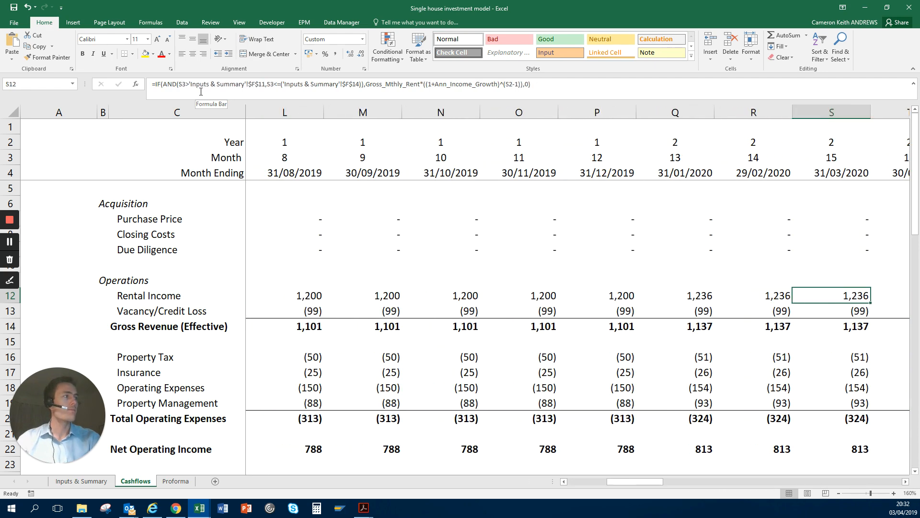
key(Left)
key(Left)
key(Left)
key(Right)
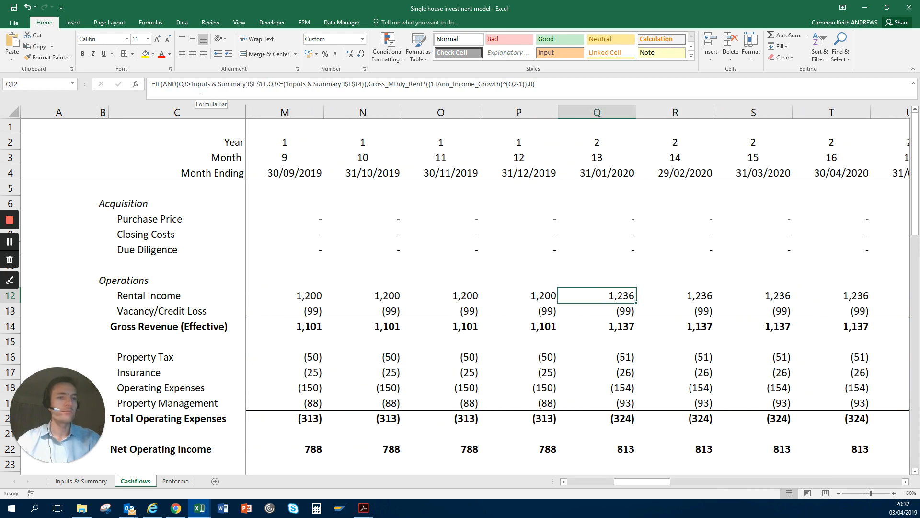
key(F2)
key(ctrl+Return)
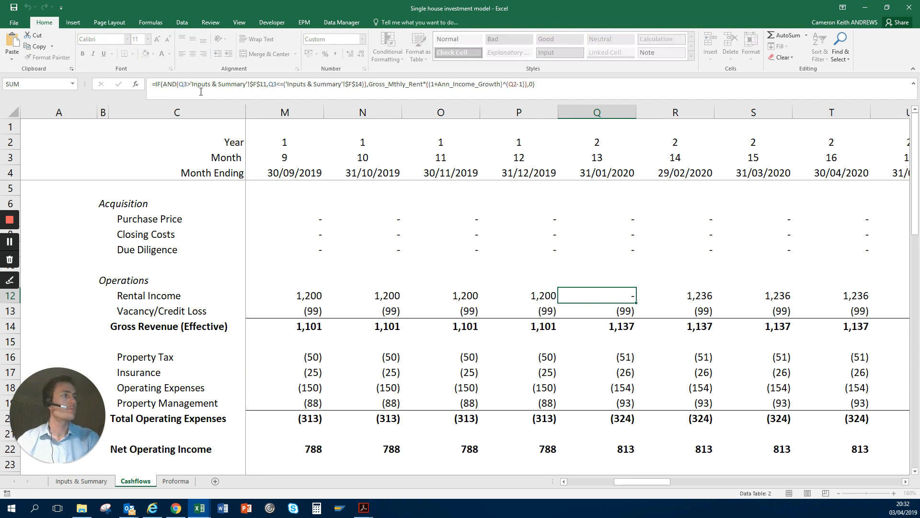
Step: Go back to month 3 and examine the Vacancy/Credit Loss formula in G13, briefly selecting the whole of row 13
key(Left)
key(Left)
key(Left)
key(Left)
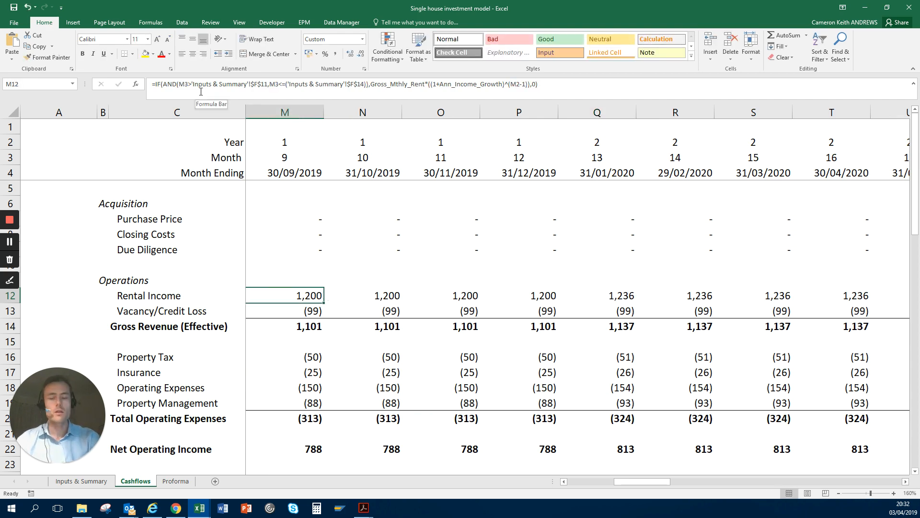
key(Left)
key(Left)
key(Left)
key(Left)
key(Left)
key(Left)
key(Left)
key(Right)
key(Down)
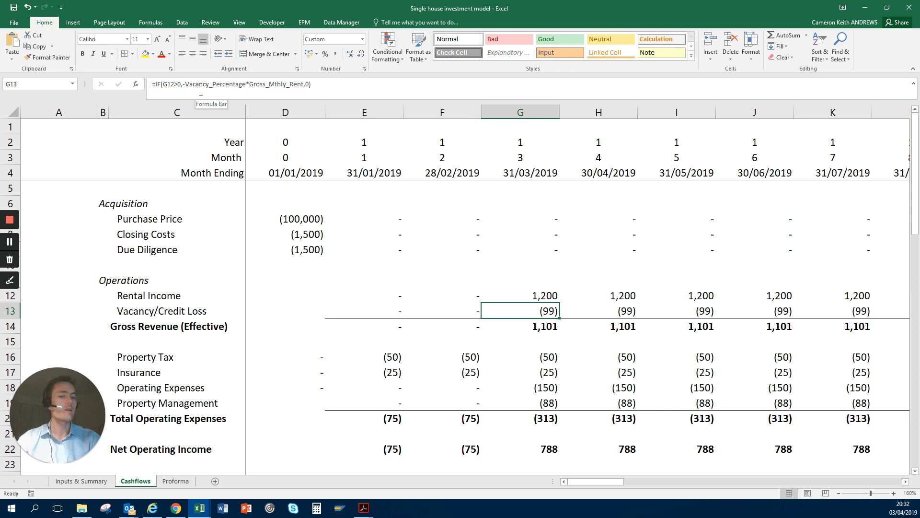
key(shift+space)
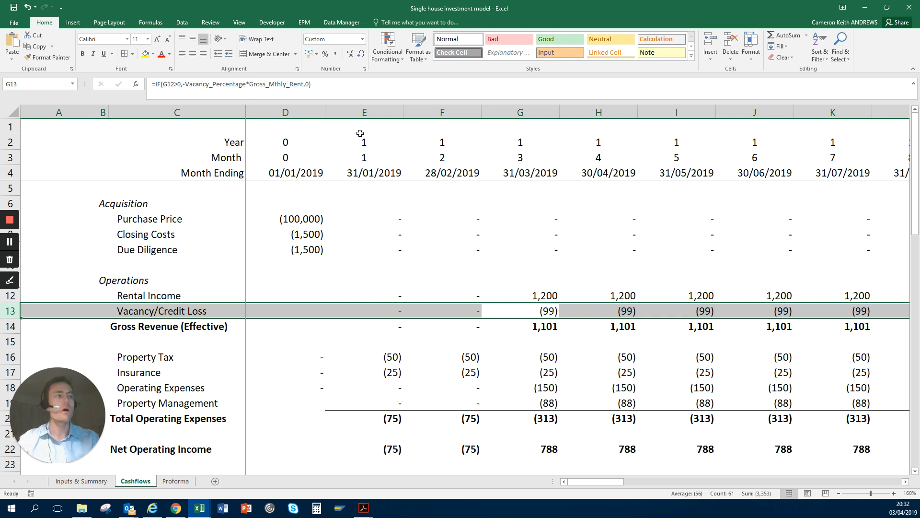
key(Right)
key(Left)
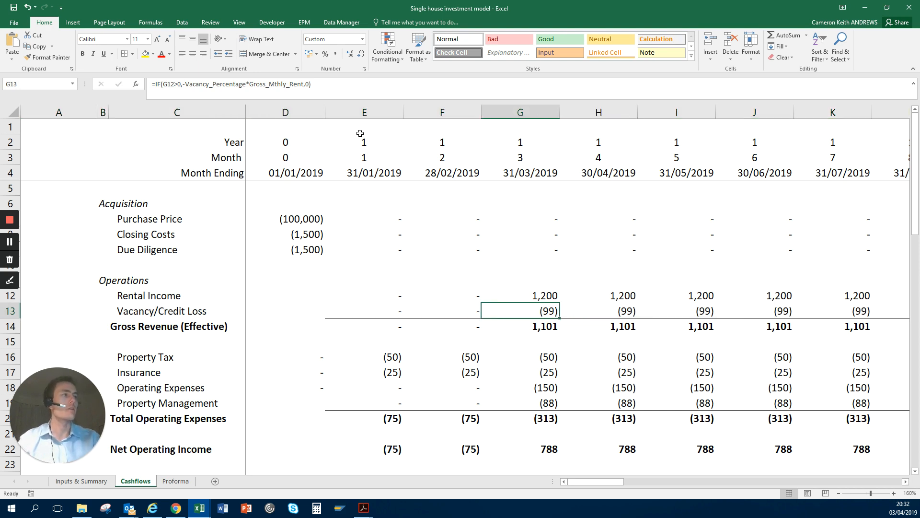
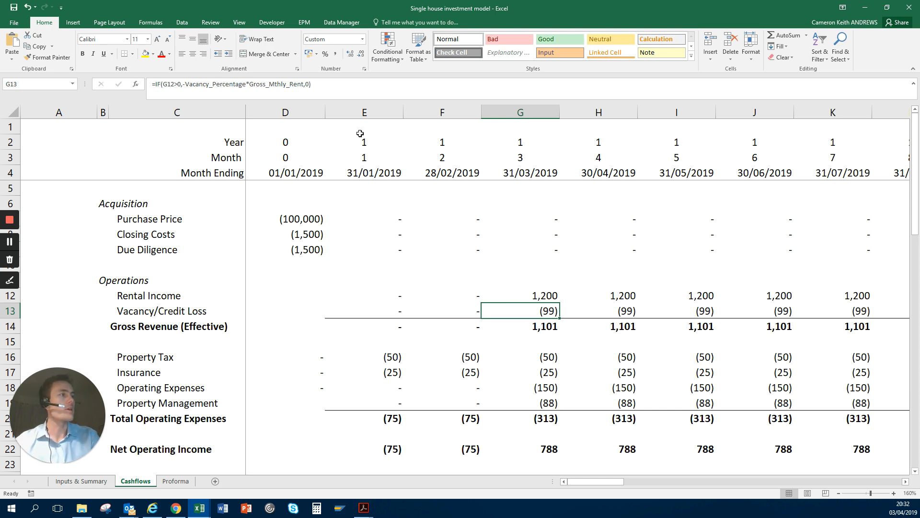
Step: Review the month 3 Vacancy/Credit Loss formula in G13, selecting the whole Gross Revenue (Effective) row 14 and row 13
key(F2)
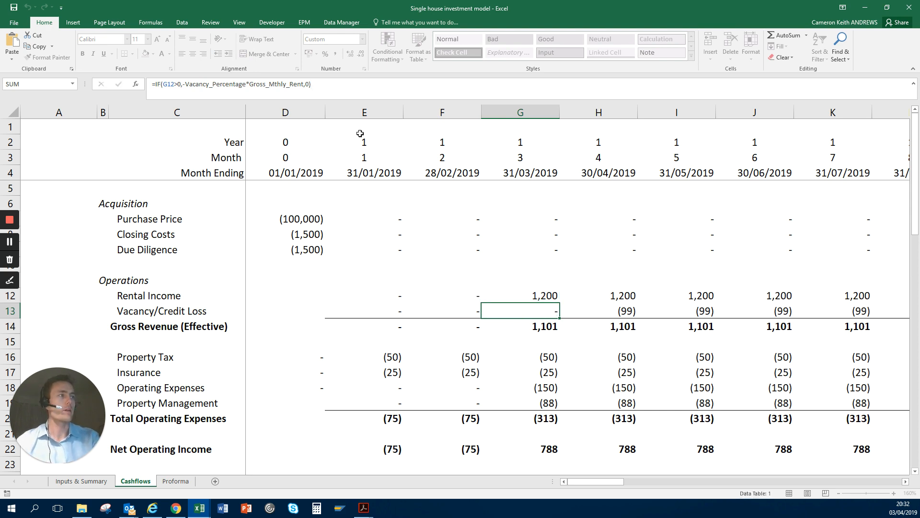
key(Return)
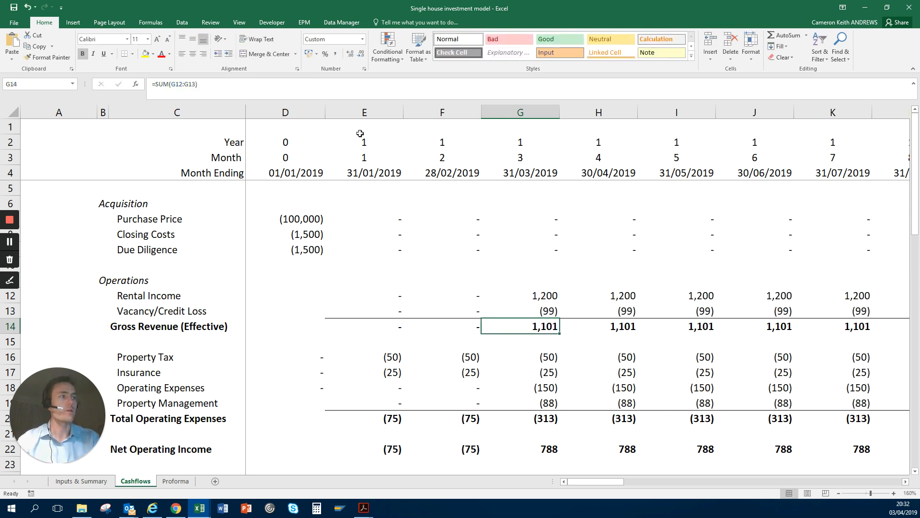
key(shift+space)
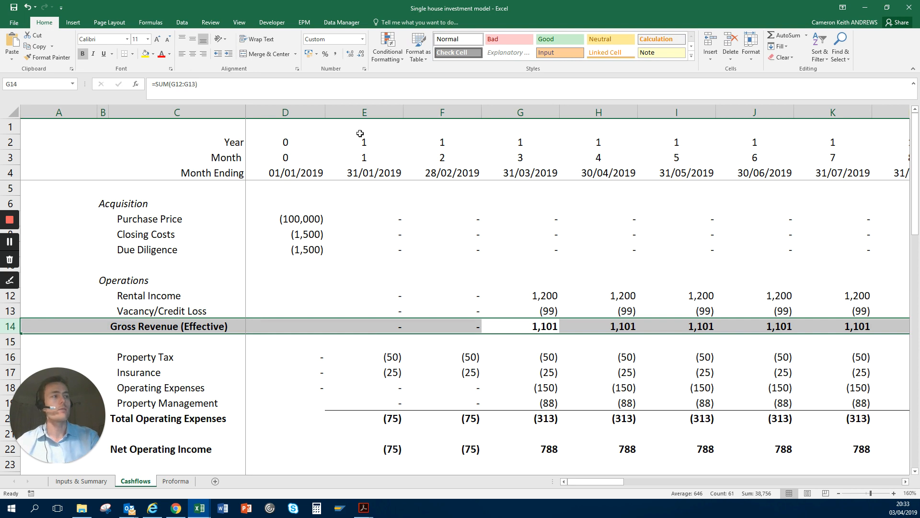
key(Up)
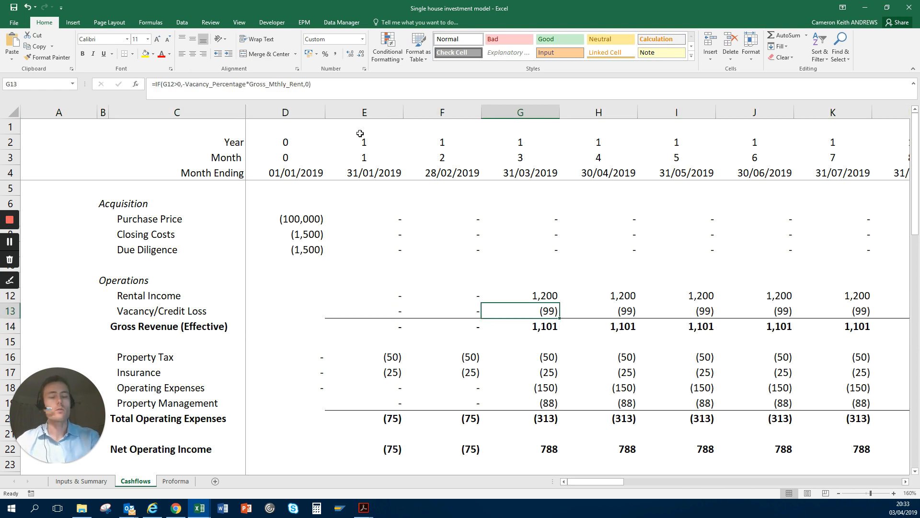
key(shift+space)
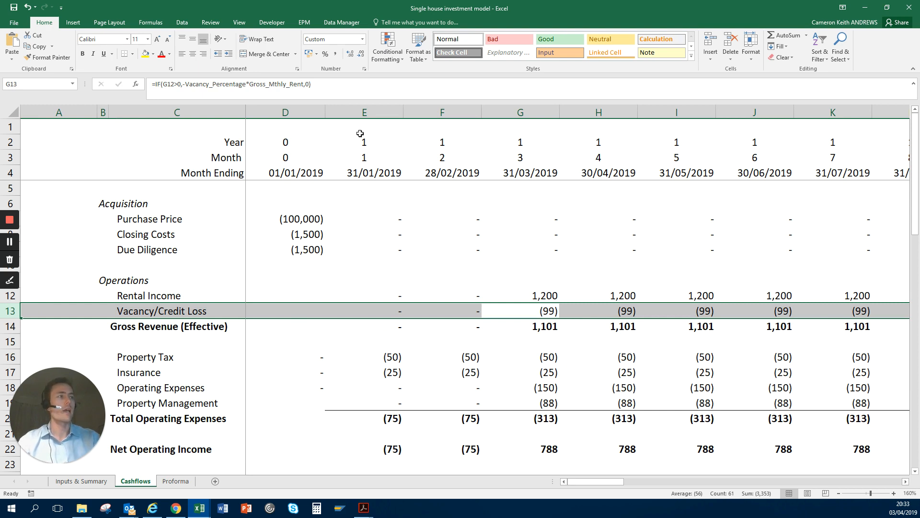
Step: Examine the operating expense formulas in the first months, from Property Tax in row 16 down to Property Management in E19
key(Down)
key(Down)
key(Down)
key(Left)
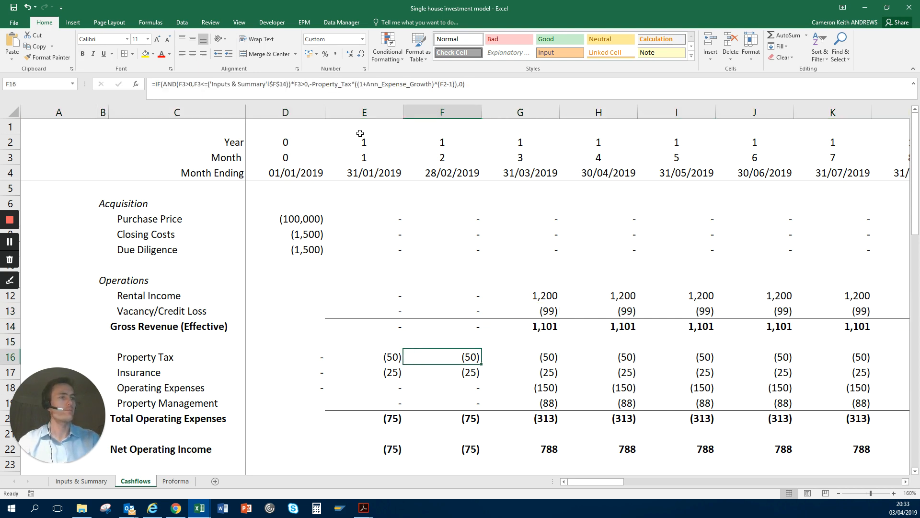
key(Left)
key(Left)
key(Right)
key(Down)
key(Down)
key(Down)
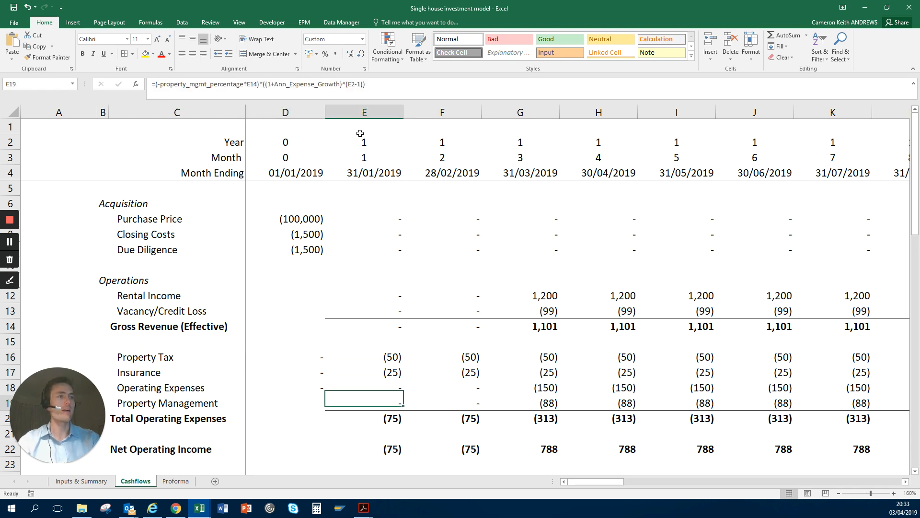
Step: Look over the line items below Property Management as far as Renovation, returning to blank cell C15 above Property Tax
key(Down)
key(Down)
key(Down)
key(Down)
key(Down)
key(Down)
key(Down)
key(Down)
key(Left)
key(Left)
key(Up)
key(Up)
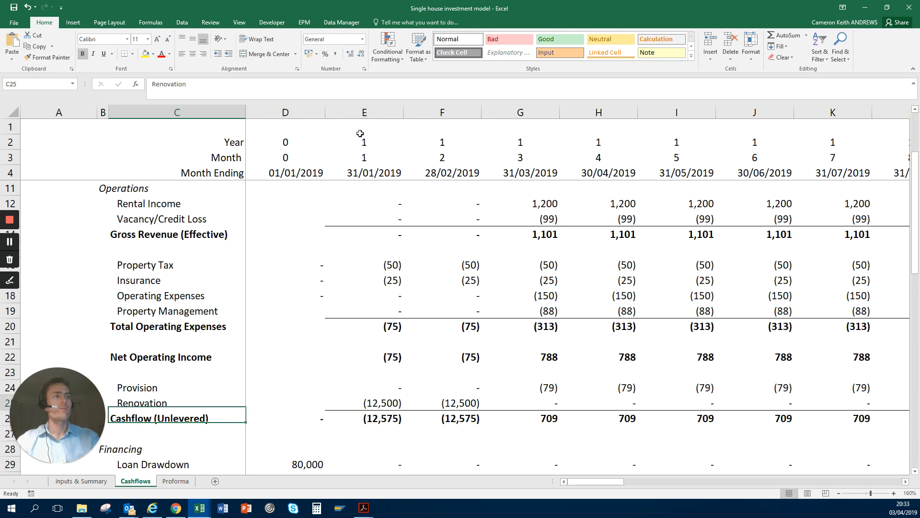
key(Up)
key(Up)
key(Up)
key(Up)
key(Up)
key(Up)
key(Up)
key(Up)
key(Up)
key(Up)
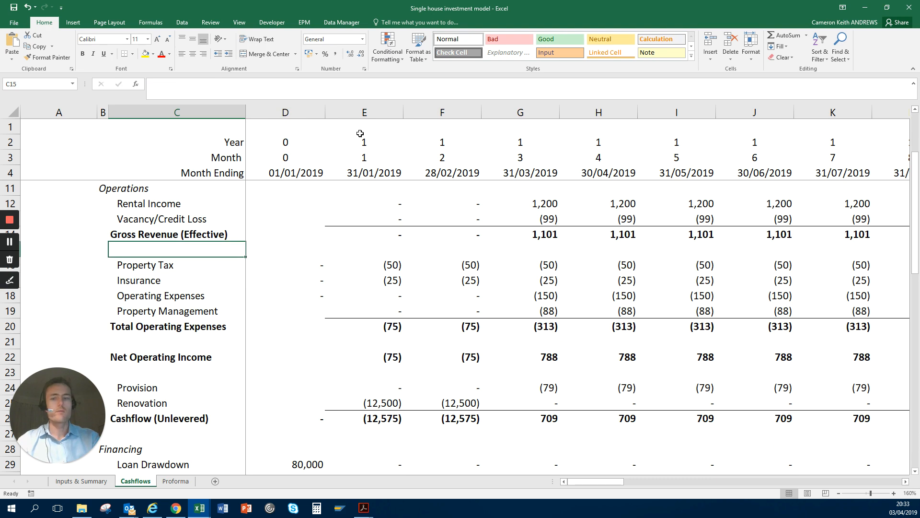
Step: Select the operating expense lines from Property Tax to Property Management, from the labels through month 6, as C16:J19
key(Down)
key(shift+Down)
key(shift+Down)
key(shift+Down)
key(shift+Right)
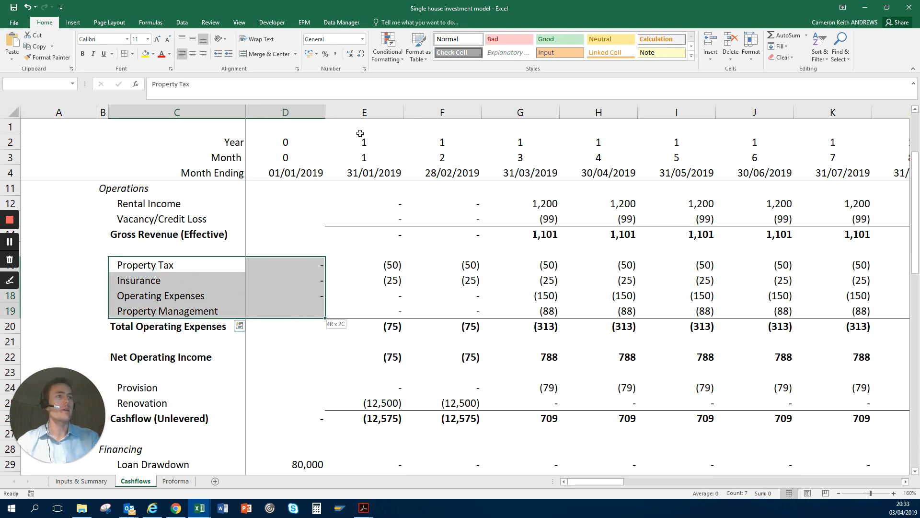
key(shift+Right)
key(shift+Right)
key(shift+Right)
key(shift+Right)
key(shift+Right)
key(shift+Right)
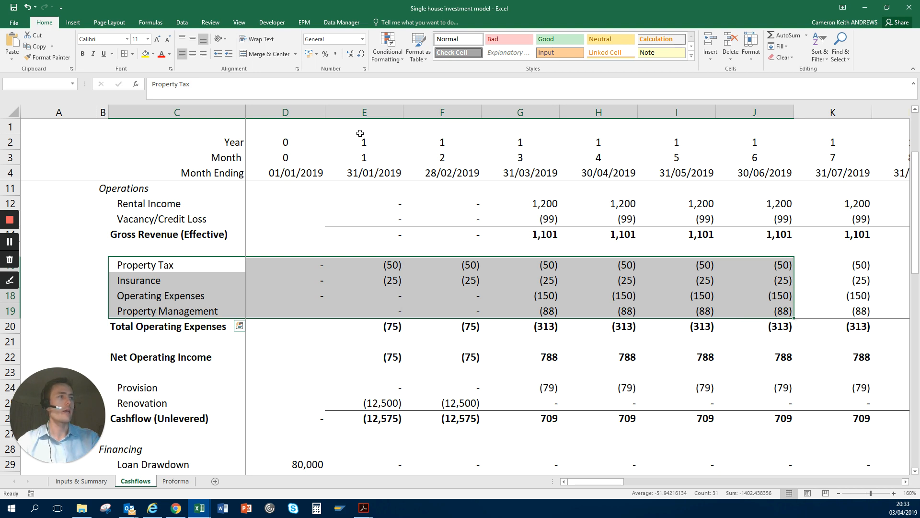
Step: Go to the month 1 Total Operating Expenses in E20 and select the whole of row 20
key(Down)
key(Right)
key(Right)
key(Down)
key(Down)
key(Down)
key(Left)
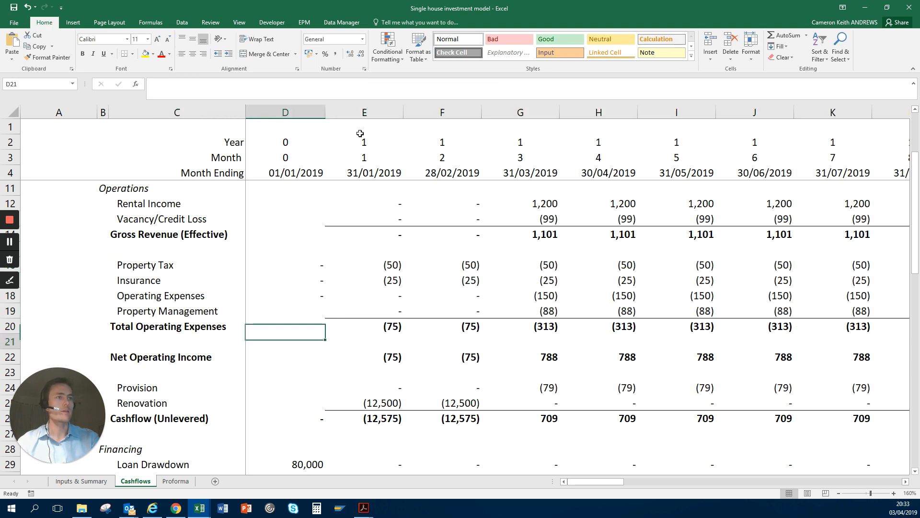
key(Down)
key(Right)
key(Up)
key(shift+space)
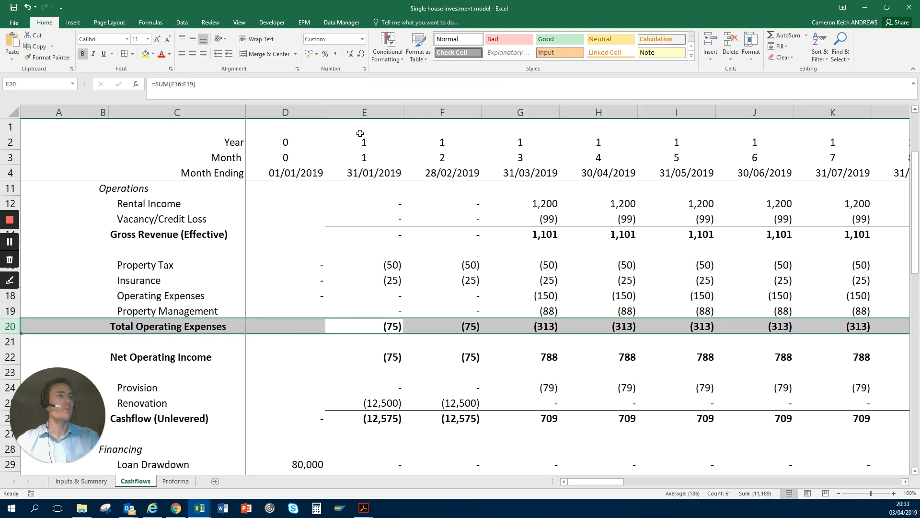
Step: Examine the month 2 Total Operating Expenses formula in F20 and the expense lines directly above it
key(Right)
key(Right)
key(Right)
key(Down)
key(Left)
key(Left)
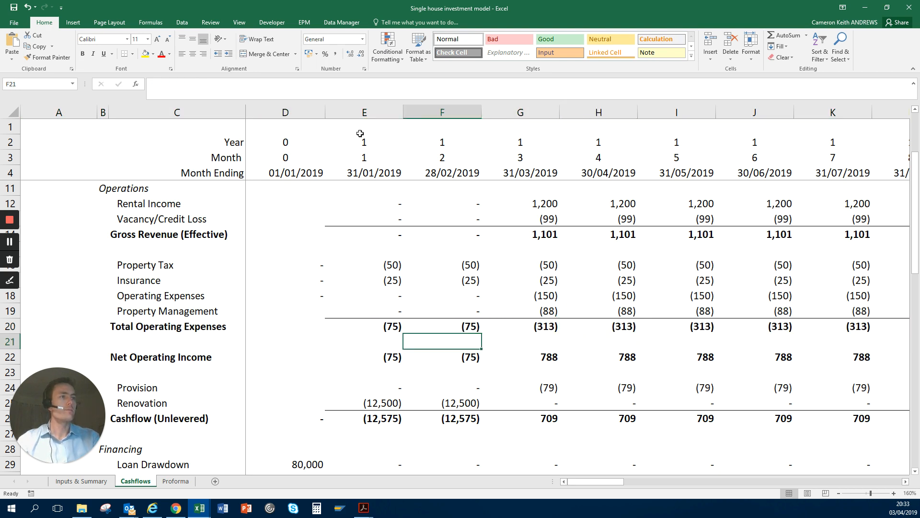
key(Up)
key(Up)
Step: Examine the month 2 Net Operating Income formula in F22 and select the whole of row 22
key(Up)
key(Down)
key(Down)
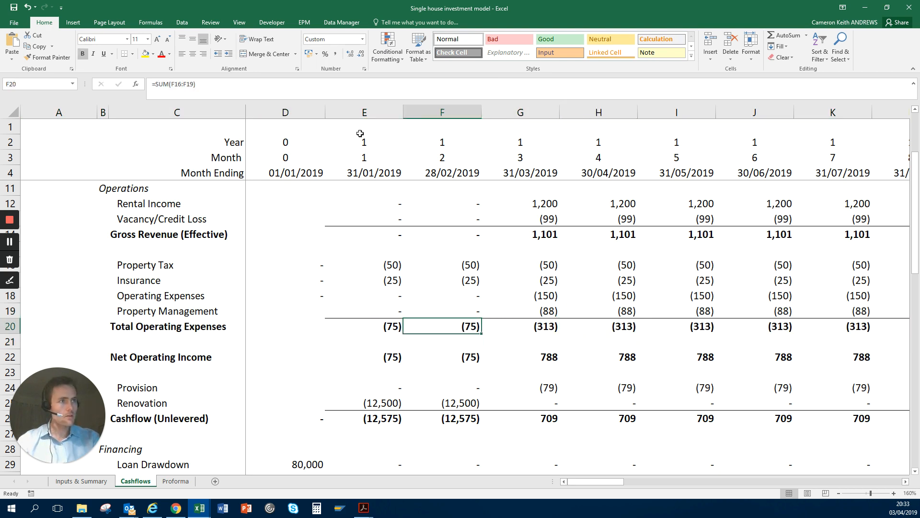
key(Up)
key(Down)
key(Down)
key(Down)
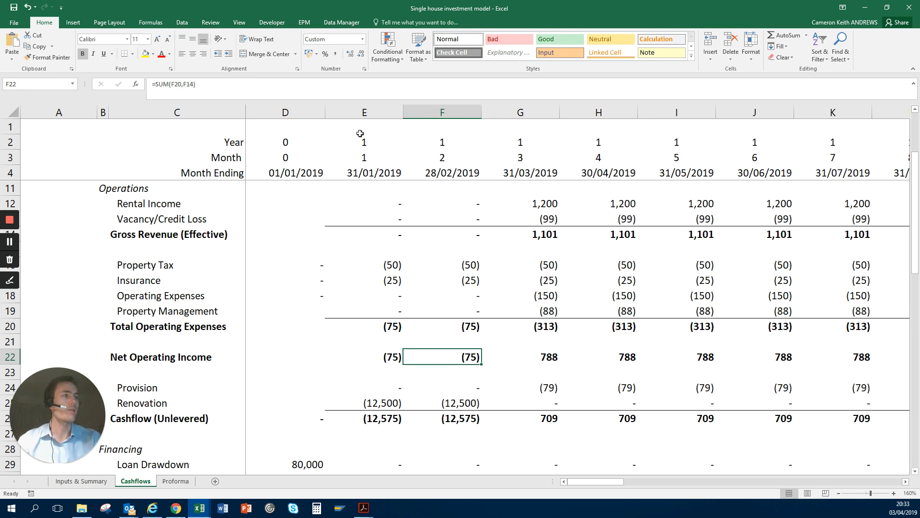
key(shift+space)
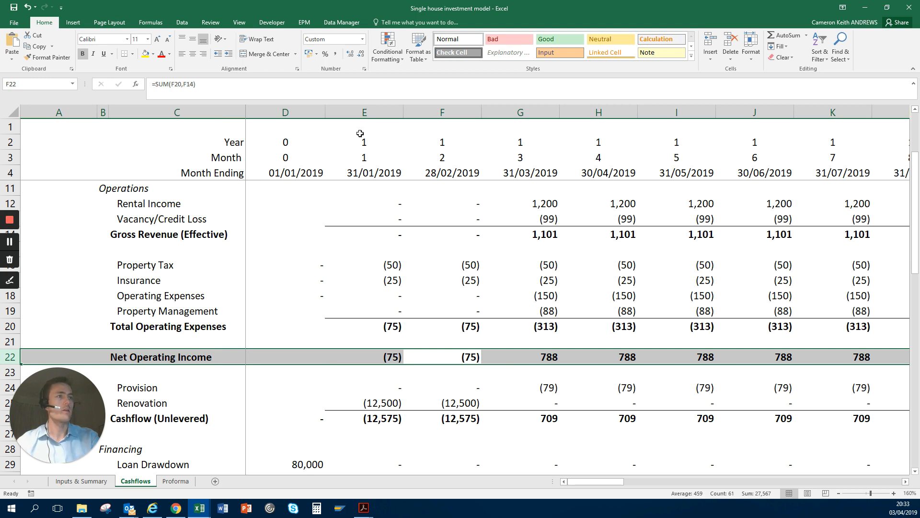
Step: Examine the month 2 Provision formula in F24 and select the whole Provision and Renovation rows, 24 and 25
key(Down)
key(Down)
key(Down)
key(Down)
key(Down)
key(Down)
key(Down)
key(Down)
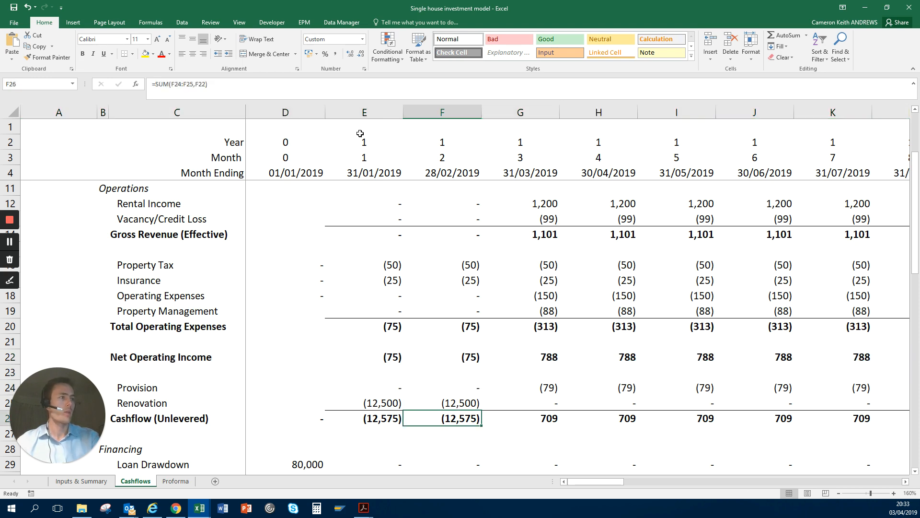
key(Down)
key(Down)
key(Down)
key(Up)
key(Up)
key(Up)
key(Up)
key(Up)
key(Up)
key(Up)
key(Up)
key(Up)
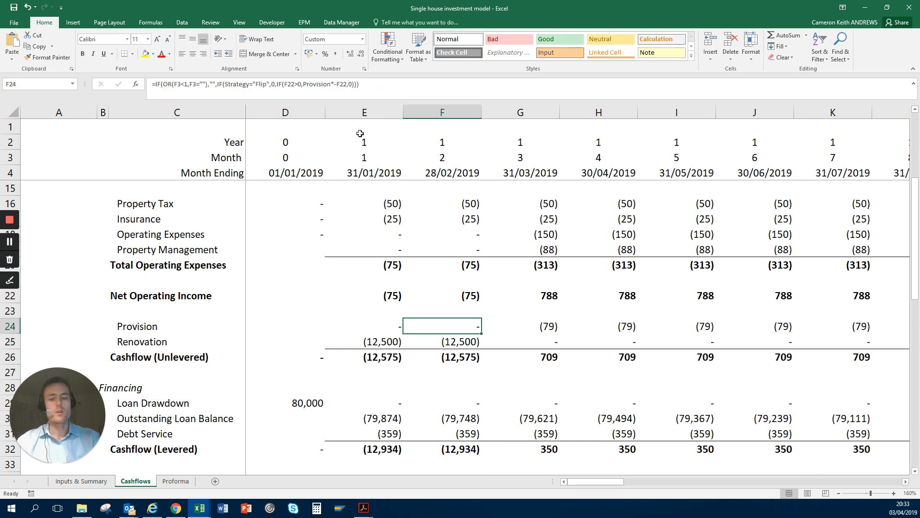
key(shift+space)
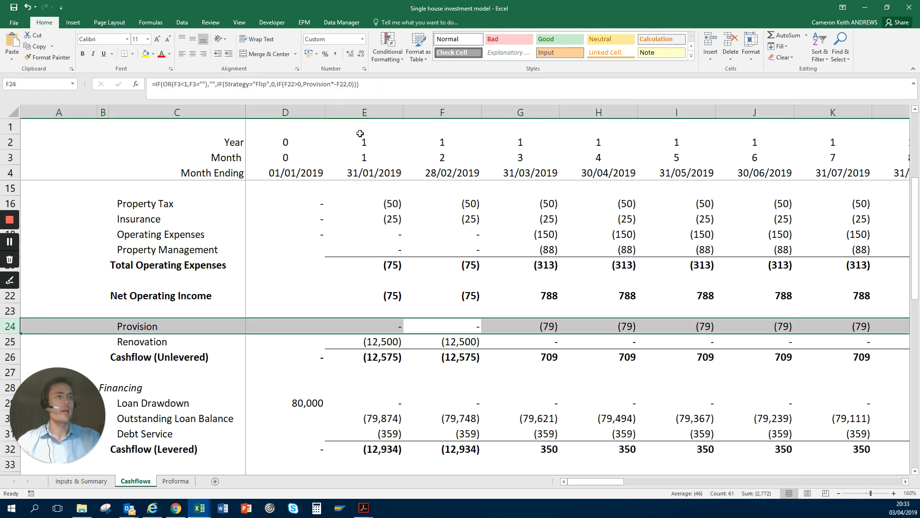
key(shift+Down)
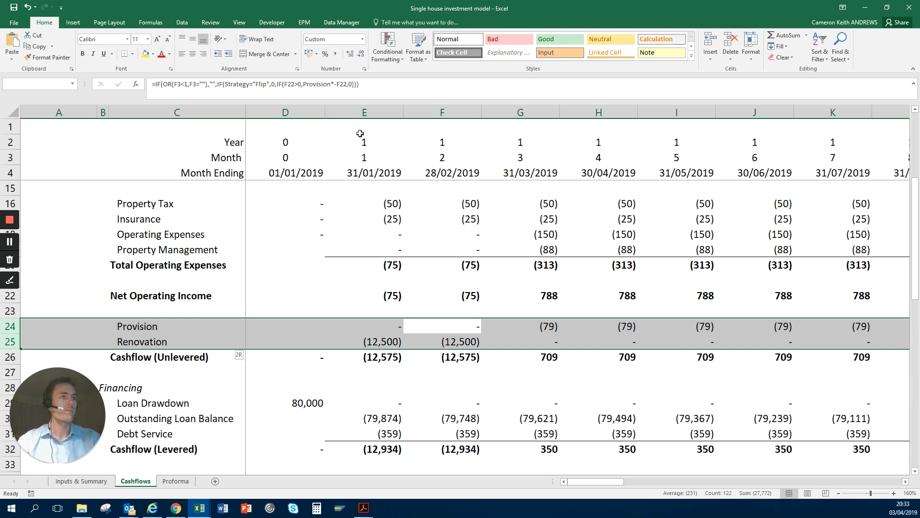
Step: Examine the Renovation formula in F25, selecting E25:F25, and select the whole Cashflow (Unlevered) row 26
key(Down)
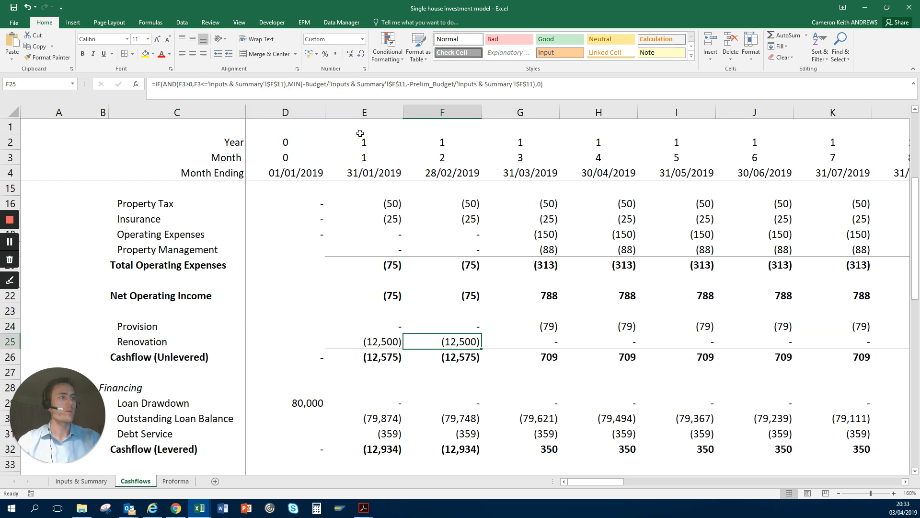
key(shift+Left)
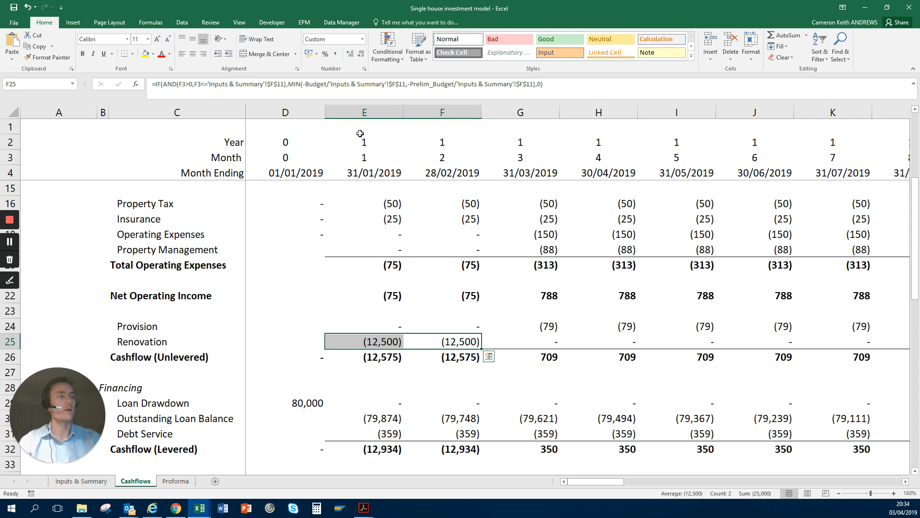
key(Down)
key(shift+space)
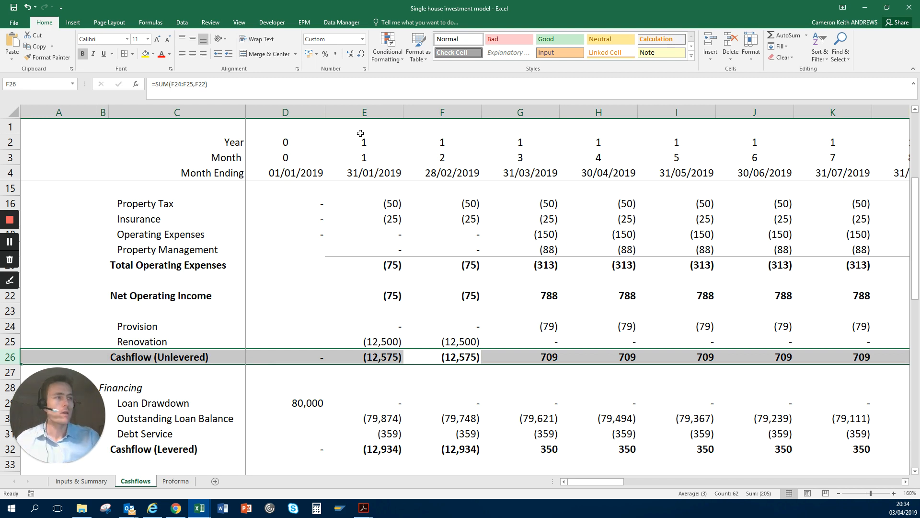
Step: Look down into the Sale section, return to the Cashflow (Levered) formula in F32 and select the whole of row 32
key(Down)
key(Down)
key(Down)
key(Down)
key(Down)
key(Down)
key(Down)
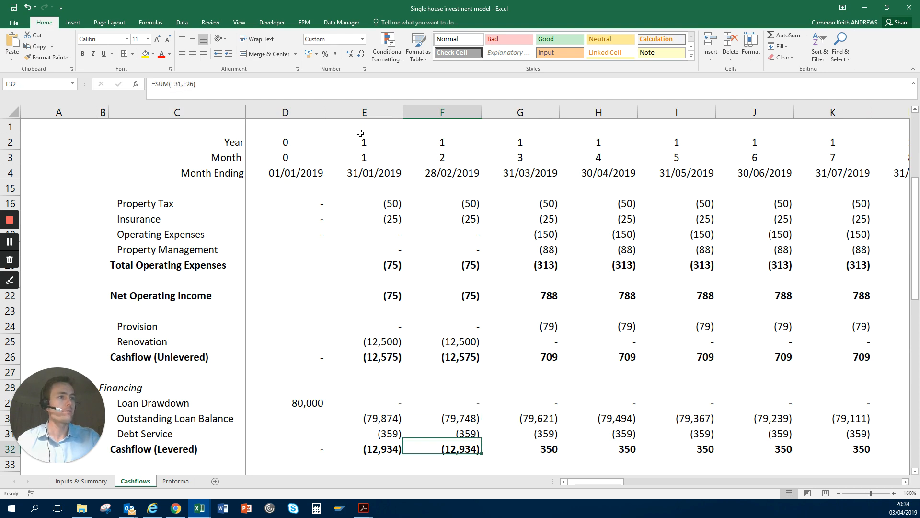
key(Down)
key(Down)
key(Down)
key(Down)
key(Down)
key(Down)
key(Up)
key(Up)
key(Up)
key(Up)
key(Up)
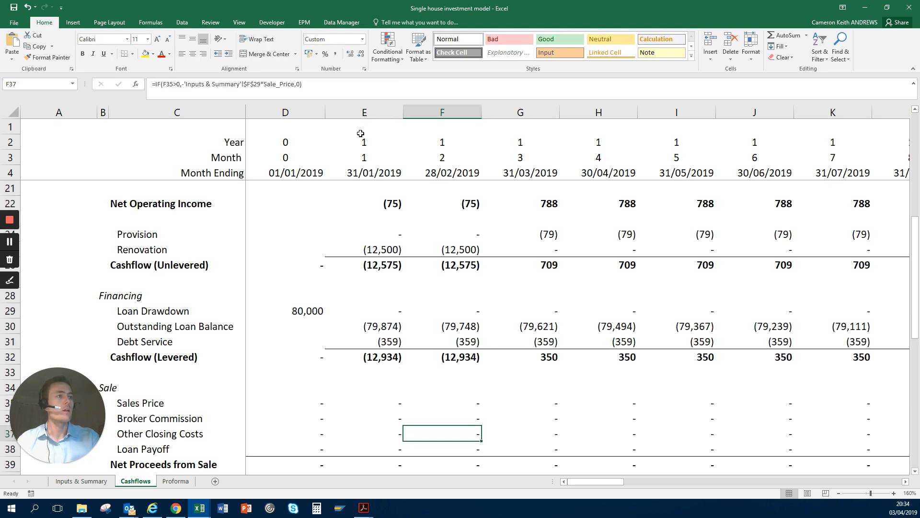
key(Up)
key(Up)
key(shift+space)
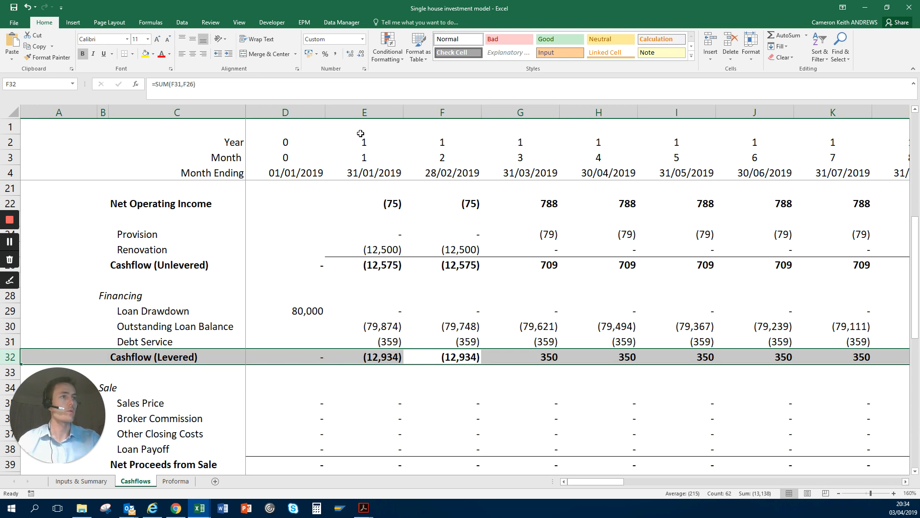
Step: Select the whole rows of the Financing section from its heading in row 28 down through Outstanding Loan Balance
key(Up)
key(Left)
key(Up)
key(Up)
key(Up)
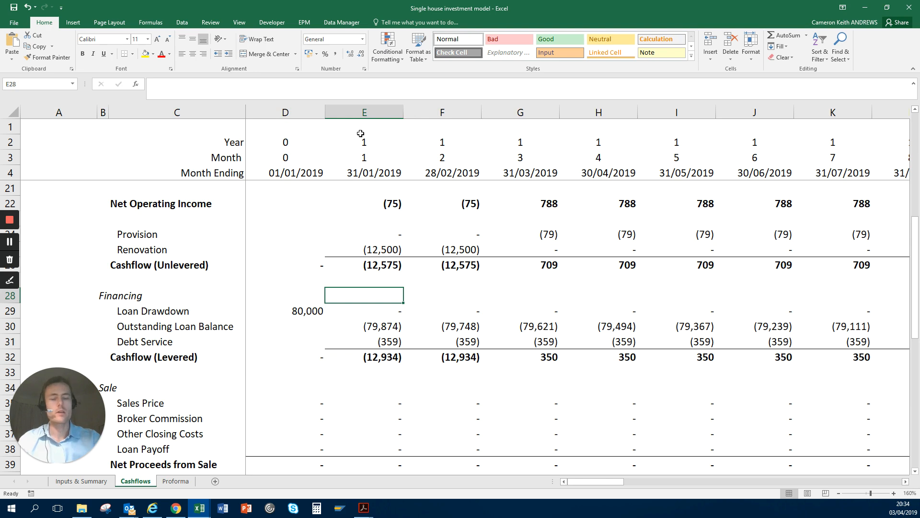
key(shift+space)
key(shift+Down)
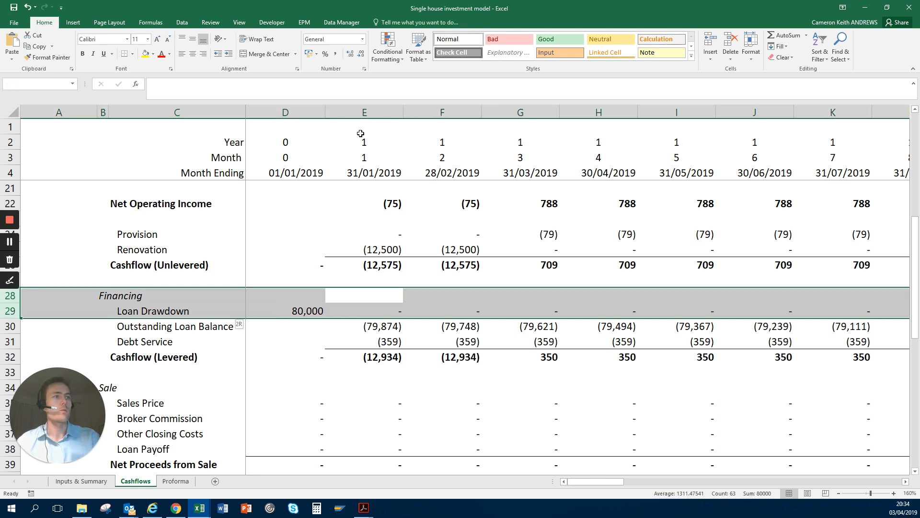
key(shift+Down)
Step: Examine the Outstanding Loan Balance formula in E30 and compare it across row 30 through month 7
key(Down)
key(Down)
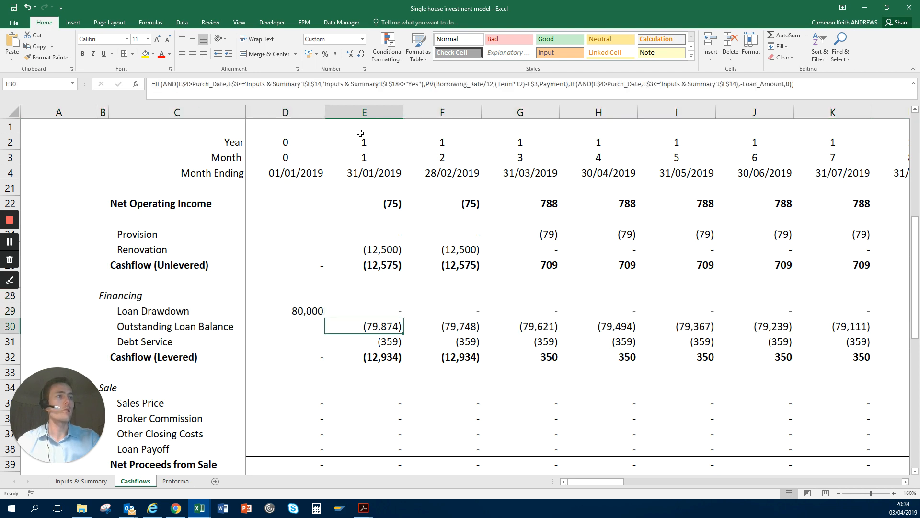
key(Up)
key(Down)
key(Right)
key(Right)
key(Right)
key(Right)
key(Right)
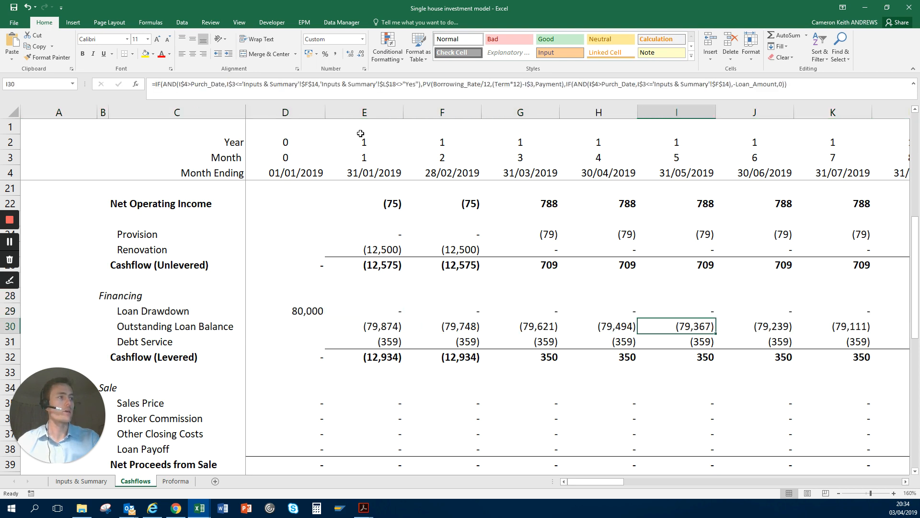
key(Left)
key(Right)
key(Right)
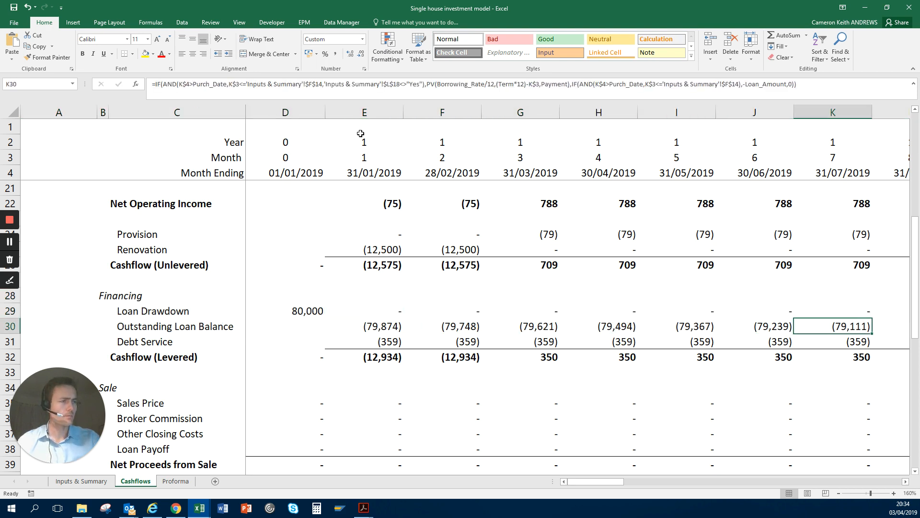
key(Left)
key(Left)
key(Left)
key(Left)
key(Left)
key(Left)
Step: Examine the month 1 Debt Service formula in E31 and select the whole Cashflow (Levered) row 32
key(Down)
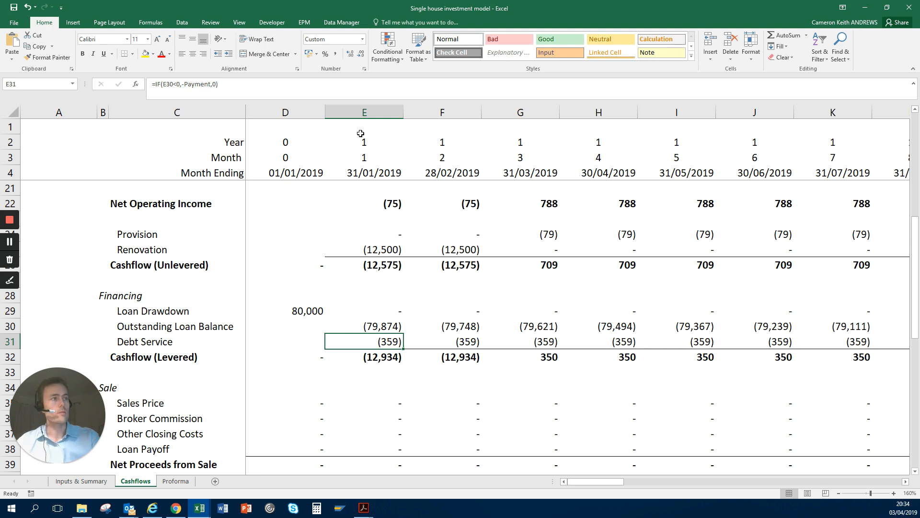
key(Down)
key(Down)
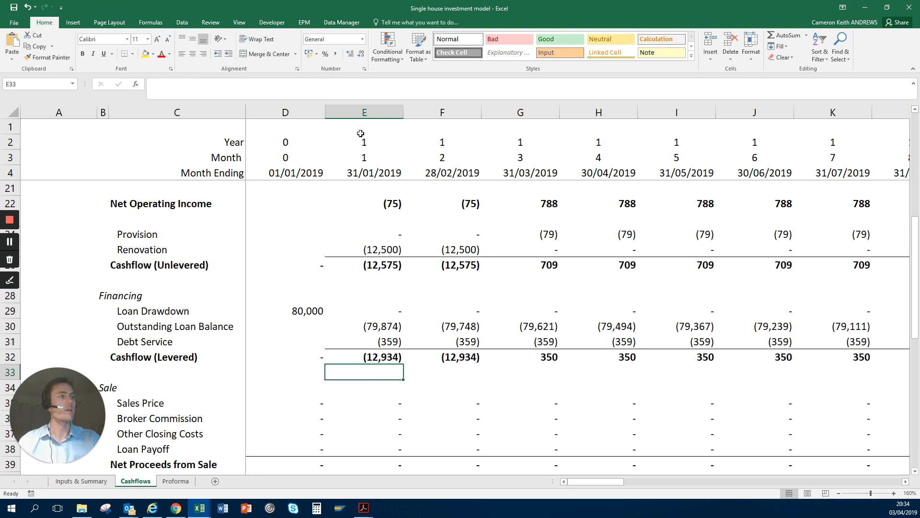
key(Up)
key(shift+space)
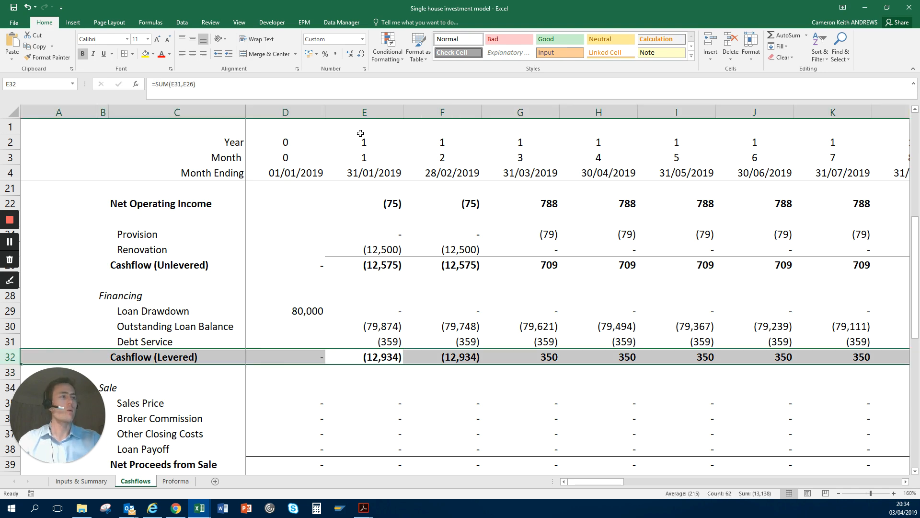
Step: Select the whole rows of the Sale section from its heading in row 34 down through Loan Payoff
key(Down)
key(Down)
key(Down)
key(Down)
key(Down)
key(Down)
key(Down)
key(Down)
key(Down)
key(Down)
key(Down)
key(Down)
key(Down)
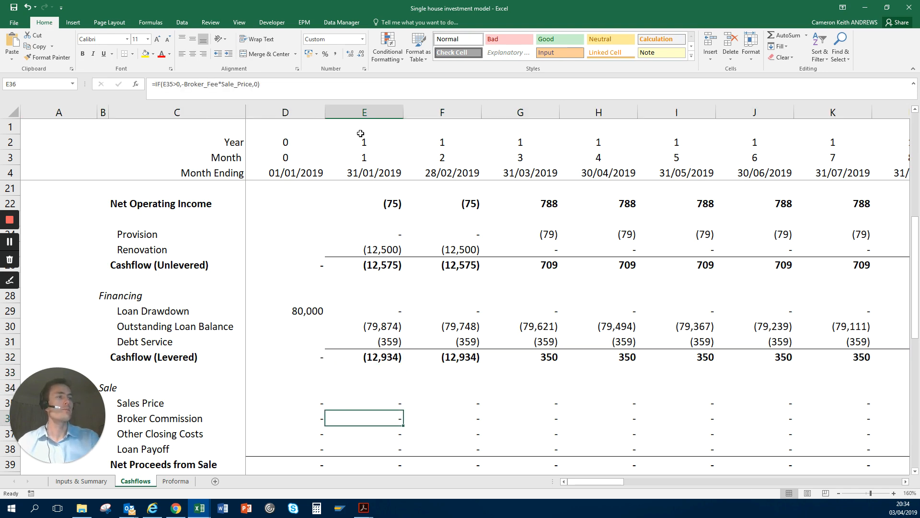
key(Left)
key(Up)
key(Up)
key(Up)
key(Up)
key(Up)
key(Up)
key(Up)
key(Up)
key(Up)
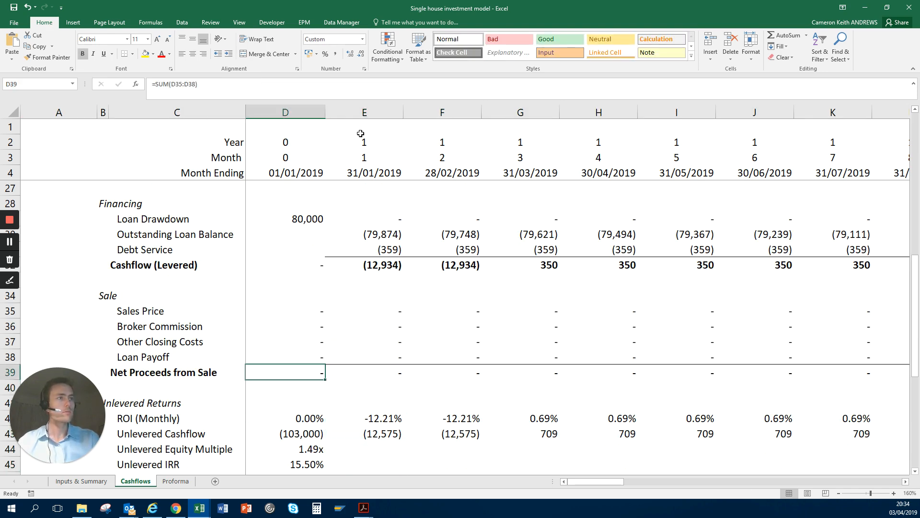
key(Up)
key(Up)
key(shift+space)
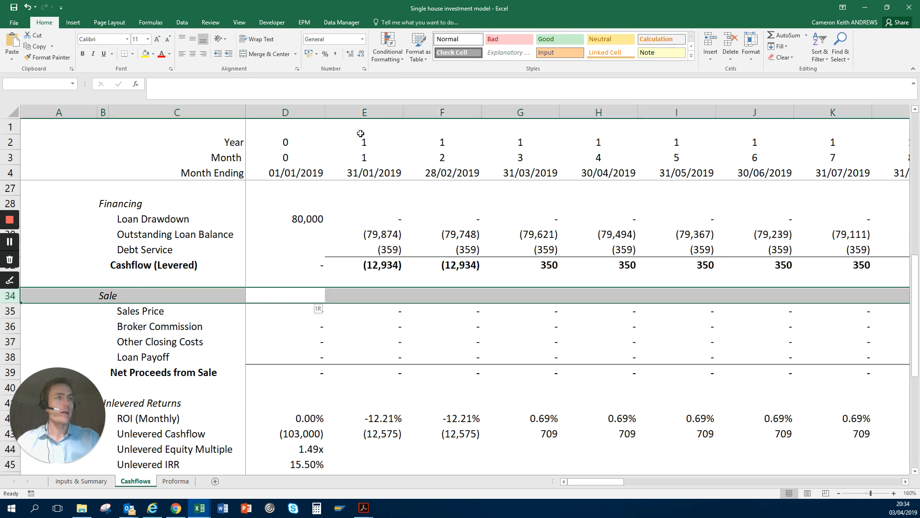
key(shift+Down)
key(shift+Down)
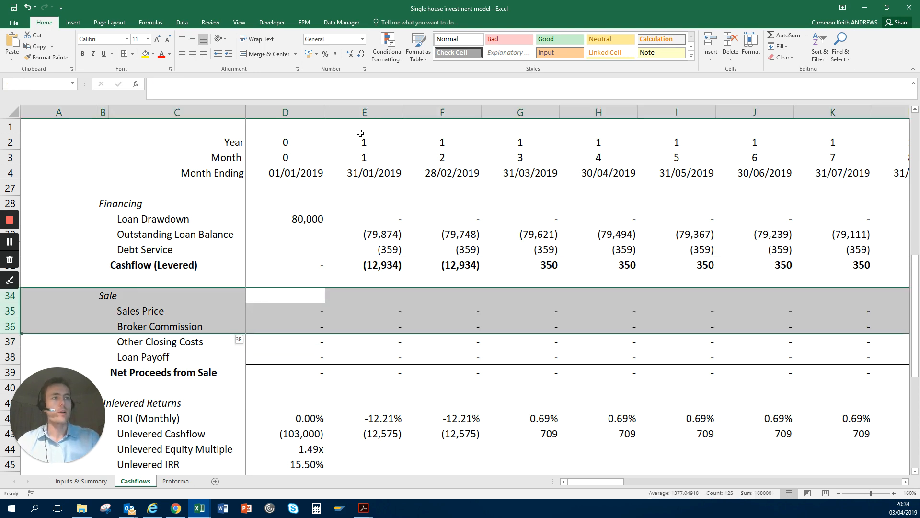
key(shift+Down)
key(shift+Down)
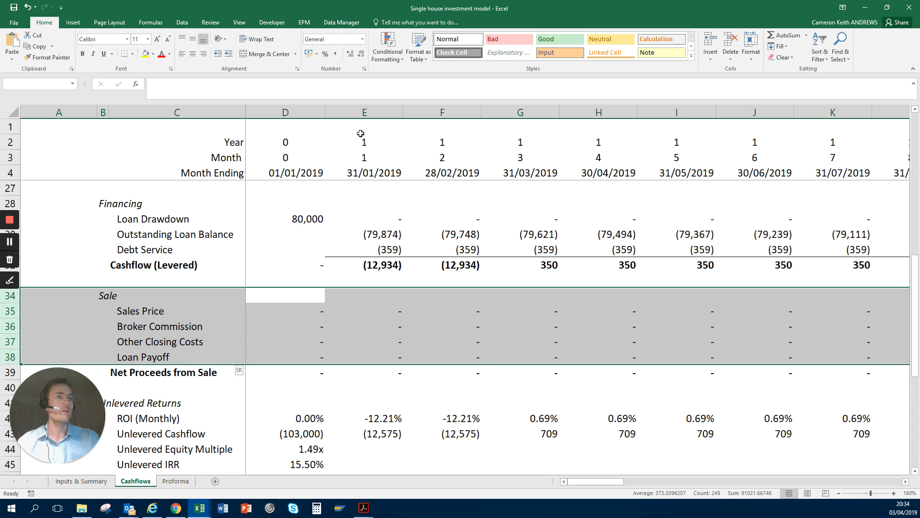
Step: Follow the Sales Price formula from E35 along row 35 to month 36 and select the whole column AN
key(Down)
key(Right)
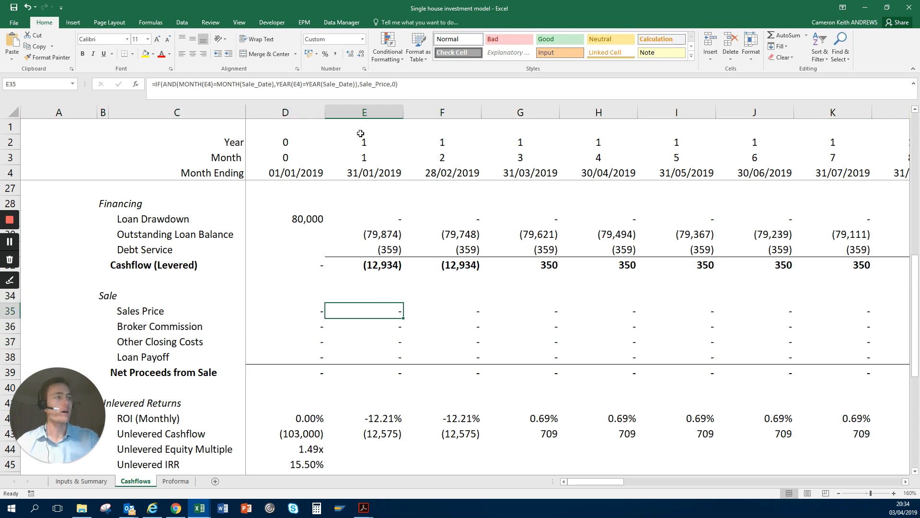
key(Right)
key(Right)
key(Right)
key(Right)
key(Right)
key(Right)
key(Right)
key(Right)
key(Right)
key(Right)
key(Right)
key(Right)
key(Right)
key(Right)
key(Right)
key(Right)
key(Right)
key(Right)
key(Right)
key(Right)
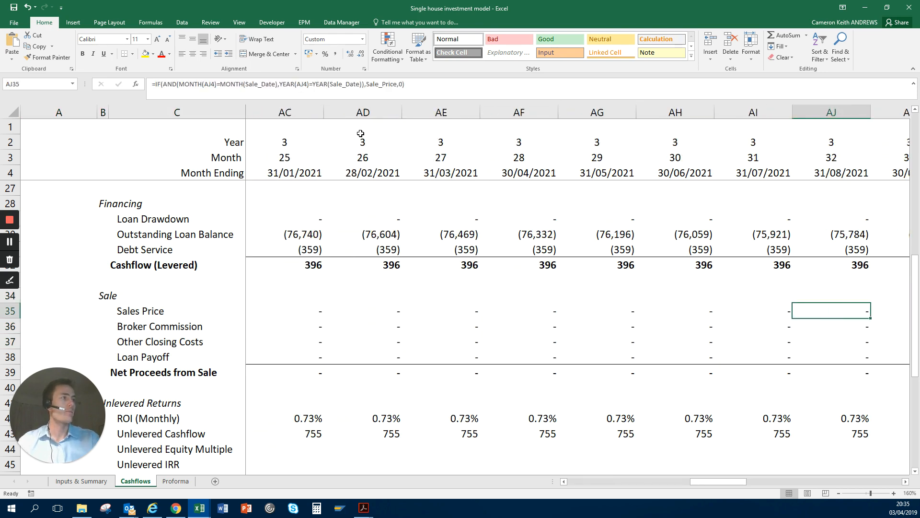
key(Right)
key(Right)
key(Right)
key(Right)
key(Right)
key(Right)
key(Right)
key(Right)
key(Right)
key(Right)
key(Right)
key(Right)
key(Left)
key(Left)
key(Left)
key(Left)
key(Left)
key(Left)
key(Left)
key(Left)
key(Left)
key(Left)
key(Right)
key(Right)
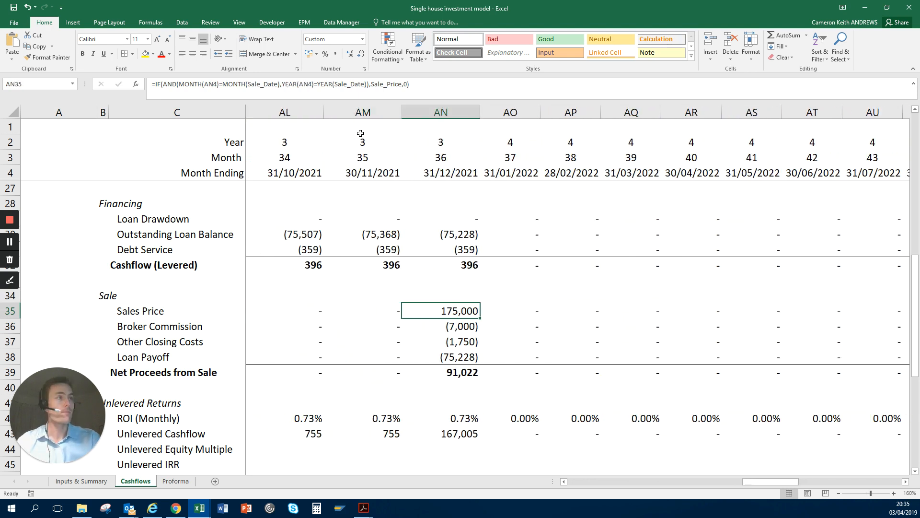
key(ctrl+space)
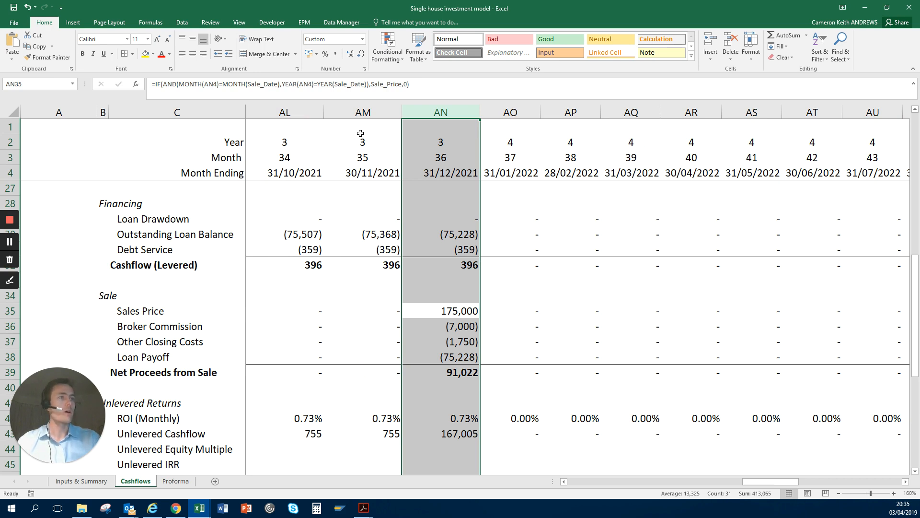
Step: Inspect the cells referenced by the month 36 Loan Payoff formula in AN38 and go on to Net Proceeds from Sale
key(Down)
key(Down)
key(Down)
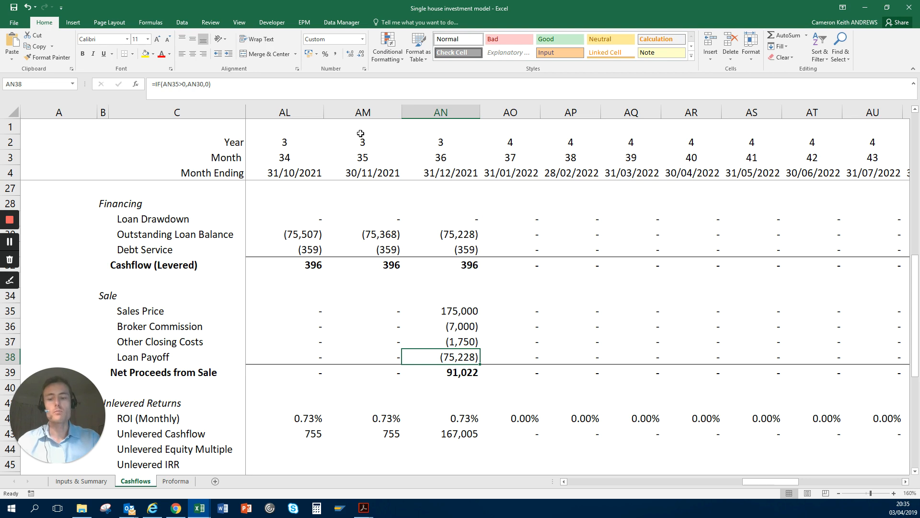
key(F2)
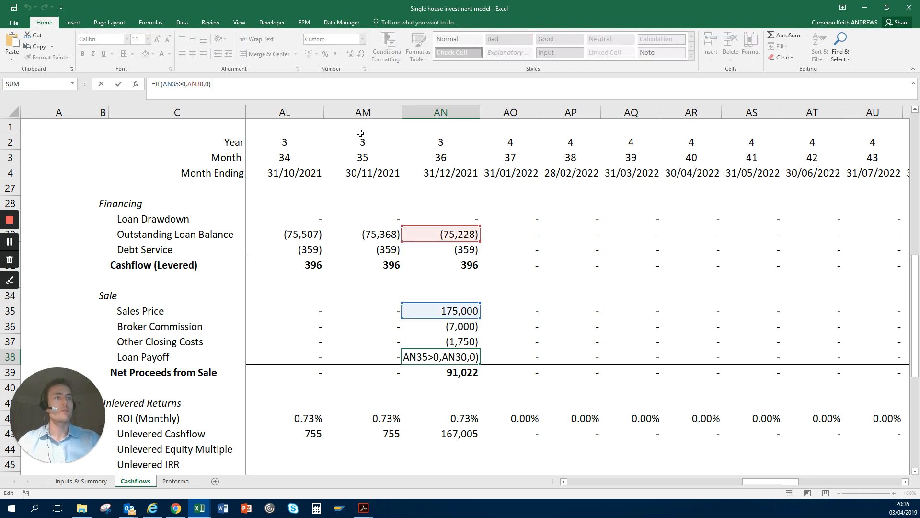
key(Escape)
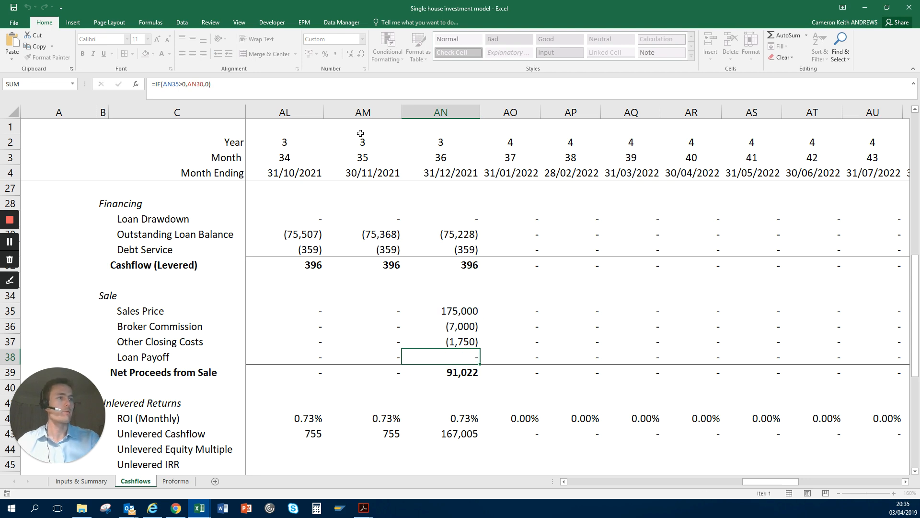
key(Return)
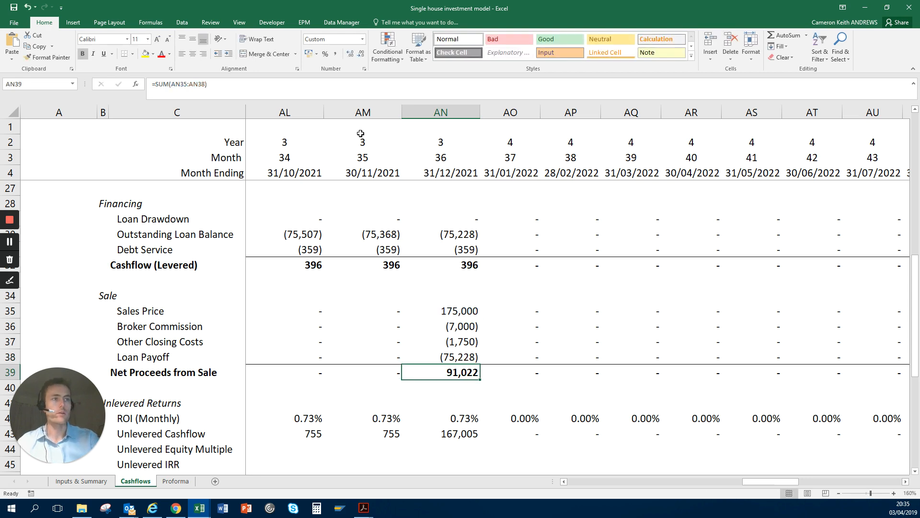
Step: Return to month 0 of the Net Proceeds from Sale row and go down to the unlevered Equity Required formula in D46
key(Home)
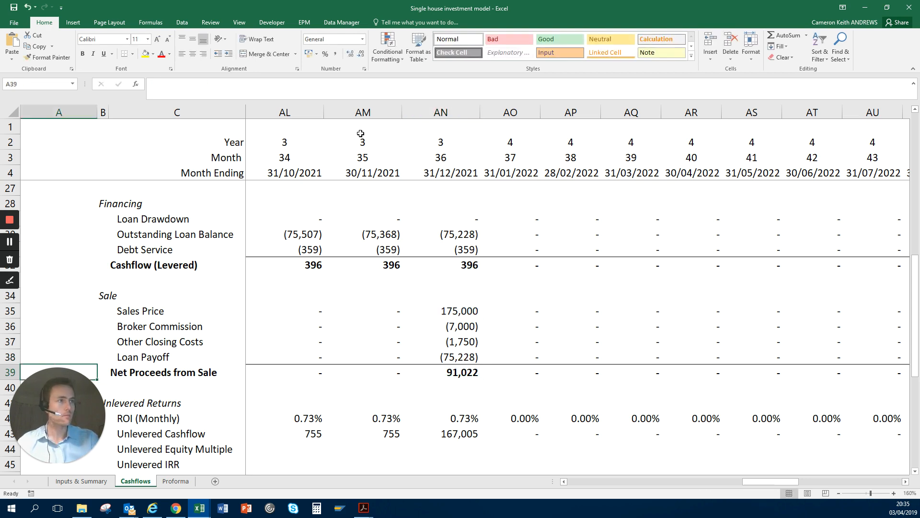
key(Right)
key(Right)
key(Right)
key(Right)
key(Right)
key(Left)
key(Left)
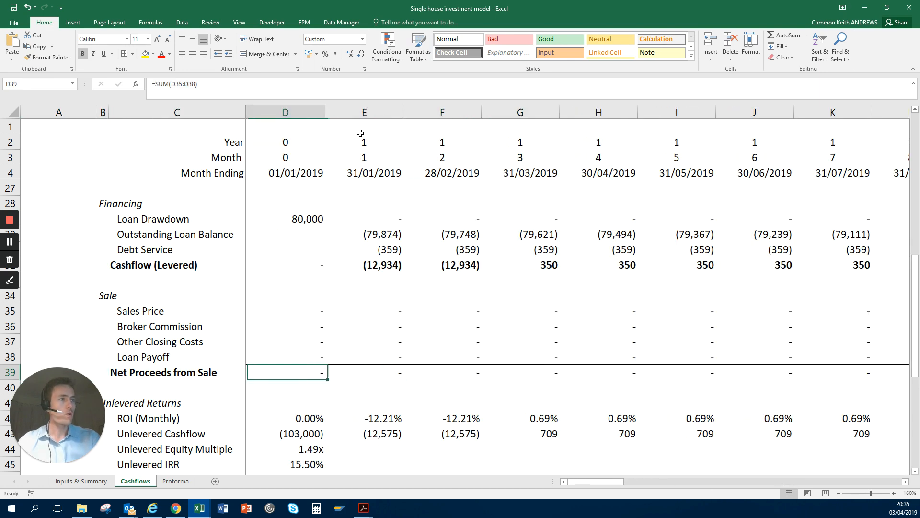
key(Down)
key(Down)
key(Down)
Step: Look through the unlevered equity formulas in column D and continue down to the Levered Cashflow formula in D52
key(Down)
key(Down)
key(Down)
key(Down)
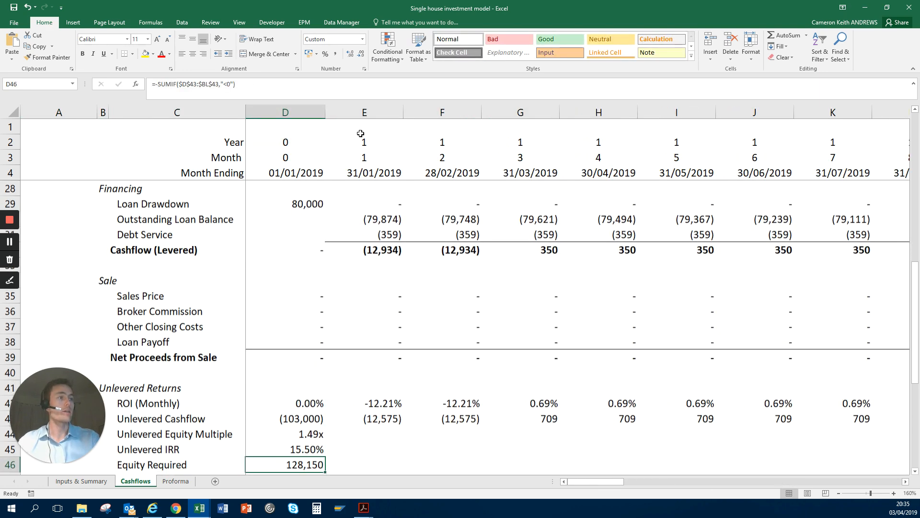
key(Down)
key(Up)
key(Up)
key(Down)
key(Down)
key(Down)
key(Down)
key(Down)
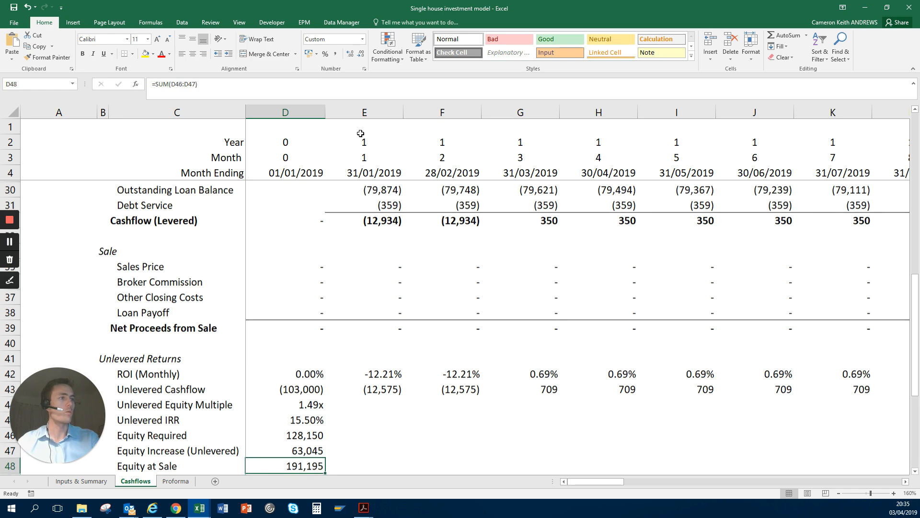
key(Up)
key(Up)
key(Up)
key(Down)
key(Down)
key(Down)
key(Down)
key(Down)
key(Down)
key(Down)
key(Down)
key(Down)
key(Down)
key(Down)
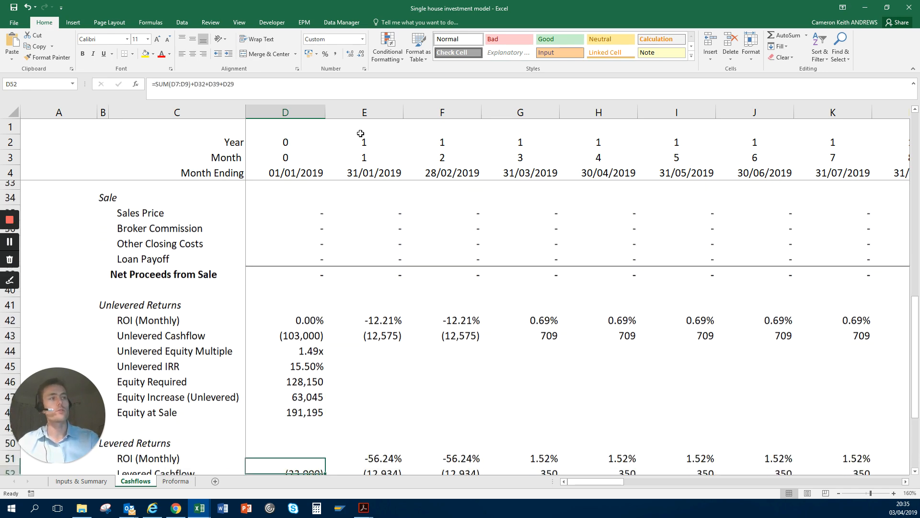
Step: Select the whole rows from the Unlevered Returns heading in row 41 down through Unlevered Equity Multiple
key(Up)
key(Up)
key(Up)
key(Up)
key(Up)
key(Up)
key(Up)
key(Up)
key(Up)
key(Up)
key(Up)
key(Up)
key(Up)
key(Up)
key(Up)
key(Up)
key(Up)
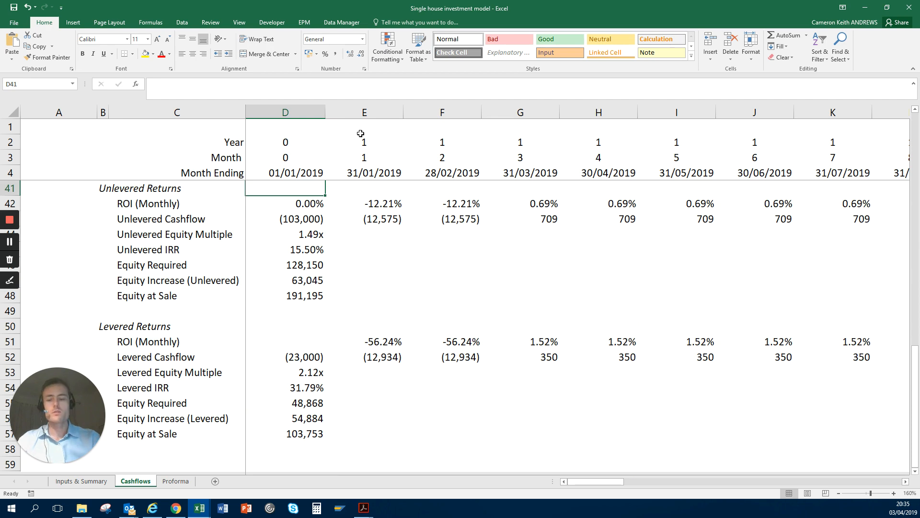
key(shift+space)
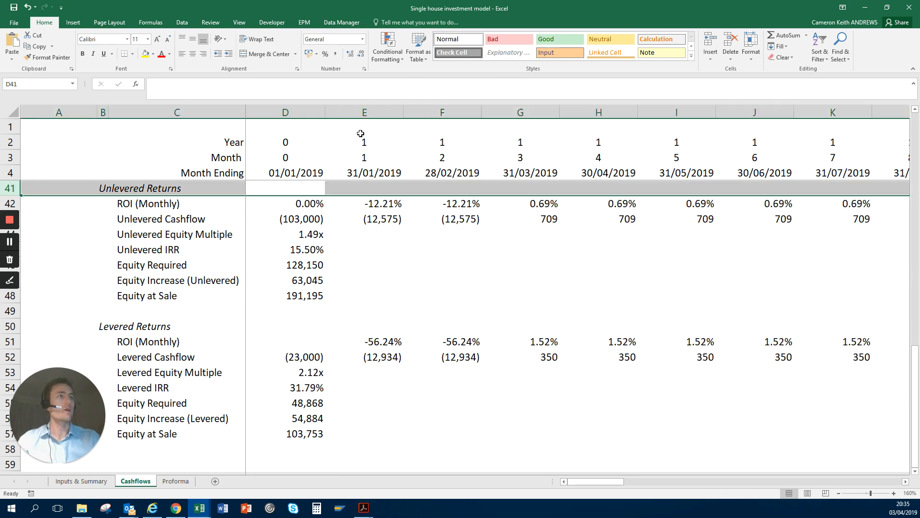
key(shift+Down)
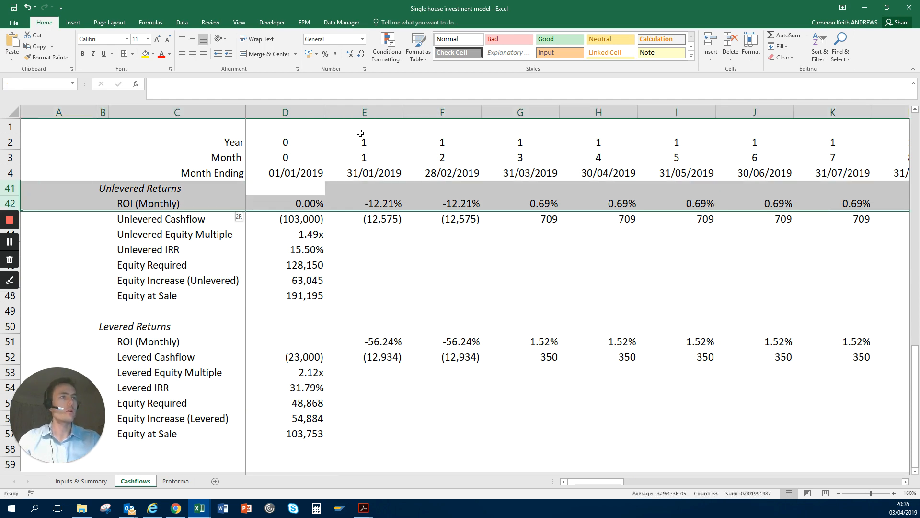
key(shift+Down)
key(shift+Down)
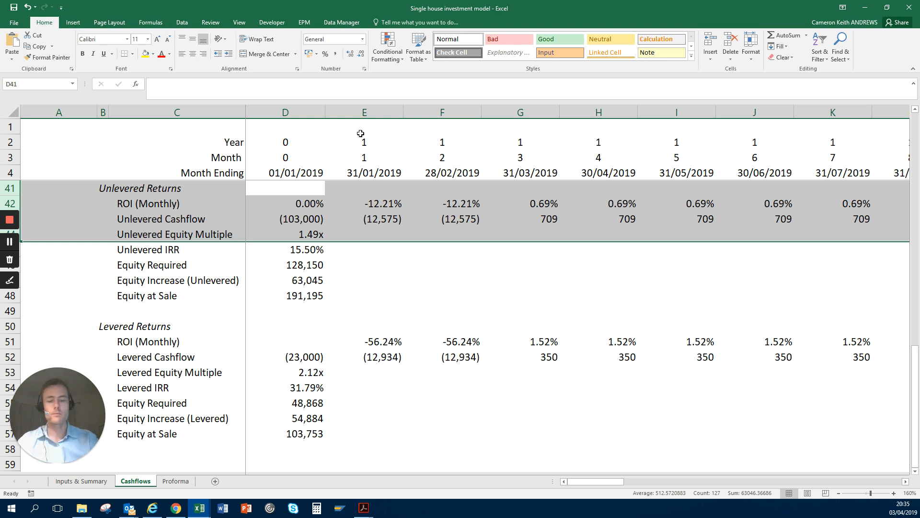
Step: Examine the Unlevered Returns formulas from D42 down to the Unlevered IRR in D45 and select the whole row 45
key(Down)
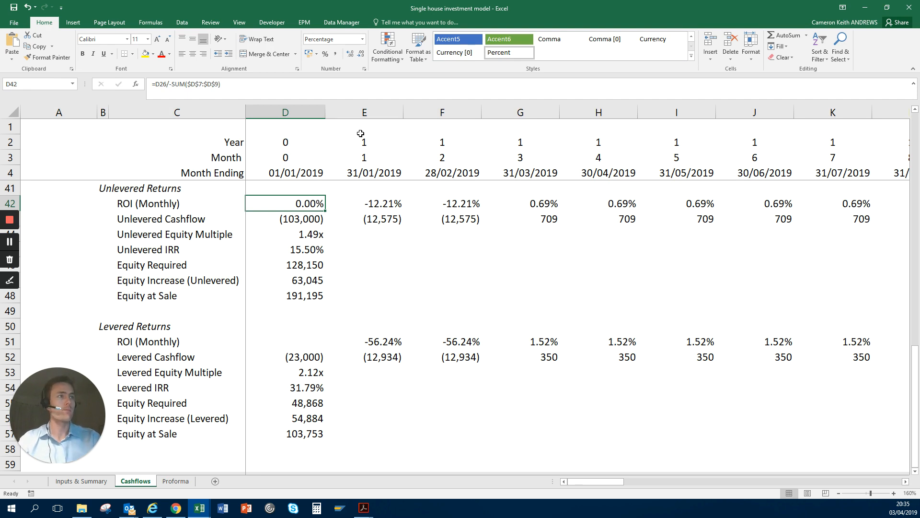
key(Down)
key(Down)
key(Down)
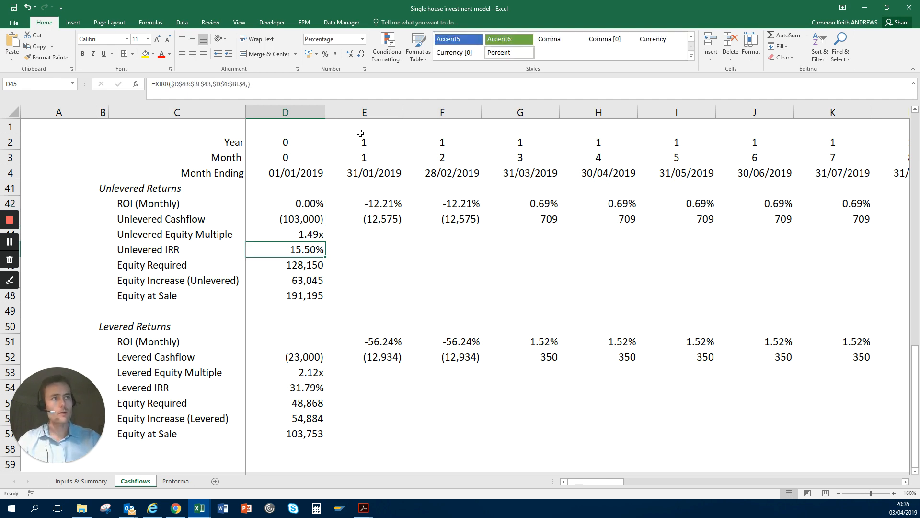
key(shift+space)
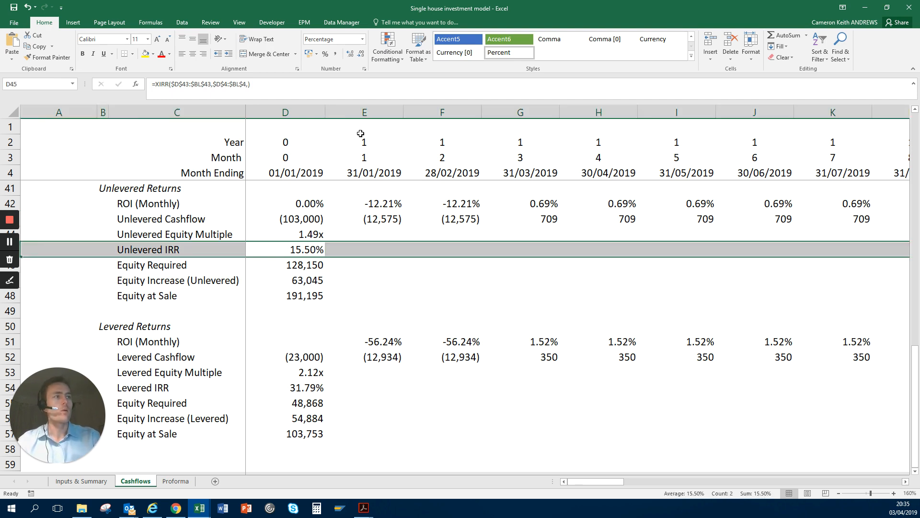
Step: Go down through the Levered Returns section and examine the Levered IRR formula in D54
key(Down)
key(Down)
key(Down)
key(Down)
key(Down)
key(Down)
key(Down)
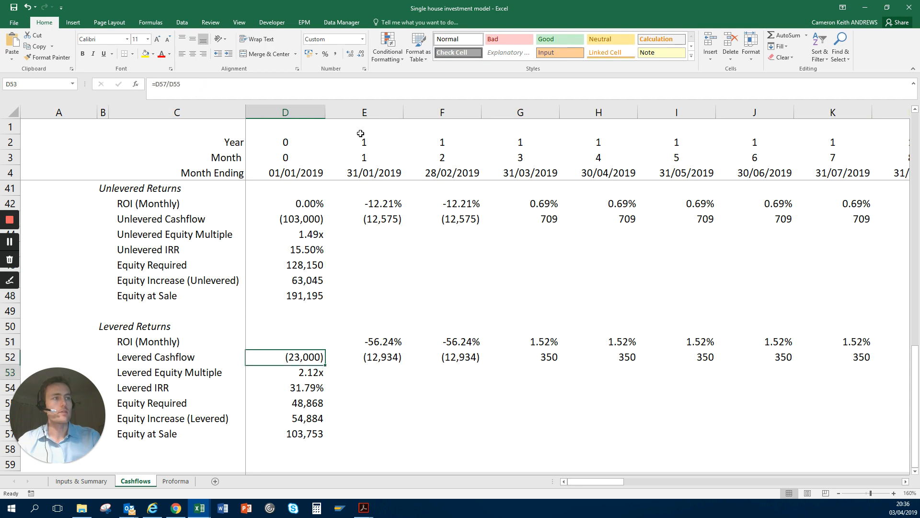
key(Down)
key(Down)
key(Down)
key(Up)
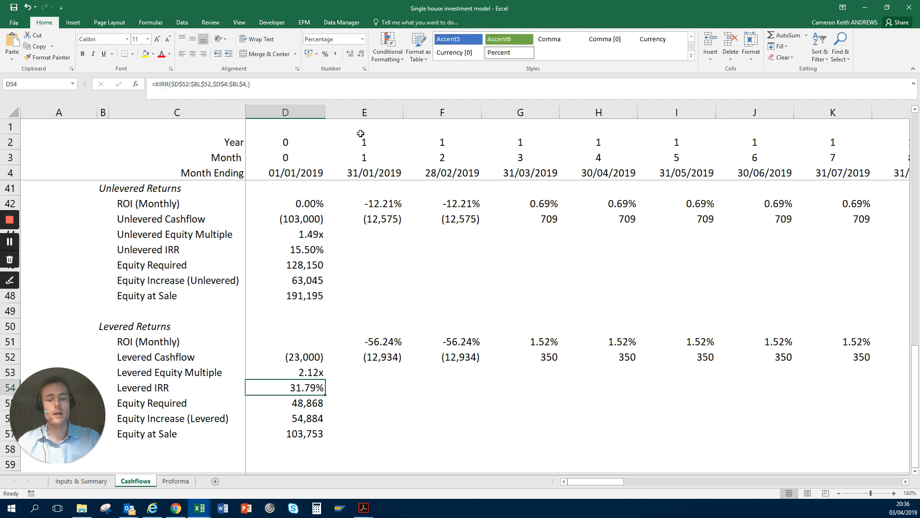
Step: Set the LTV in the Financing inputs on the Inputs & Summary sheet to 0%
key(ctrl+Page_Up)
key(Right)
key(Right)
key(Right)
key(Right)
key(Right)
key(Right)
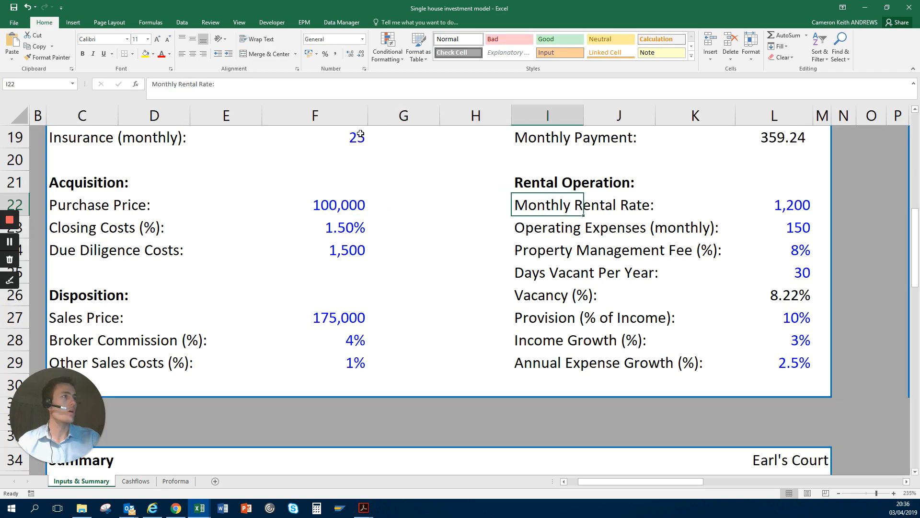
key(Up)
key(Up)
key(Up)
key(Up)
key(Up)
key(Up)
key(Up)
key(Up)
key(Up)
key(Up)
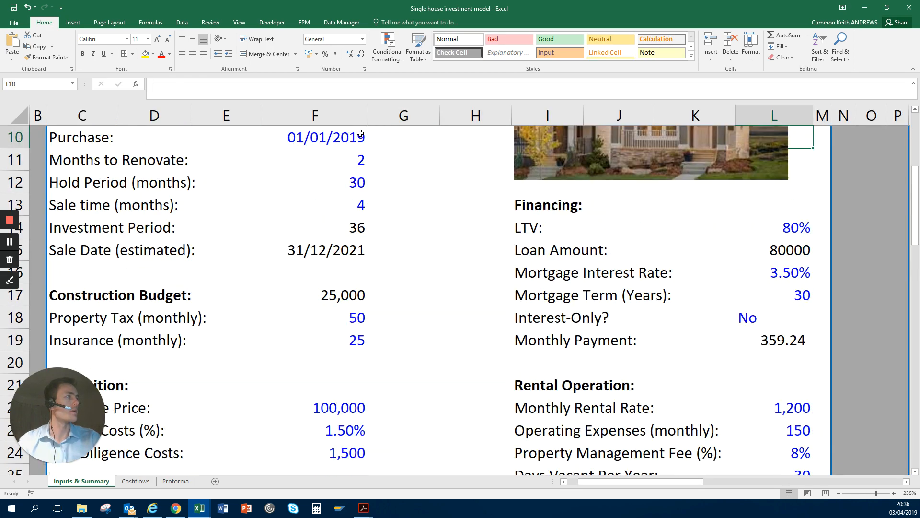
key(Down)
key(Down)
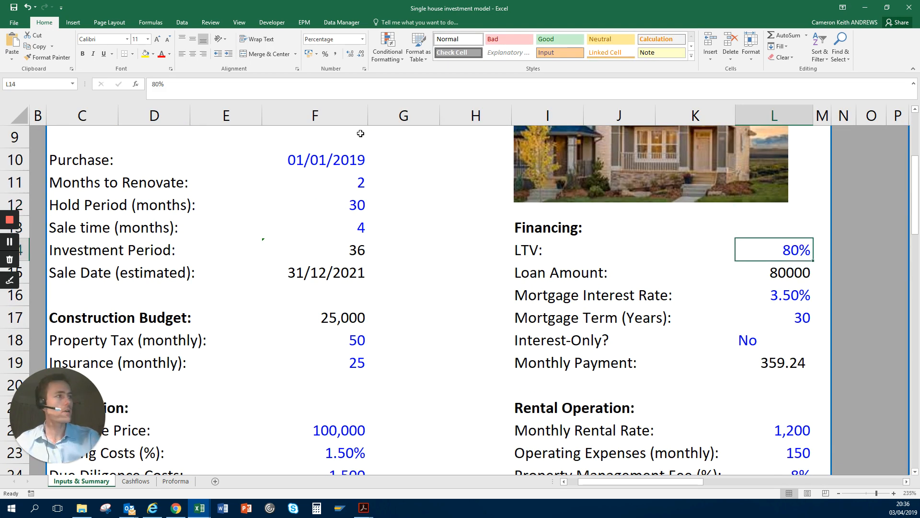
text(0)
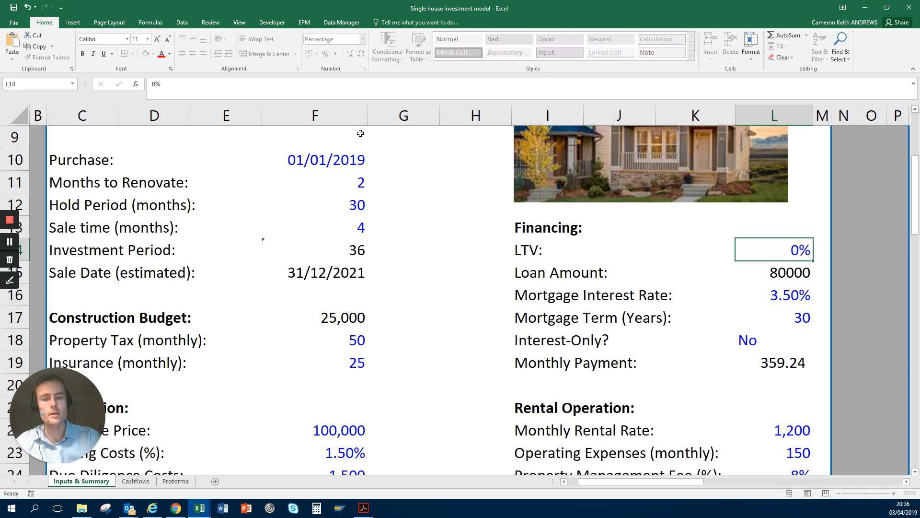
key(ctrl+Return)
Step: Return to the Cashflows sheet and compare the Levered Returns figures in D54 to D57 with the unlevered ones
key(ctrl+Page_Down)
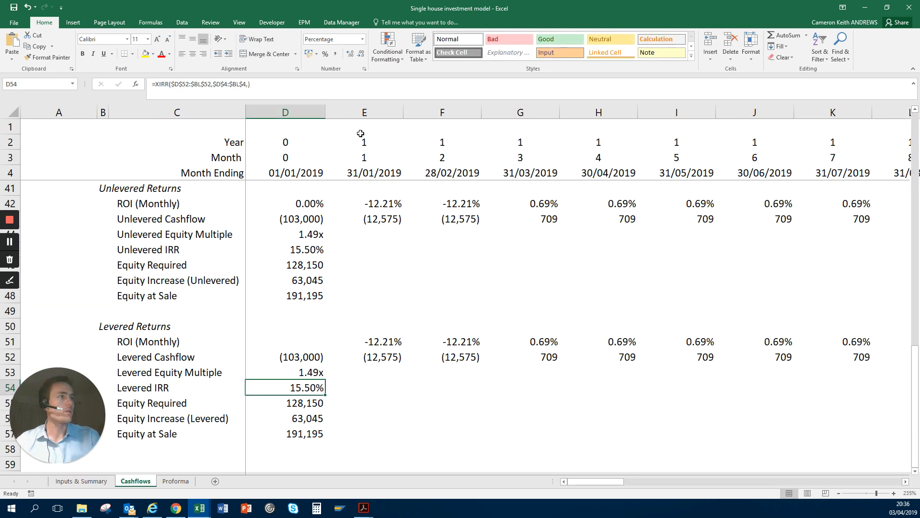
key(Down)
key(Down)
key(Down)
key(Up)
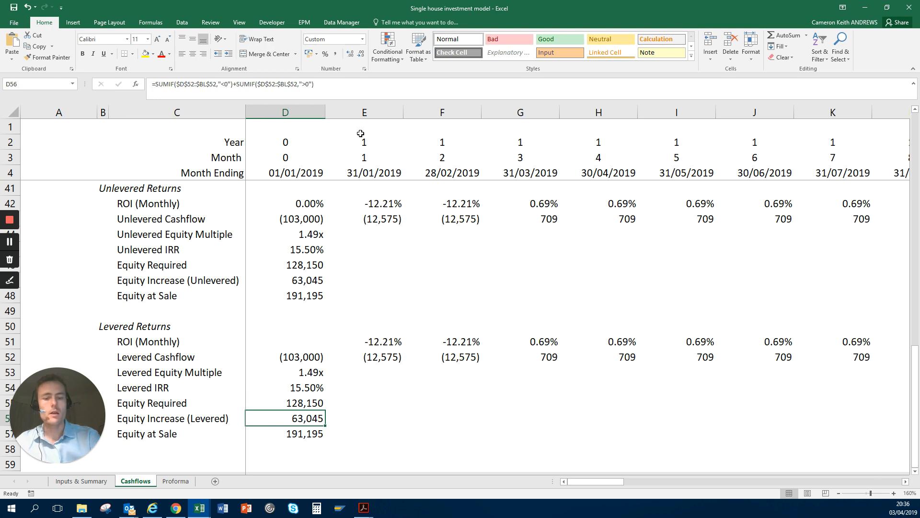
key(Down)
key(Up)
key(Up)
key(Up)
key(Up)
key(Up)
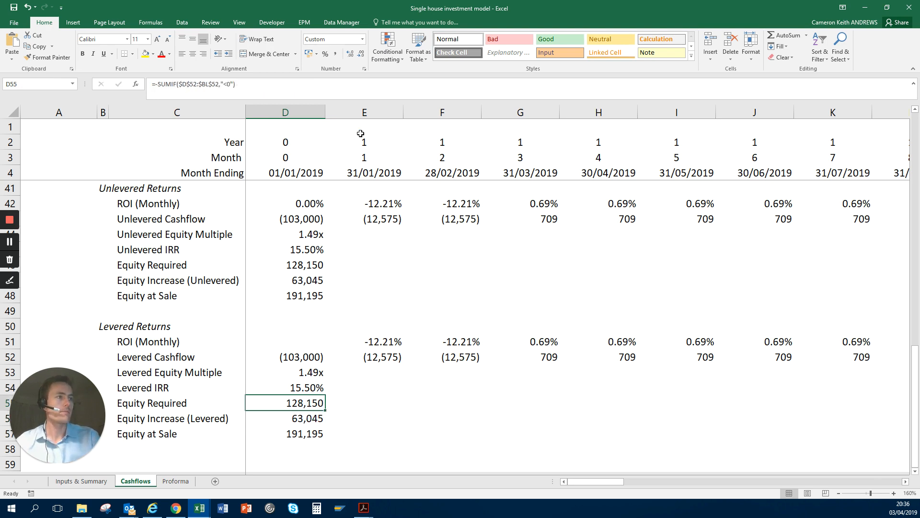
key(Down)
key(Down)
key(Down)
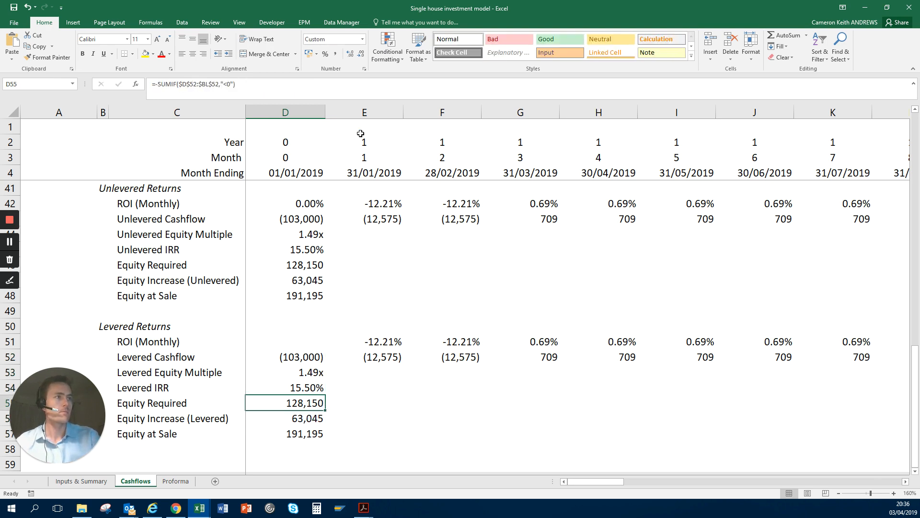
Step: Compare the Levered IRR in row 54 with the Unlevered IRR formula in D45
key(Up)
key(shift+space)
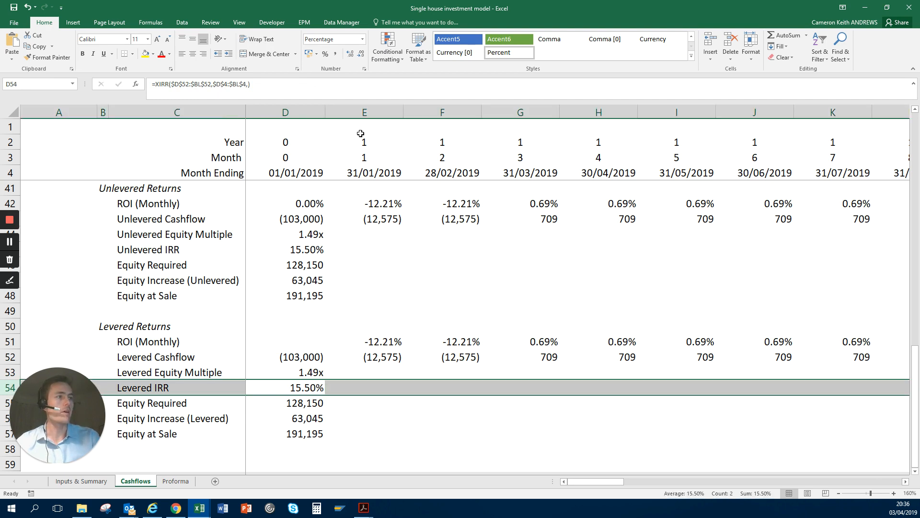
key(Up)
key(Up)
key(Up)
key(Up)
key(Up)
key(Up)
key(Up)
key(Up)
key(Up)
key(Up)
key(Down)
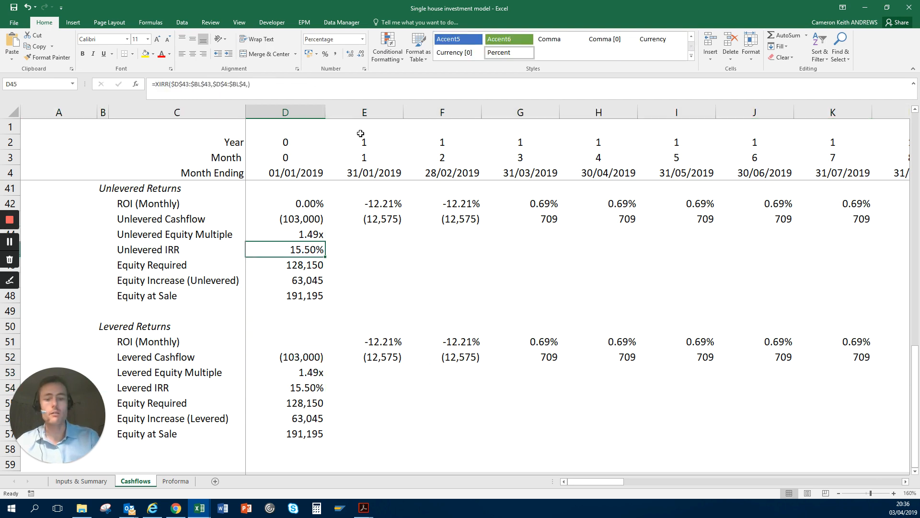
key(shift+space)
key(Left)
key(Right)
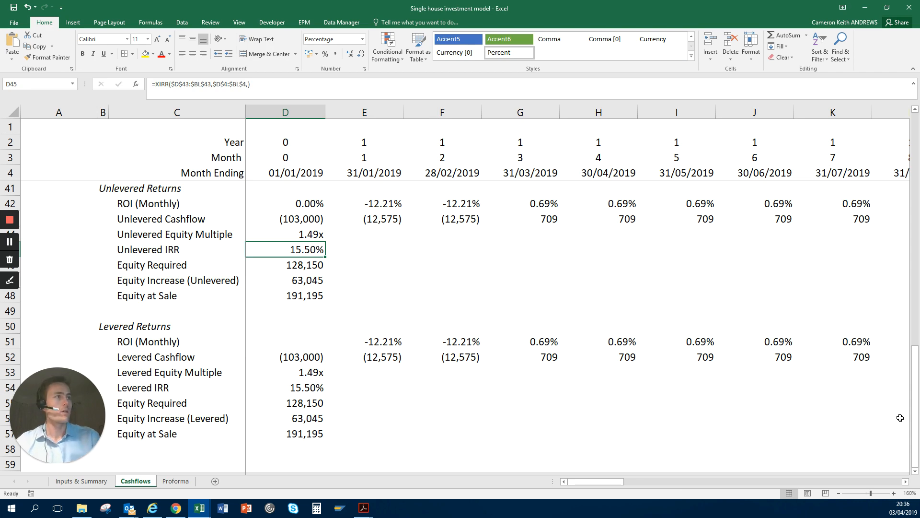
Step: Set the LTV in the Financing inputs on the Inputs & Summary sheet to 80%
key(ctrl+Page_Up)
key(Up)
key(Down)
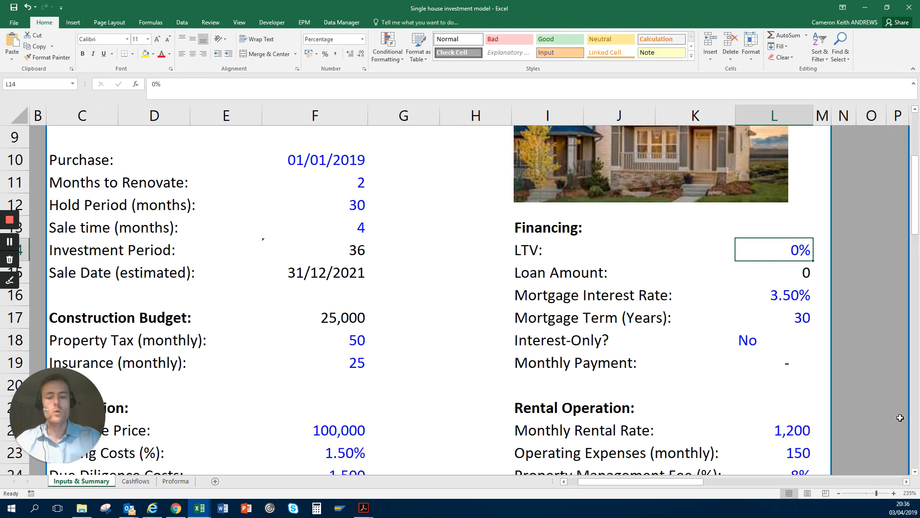
text(80)
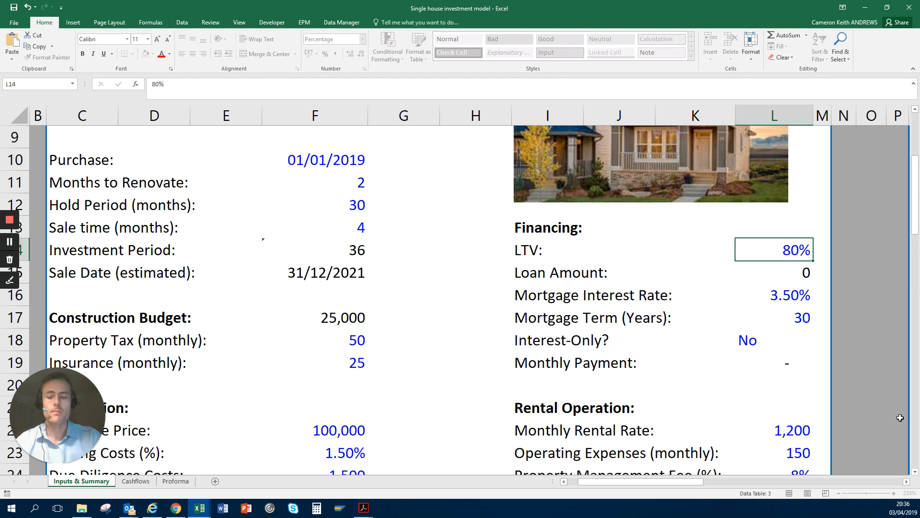
key(ctrl+Return)
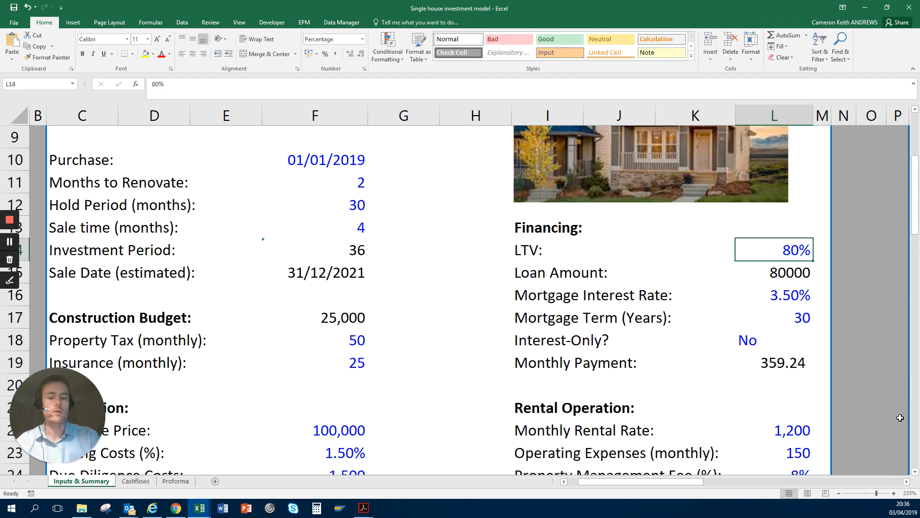
Step: Return to the Cashflows sheet and compare the updated Levered Returns figures with the Unlevered IRR in D45
key(ctrl+Page_Down)
key(Down)
key(Down)
key(Down)
key(Down)
key(Down)
key(Down)
key(Down)
key(Down)
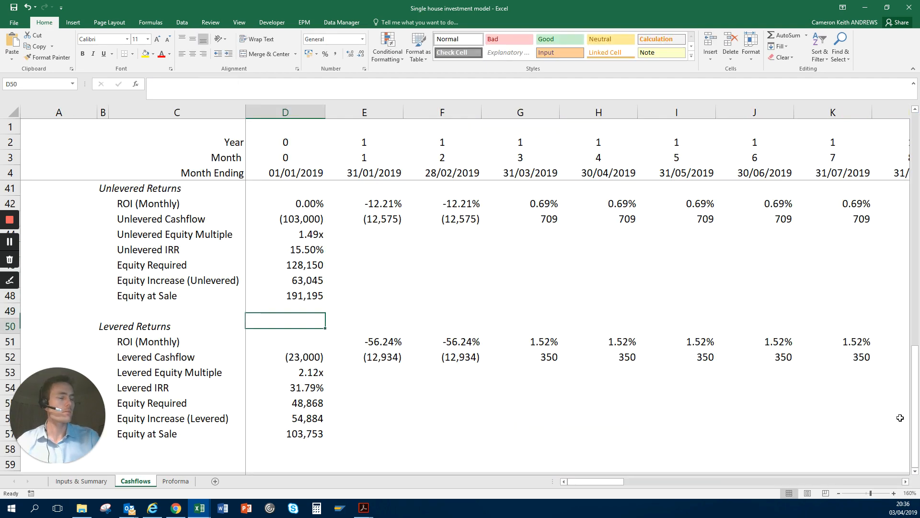
key(Down)
key(Down)
key(Down)
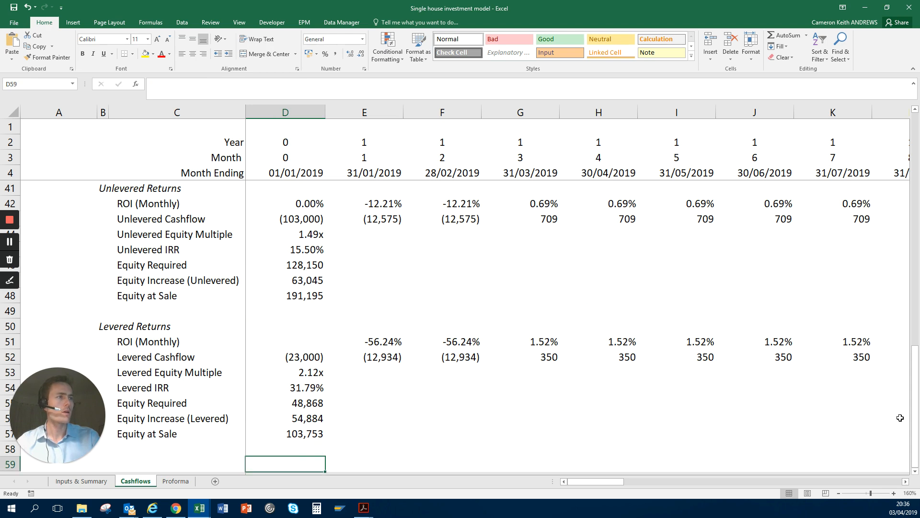
key(Up)
key(Up)
key(Up)
key(Up)
key(Up)
key(Up)
key(Up)
key(Up)
key(Up)
key(Up)
key(Up)
key(Up)
key(Up)
key(Up)
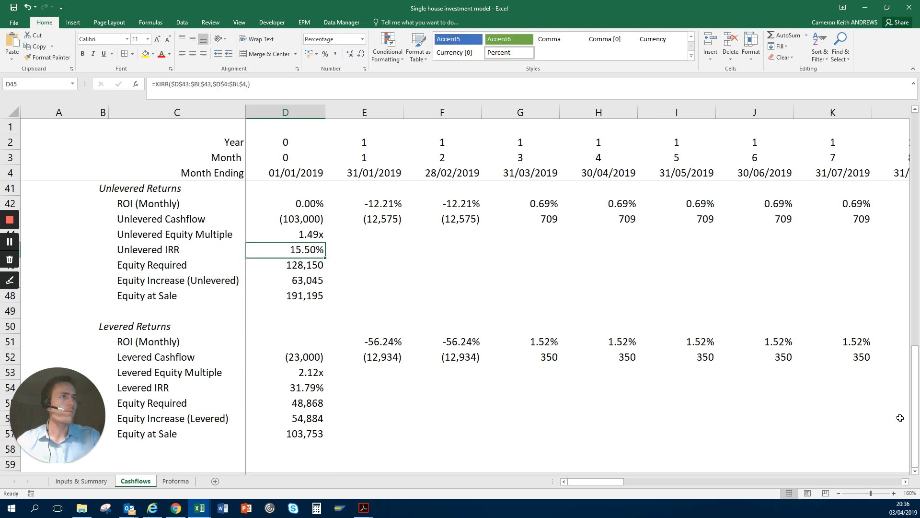
Step: Examine the unlevered ROI (Monthly) in row 42 and the Unlevered Cashflow in row 43, selecting each whole row
key(Up)
key(Up)
key(Up)
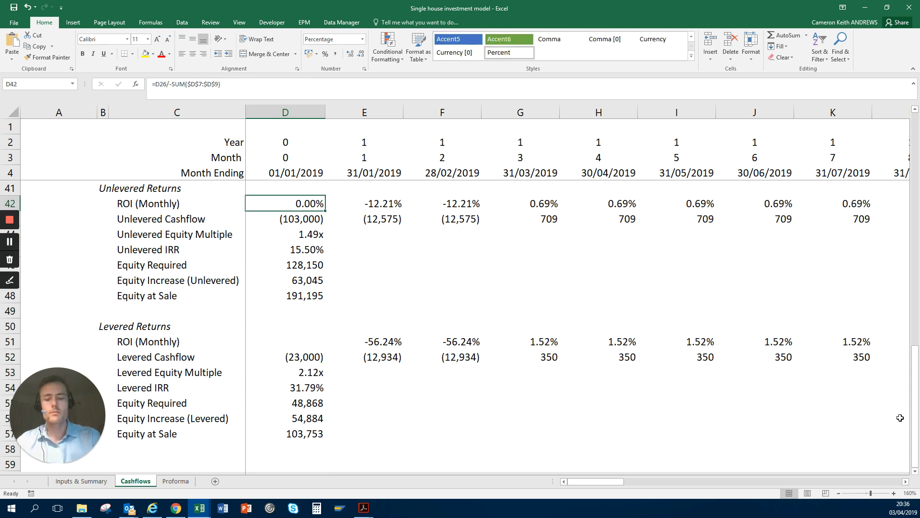
key(shift+space)
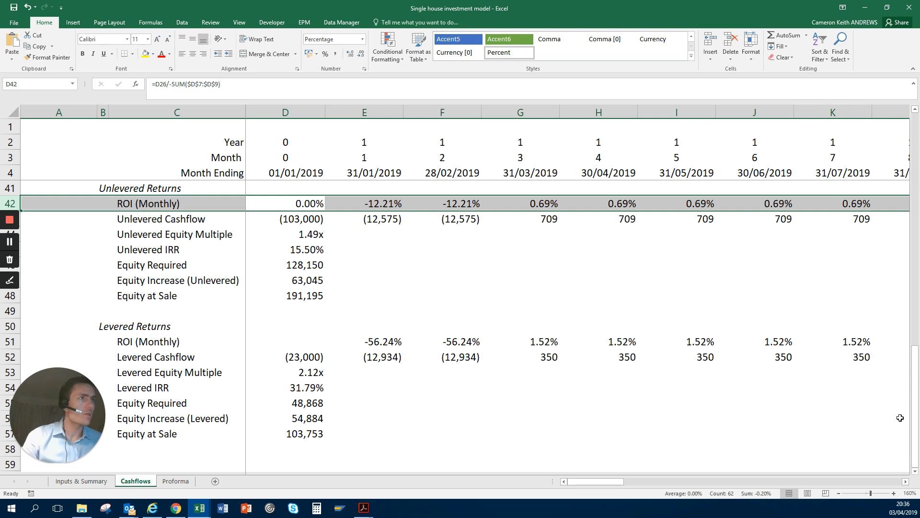
key(Down)
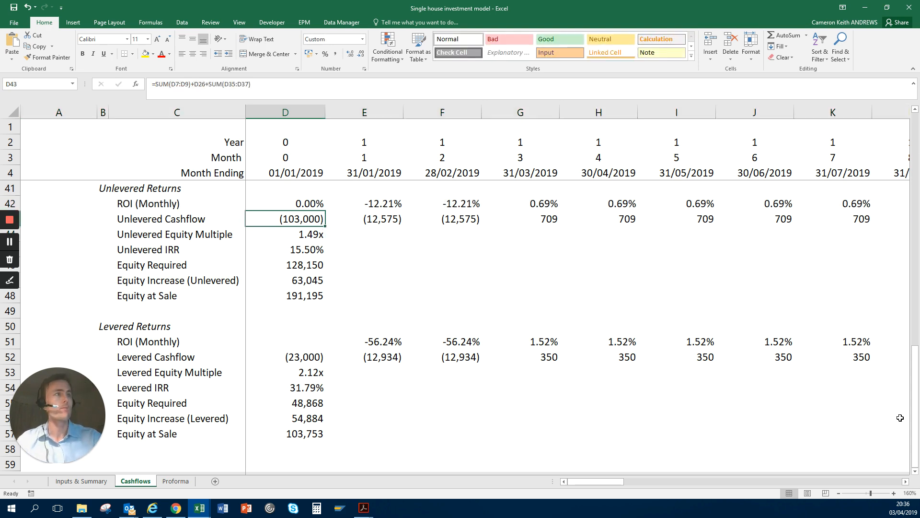
key(shift+space)
Step: Inspect the cell references in the Unlevered Equity Multiple formula in D44 and the Equity Required formula in D46
key(Down)
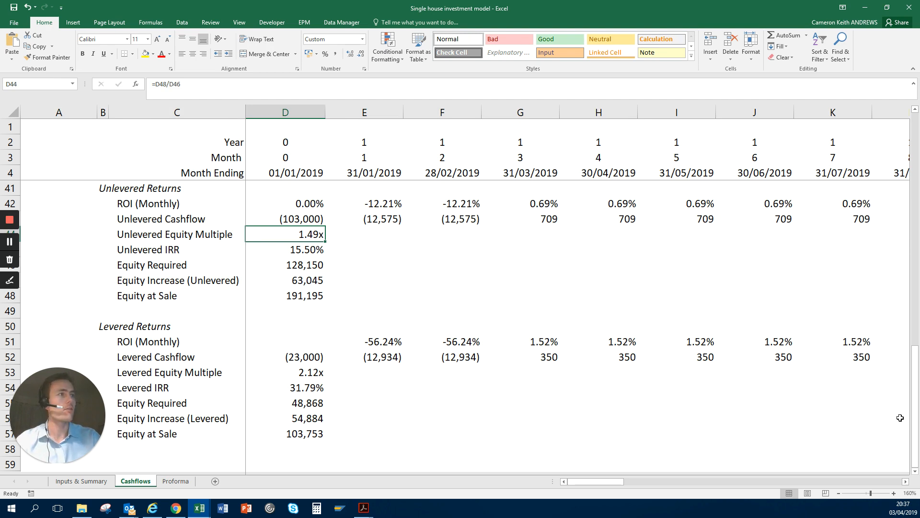
key(F2)
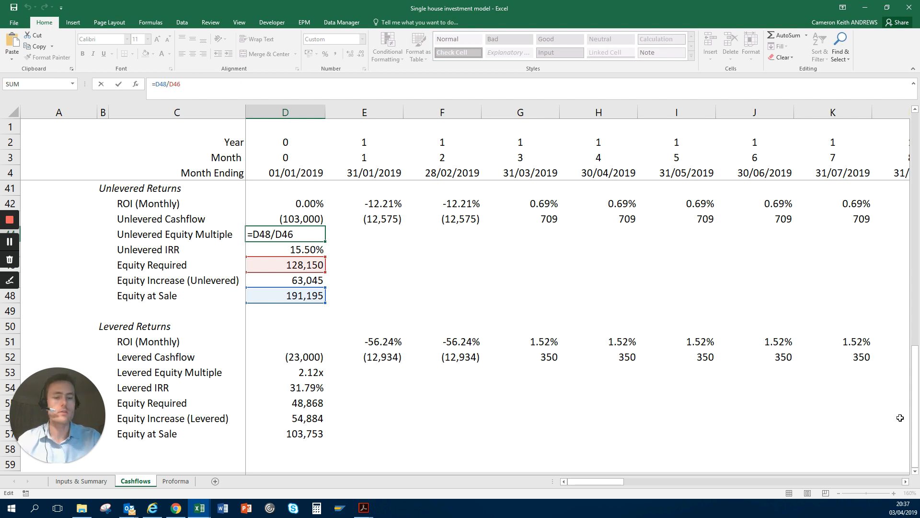
key(Return)
key(Down)
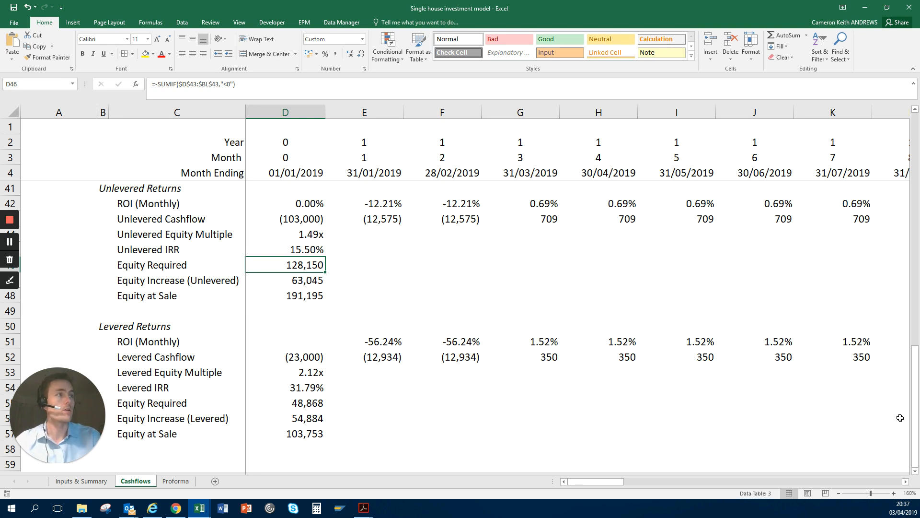
key(F2)
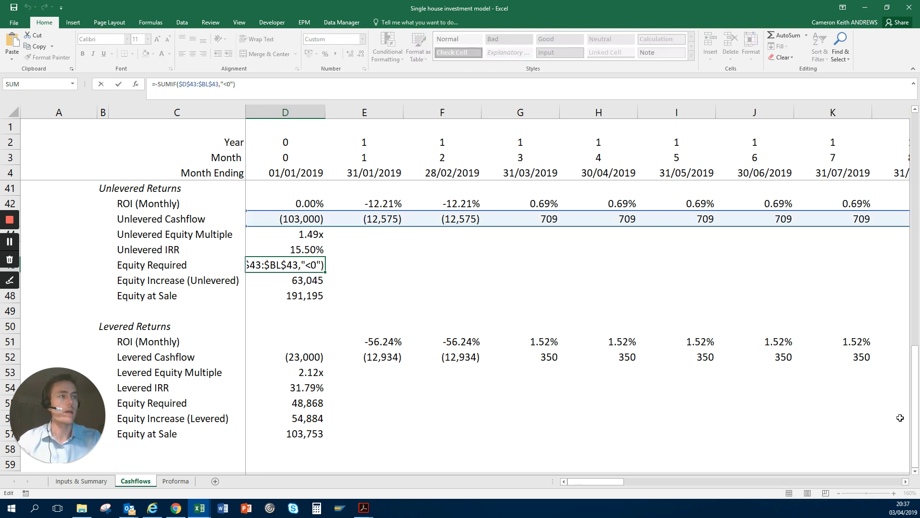
key(ctrl+Return)
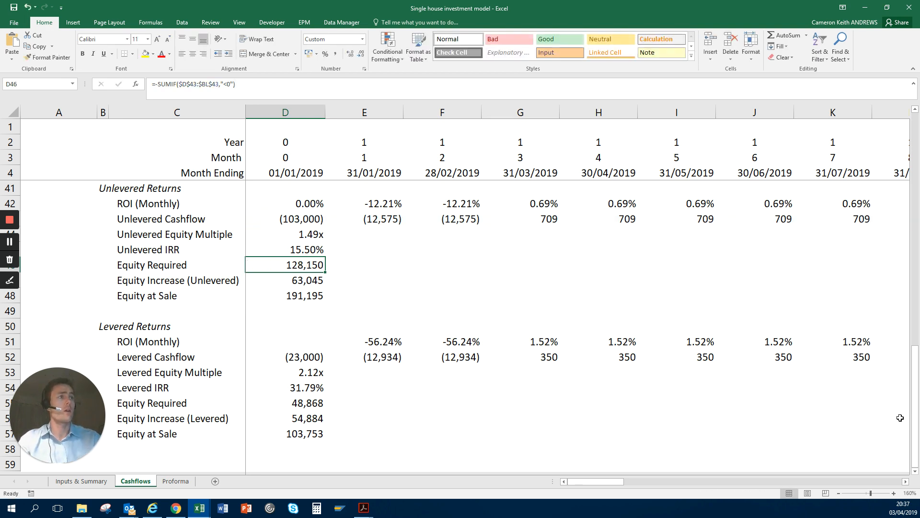
key(Right)
key(Up)
key(Left)
key(Down)
key(shift+space)
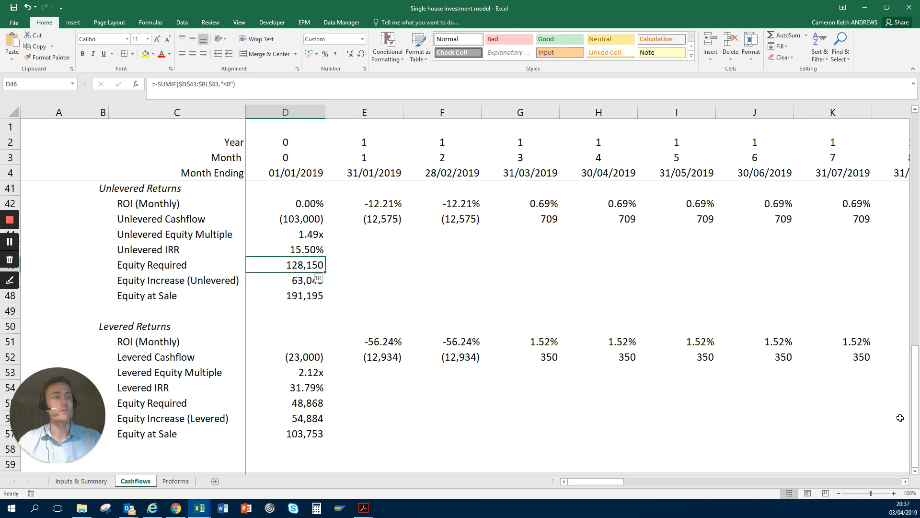
Step: Inspect the Equity Increase (Unlevered) formula in D47 and the Equity at Sale formula in D48
key(Down)
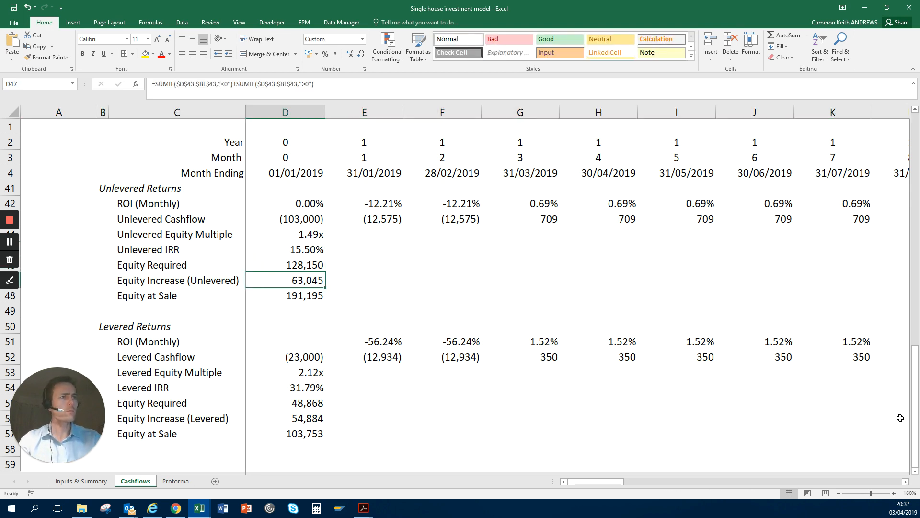
key(Down)
key(Down)
key(Up)
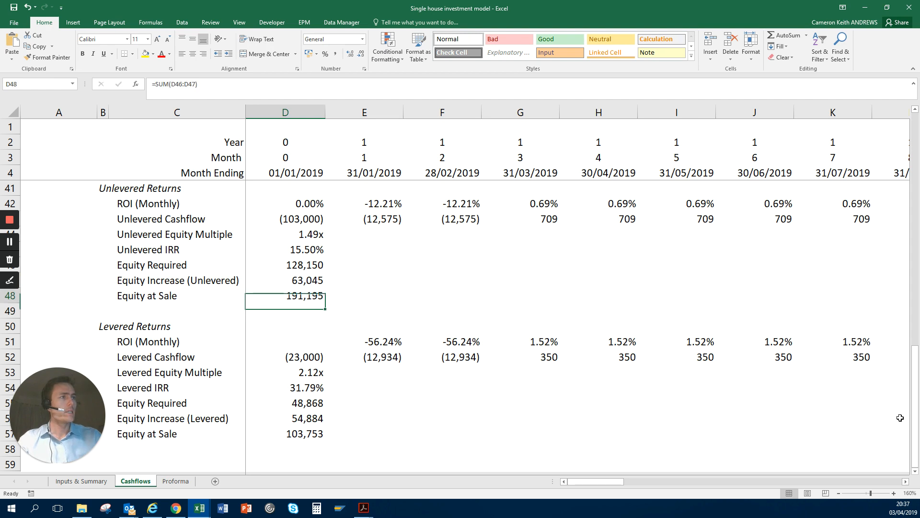
key(Up)
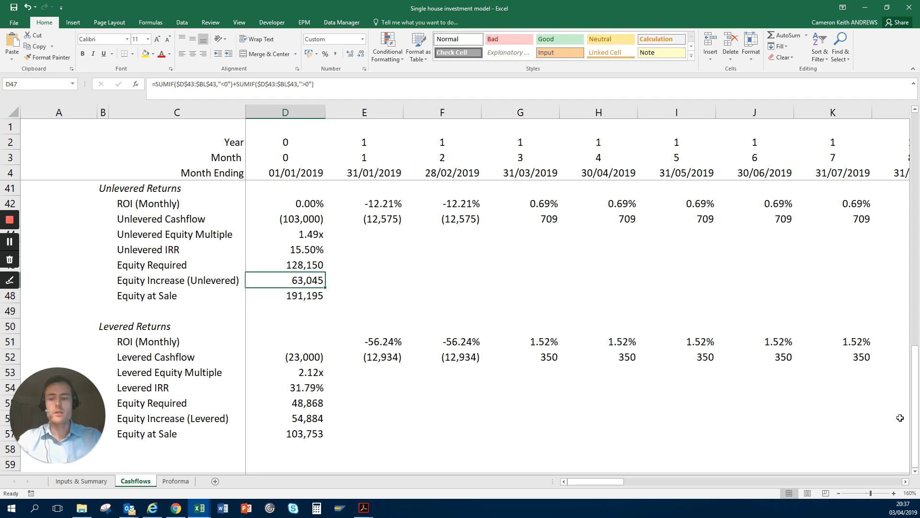
key(F2)
key(ctrl+Return)
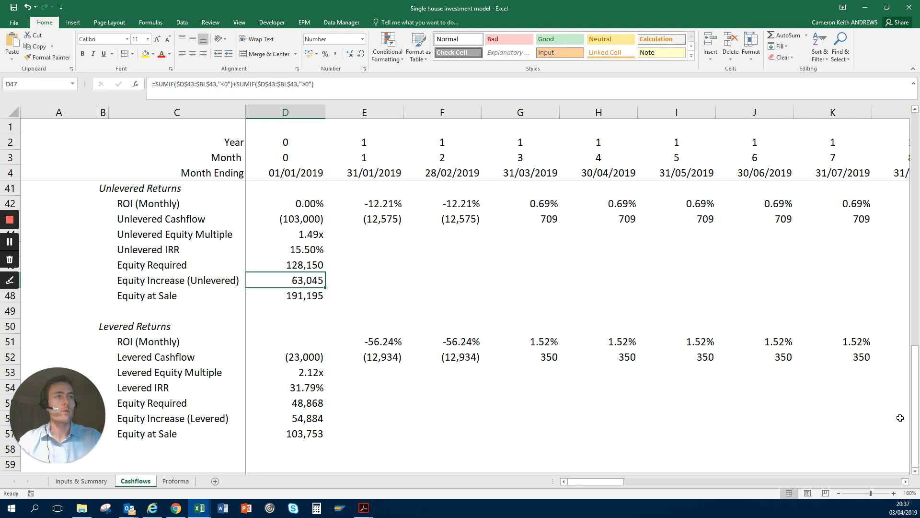
Step: Look over the Levered Returns section in column D from row 51 down to row 58 and back up
key(Down)
key(Down)
key(Down)
key(Down)
key(Down)
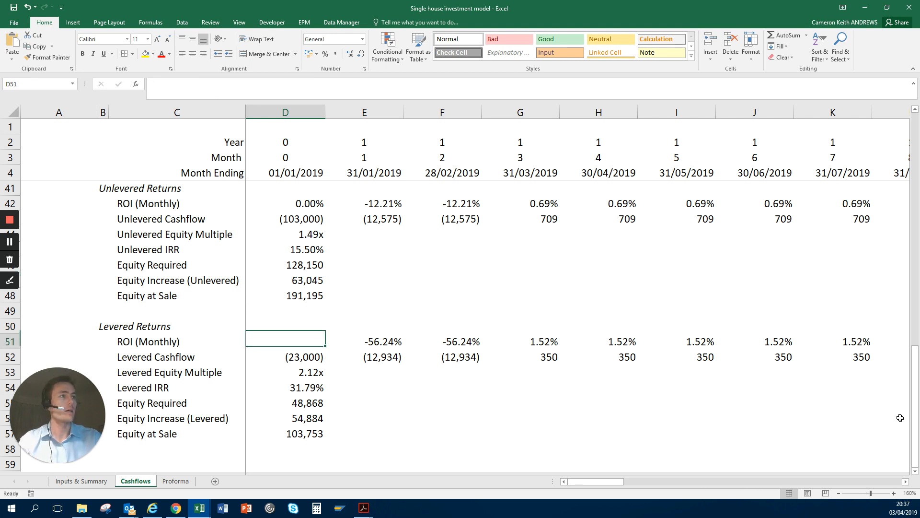
key(Down)
key(Down)
key(Down)
key(Down)
key(Down)
key(Down)
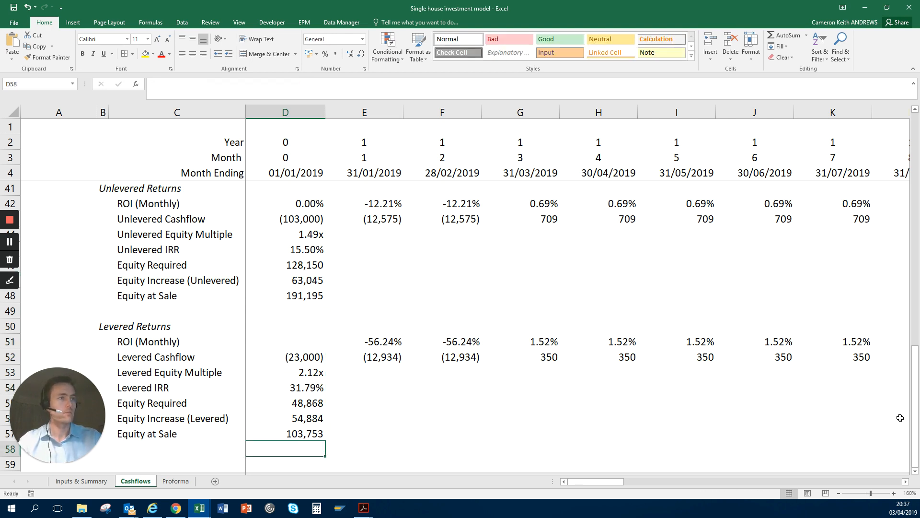
key(Up)
key(Up)
key(Up)
key(Up)
key(Up)
key(Up)
key(Up)
key(Up)
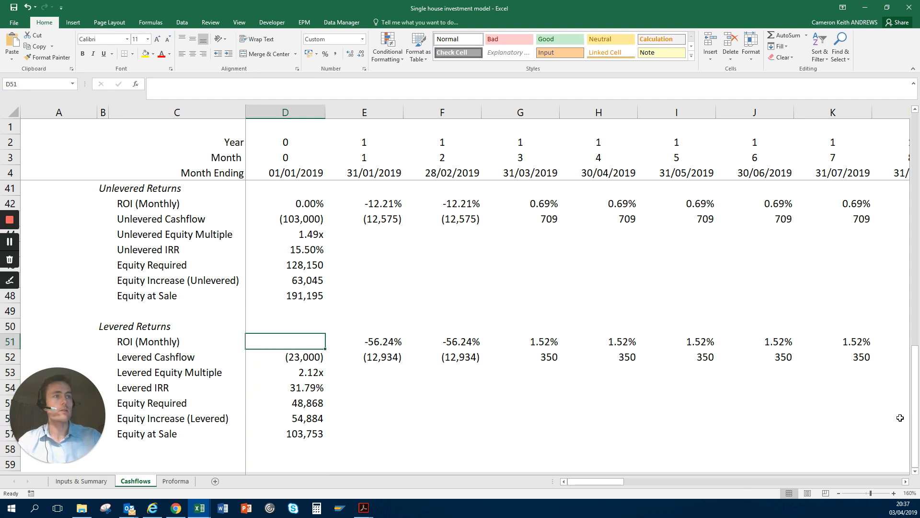
Step: Select rows 51 to 53, from the levered ROI (Monthly) through the Levered Equity Multiple
key(Down)
key(shift+space)
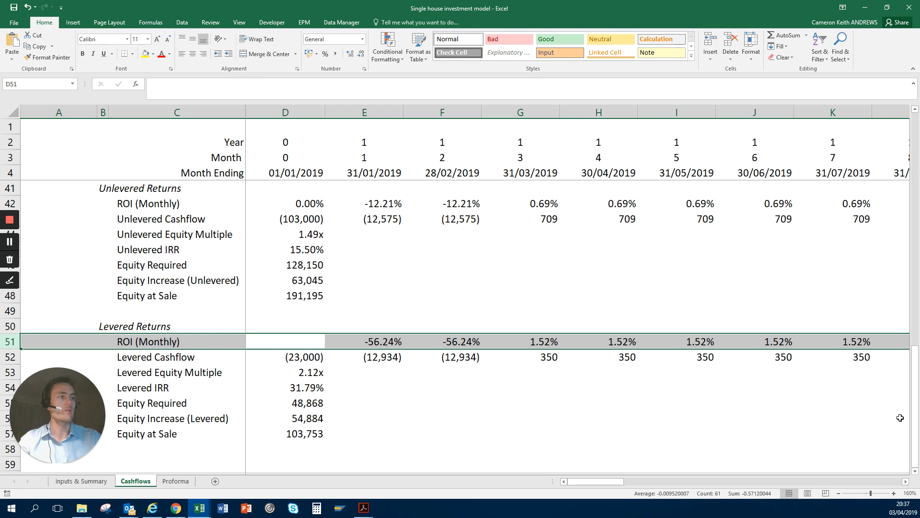
key(Down)
key(Up)
key(shift+space)
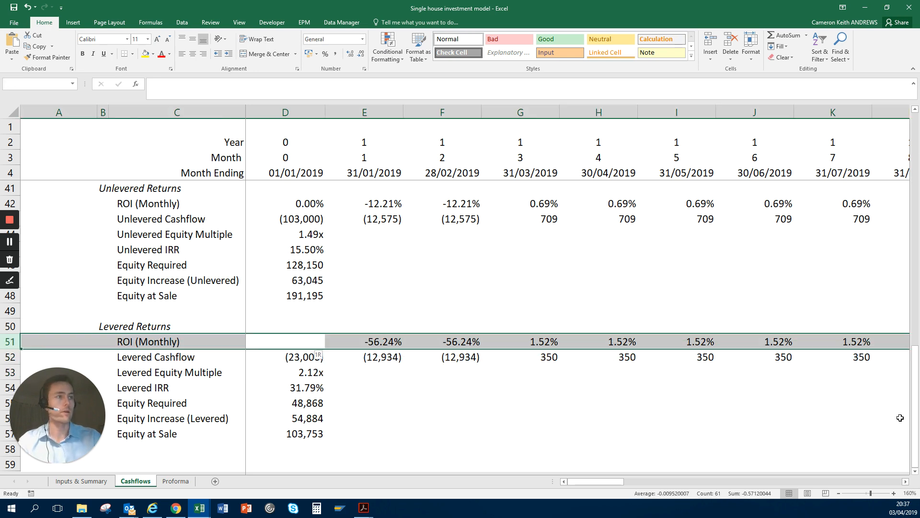
key(shift+Down)
key(shift+Down)
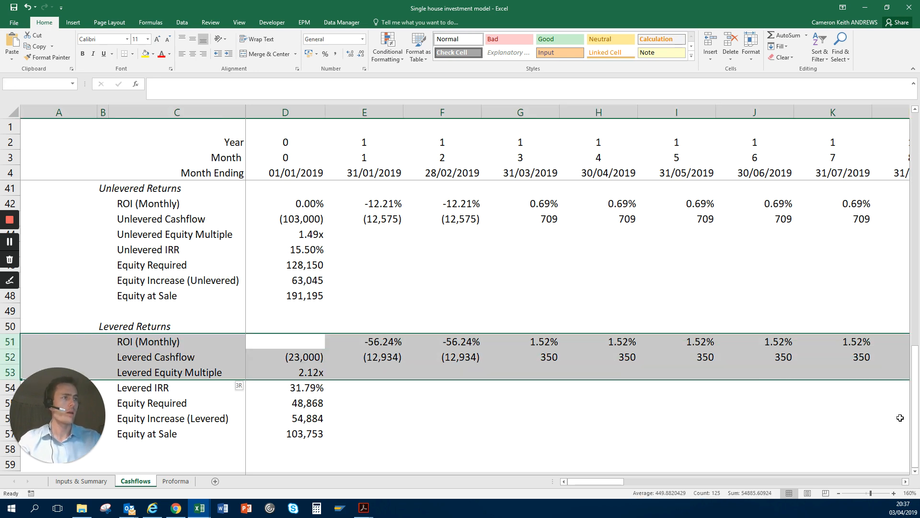
Step: Examine the Levered Equity Multiple formula in D53 and the Levered IRR formula in D54
key(Down)
key(Down)
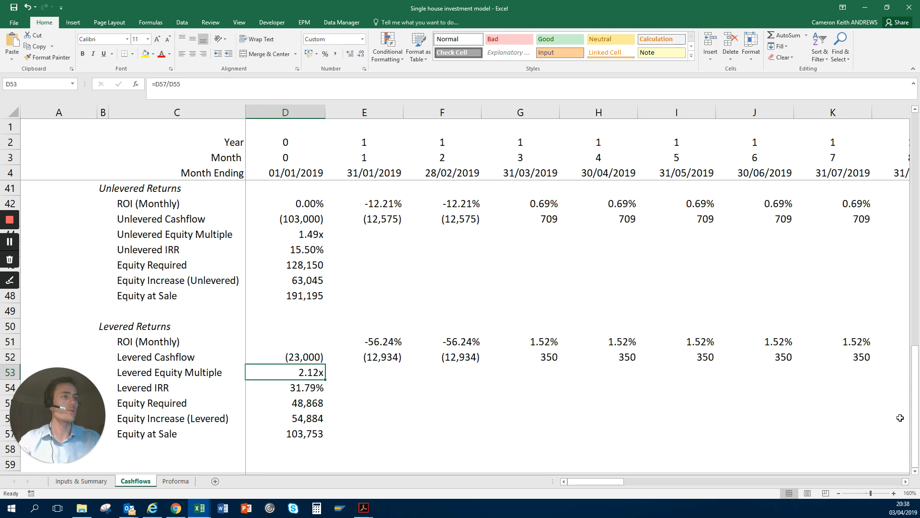
key(Down)
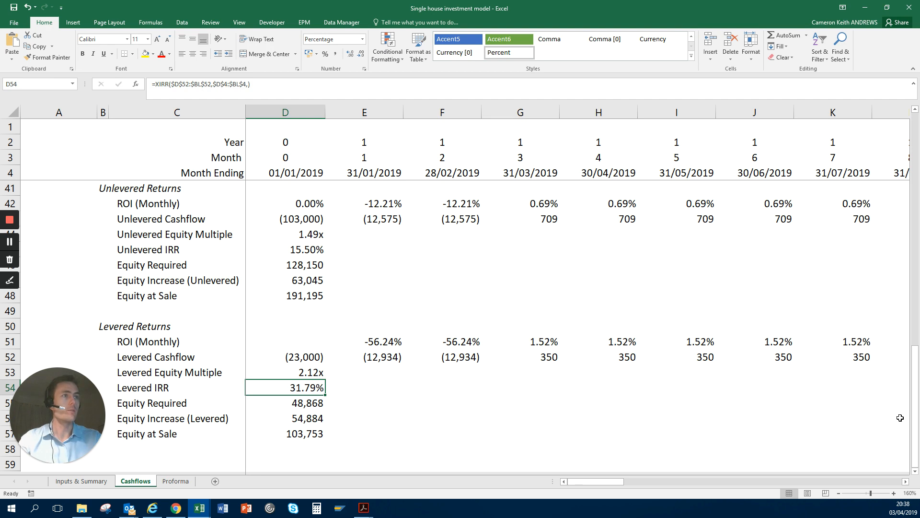
key(Up)
key(Up)
key(Up)
key(Down)
Step: Examine the levered Equity Required formula in D55 alongside the Levered IRR in D54 and the equity figures down to D57
key(Down)
key(Down)
key(Down)
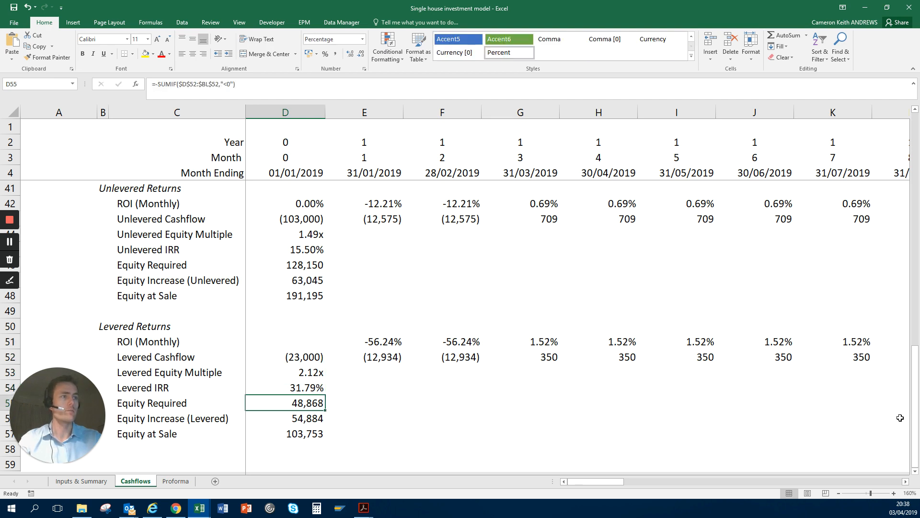
key(Down)
key(Up)
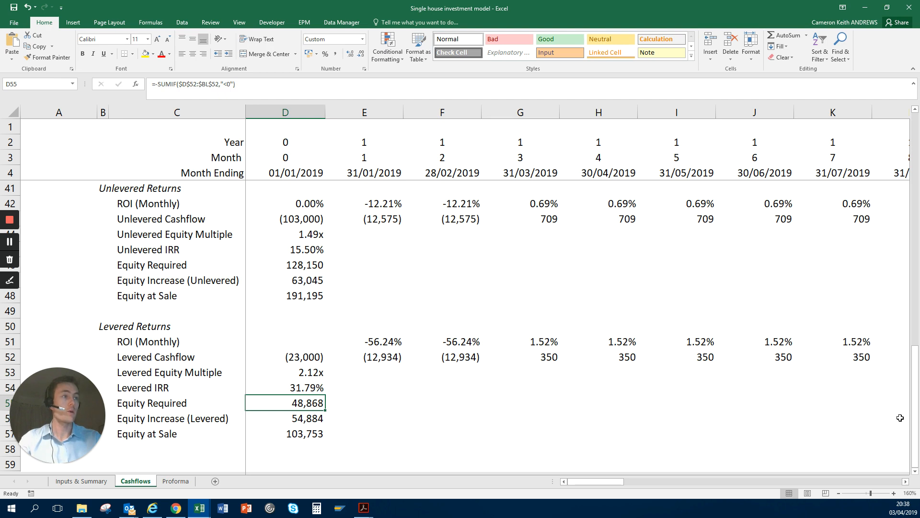
key(Up)
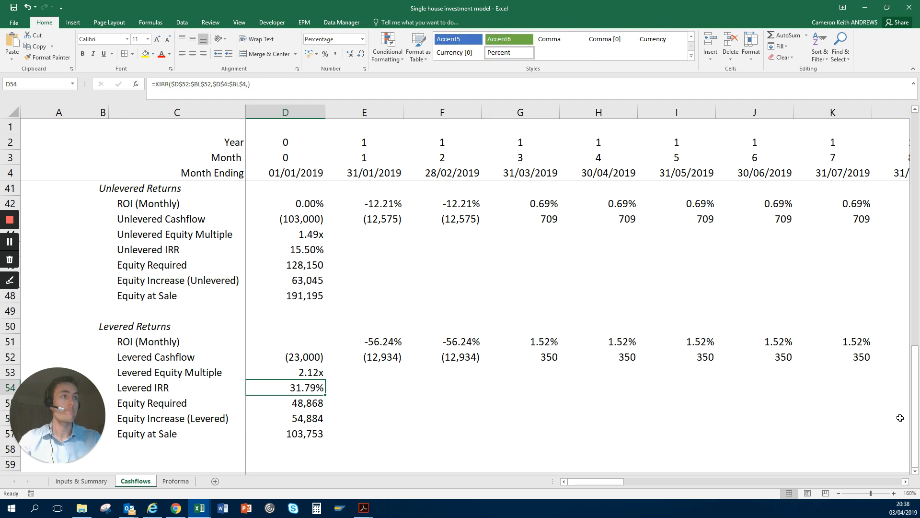
key(Down)
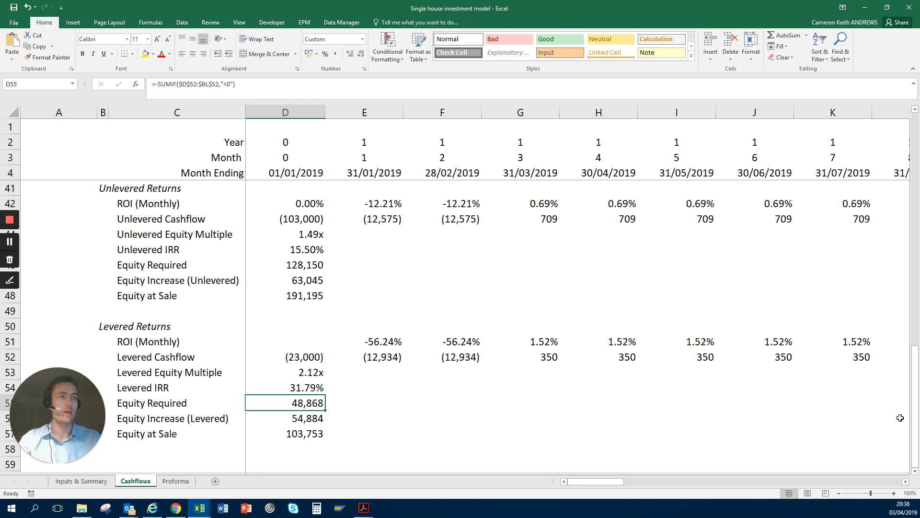
key(Down)
key(Down)
key(Up)
key(Up)
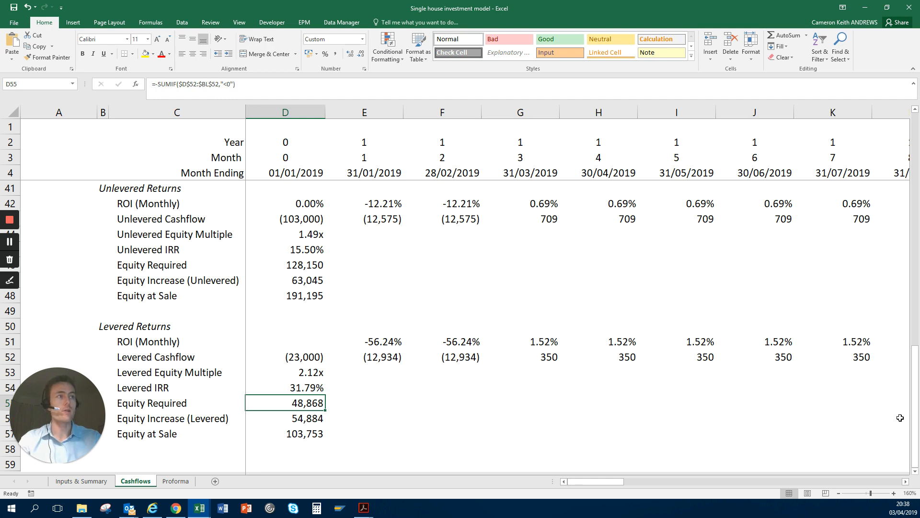
Step: Compare the unlevered equity formulas around D47 with the levered Equity Required formula in D55
key(Up)
key(Up)
key(Up)
key(Up)
key(Up)
key(Up)
key(Up)
key(Up)
key(Up)
key(Up)
key(Down)
key(Down)
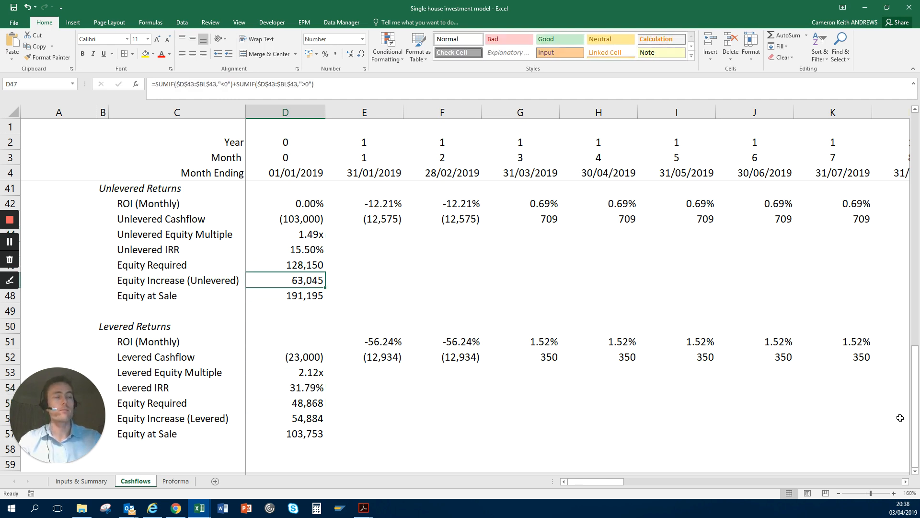
key(Up)
key(Down)
Step: Examine the levered Equity Increase formula in D56 and the Equity at Sale formula in D57
key(Down)
key(Down)
key(Down)
key(Down)
key(Down)
key(Down)
key(Down)
key(Down)
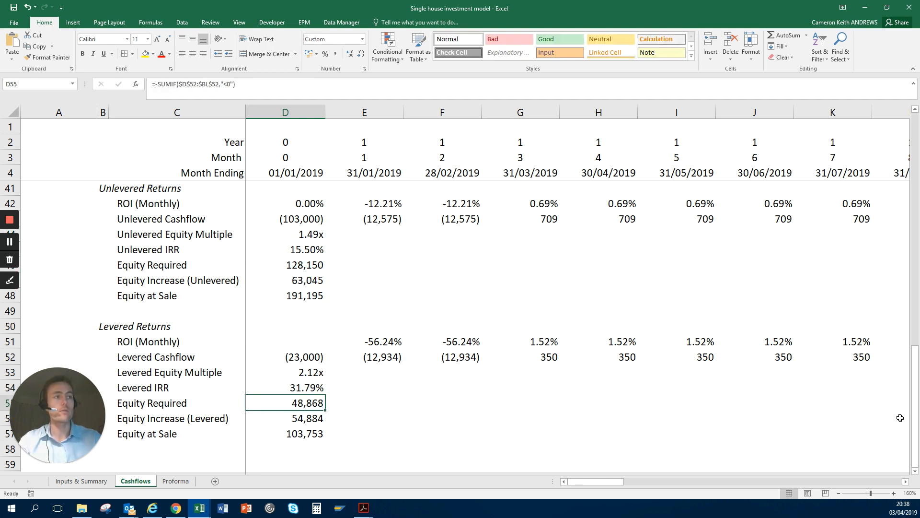
key(Down)
key(Up)
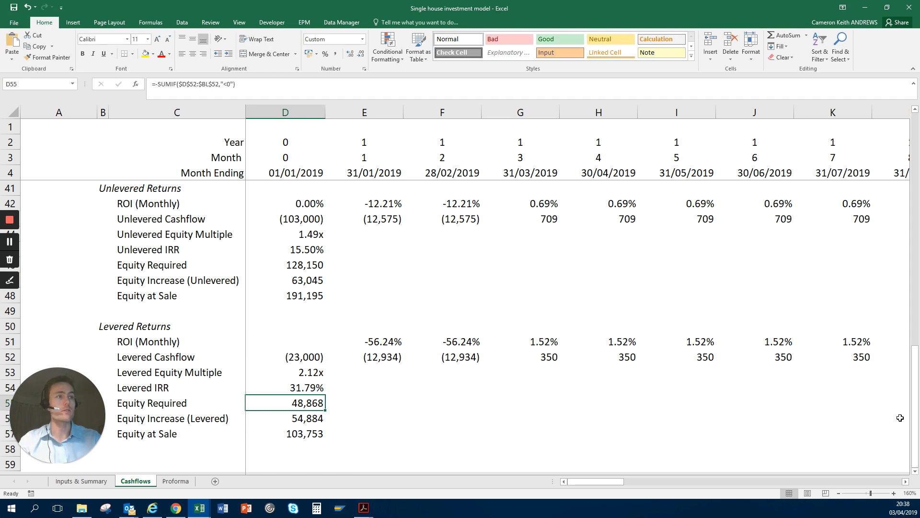
key(Down)
key(Down)
key(Up)
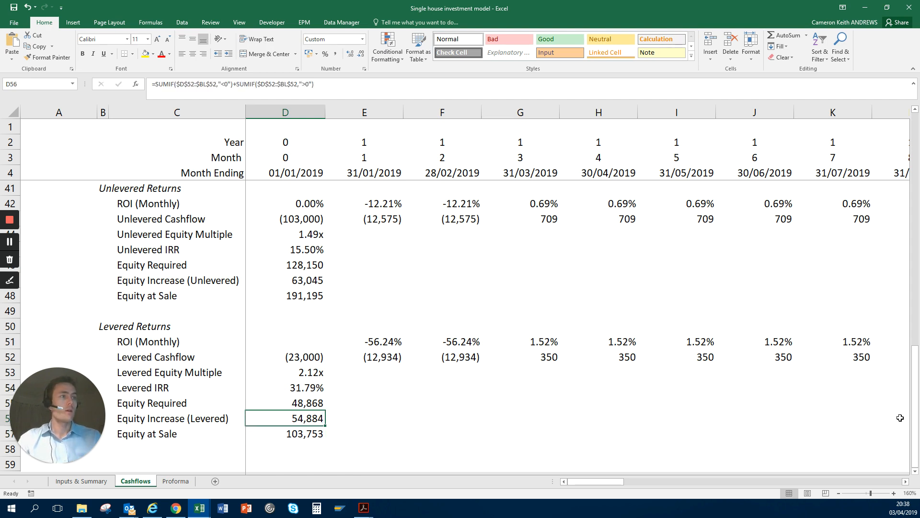
key(Down)
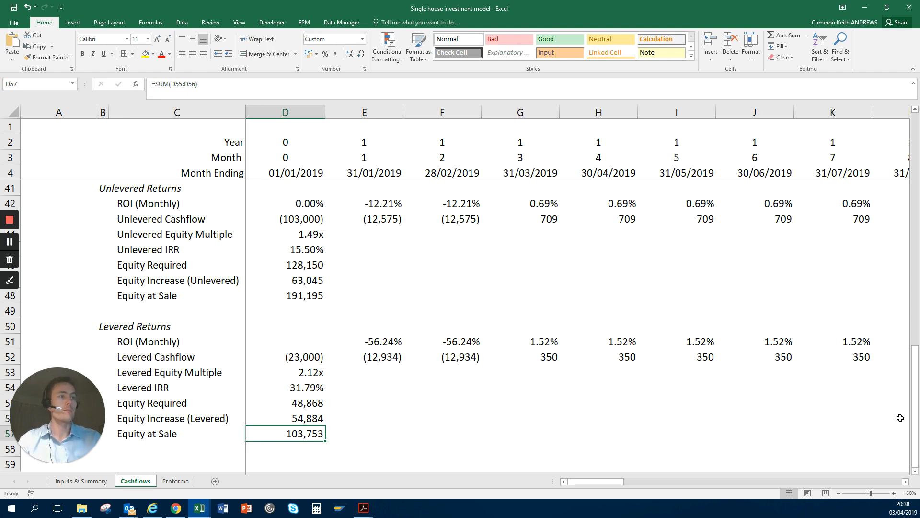
Step: Open the Proforma sheet and go to the first Year Ending date in F5
key(ctrl+Page_Down)
key(Up)
key(Up)
key(Up)
key(Up)
key(Up)
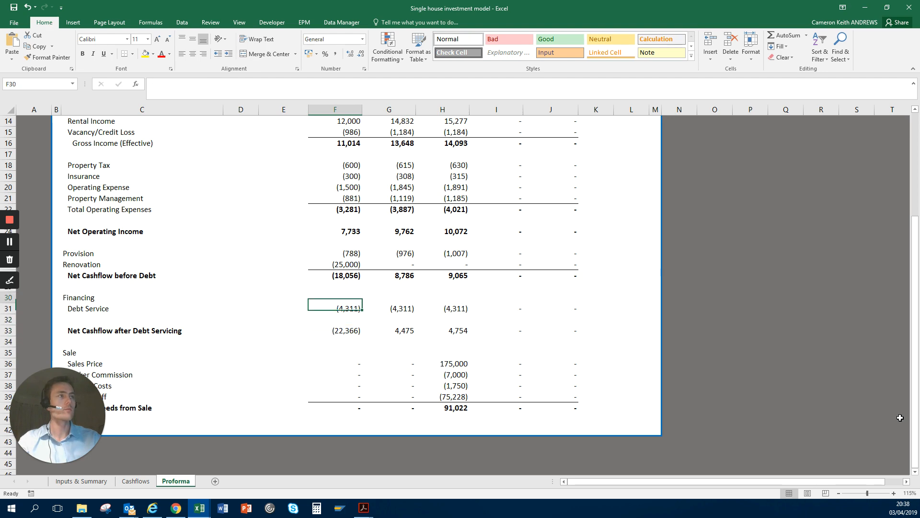
key(Up)
key(Up)
key(Up)
key(Up)
key(Up)
key(Up)
key(Up)
key(Up)
key(Up)
key(Up)
key(Up)
key(Up)
key(Up)
key(Up)
key(Up)
key(Up)
key(Up)
key(Up)
key(Up)
key(Up)
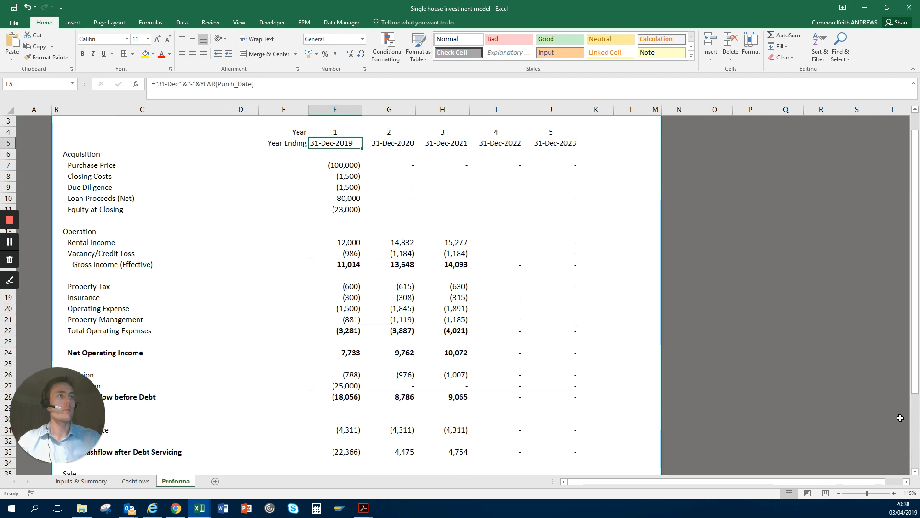
Step: Examine the Closing Costs formulas for years 1 and 2 in F8 and G8 of the Acquisition section
key(Down)
key(Down)
key(Down)
key(Right)
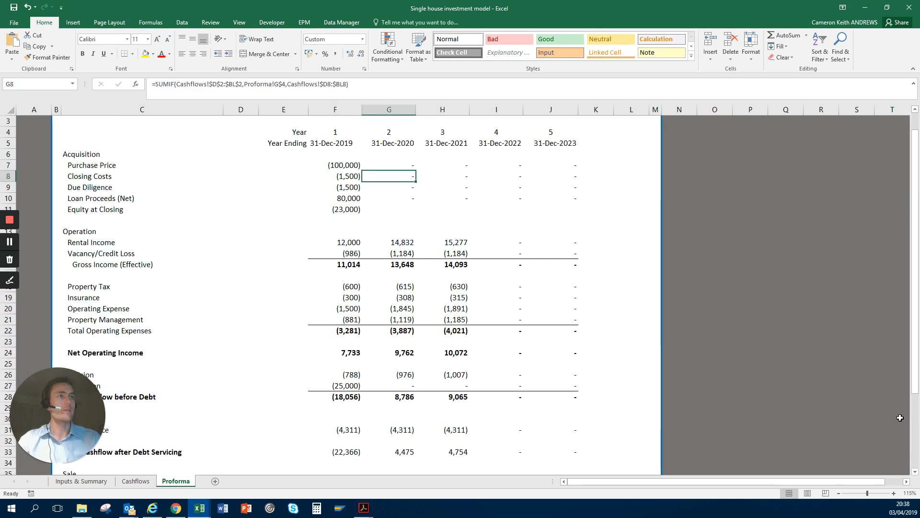
key(Down)
key(Down)
key(Down)
key(Up)
key(Up)
key(Up)
key(Left)
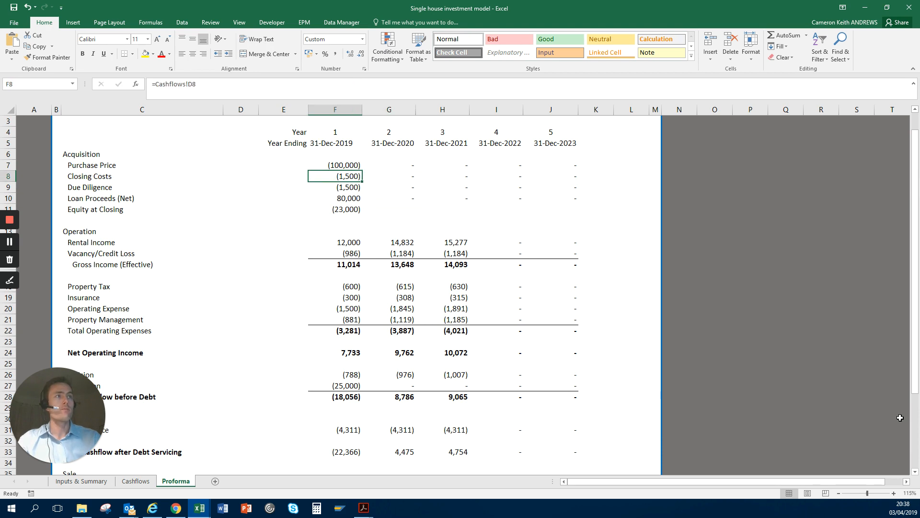
Step: Compare the Purchase Price formula in F7 with the SUMIF formula in G7
key(Up)
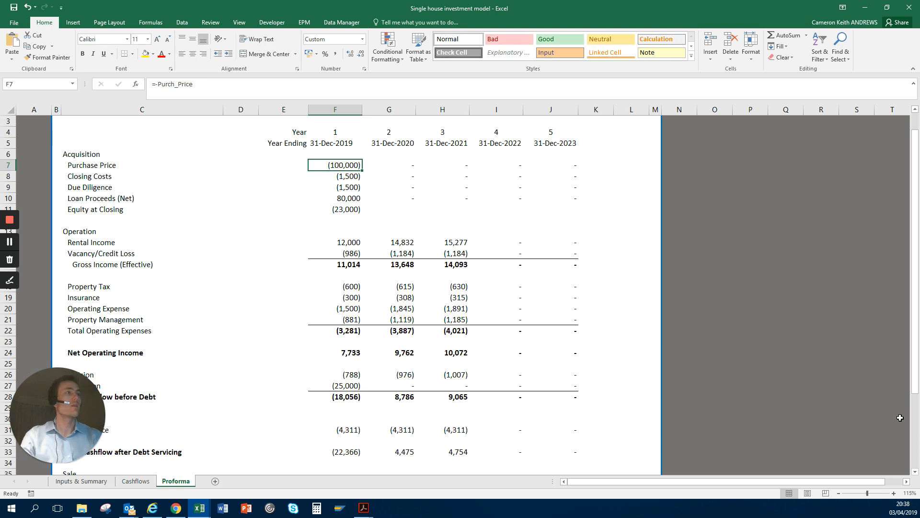
key(Right)
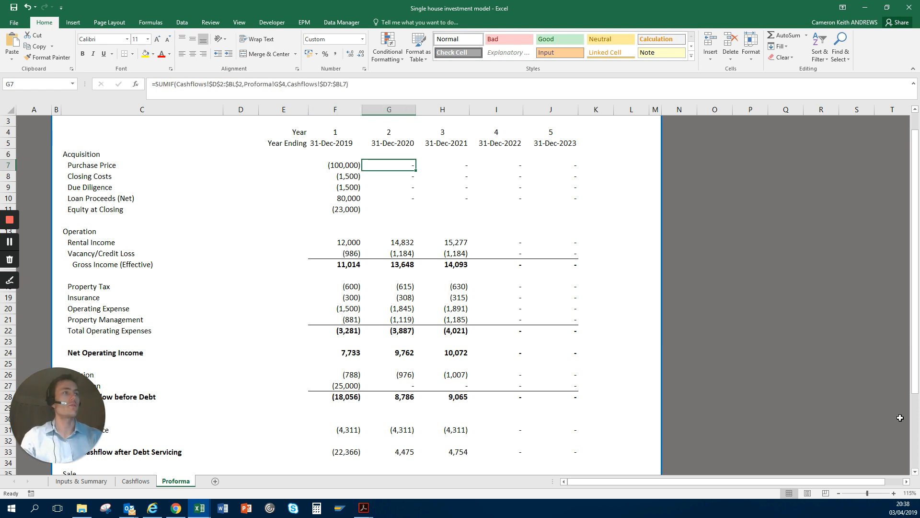
key(Left)
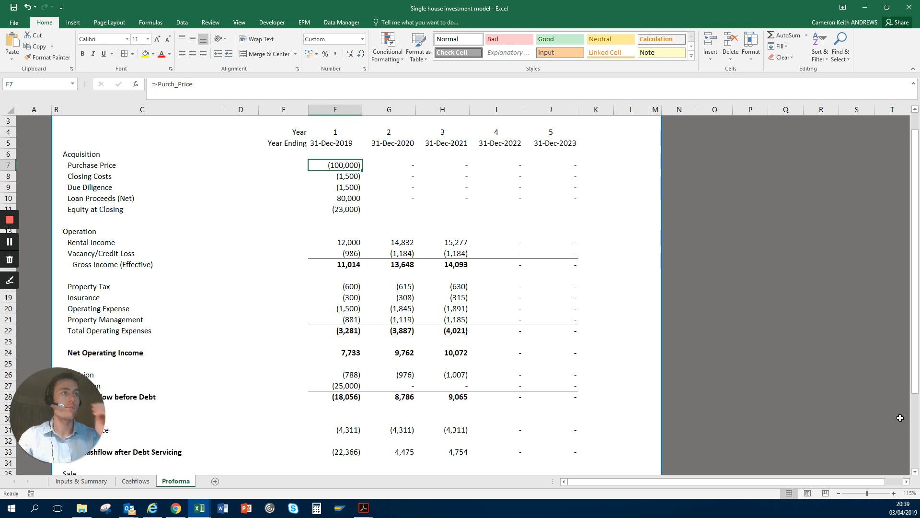
Step: Check the Year Ending formula in F5 and highlight the proforma's year headings in rows 4 and 5 from column F
key(Up)
key(Up)
key(Up)
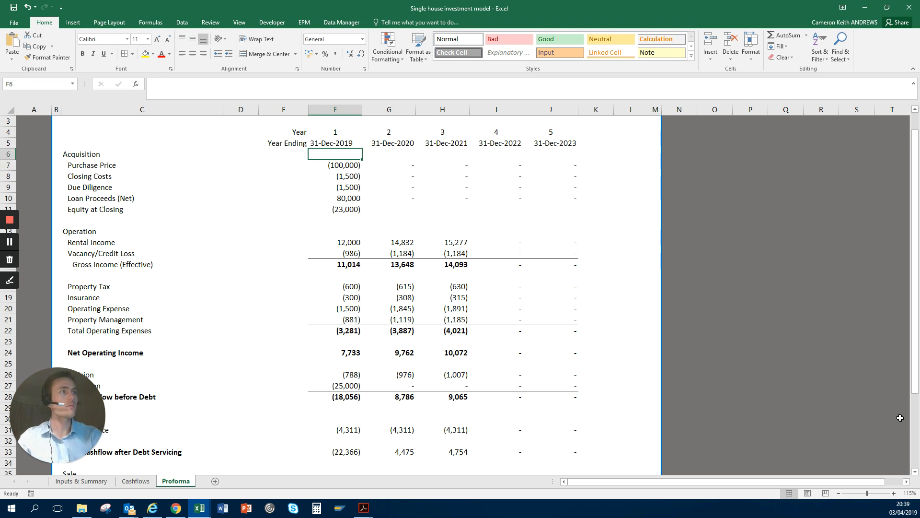
key(Down)
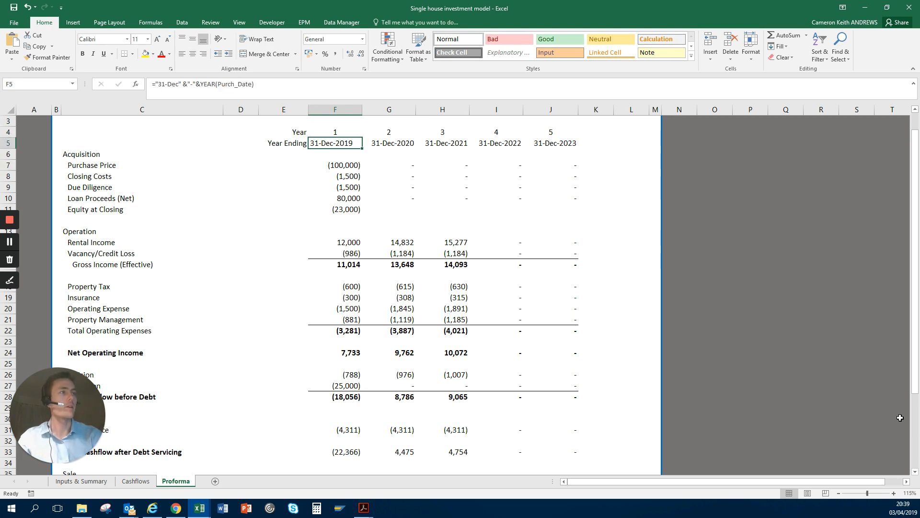
key(Up)
key(shift+Right)
key(shift+Right)
key(shift+Right)
key(shift+Right)
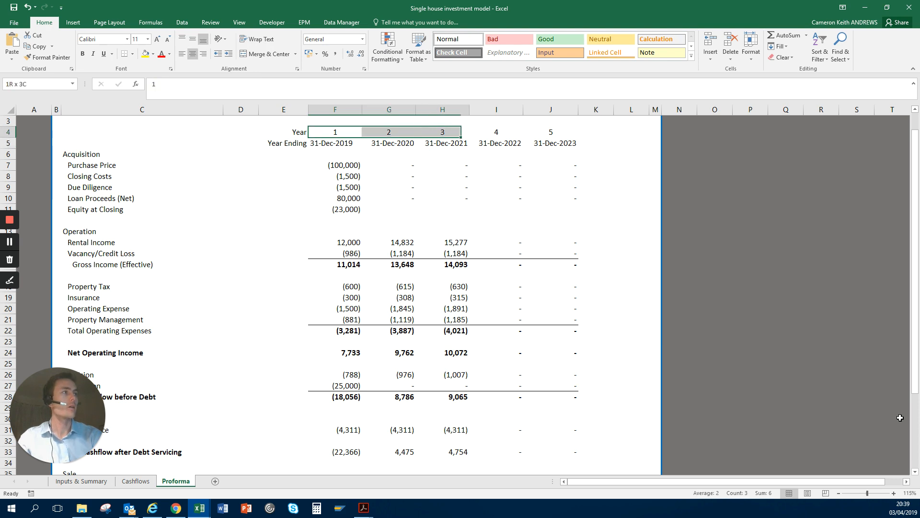
key(shift+Down)
Step: Look down the Acquisition rows in column F as far as the Loan Proceeds formula in F10
key(Down)
key(Down)
key(Down)
key(Down)
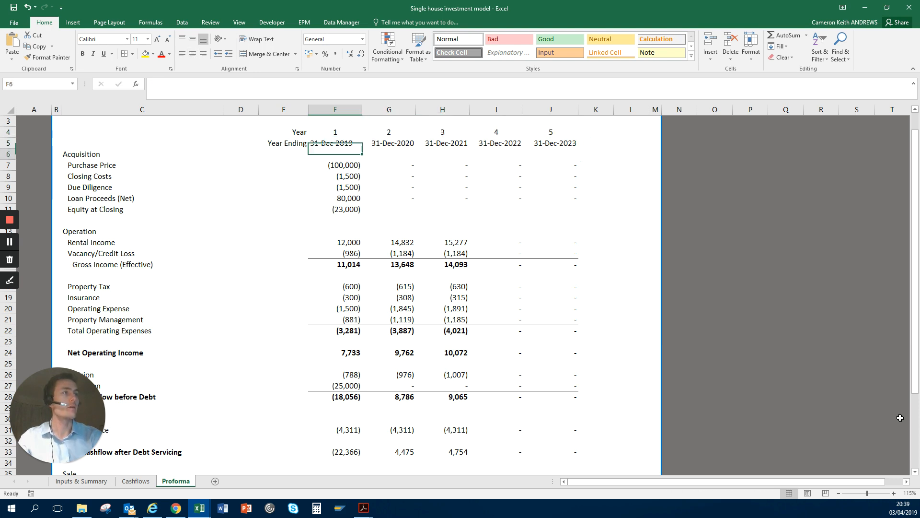
key(Up)
key(Up)
key(Down)
key(Down)
Step: Continue past Equity at Closing to examine the Rental Income SUMIF formula in F14
key(Down)
key(Down)
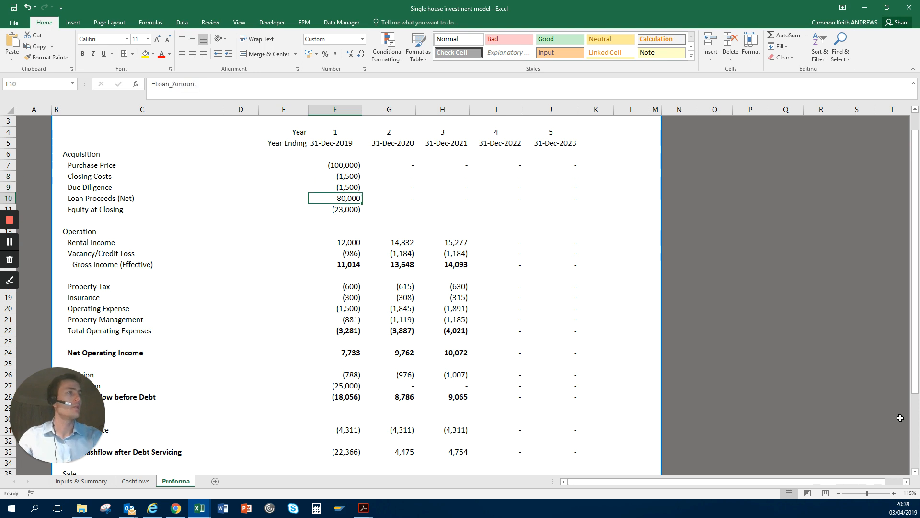
key(Down)
key(Down)
key(Down)
key(Down)
key(Down)
key(Down)
key(Up)
key(Up)
key(Up)
key(Down)
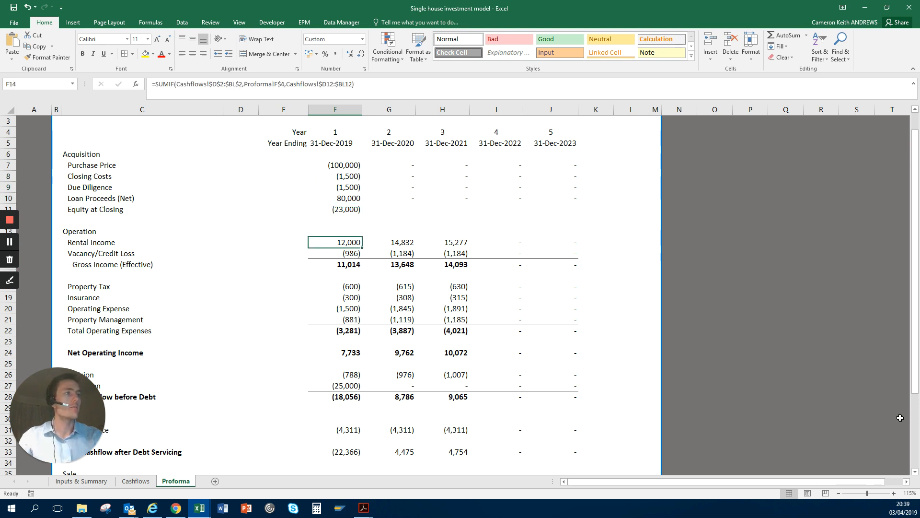
Step: Highlight Rental Income across all five years in row 14, narrow it to years 1 to 3, and return to F14
key(ctrl+shift+Right)
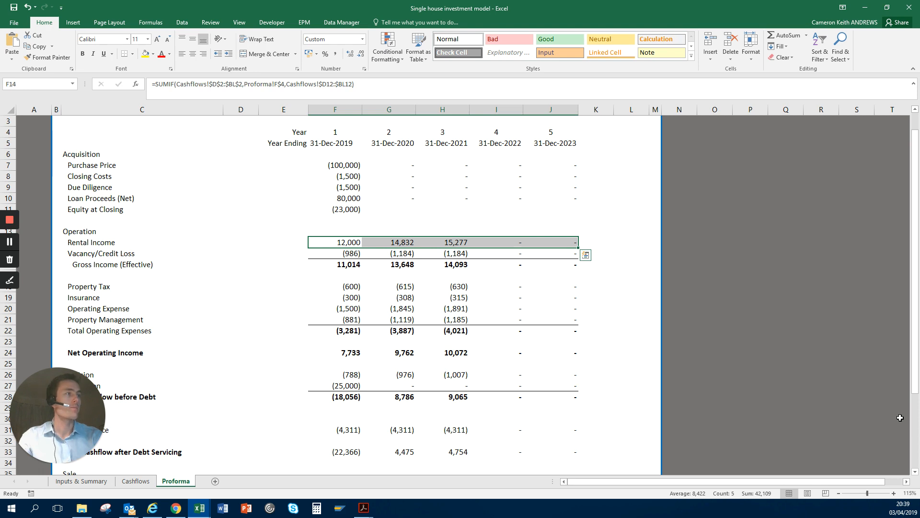
key(ctrl+shift+Left)
key(shift+Right)
key(shift+Right)
key(shift+Right)
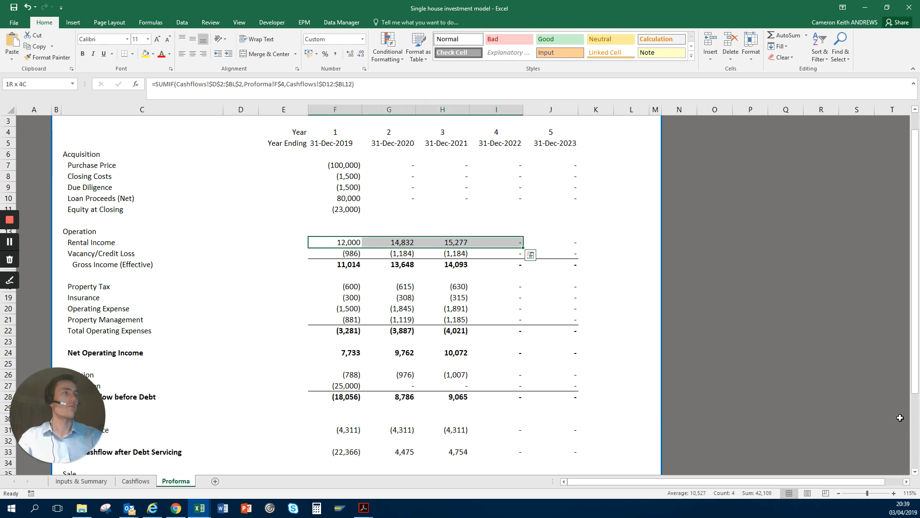
key(shift+Left)
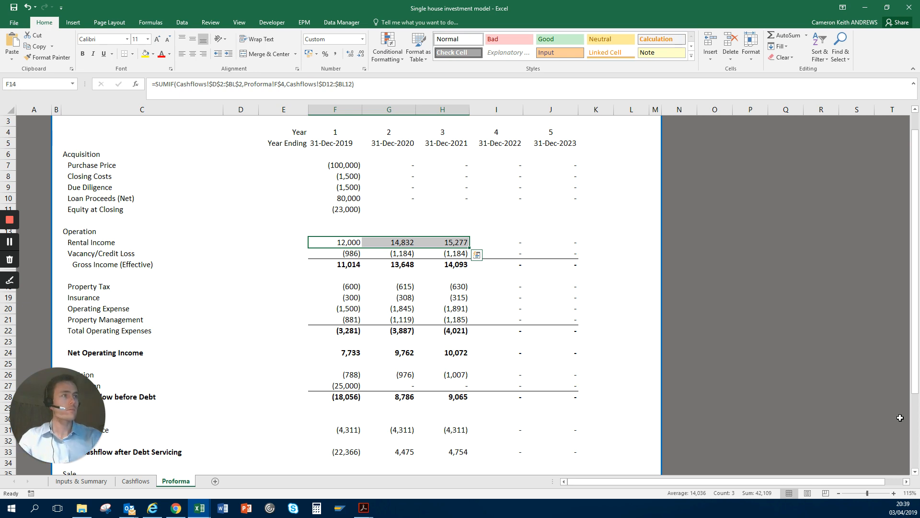
key(shift+Left)
key(shift+Left)
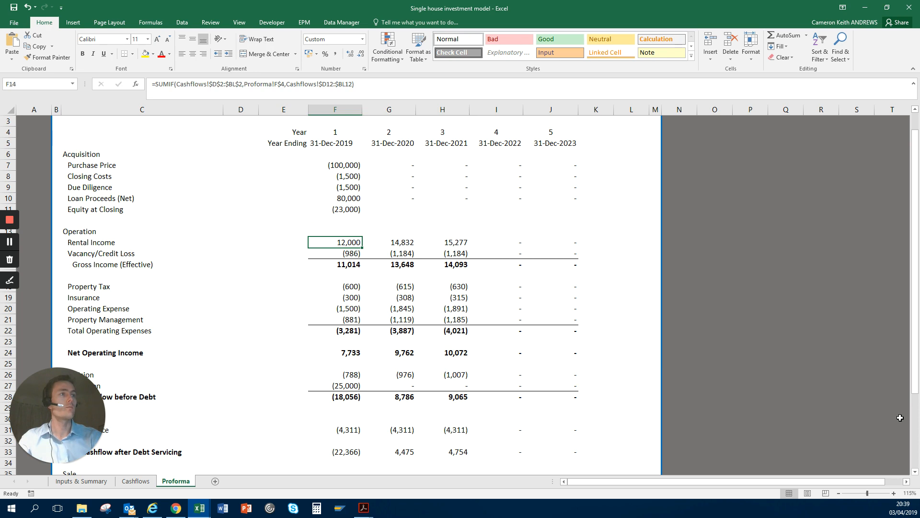
Step: Look through Vacancy/Credit Loss, Gross Income and the operating expenses in column F down past Net Operating Income
key(Down)
key(Down)
key(Down)
key(Down)
key(Down)
key(Down)
key(Down)
key(Down)
key(Down)
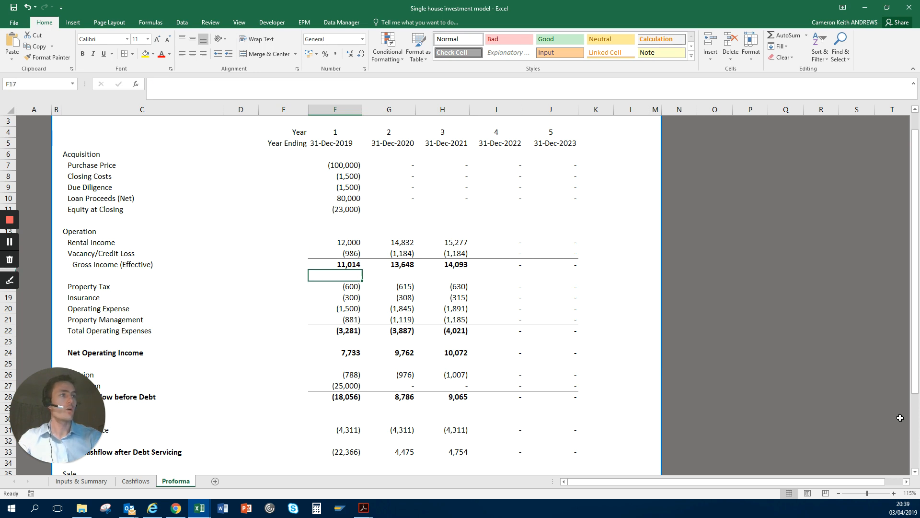
key(Down)
key(Down)
key(Up)
key(Down)
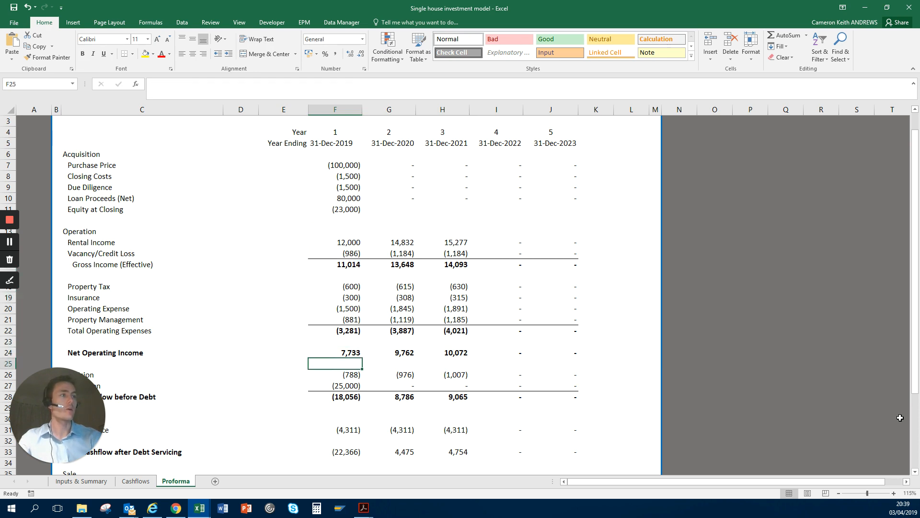
Step: Look through the provision, renovation and debt service rows in column F, continuing to the loan payoff formula in F39
key(Down)
key(Down)
key(Down)
key(Down)
key(Down)
key(Down)
key(Down)
key(Down)
key(Down)
key(Down)
key(Down)
key(Down)
key(Down)
key(Down)
key(Down)
key(Down)
key(Up)
key(Up)
key(Up)
key(Up)
key(Up)
key(Up)
key(Up)
key(Up)
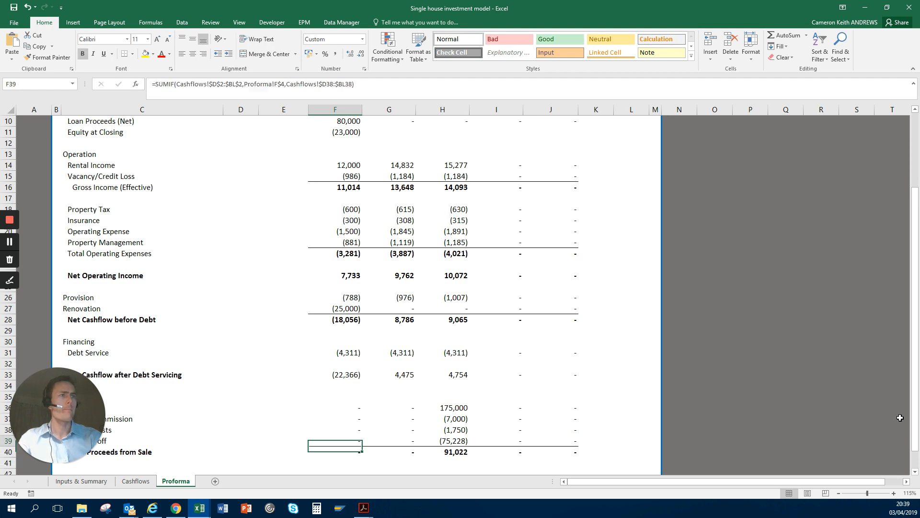
Step: Review the Sale section of the proforma from row 35 through the net proceeds to row 42
key(Down)
key(Down)
key(Down)
key(Down)
key(Down)
key(Down)
key(Down)
key(Down)
key(Down)
key(Down)
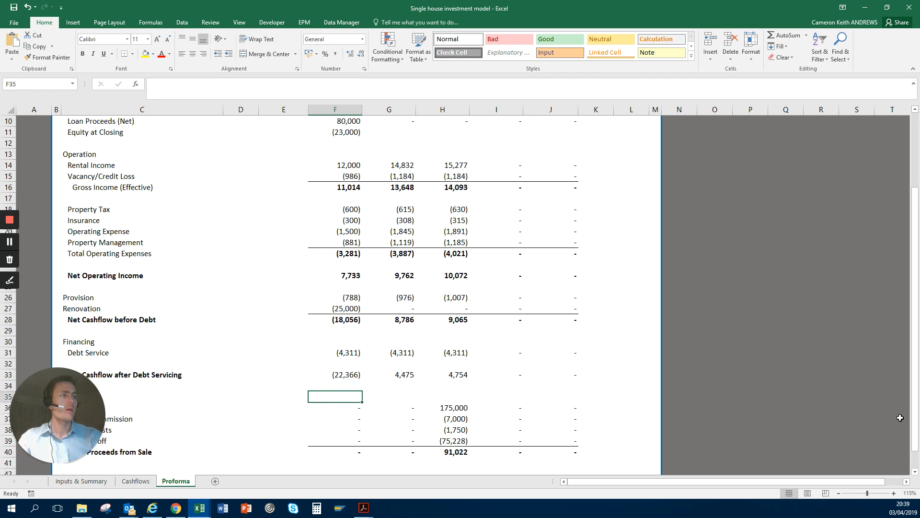
key(Up)
key(Up)
key(Up)
key(Up)
key(Up)
key(Up)
key(Up)
key(Up)
key(Up)
key(Up)
key(Up)
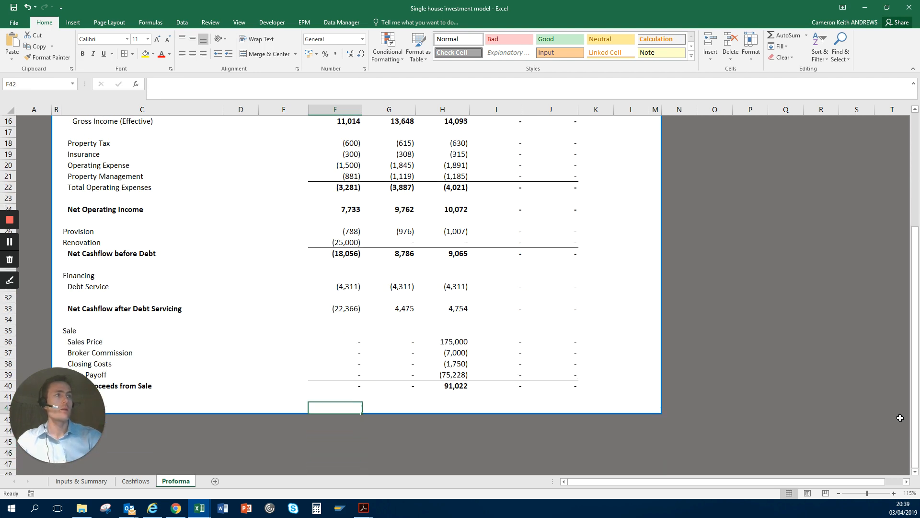
Step: Return to the Inputs & Summary sheet and select C16 below the estimated sale date
key(ctrl+Page_Up)
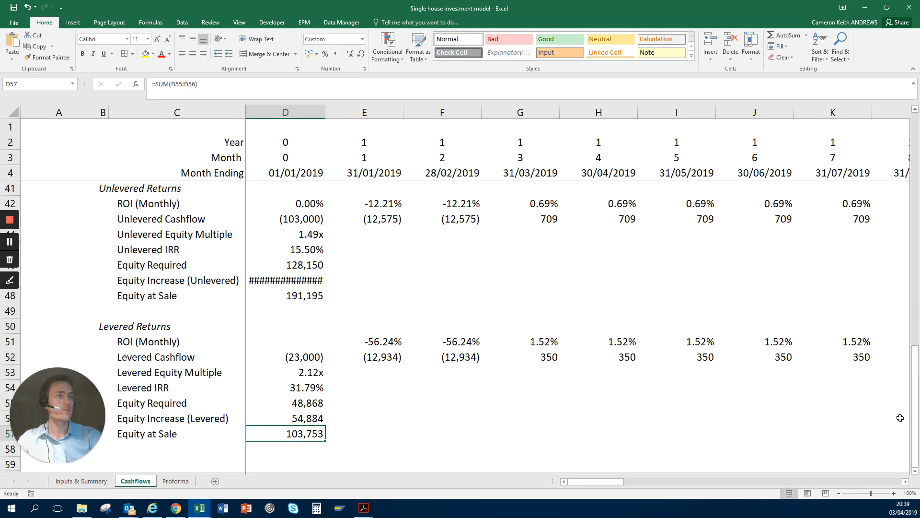
key(ctrl+Page_Up)
key(Down)
key(Left)
key(Left)
key(Left)
key(Left)
key(Left)
key(Left)
key(Left)
key(Left)
key(Left)
key(Left)
key(Left)
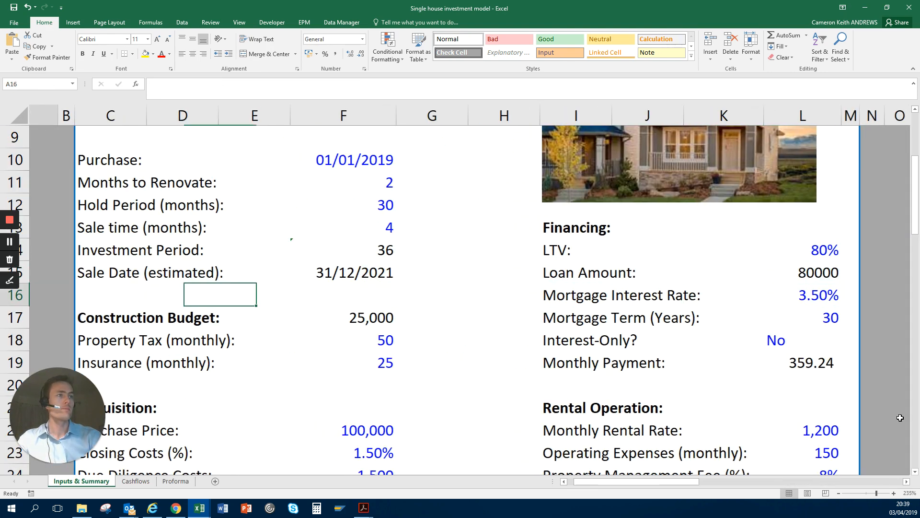
key(Right)
key(Right)
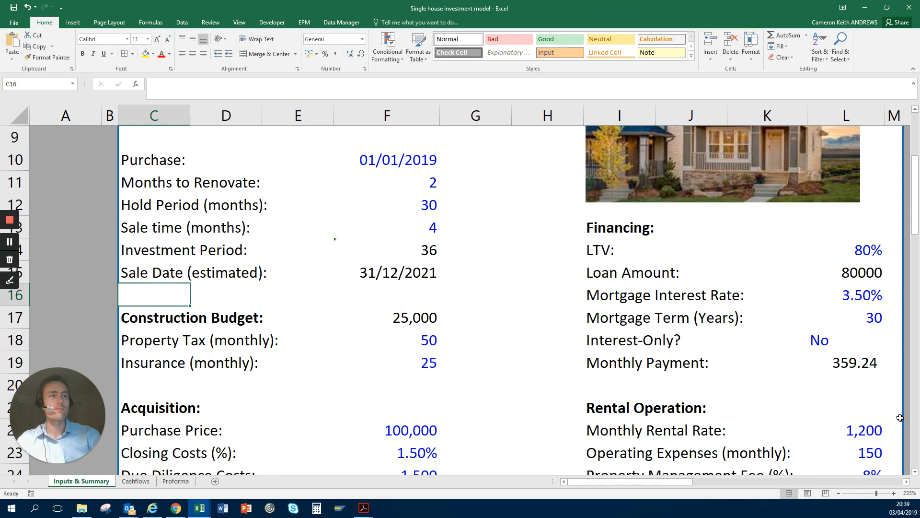
Step: Bring the Summary section into view and select D35 beneath its heading
scroll(359, 258, down, 1)
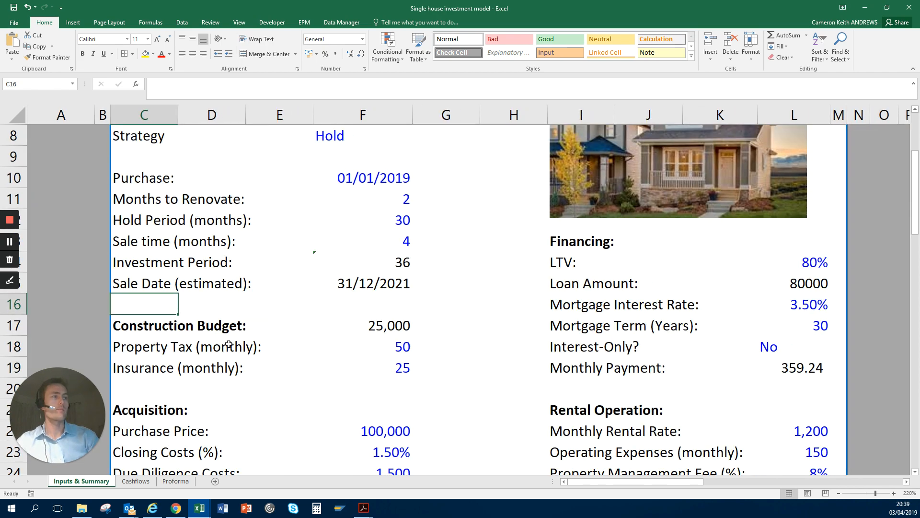
scroll(336, 268, down, 12)
scroll(297, 283, up, 4)
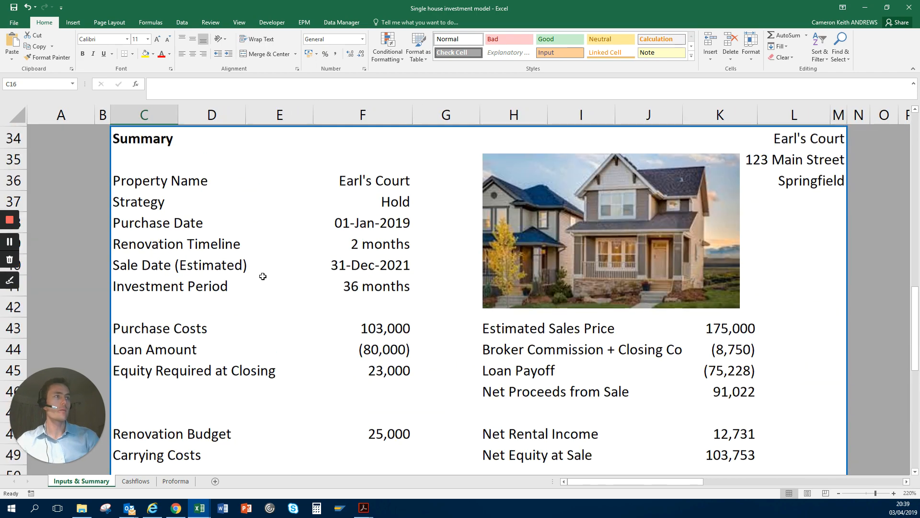
click(242, 194)
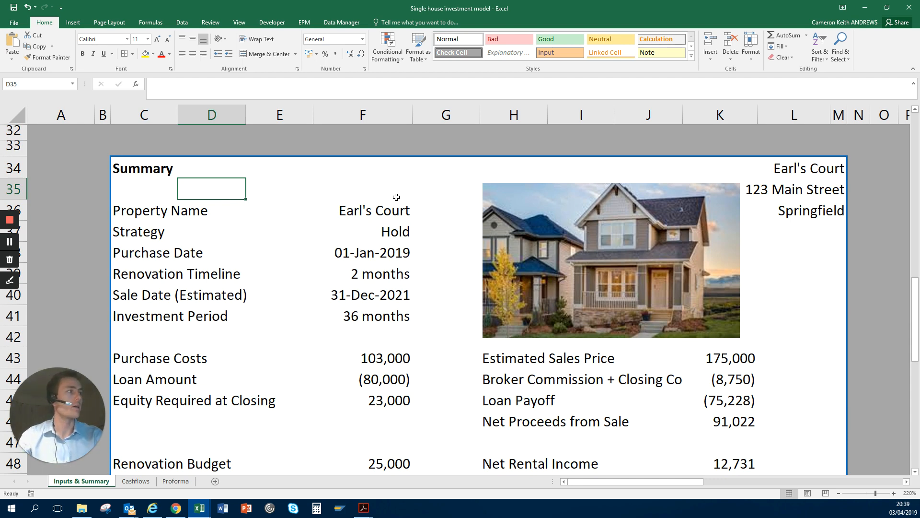
Step: Examine the Property Name formula in F36 of the Summary section
key(Right)
key(Right)
key(Left)
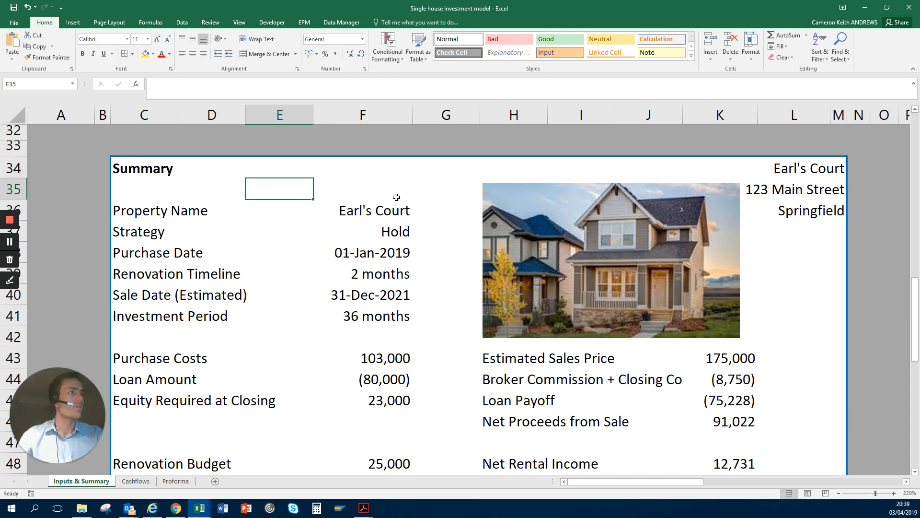
key(Right)
key(Down)
key(Right)
key(Left)
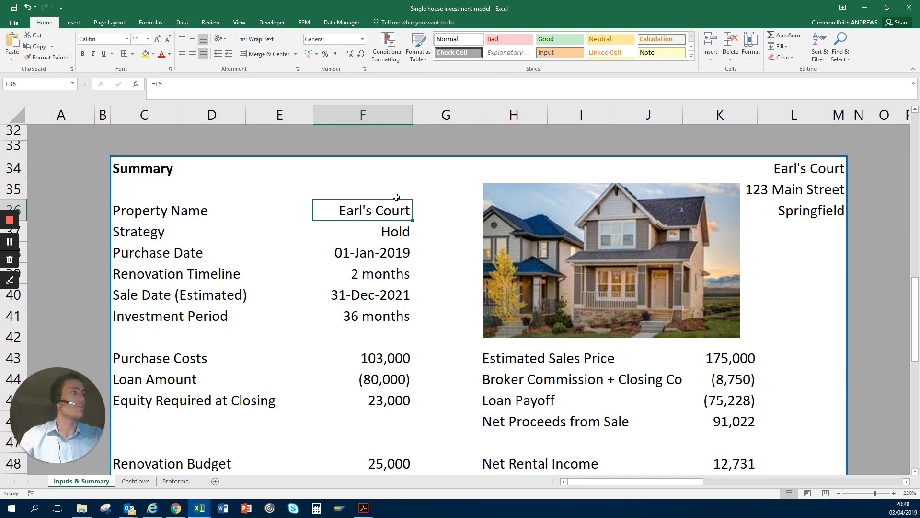
Step: Review the Summary entries from Property Name in F36 down to the estimated sale date formula in F40
key(shift+Down)
key(shift+Down)
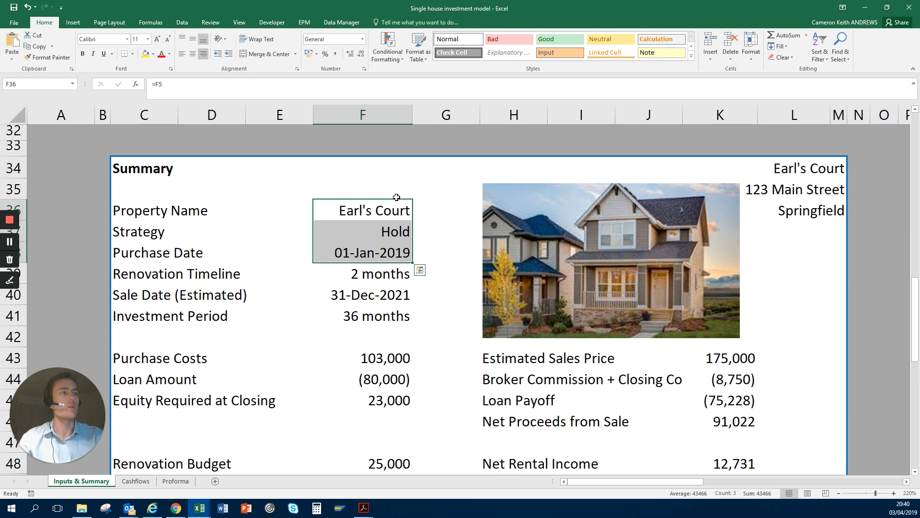
key(Down)
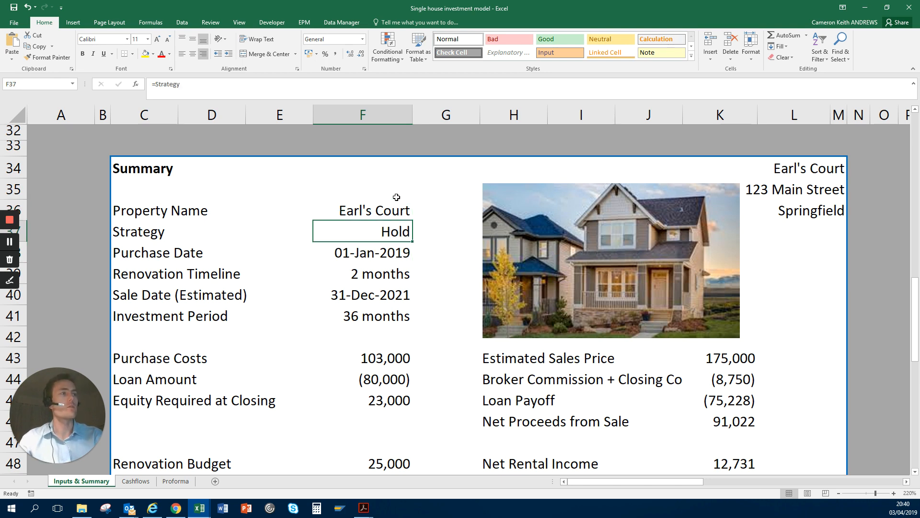
key(Down)
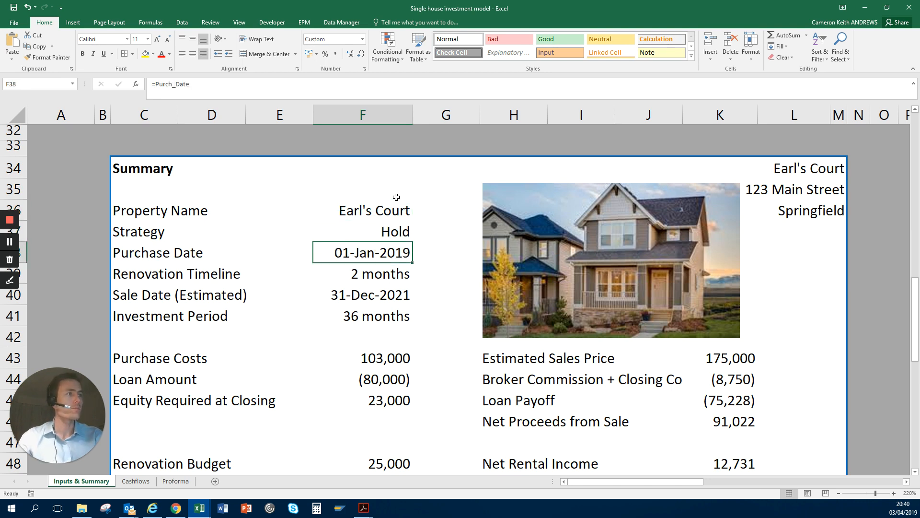
key(Down)
key(Down)
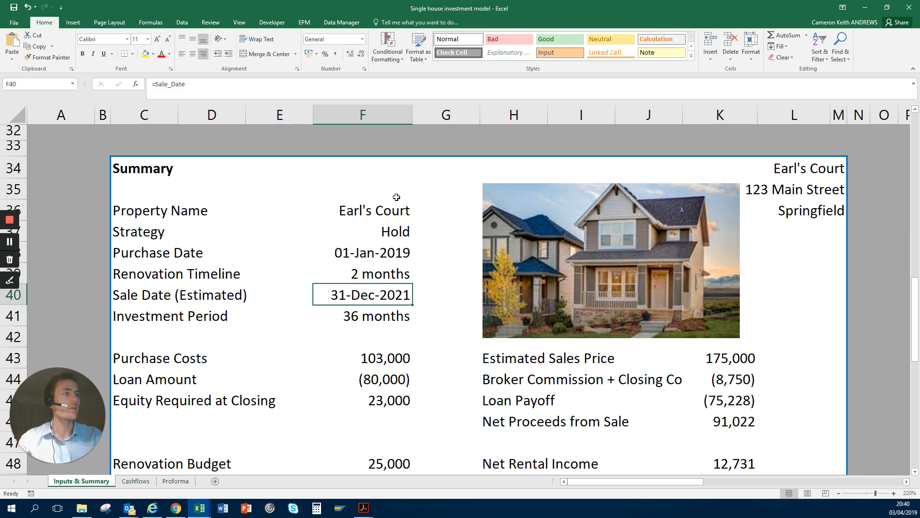
Step: Look over the Sale Date and Investment Period entries and the costs below, ending on blank cell F42
key(Down)
key(Down)
key(Down)
key(Down)
key(Down)
key(Down)
key(Down)
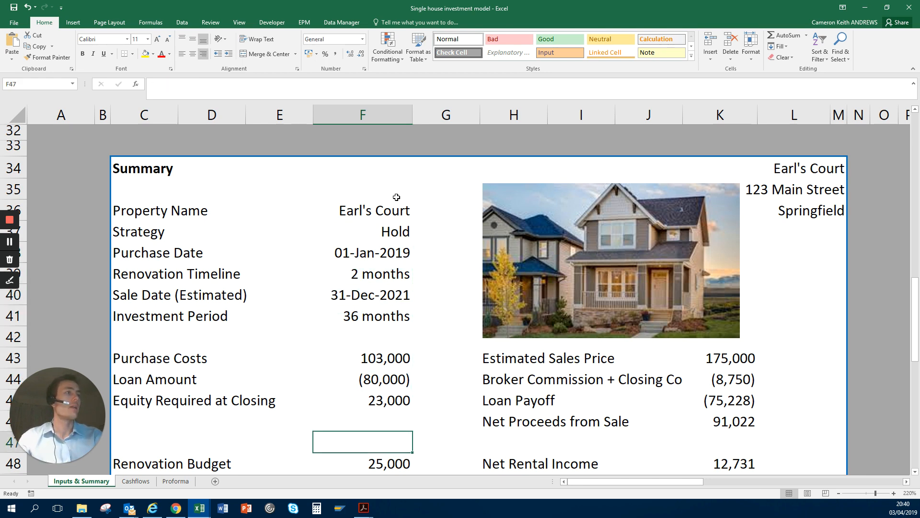
key(Up)
key(Up)
key(Up)
key(Up)
key(Up)
key(Up)
key(Up)
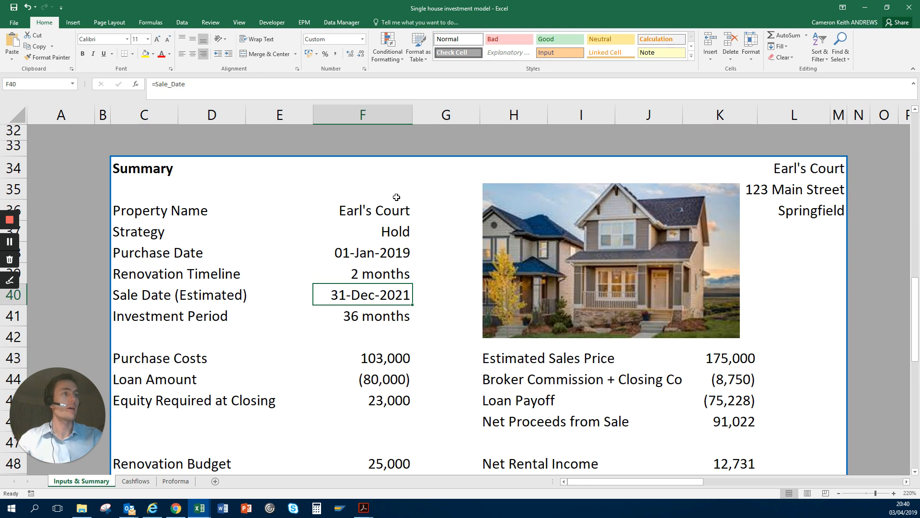
key(Down)
key(Down)
key(Down)
key(Down)
key(Up)
key(Up)
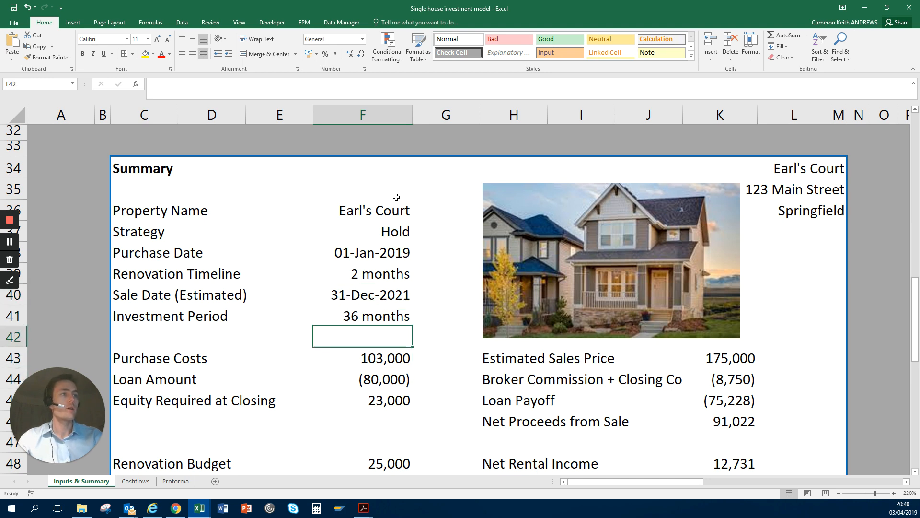
Step: Examine the Purchase Costs, Loan Amount and Equity Required at Closing formulas in F43 to F45
key(Down)
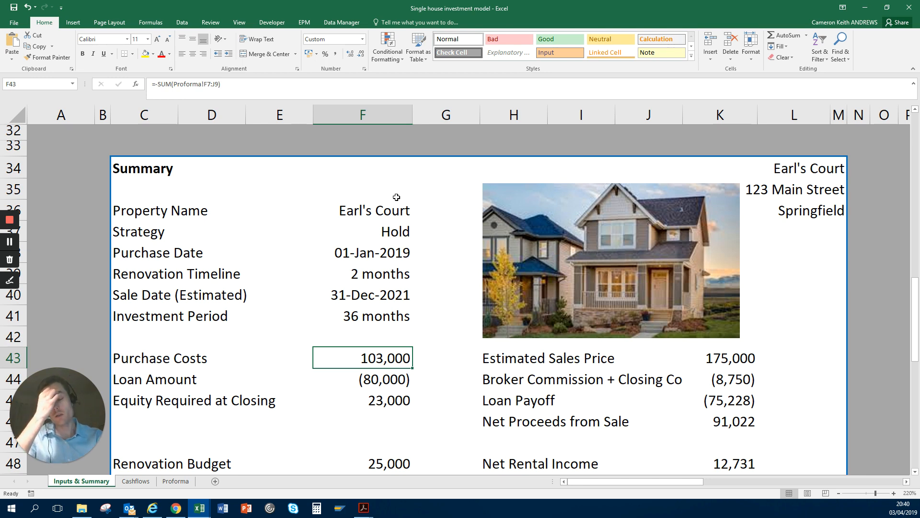
key(Down)
key(Down)
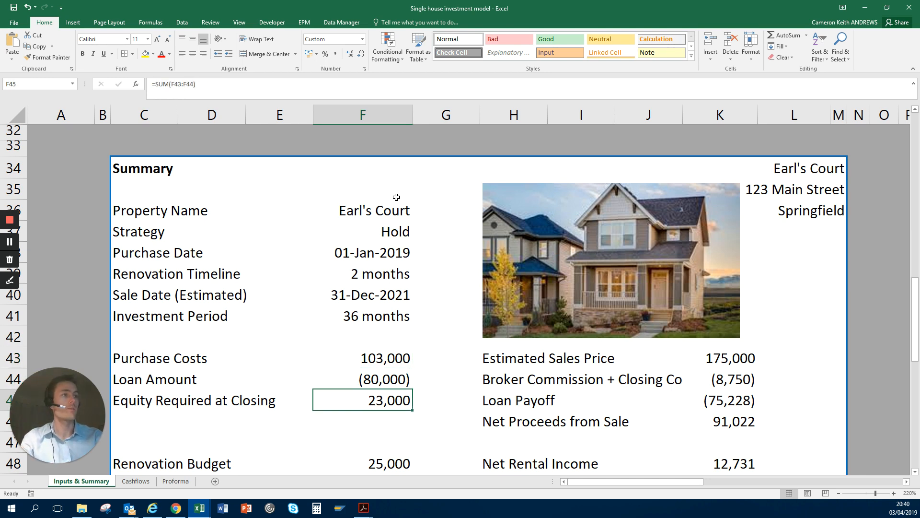
key(Up)
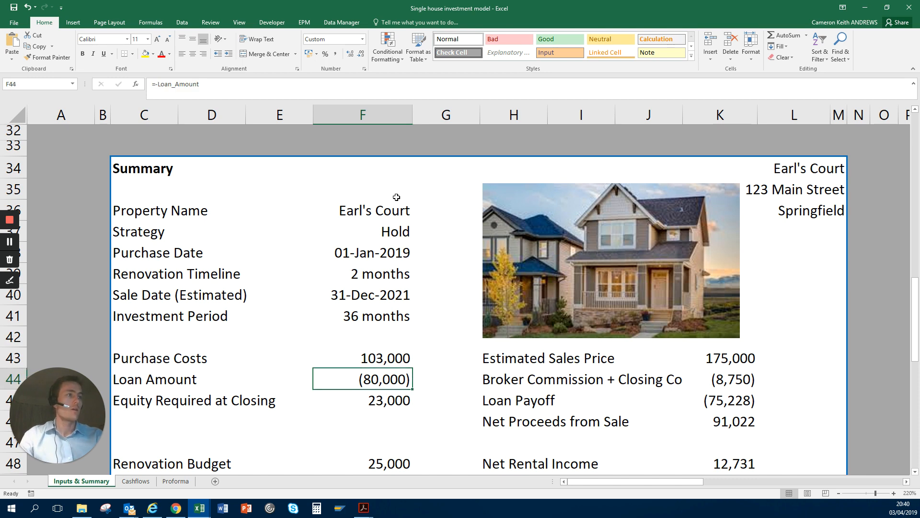
key(Down)
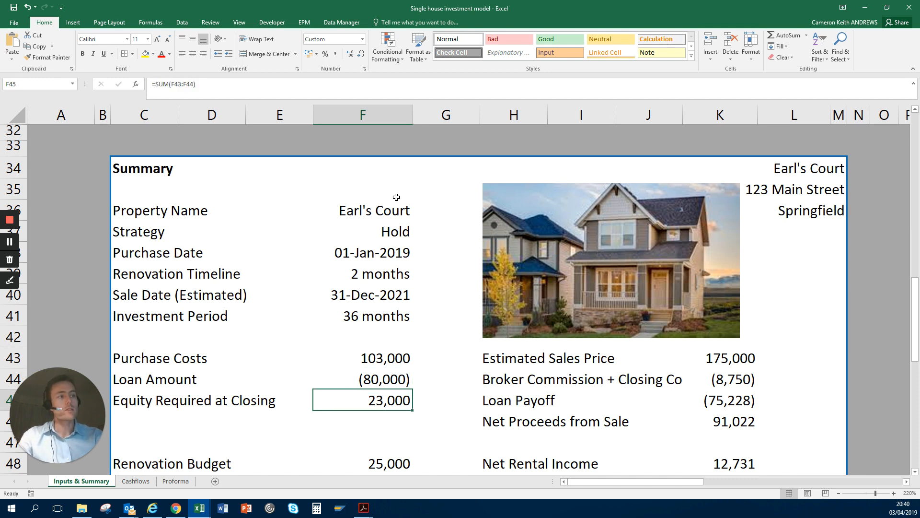
key(Down)
key(Up)
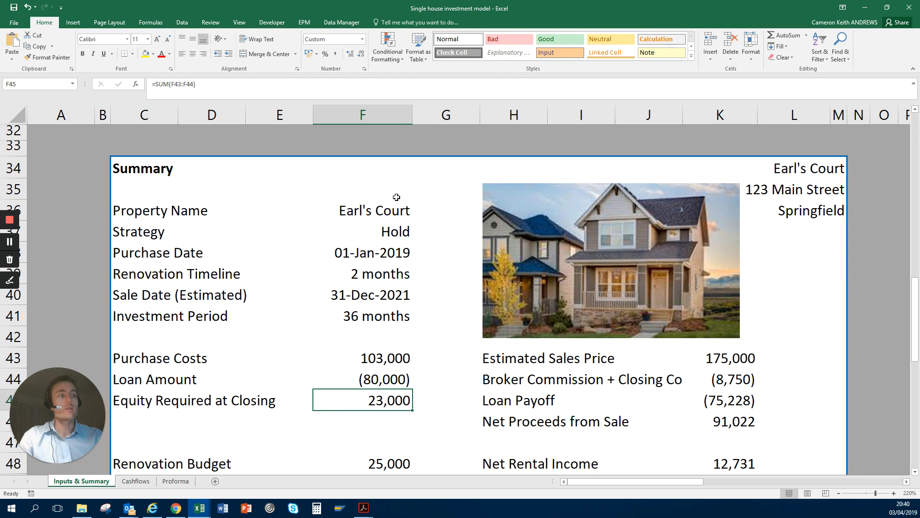
Step: Review the Renovation Budget, Carrying Costs and Total Equity Required lines in F48 to F52
key(Down)
key(Down)
key(Down)
key(Down)
key(Down)
key(Down)
key(Down)
key(Down)
key(Down)
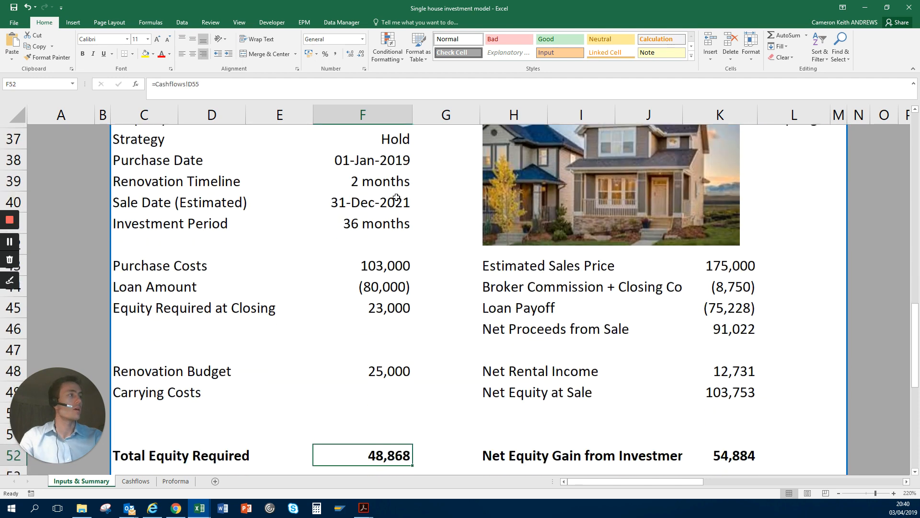
key(Up)
key(Up)
key(Up)
key(Up)
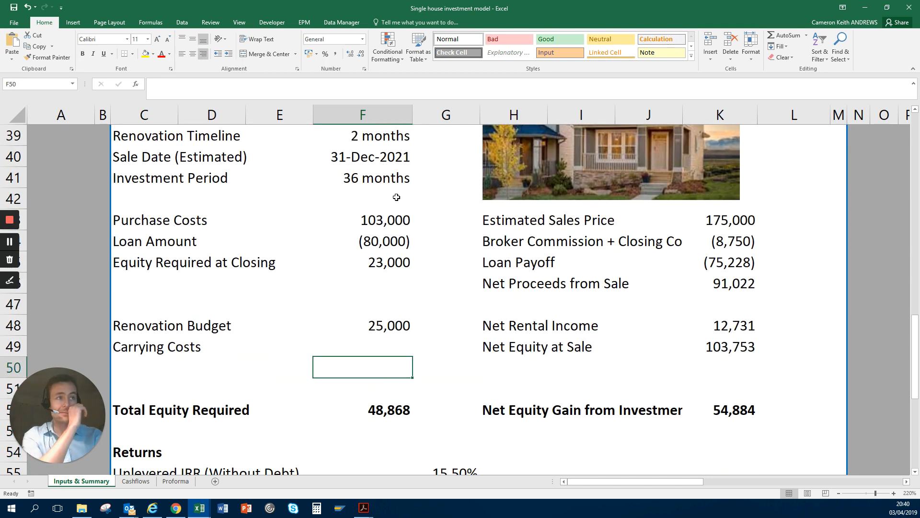
key(Up)
key(Up)
key(Up)
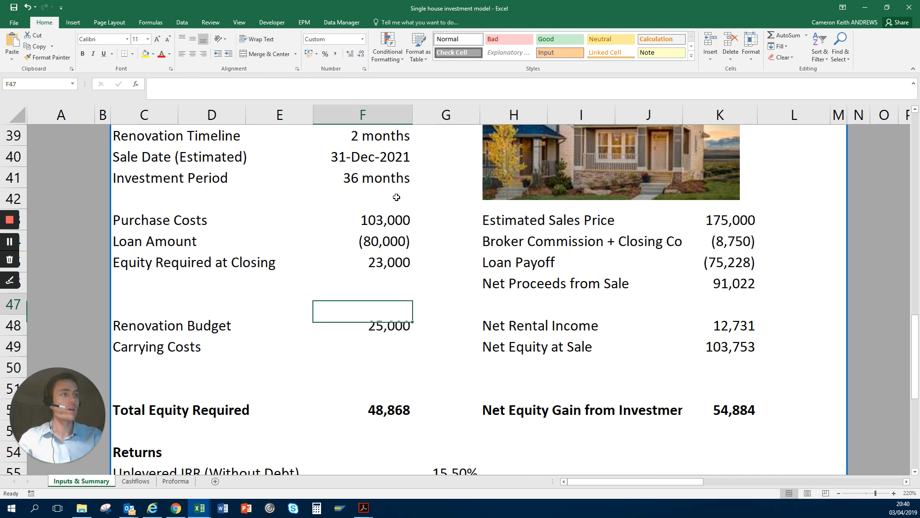
key(Down)
key(Down)
key(Down)
key(Up)
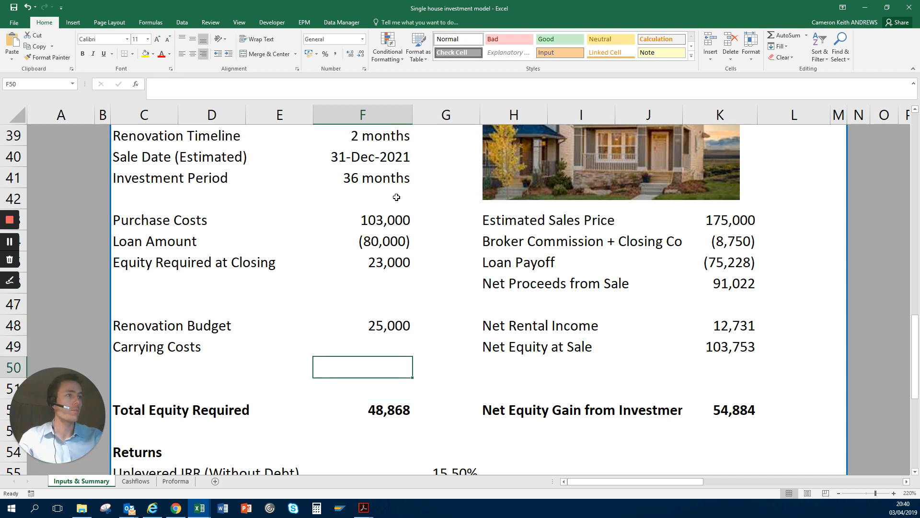
key(Up)
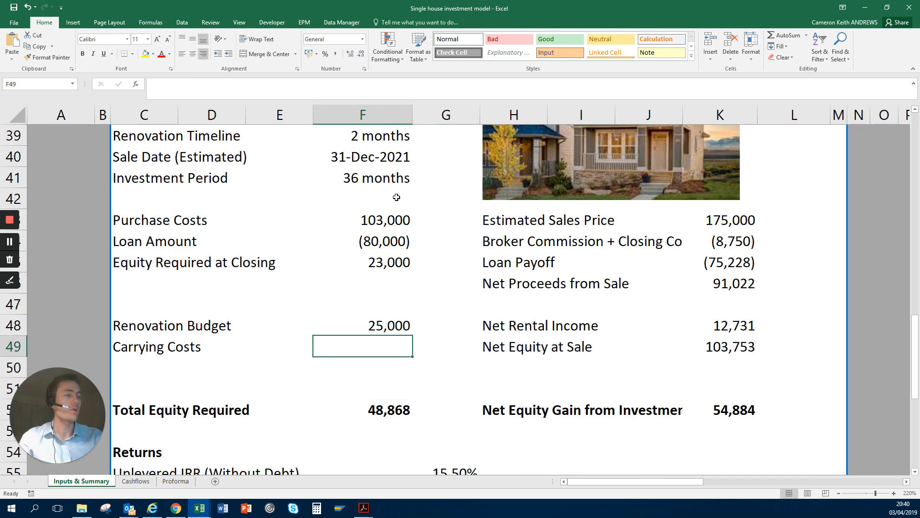
key(Down)
key(Down)
key(Down)
key(Up)
key(Up)
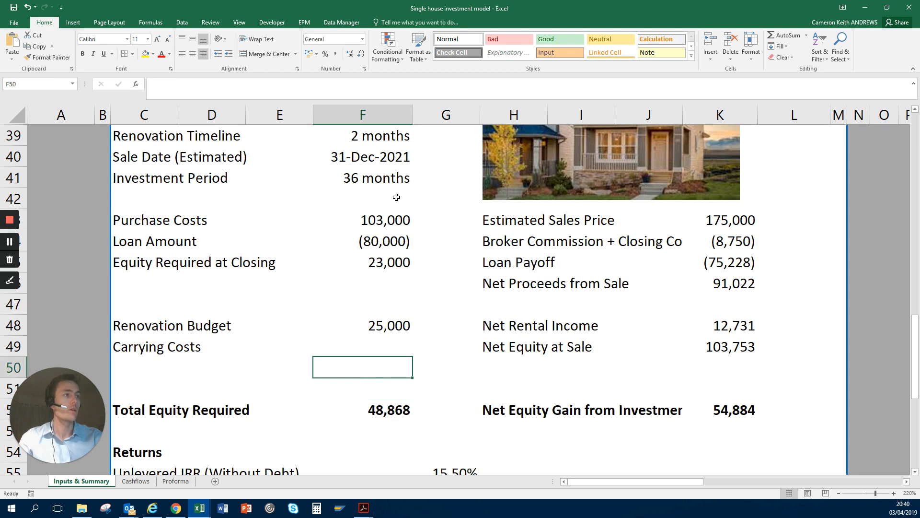
Step: Glance down to the Returns section and come back to the Total Equity Required formula in F52
key(Down)
key(Down)
key(Down)
key(Down)
key(Down)
key(Down)
key(Down)
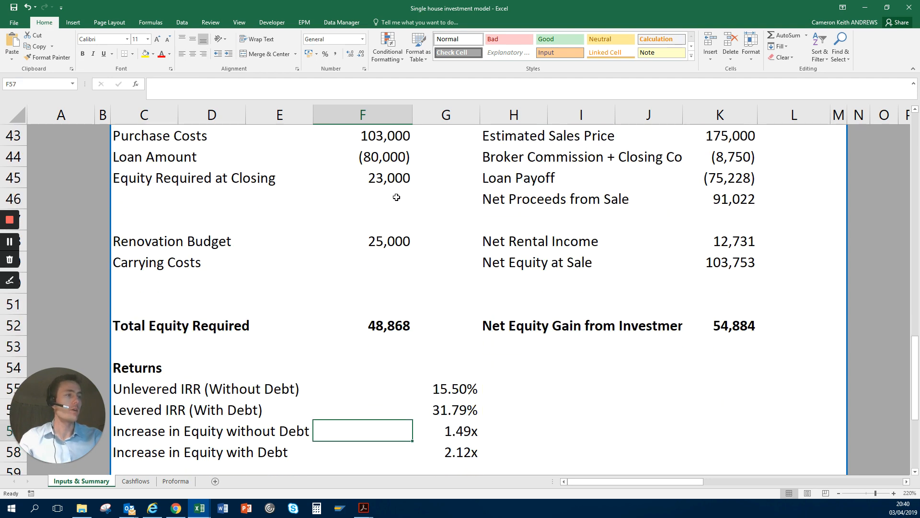
key(Up)
key(Up)
key(Up)
key(Up)
key(Up)
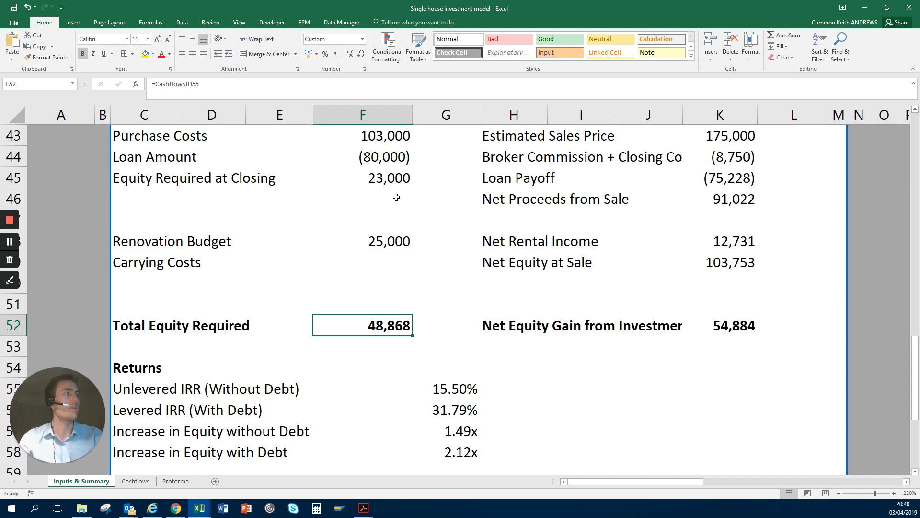
Step: Widen column J so the Net Equity Gain from Investment and Broker Commission + Closing Costs labels fit
key(Right)
key(Right)
key(Right)
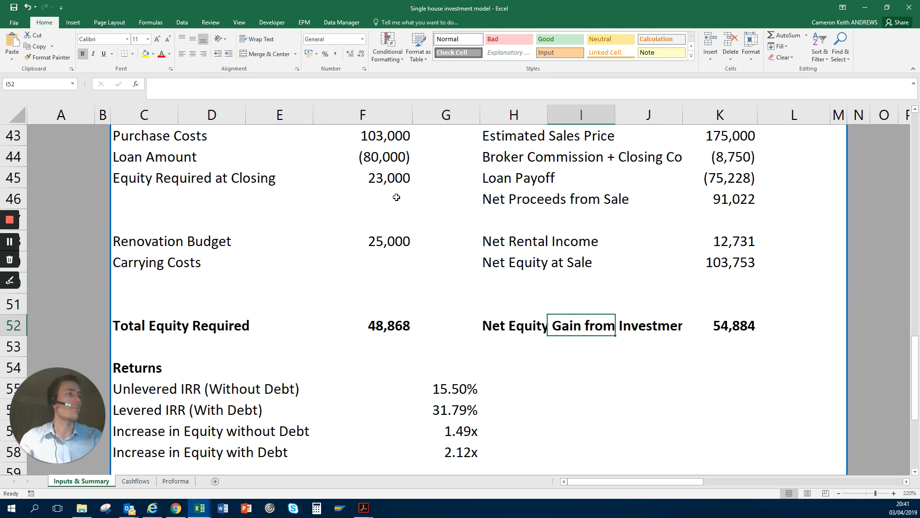
key(Right)
key(Right)
key(Right)
key(Left)
key(Left)
key(Left)
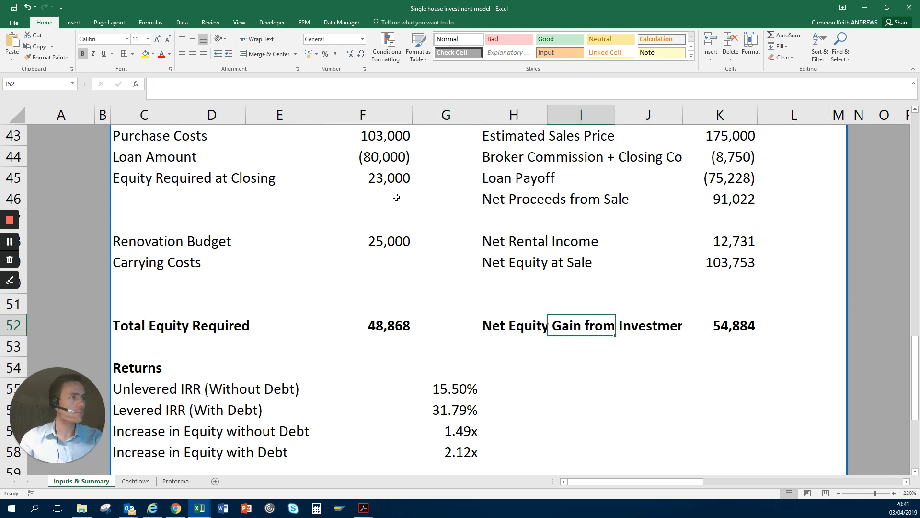
key(Right)
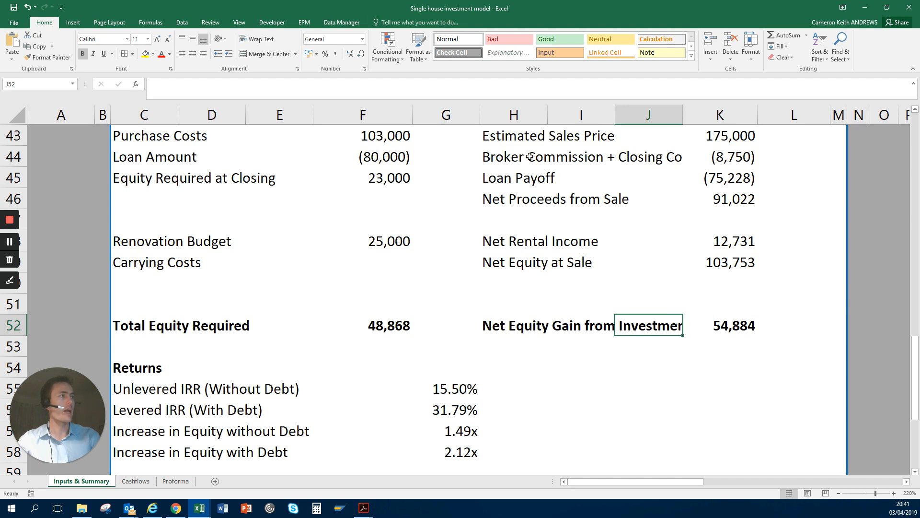
drag(683, 115, 700, 113)
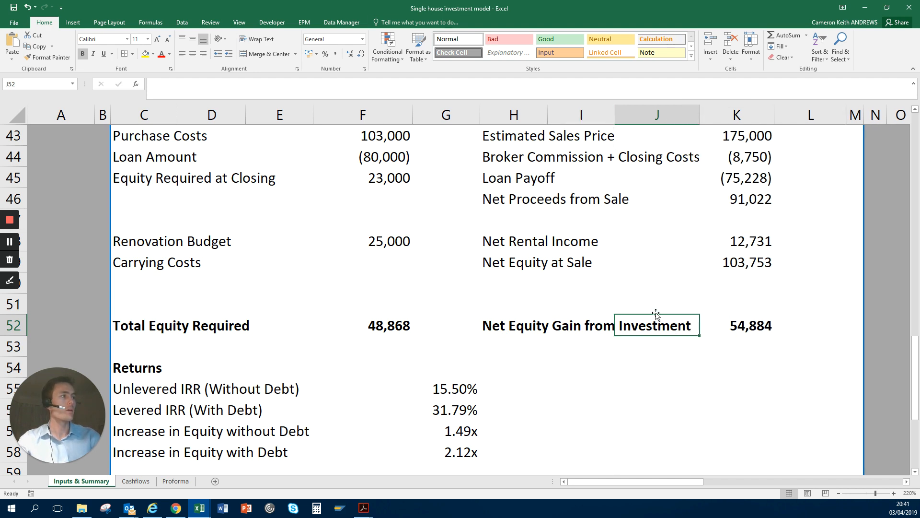
Step: Examine the Net Equity Gain formula in K52 and the sale proceeds formulas above it, starting with Estimated Sales Price
click(737, 325)
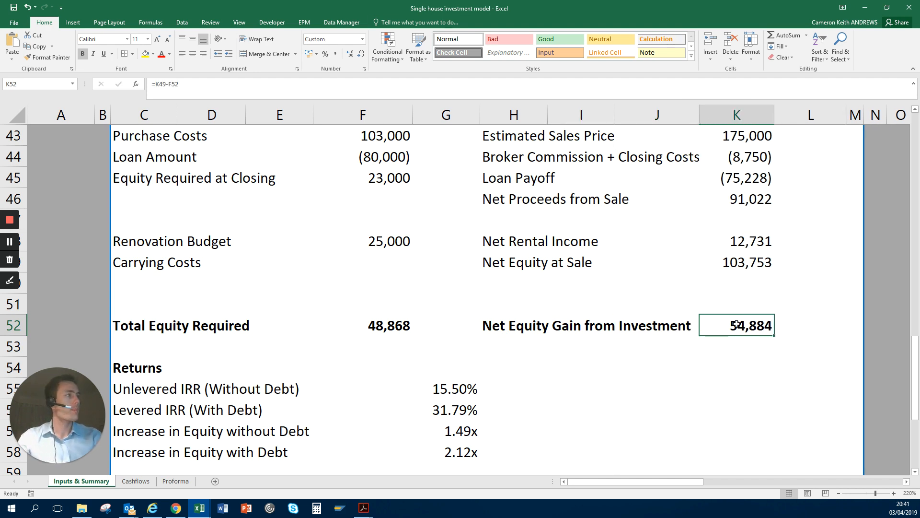
key(Up)
key(Up)
key(Up)
key(Up)
key(Up)
key(Up)
key(Up)
key(Up)
key(Up)
key(Up)
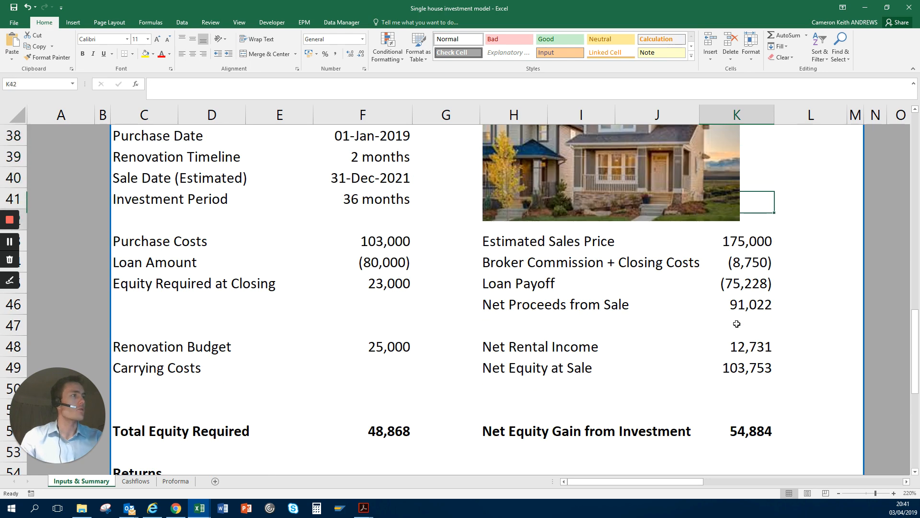
key(Down)
key(shift+Down)
key(shift+Down)
key(shift+Down)
key(shift+Down)
key(shift+Down)
key(shift+Down)
key(shift+Down)
key(Down)
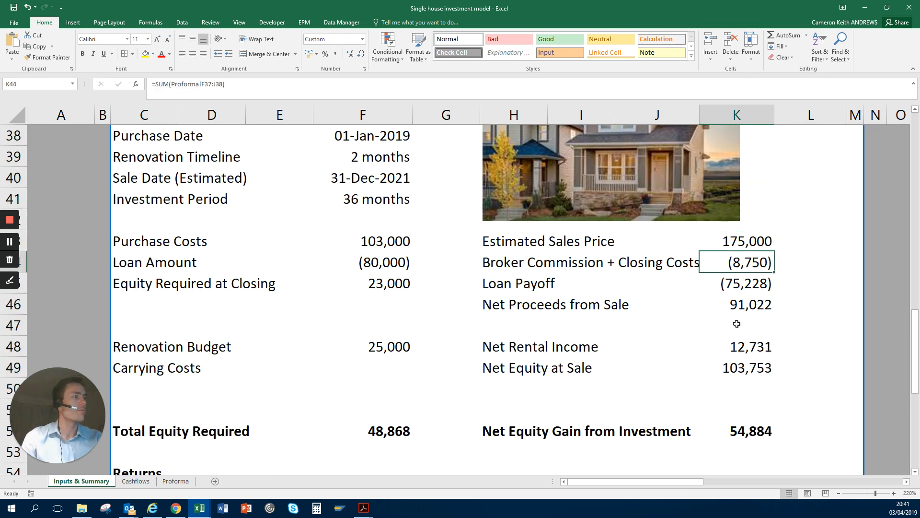
key(Down)
key(Down)
key(Down)
key(Down)
key(Down)
key(Down)
key(Down)
key(Down)
key(Down)
key(Down)
key(Down)
key(Down)
key(Down)
Step: Look through the Returns section and select the Unlevered IRR (Without Debt) label in C55
key(Left)
key(Left)
key(Left)
key(Left)
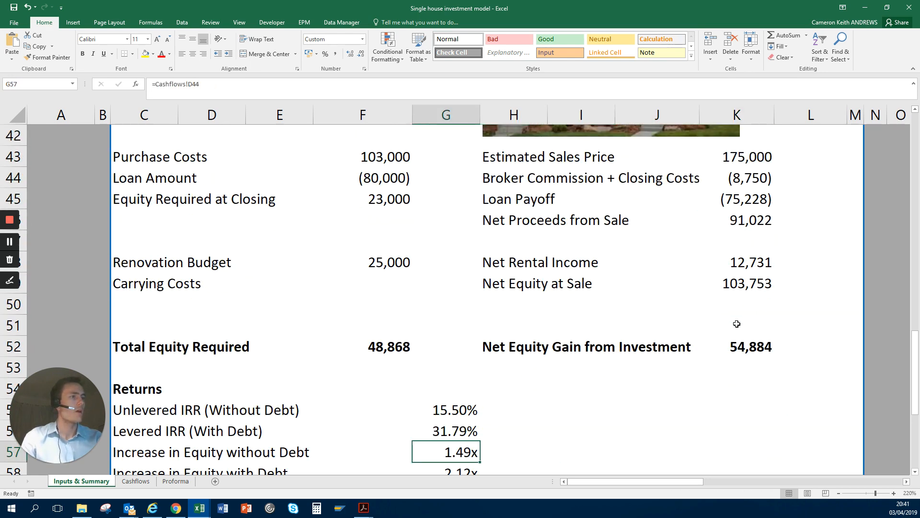
key(Left)
key(Left)
key(Left)
key(Left)
key(Up)
key(Up)
key(Right)
key(Down)
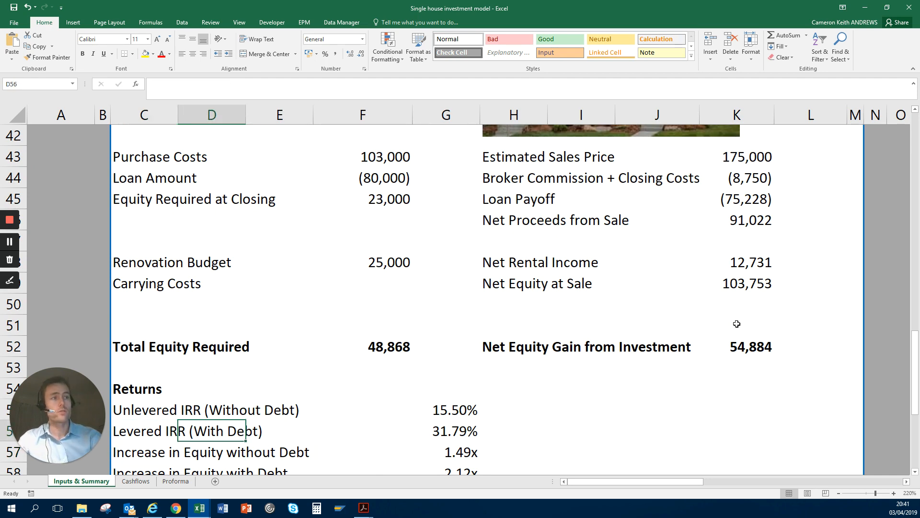
key(Down)
key(Down)
key(Down)
key(Left)
key(Up)
key(Up)
key(Up)
key(Up)
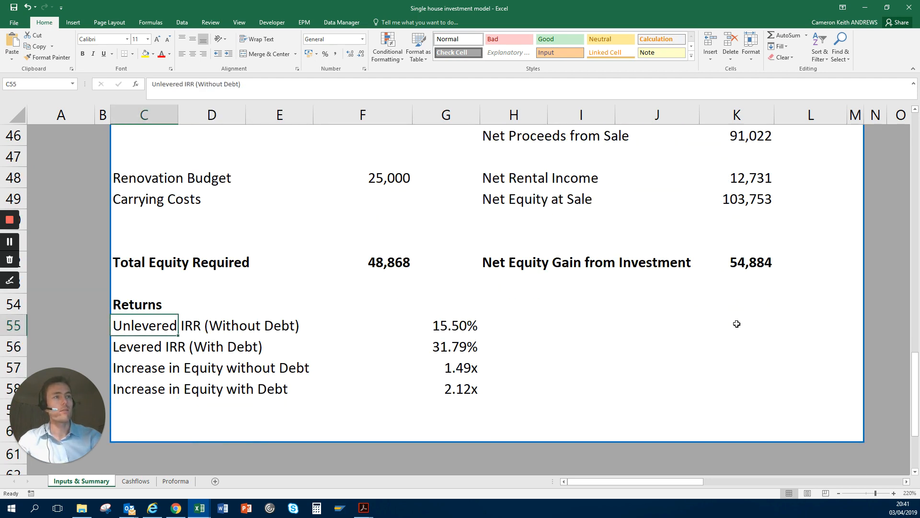
Step: Select rows 55 to 58 to highlight the unlevered and levered IRR and equity increase figures
key(shift+space)
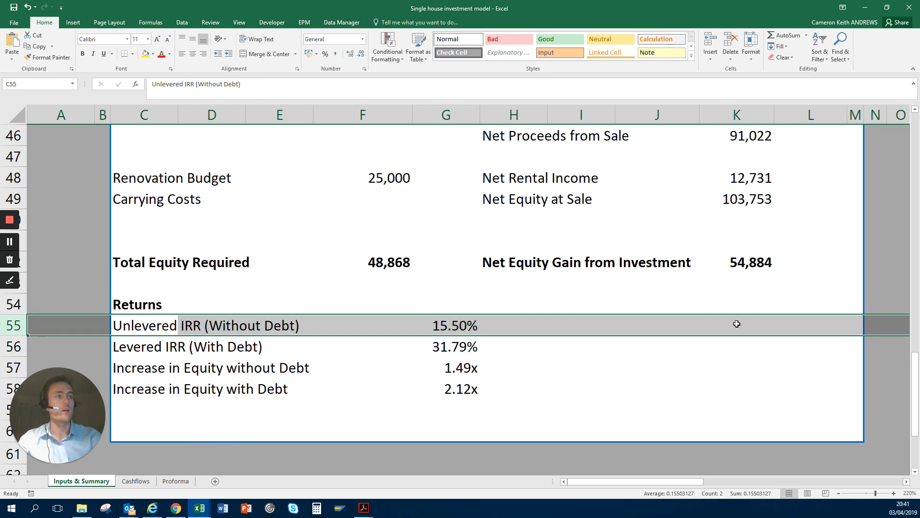
key(shift+Down)
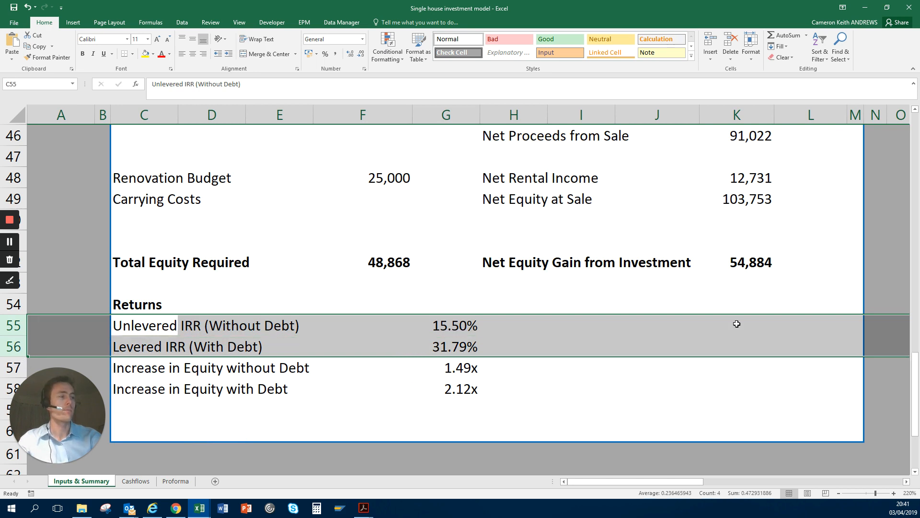
key(shift+Down)
key(shift+Down)
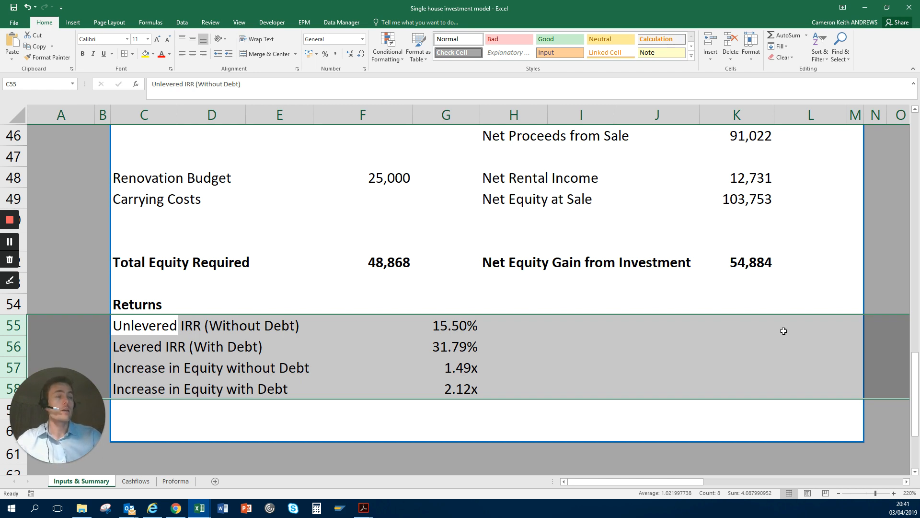
Step: Return to the Inputs section, check the Strategy input in F8, and select G7 beside the Property City
key(Up)
scroll(569, 208, up, 15)
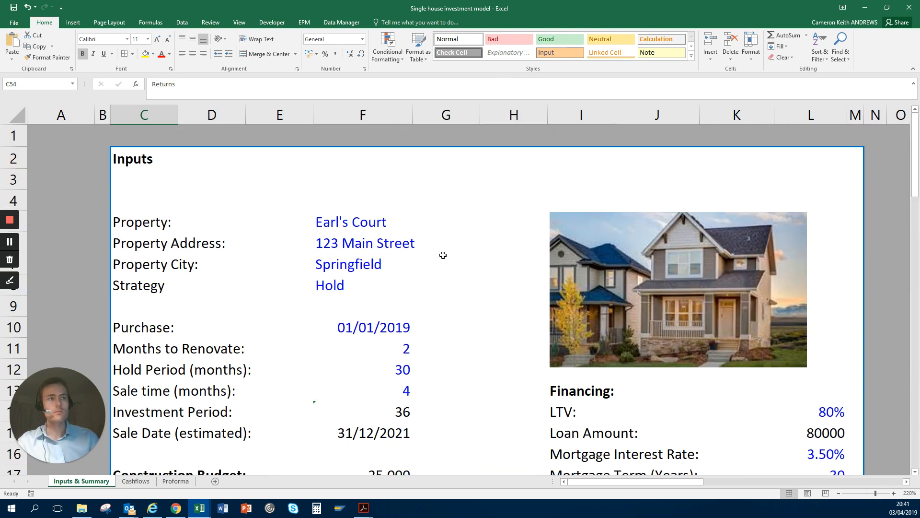
scroll(439, 255, down, 1)
scroll(366, 280, down, 1)
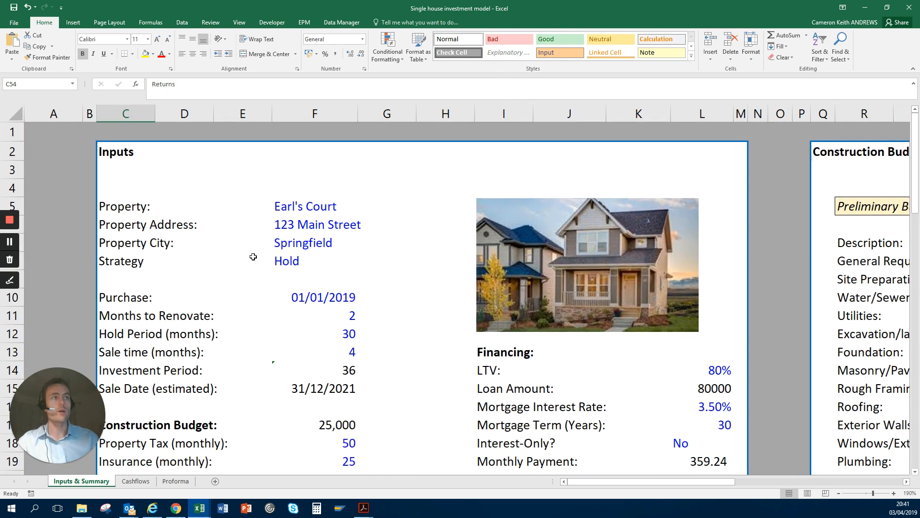
click(251, 258)
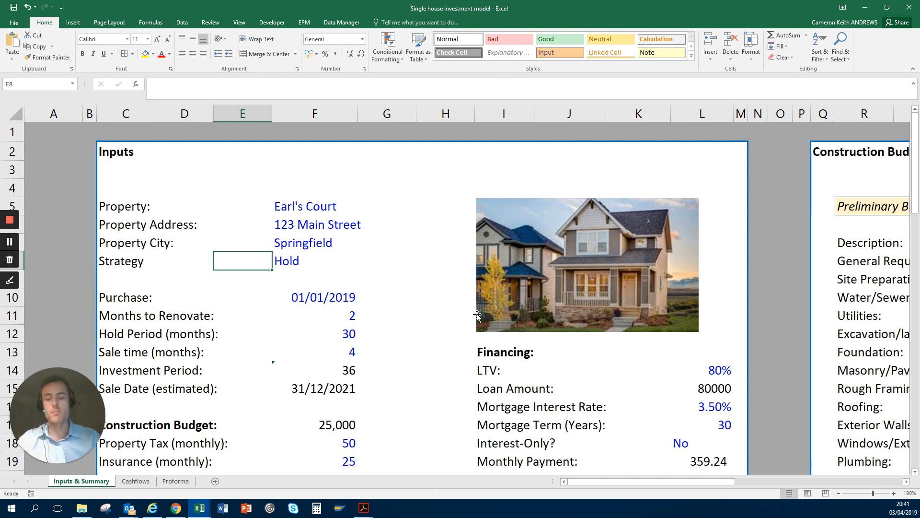
key(Right)
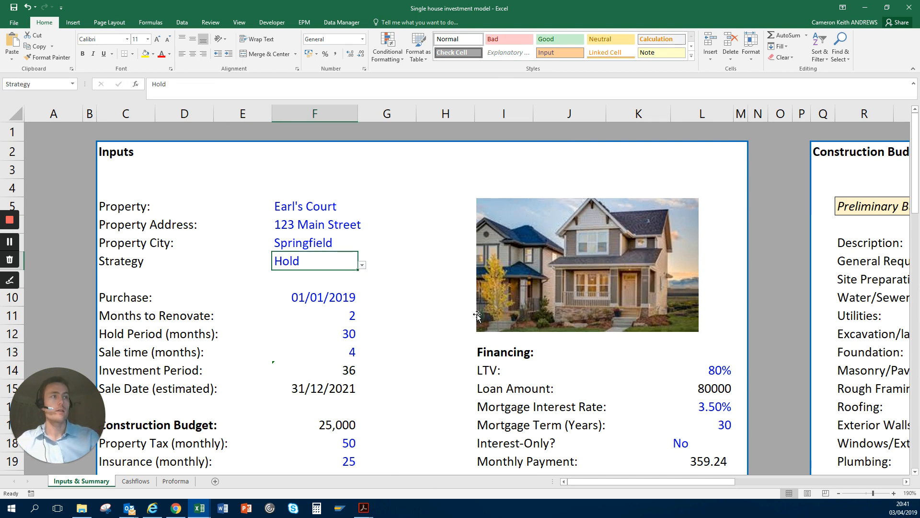
key(Right)
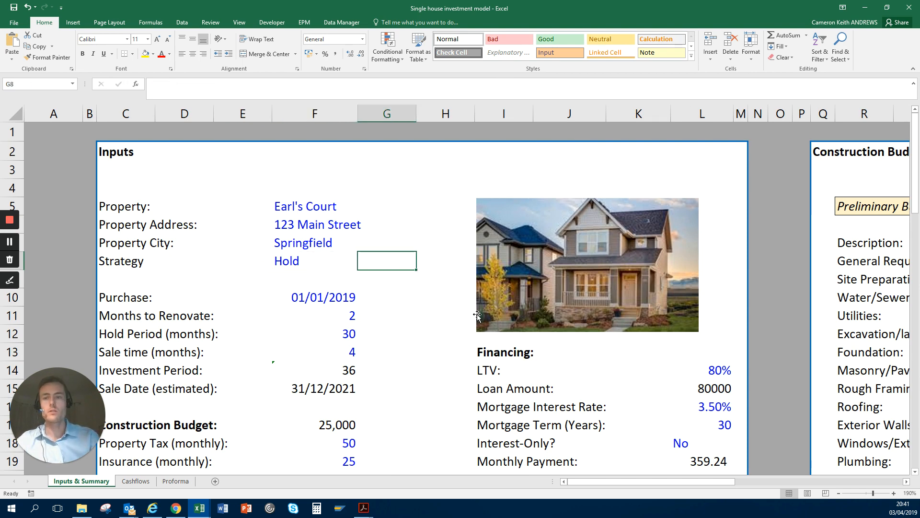
key(Up)
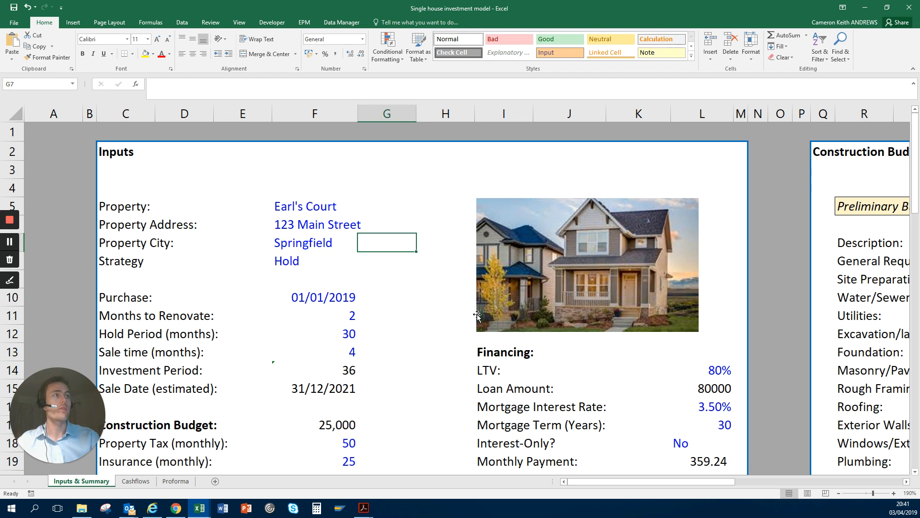